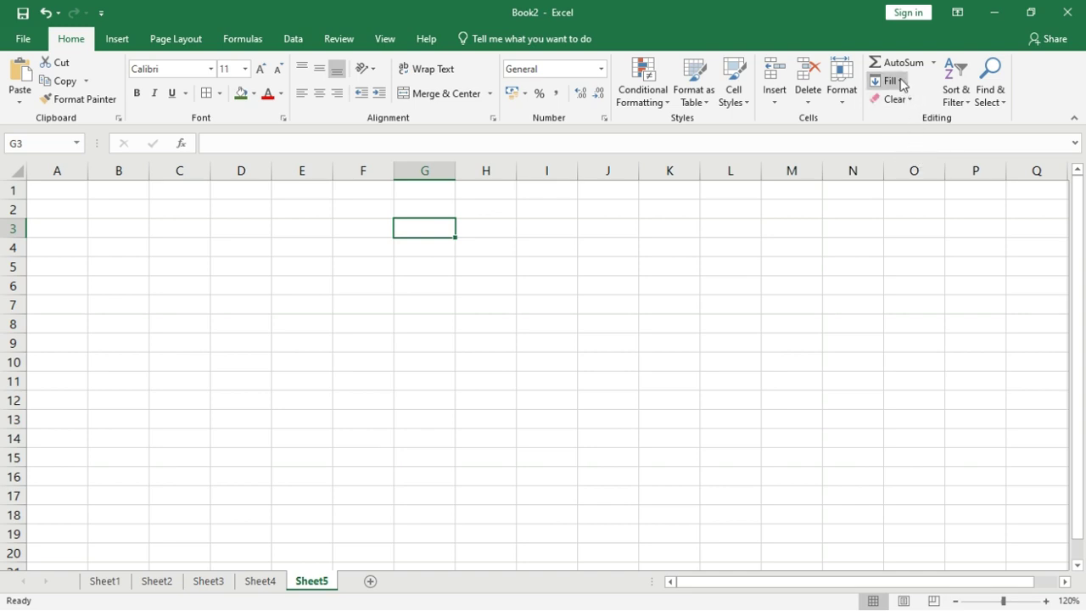
# Step: Enter 54, 63, 46, 324, 575, 7 and 65 into G3:G9
pyautogui.write('54')
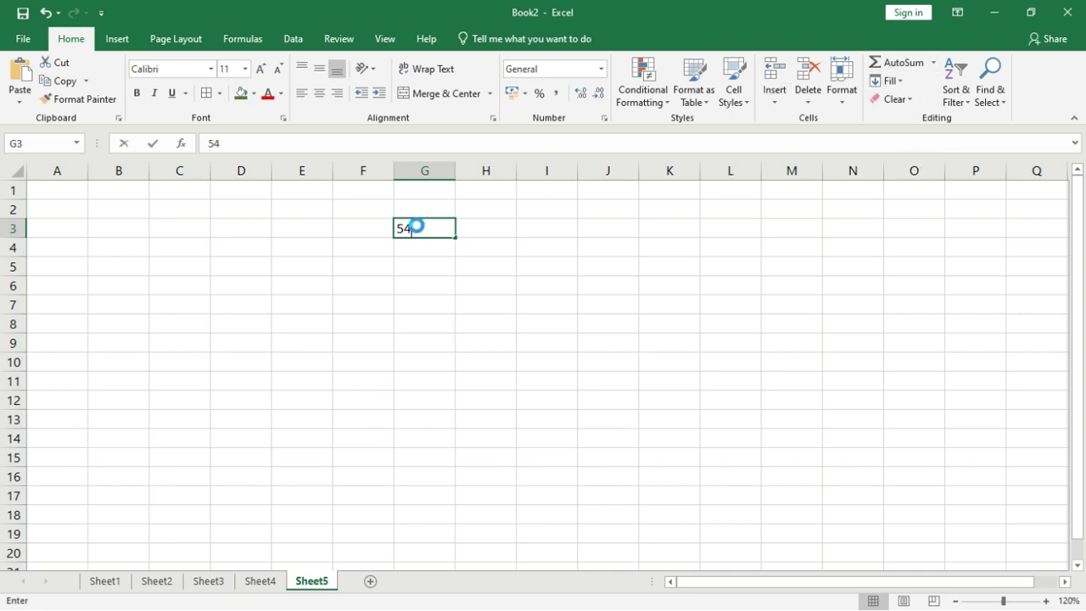
pyautogui.write(' 63 46  575 7 65')
pyautogui.press('Up')
pyautogui.press('Up')
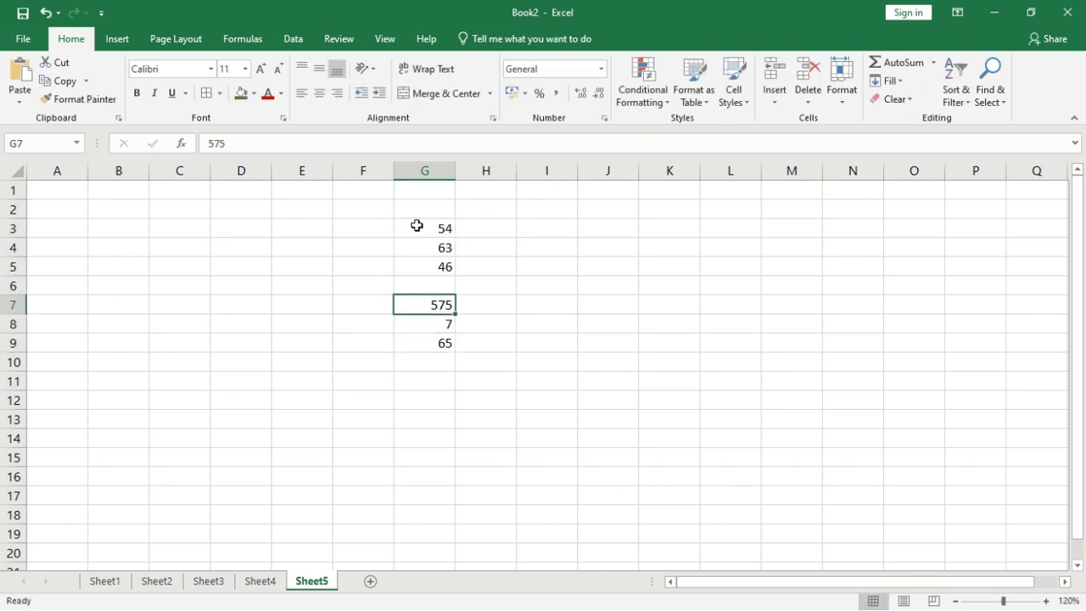
pyautogui.press('Up')
pyautogui.write('324')
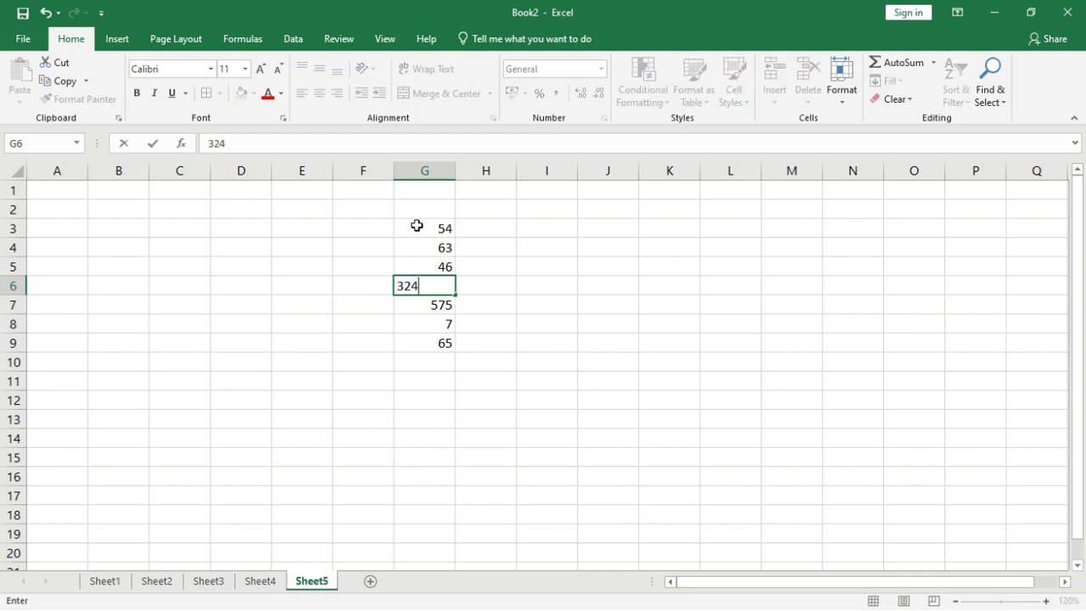
# Step: AutoSum G3:G9 so G10 holds =SUM(G3:G9) showing 1134
pyautogui.moveTo(417, 226); pyautogui.dragTo(420, 334)
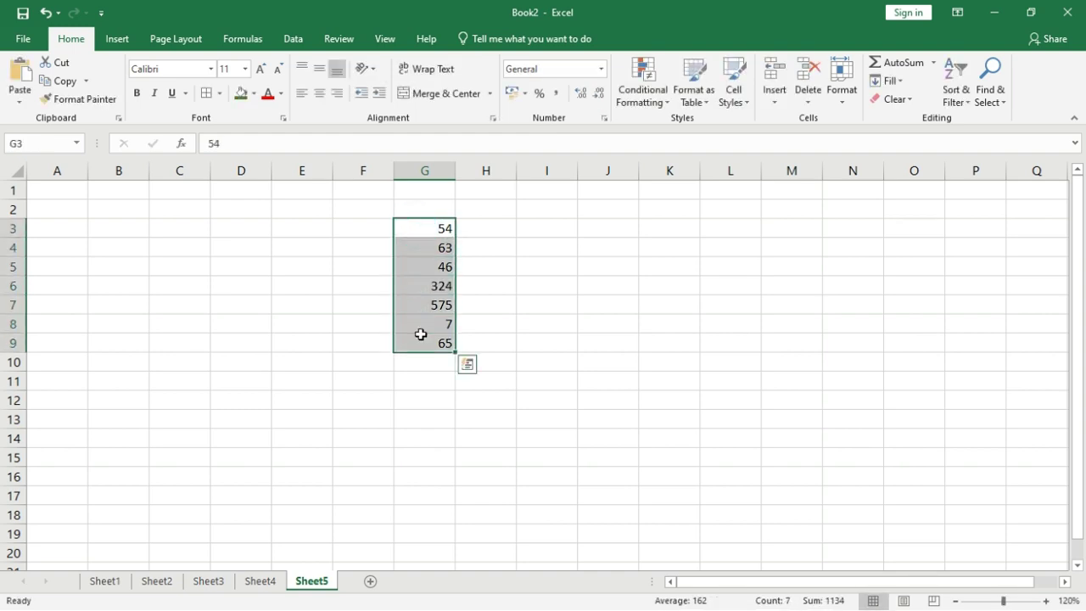
pyautogui.click(877, 68)
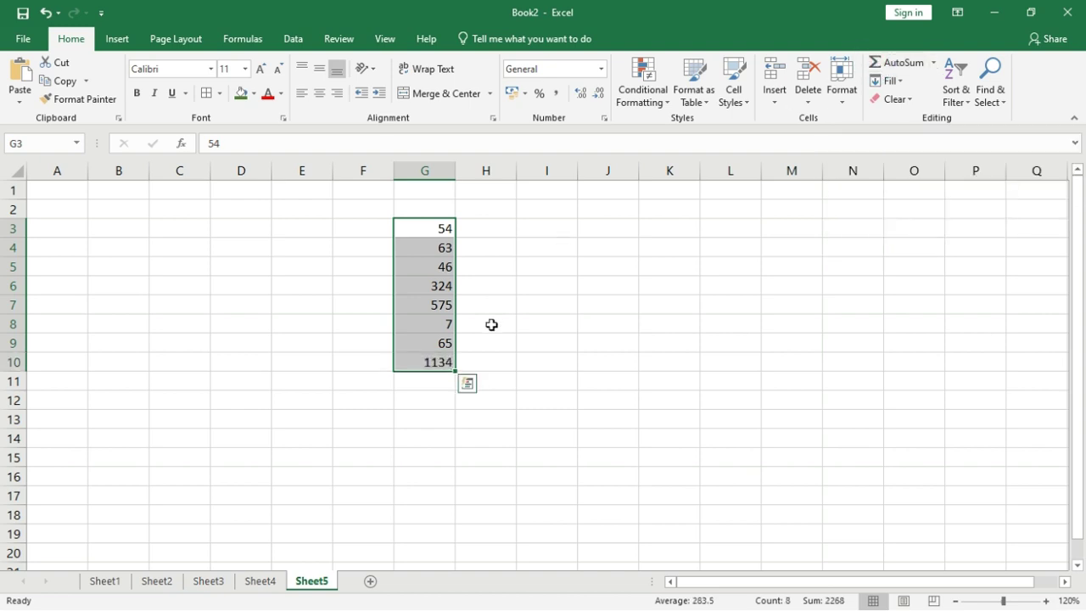
pyautogui.click(434, 363)
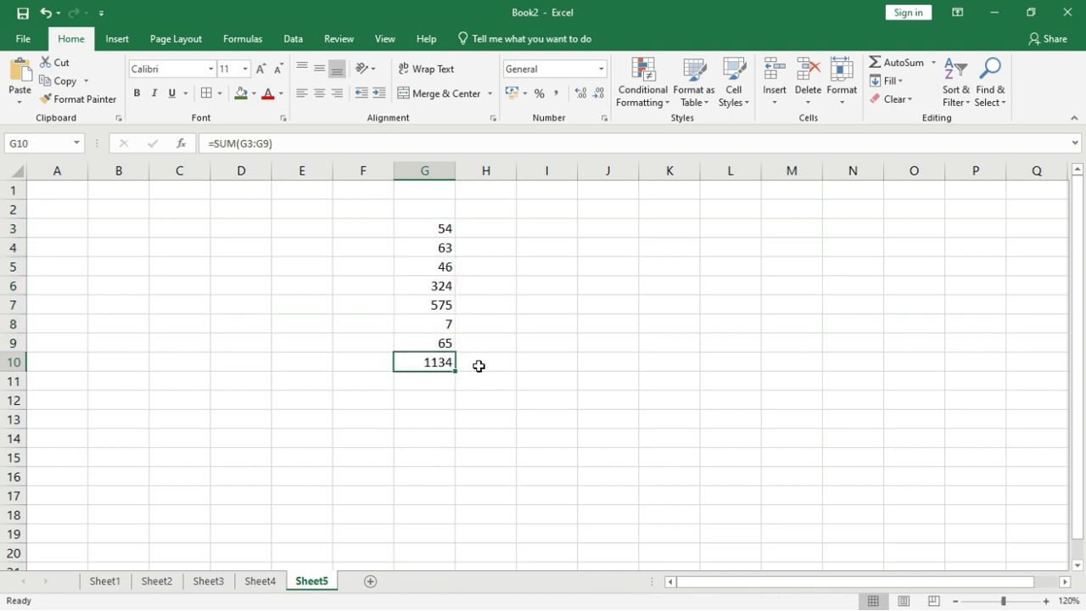
pyautogui.click(521, 362)
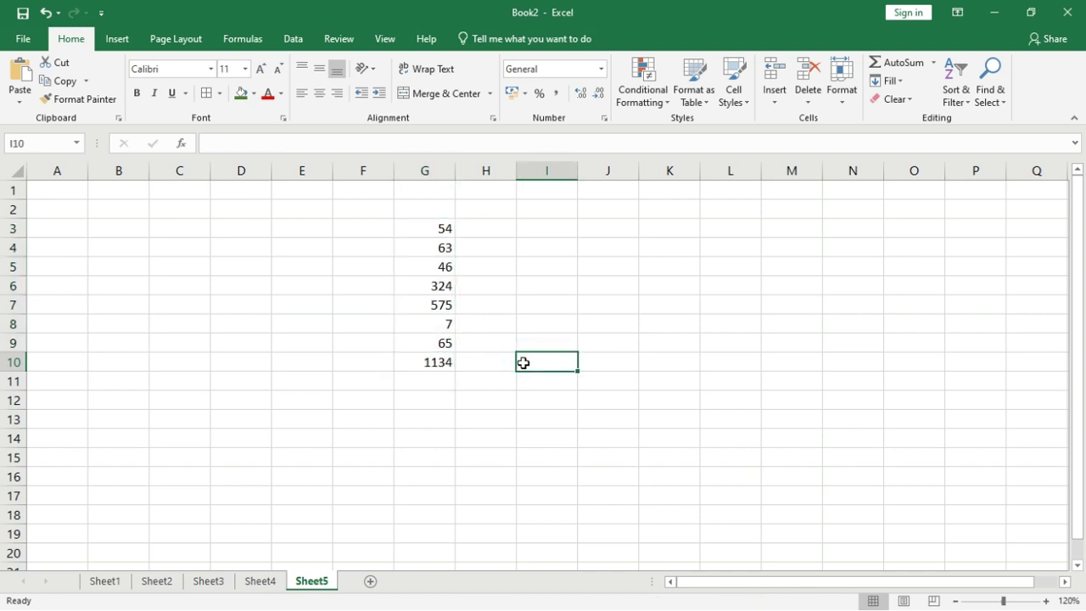
# Step: Enter =SUM(G3:G9) in I10 to repeat the 1134 total
pyautogui.write('=sum')
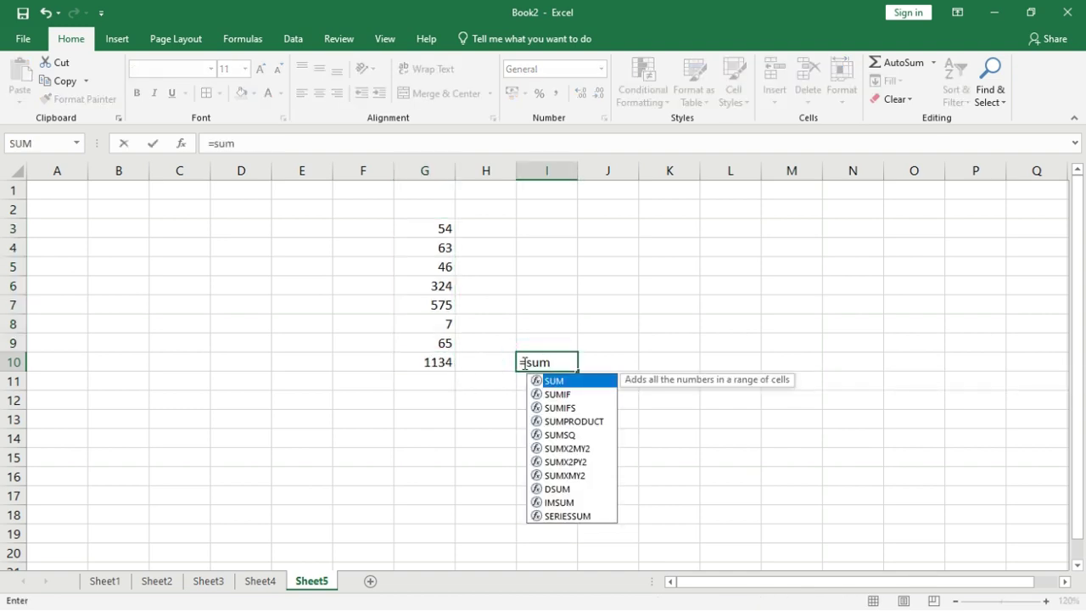
pyautogui.write('(')
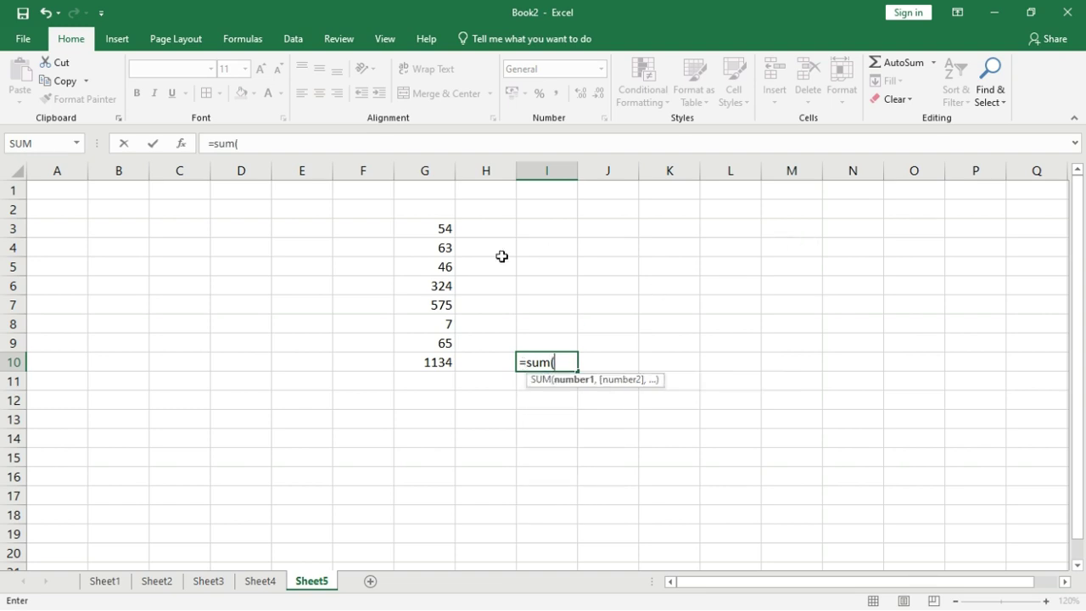
pyautogui.moveTo(444, 229); pyautogui.dragTo(442, 341)
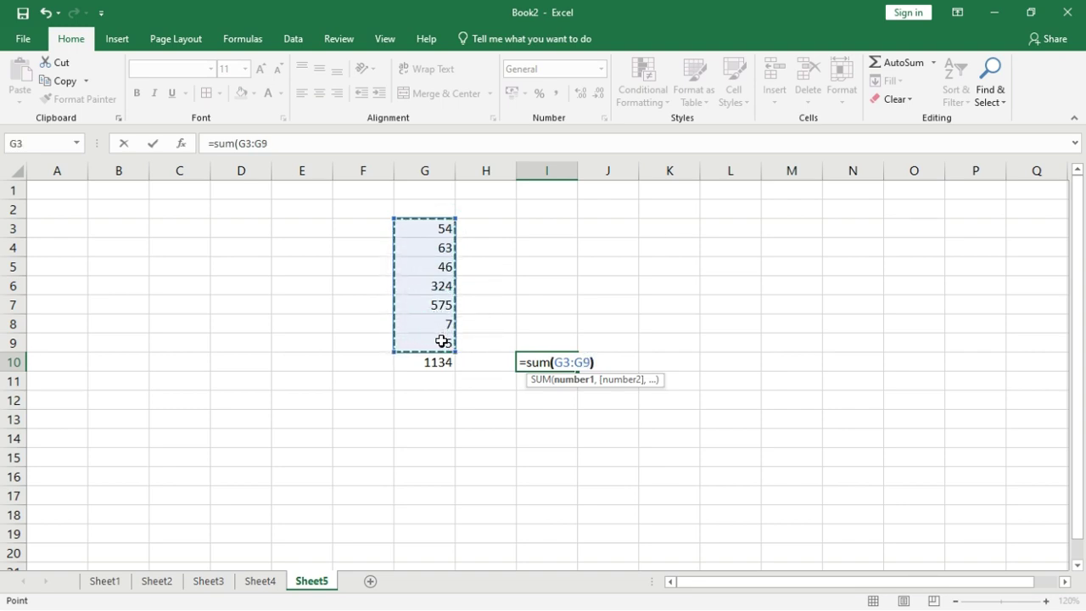
pyautogui.write(')')
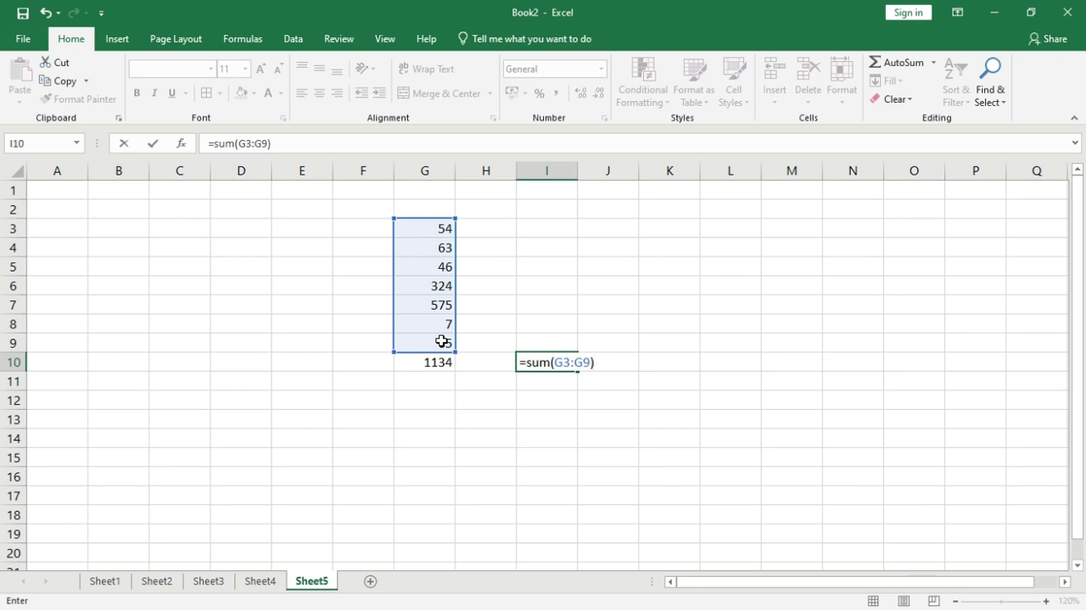
pyautogui.press('Return')
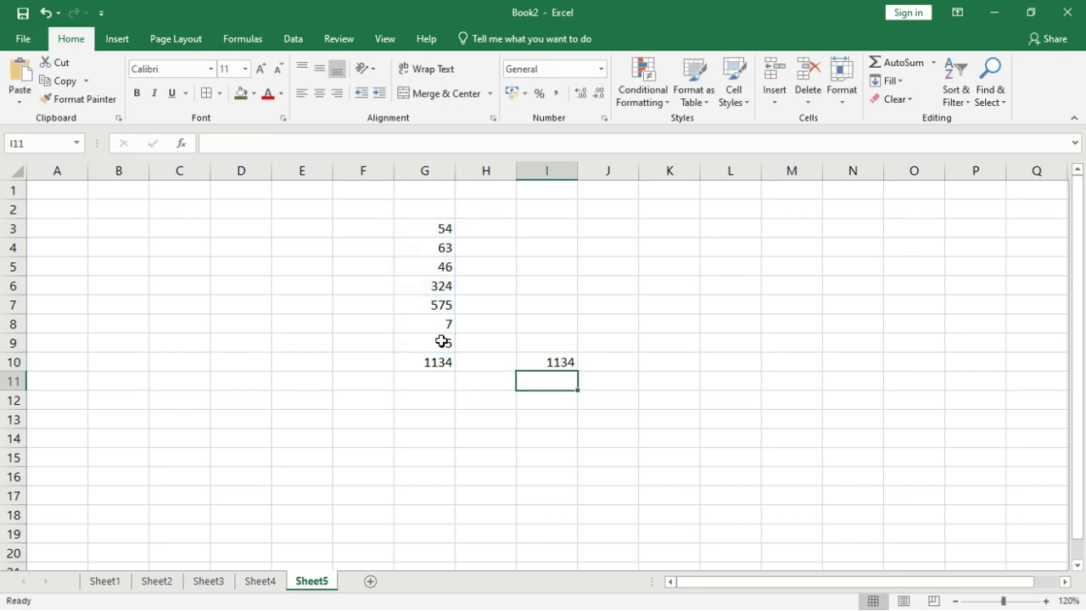
# Step: Enter =SUM(G3,G5,G7) in K10, returning 675
pyautogui.click(650, 364)
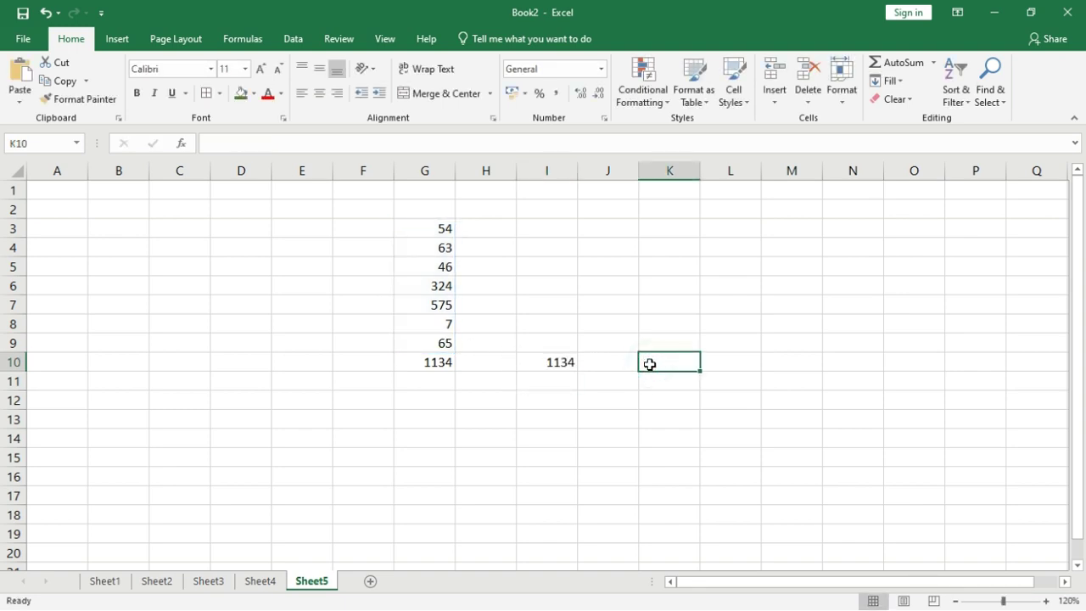
pyautogui.write('=sum')
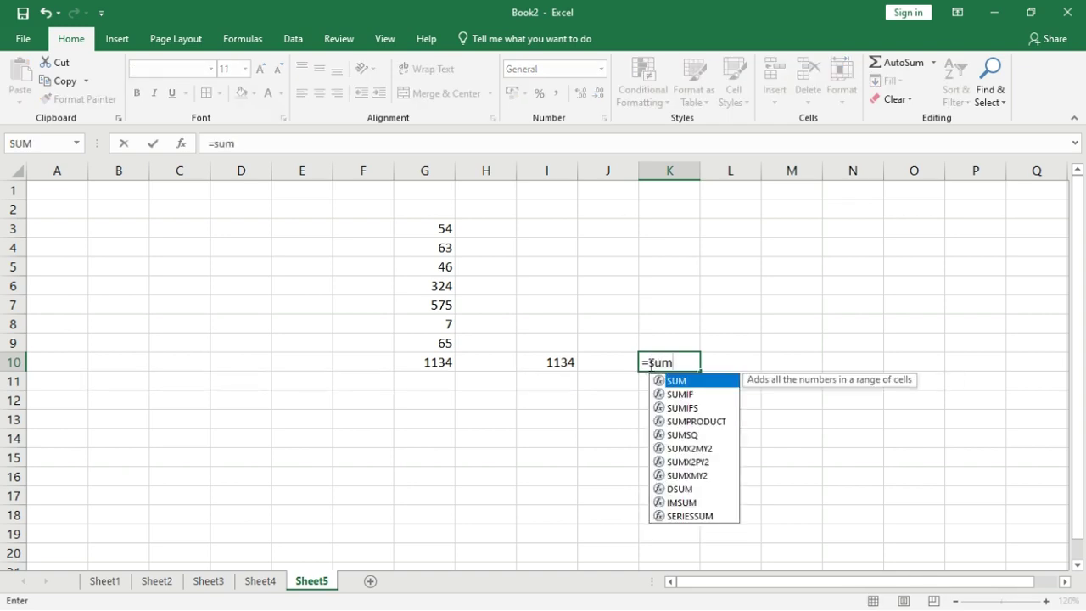
pyautogui.write('(')
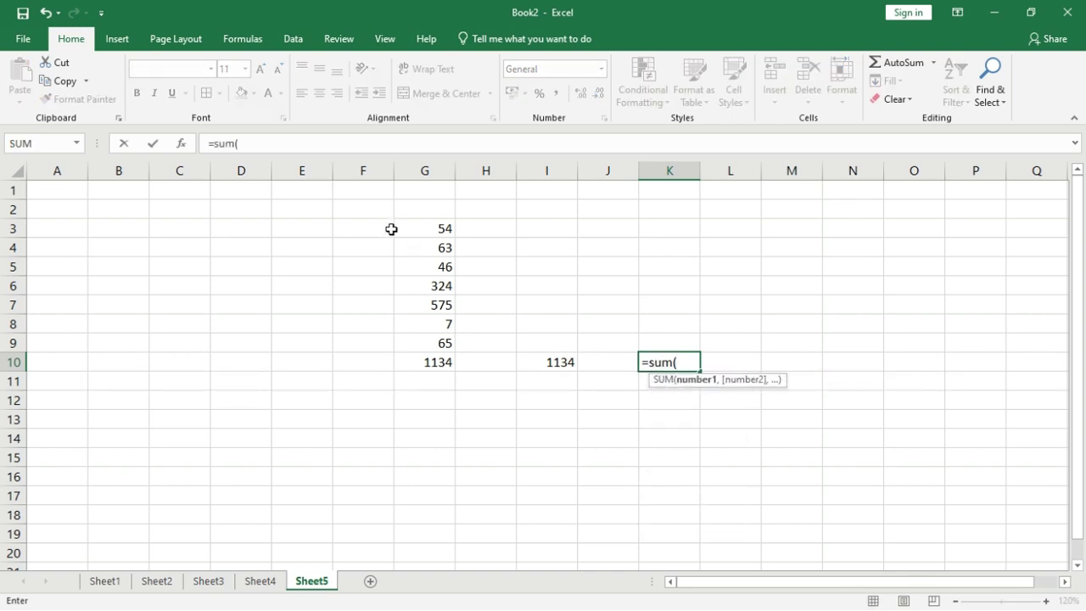
pyautogui.click(408, 229)
pyautogui.write(',')
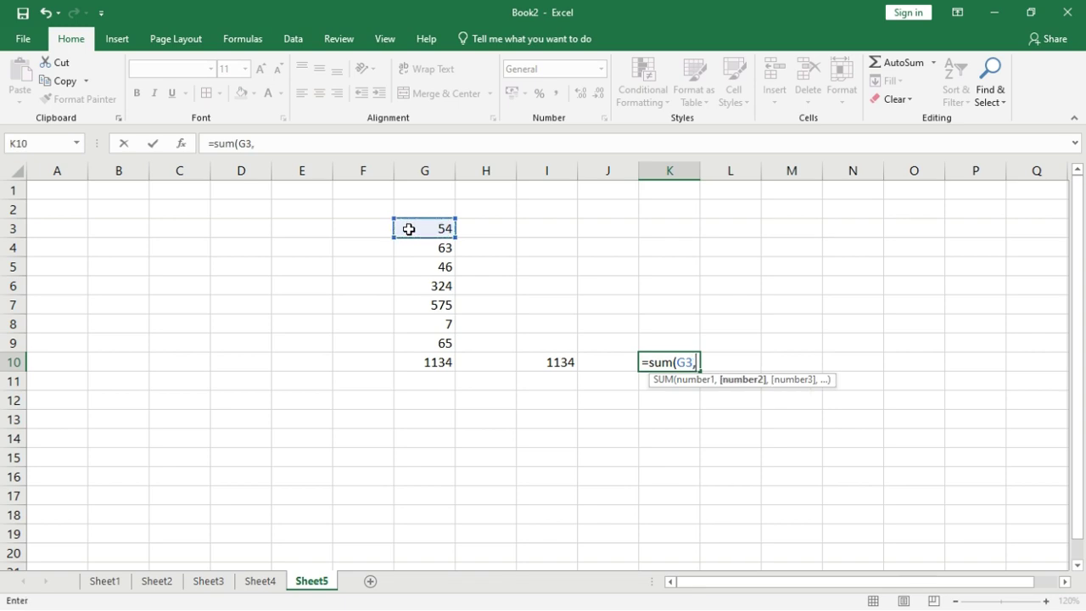
pyautogui.click(422, 269)
pyautogui.write(',')
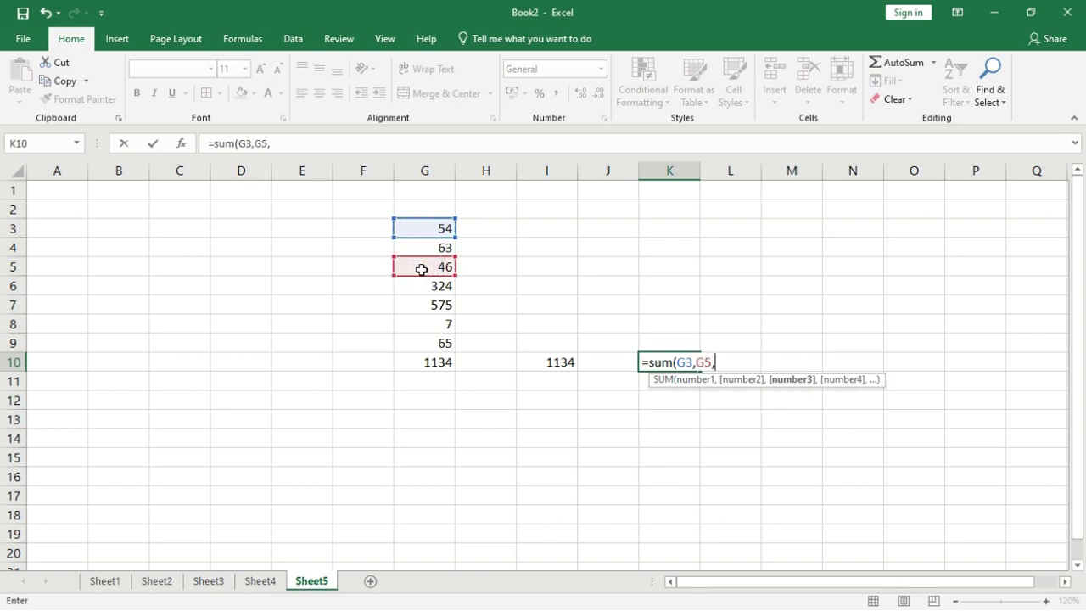
pyautogui.click(432, 305)
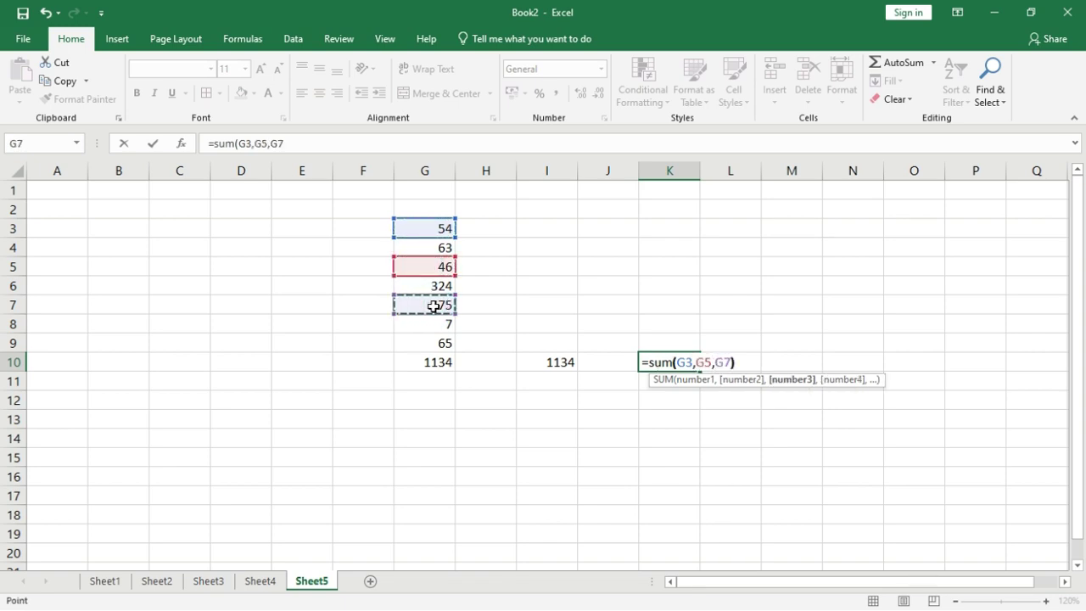
pyautogui.write(')')
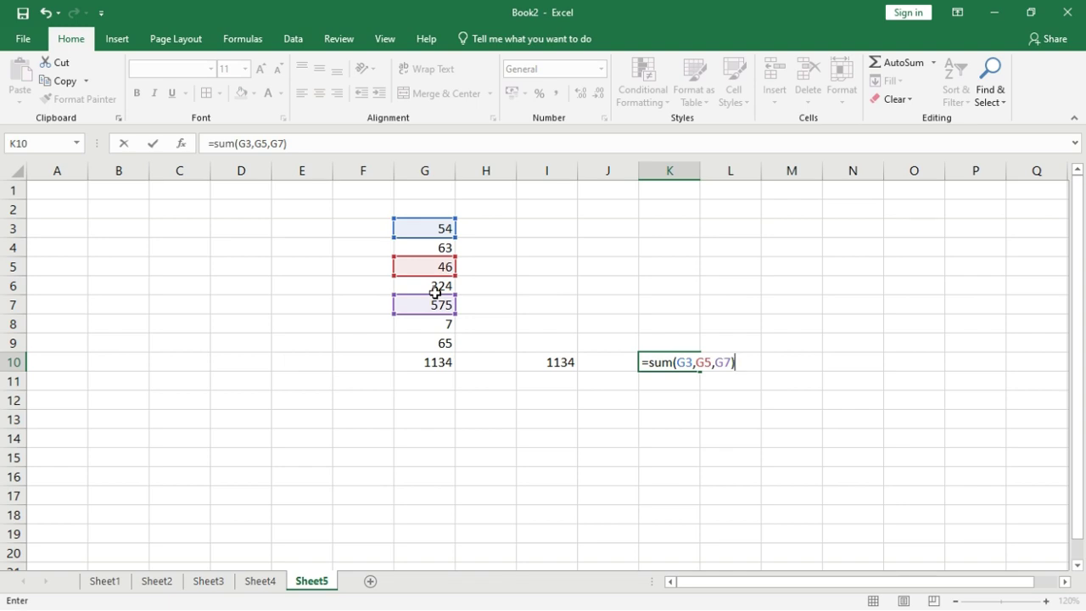
pyautogui.press('Return')
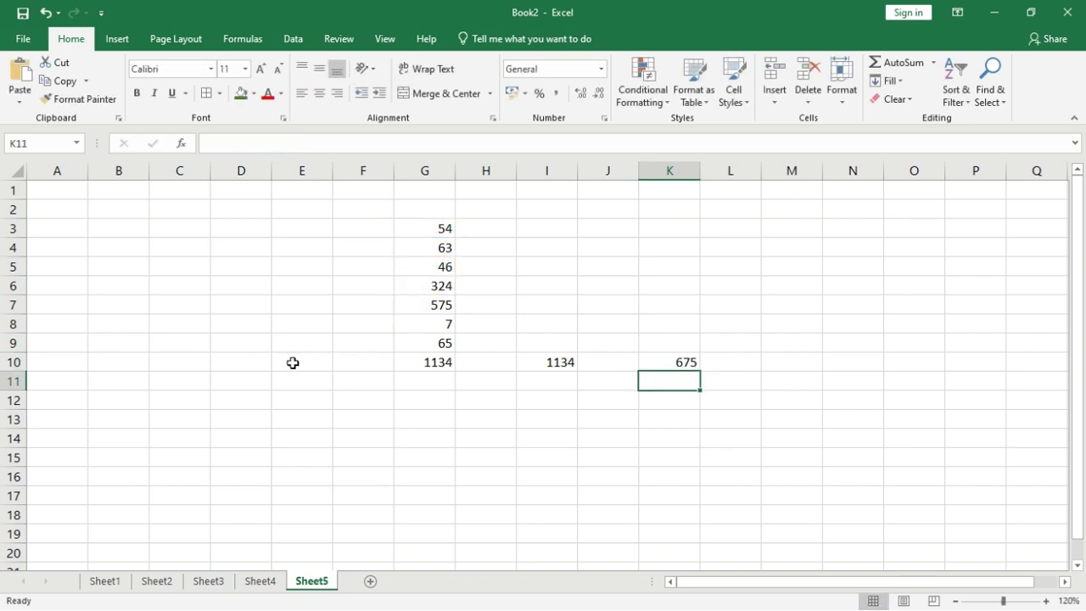
pyautogui.click(293, 362)
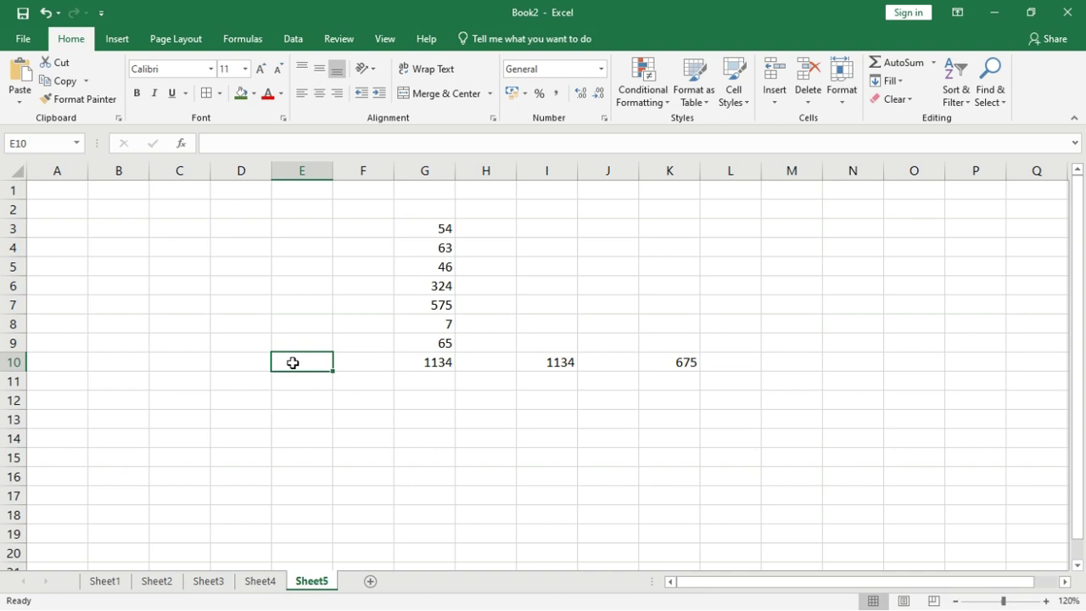
# Step: Build =G3+G5+G8 in E10 showing 107, then review the row 10 totals together
pyautogui.write('=')
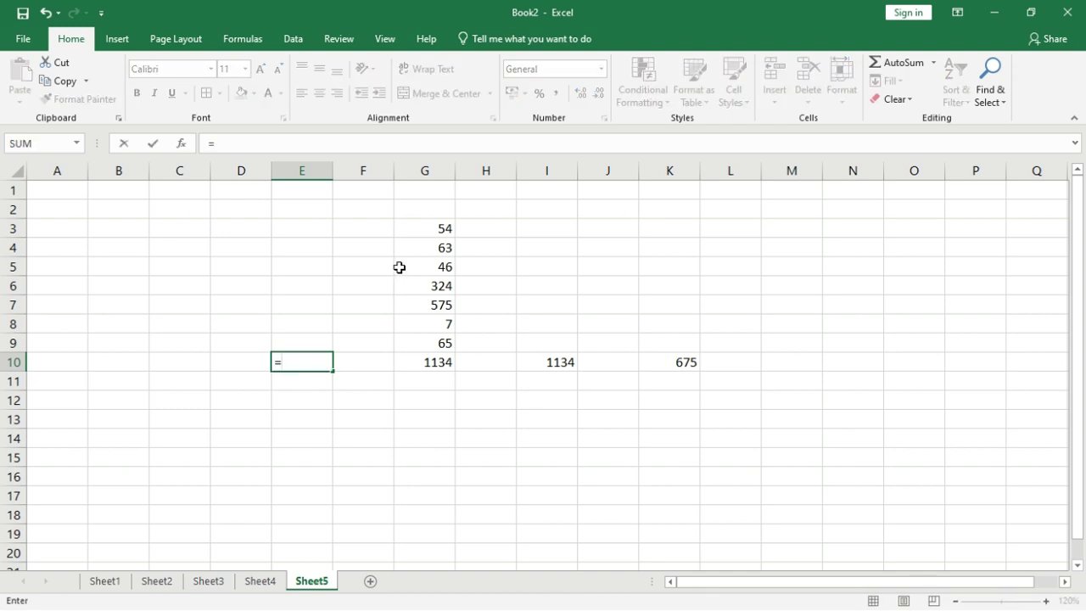
pyautogui.click(422, 230)
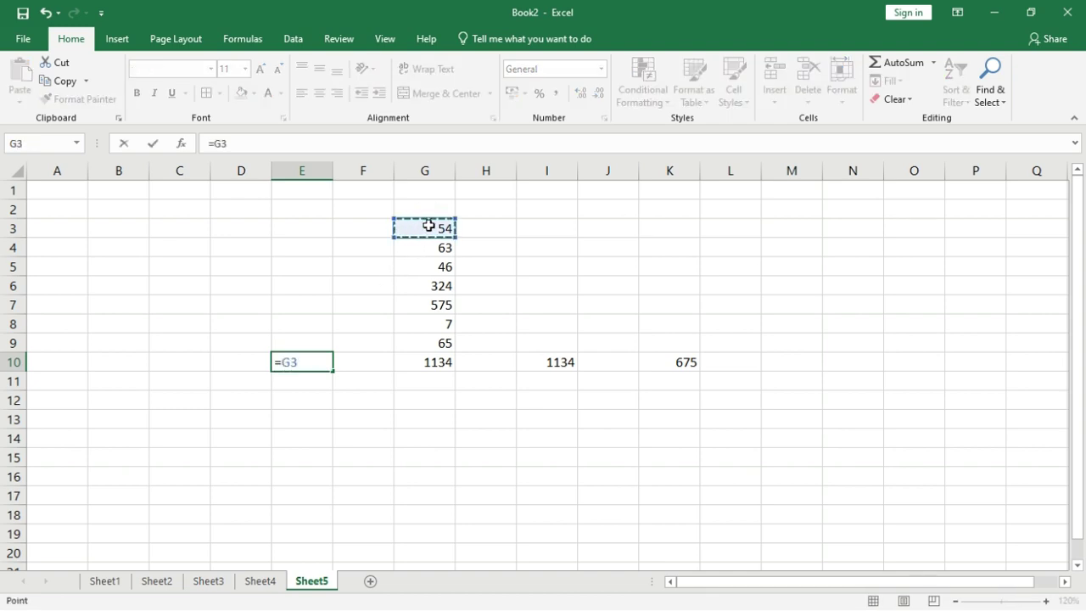
pyautogui.write('+')
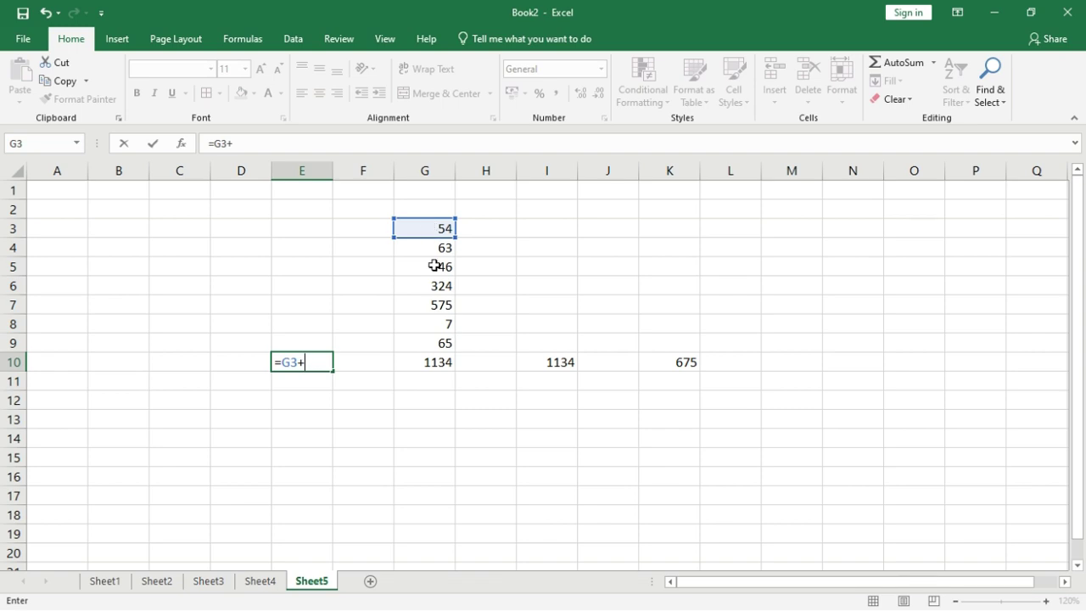
pyautogui.click(434, 266)
pyautogui.write('+')
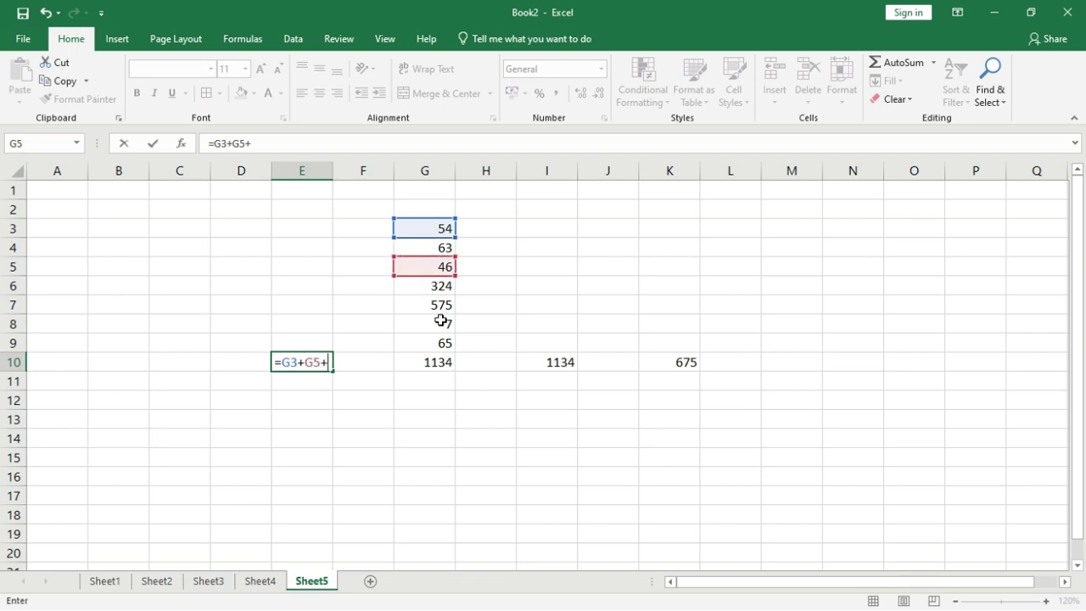
pyautogui.click(440, 319)
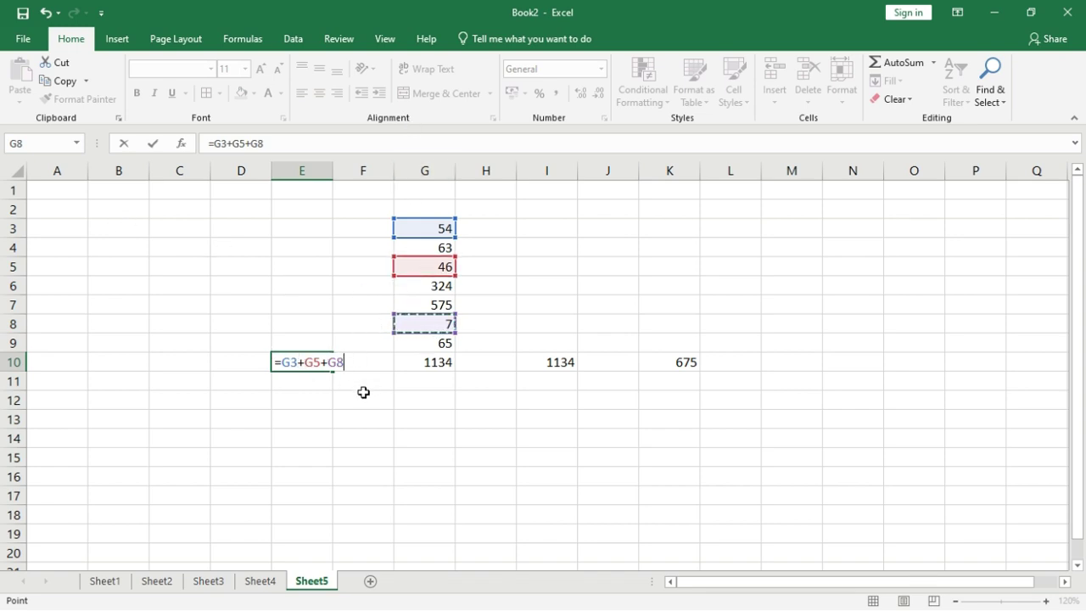
pyautogui.press('Return')
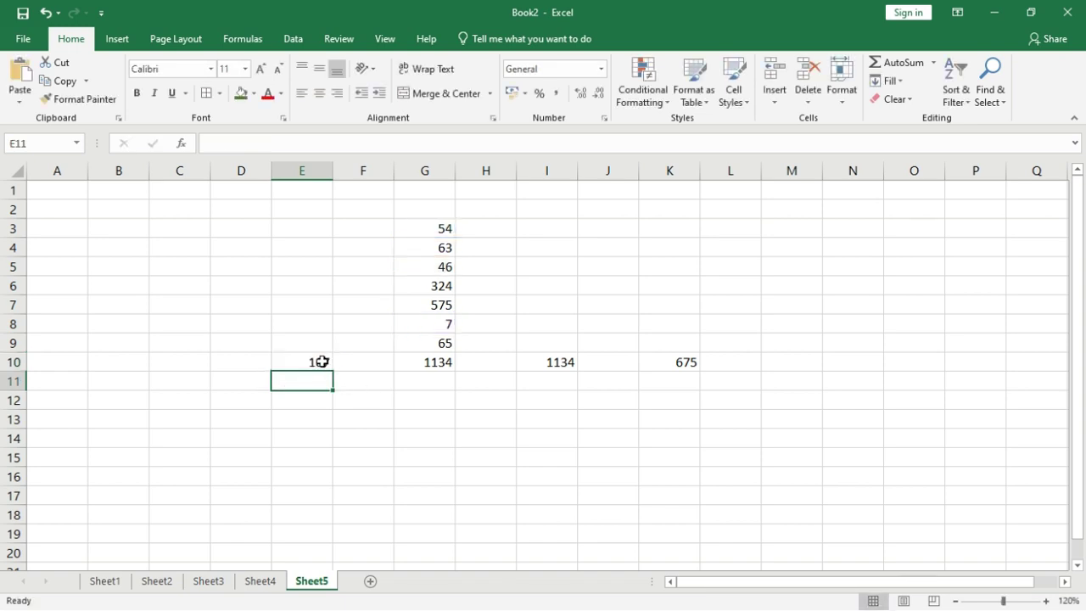
pyautogui.click(321, 362)
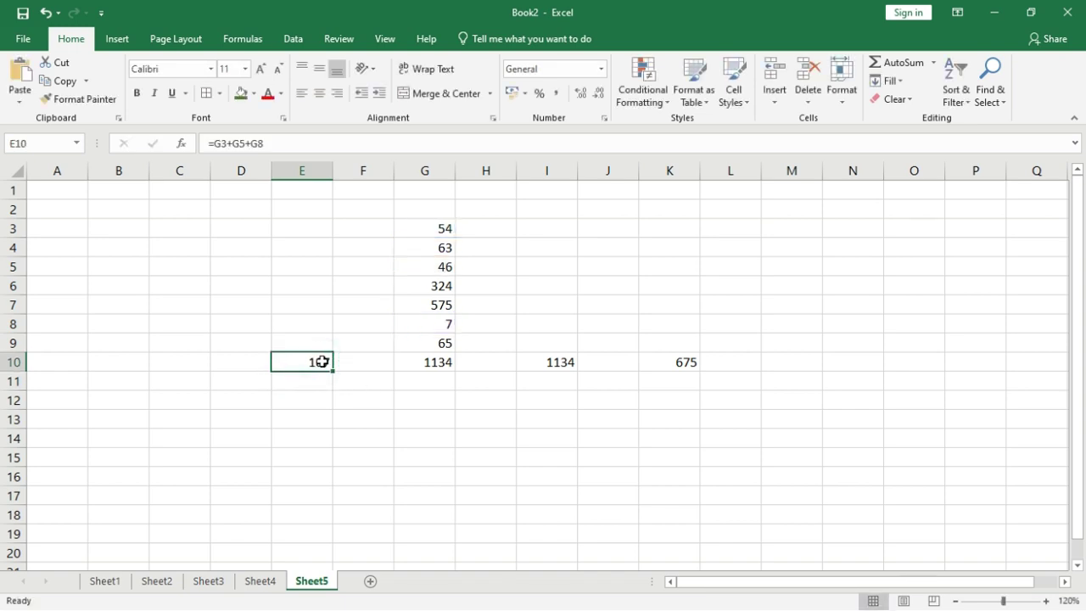
pyautogui.moveTo(321, 362); pyautogui.dragTo(659, 376)
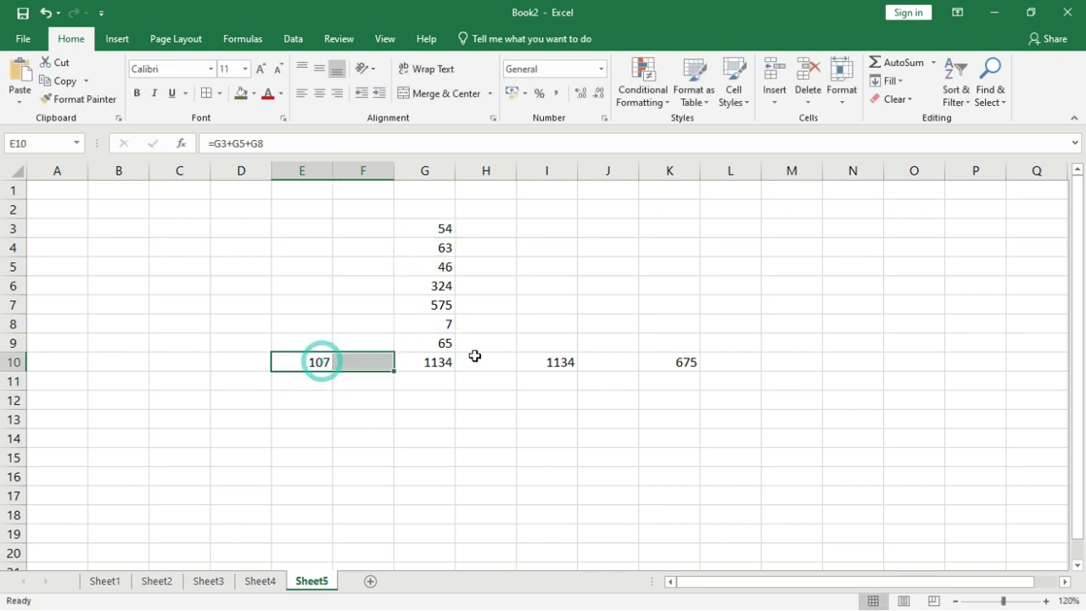
pyautogui.click(322, 363)
# Step: Enter =5+6+7 in C10 (18) and =500*10/100 in J4 (50)
pyautogui.click(199, 362)
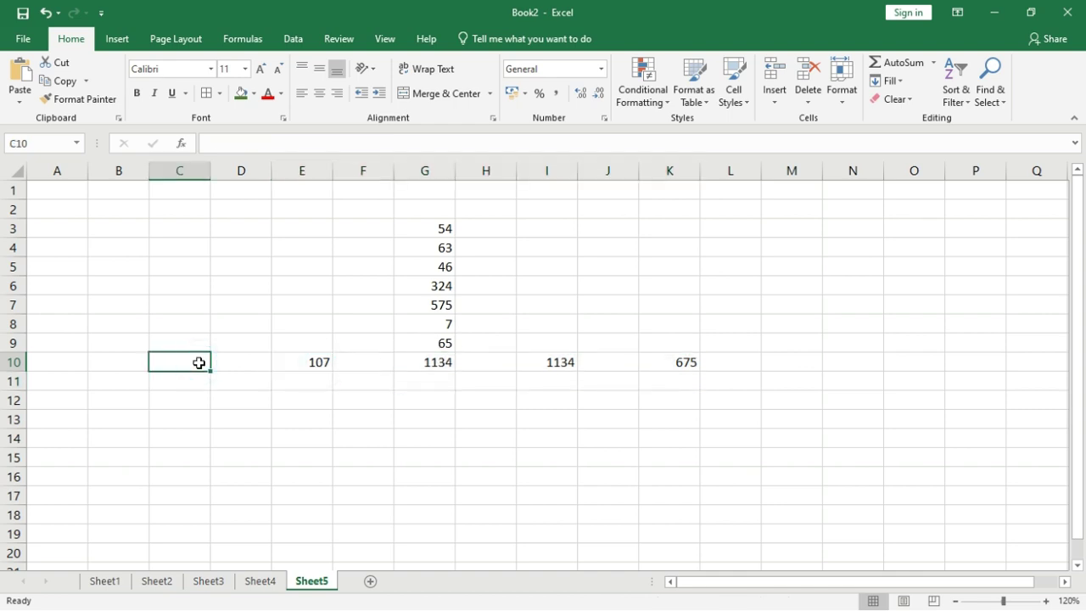
pyautogui.write('=5+')
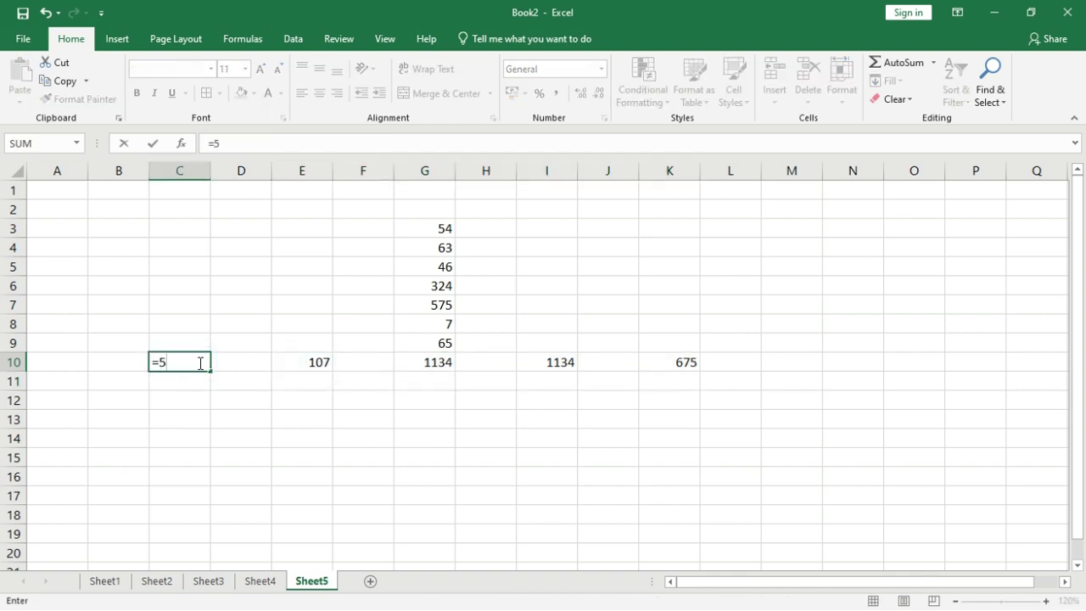
pyautogui.write('6+7')
pyautogui.press('Return')
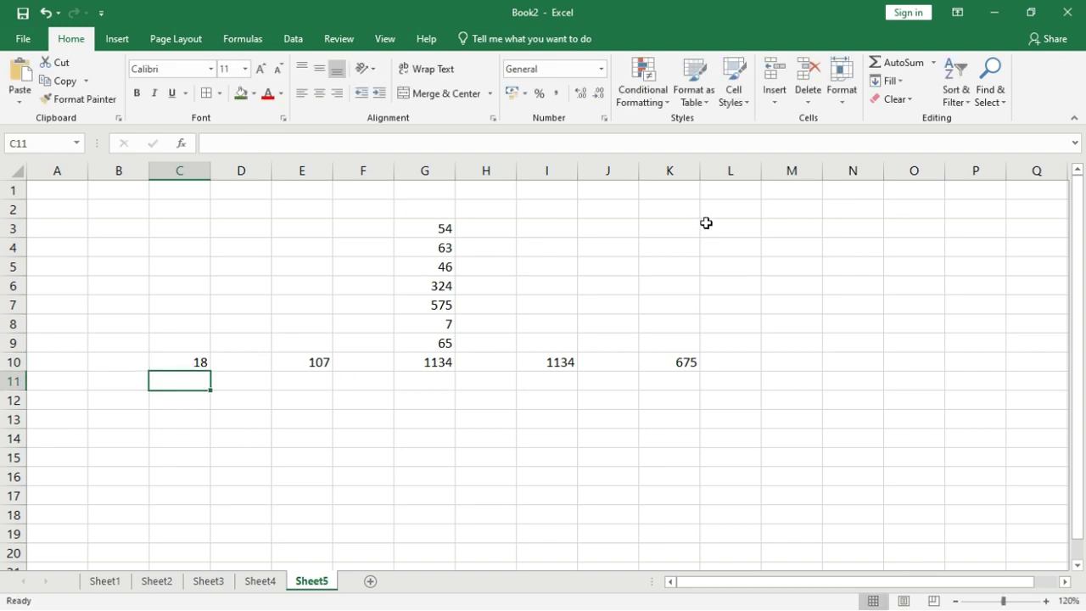
pyautogui.click(623, 246)
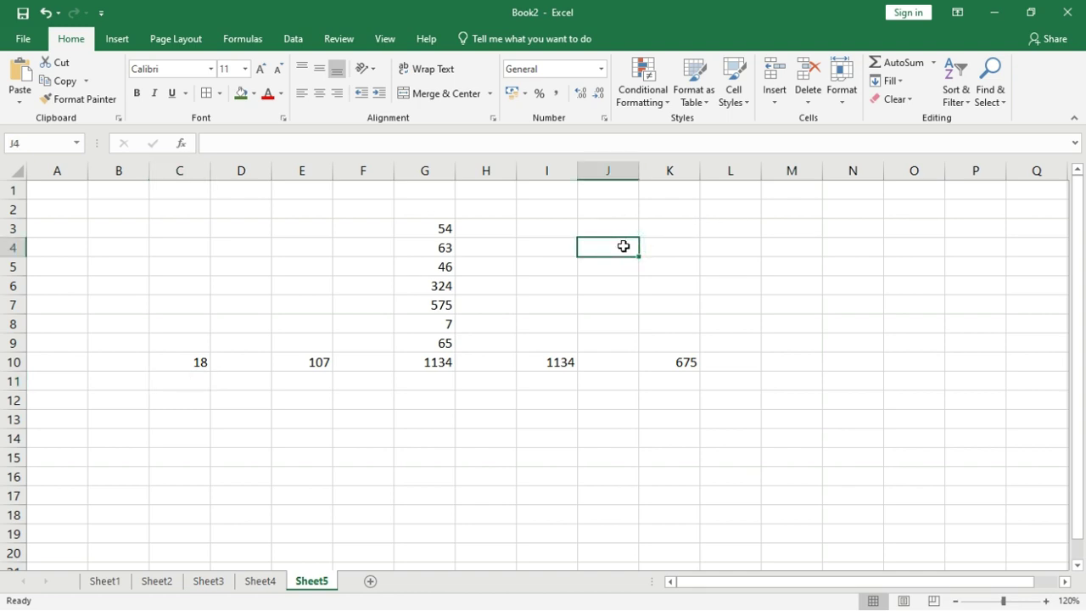
pyautogui.write('=')
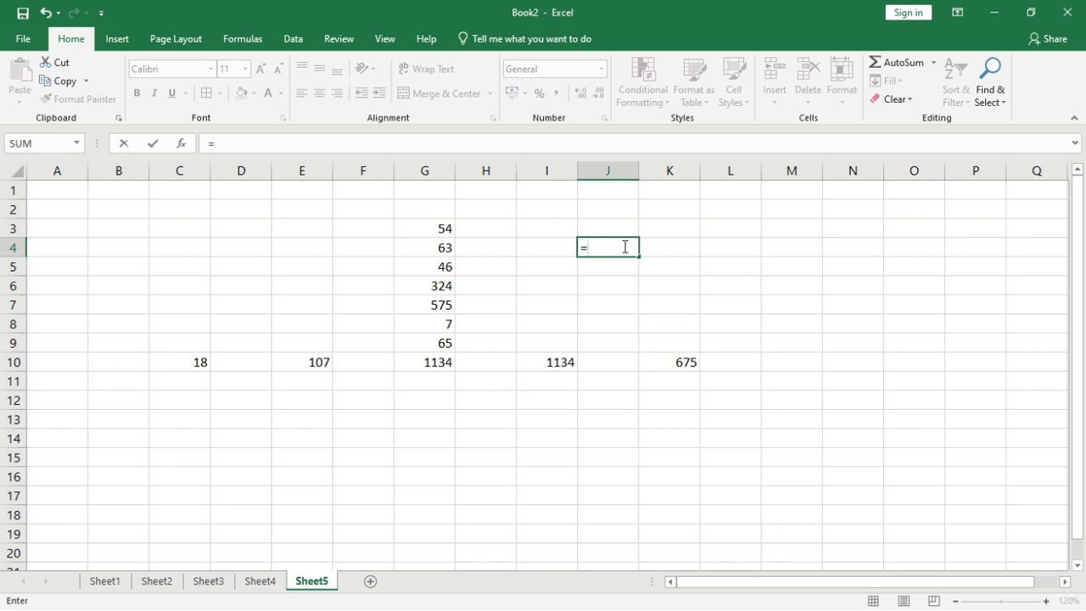
pyautogui.write('500*1')
pyautogui.write('0/')
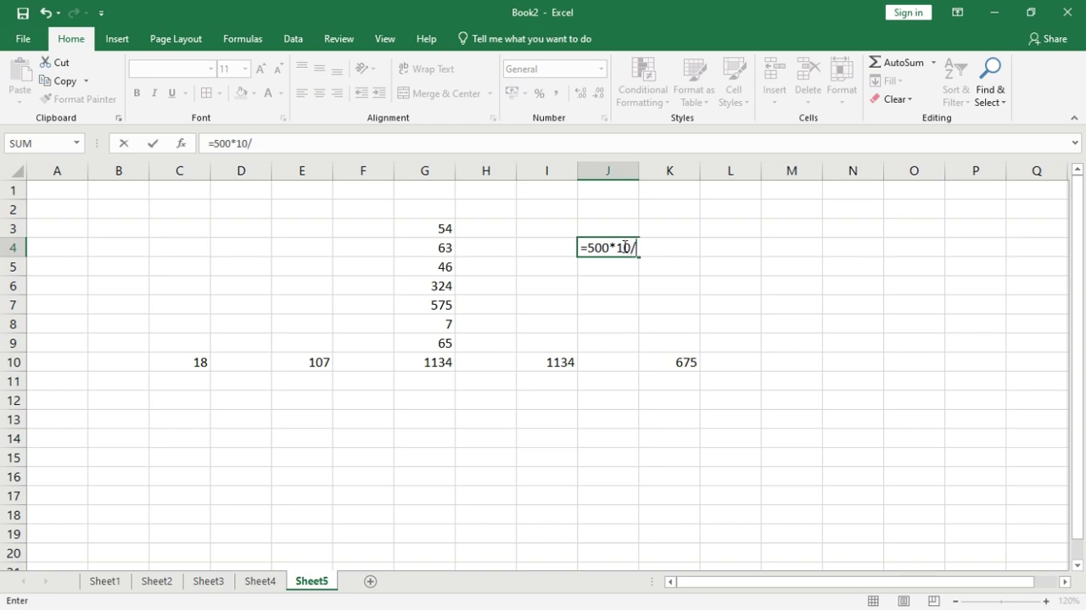
pyautogui.write('100')
pyautogui.press('Return')
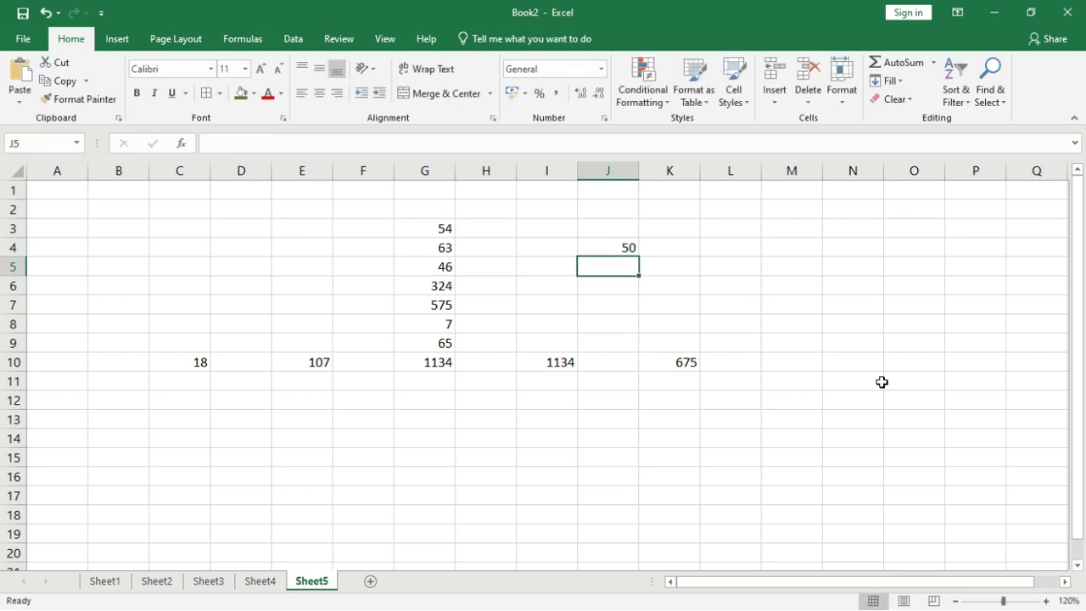
# Step: Enter the multiplication =9*5 in M6 so it shows 45
pyautogui.click(798, 280)
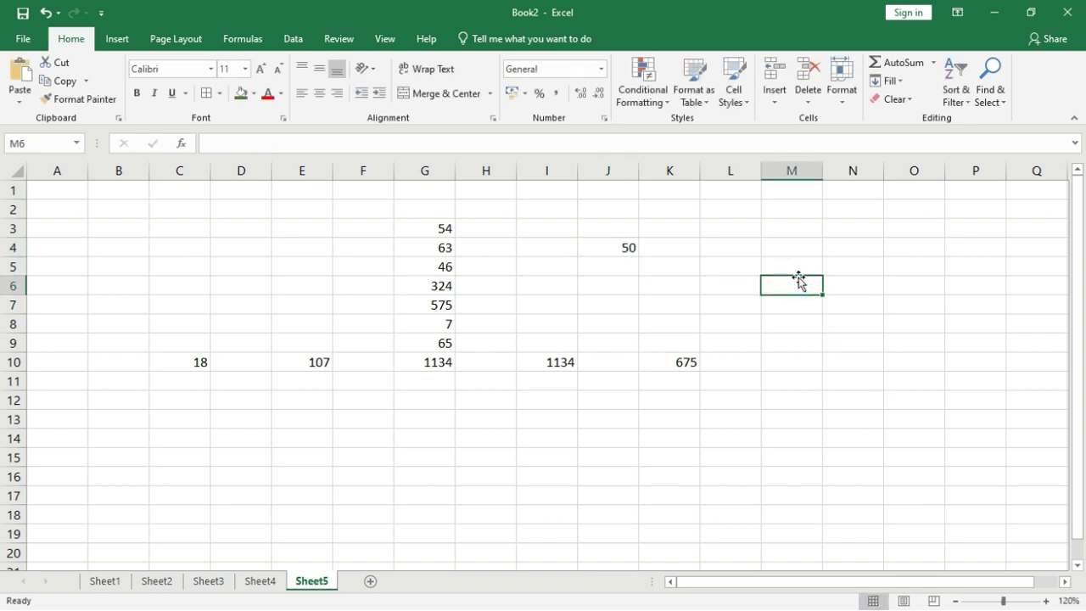
pyautogui.write('=9')
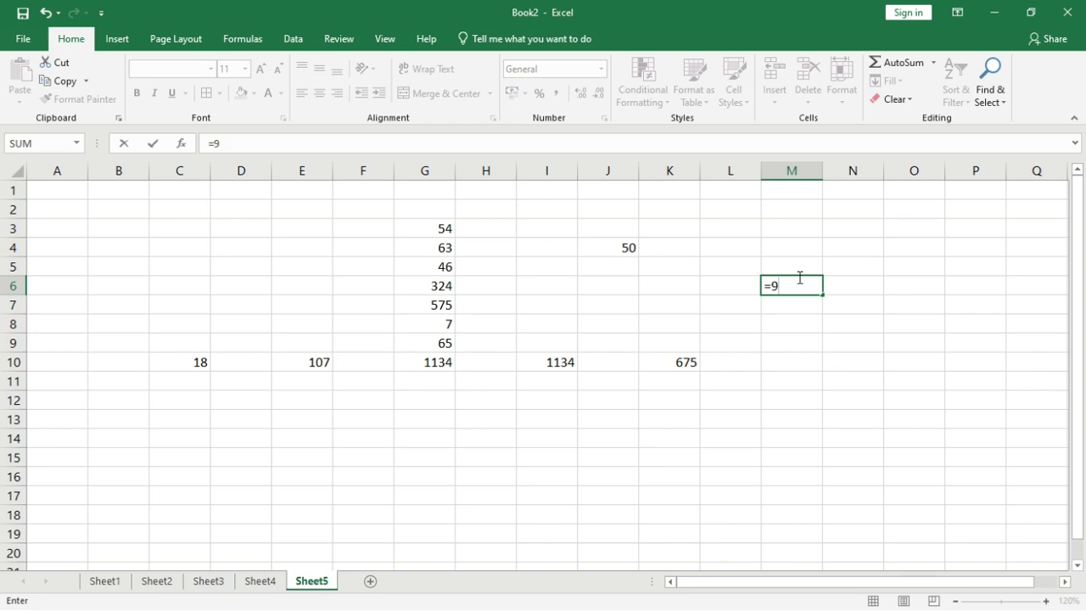
pyautogui.write('5')
pyautogui.press('Return')
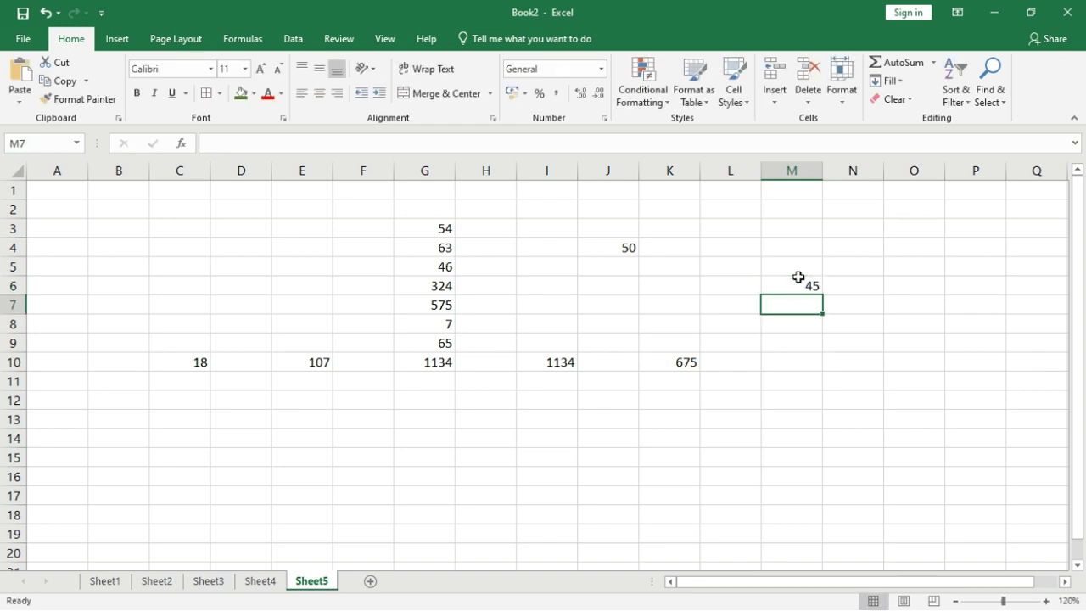
pyautogui.click(808, 345)
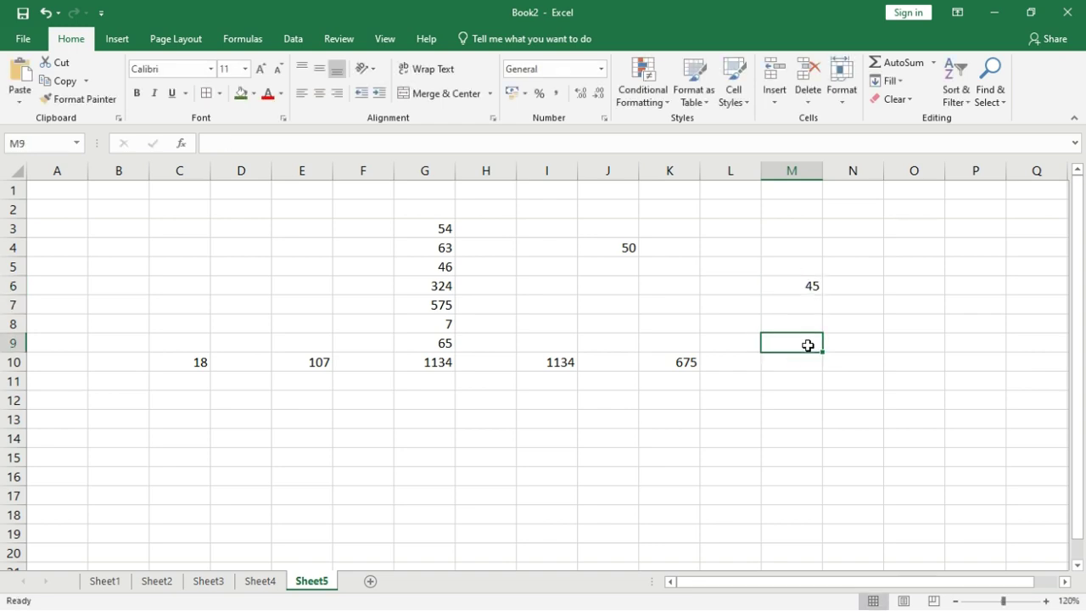
# Step: Enter =K10-M6 in M9, subtracting M6 from K10 to show 630
pyautogui.write('=')
pyautogui.click(691, 359)
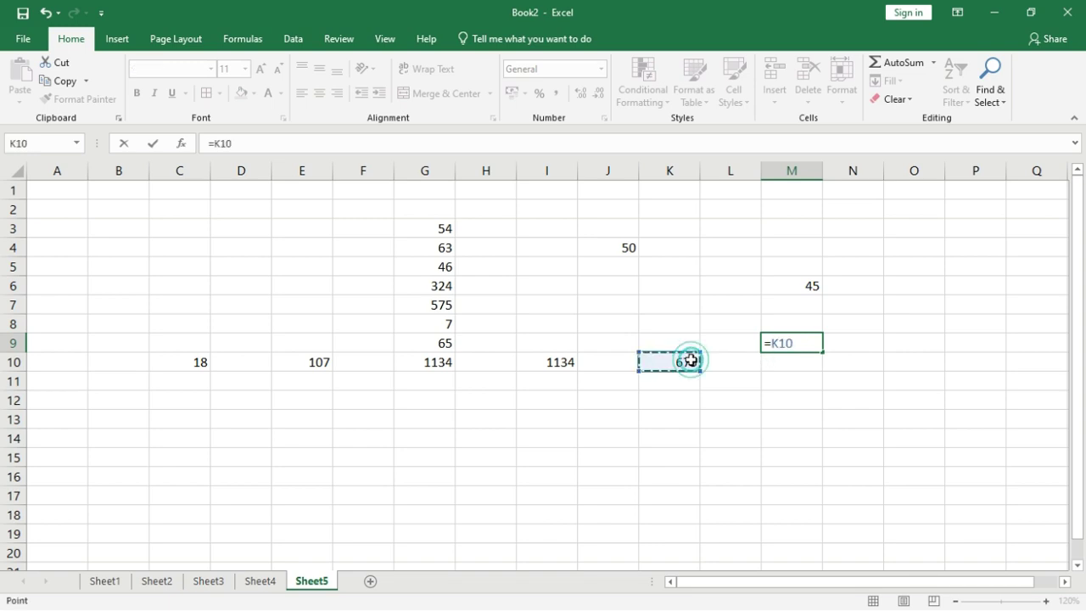
pyautogui.write('-')
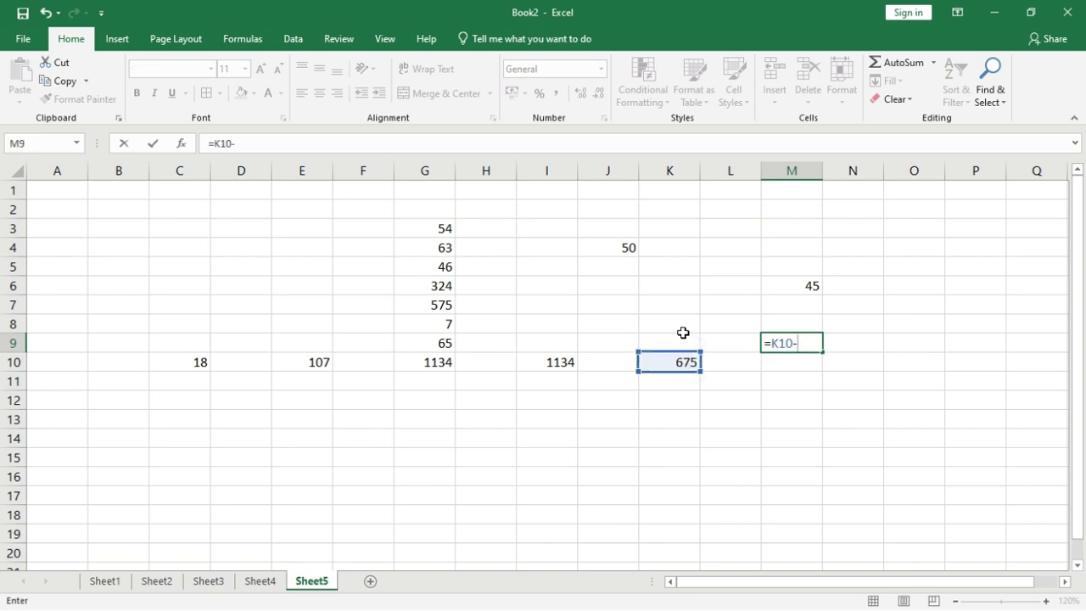
pyautogui.click(791, 286)
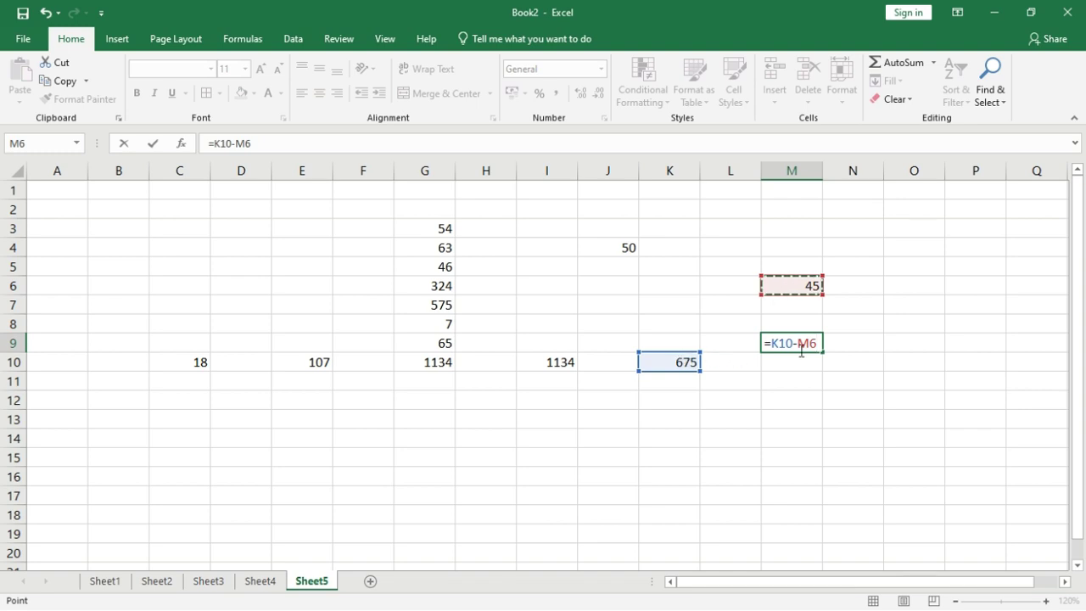
pyautogui.press('Return')
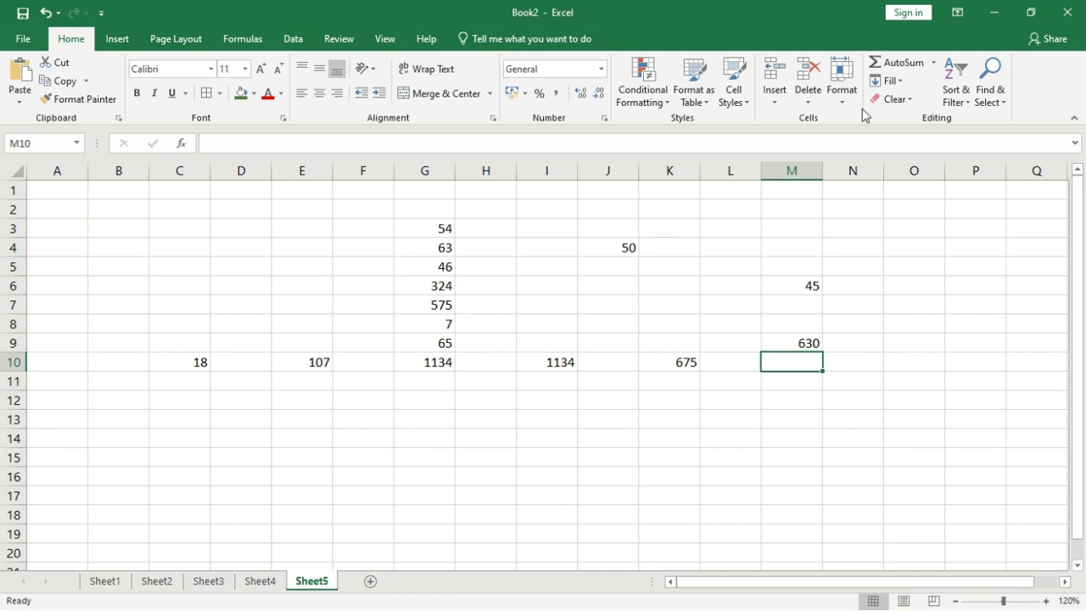
# Step: Browse the AutoSum functions Sum, Average, Count Numbers, Max and Min, glancing at the Formulas tab
pyautogui.click(934, 63)
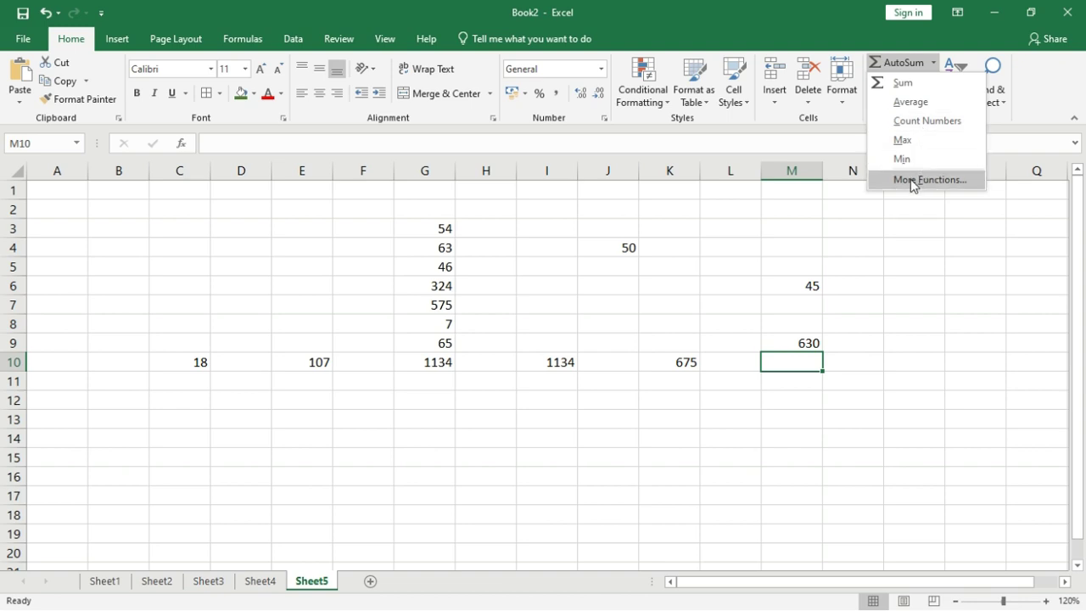
pyautogui.click(242, 40)
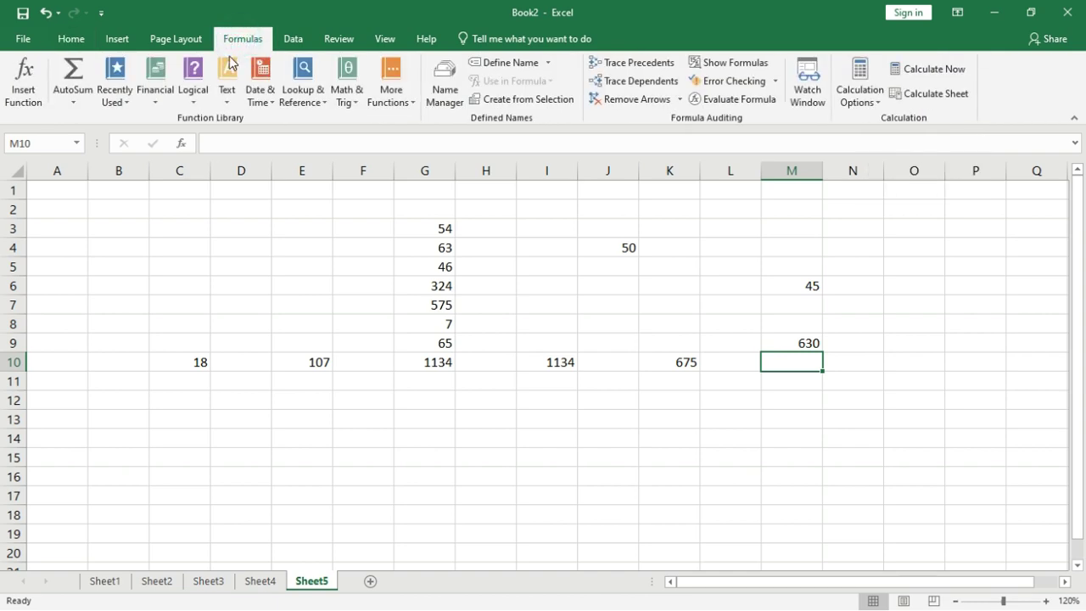
pyautogui.click(73, 39)
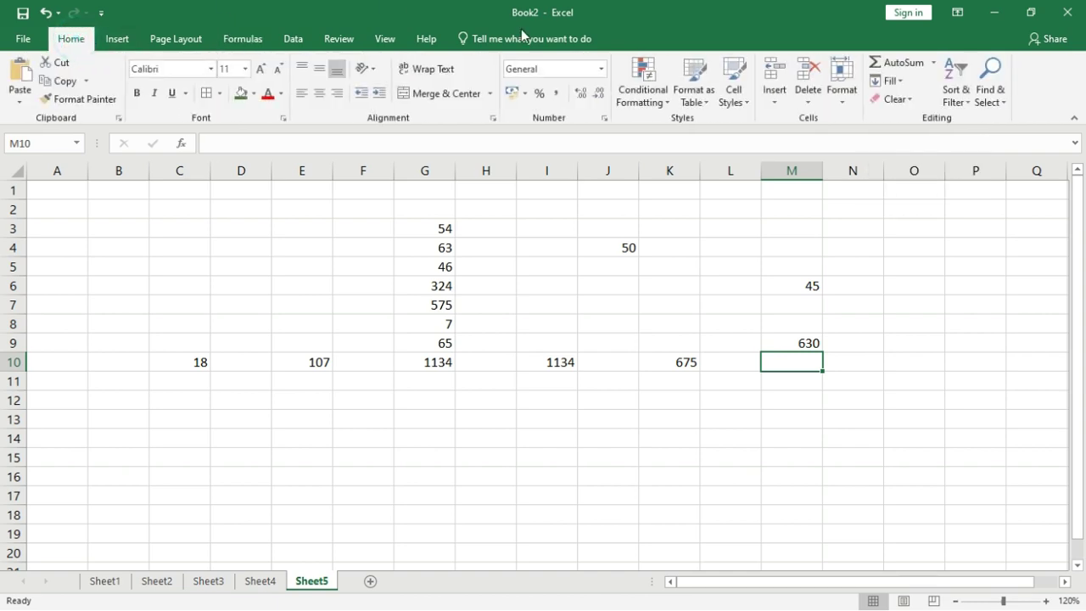
pyautogui.click(933, 63)
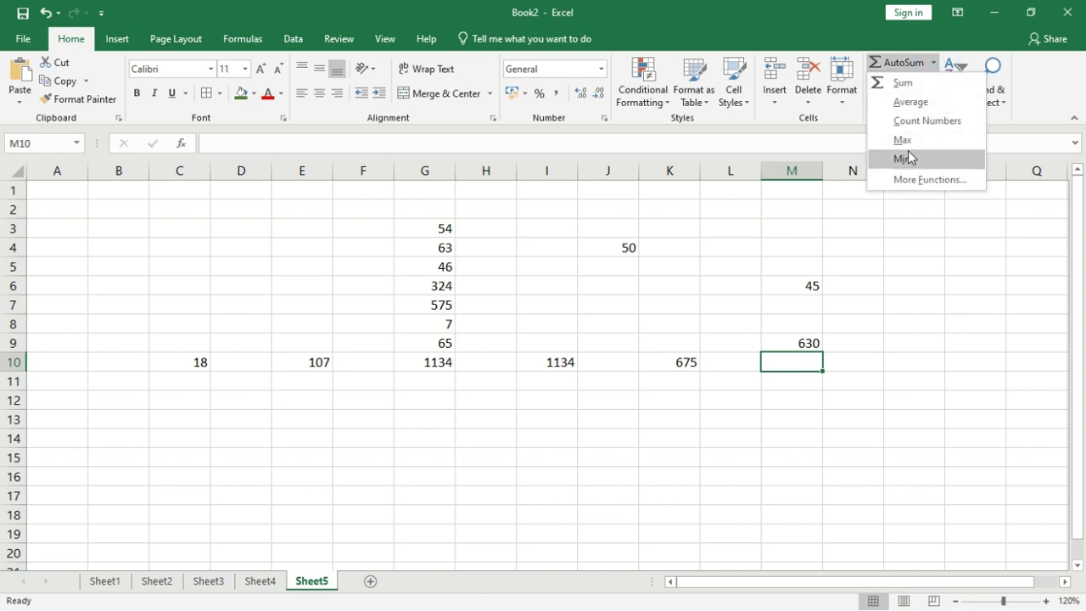
pyautogui.click(427, 415)
# Step: Enter =AVERAGE(G3:G9) in G13, showing the mean 162
pyautogui.write('=ave')
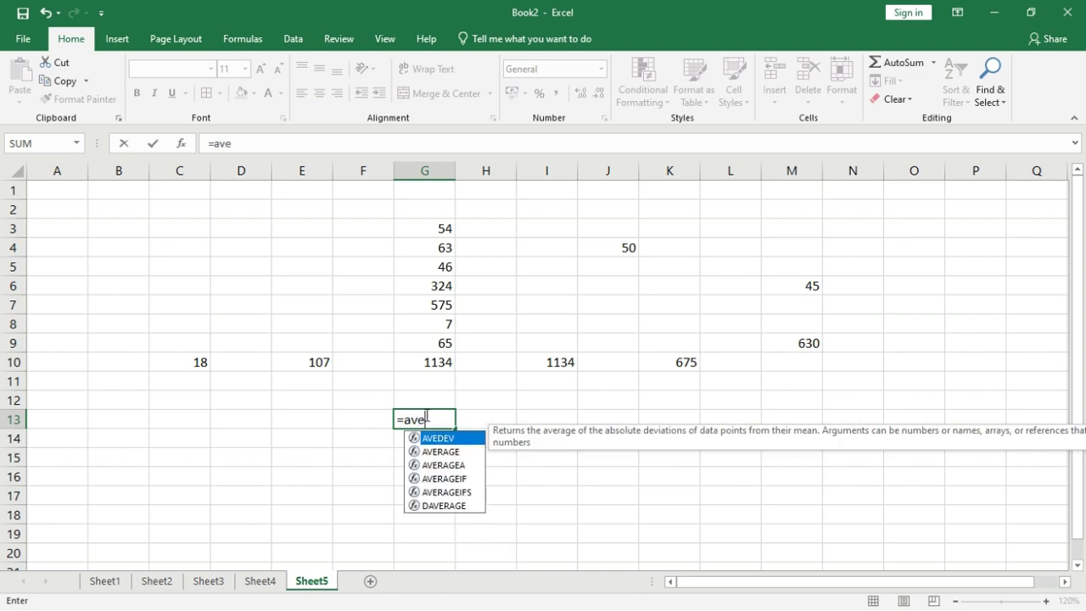
pyautogui.write('rage')
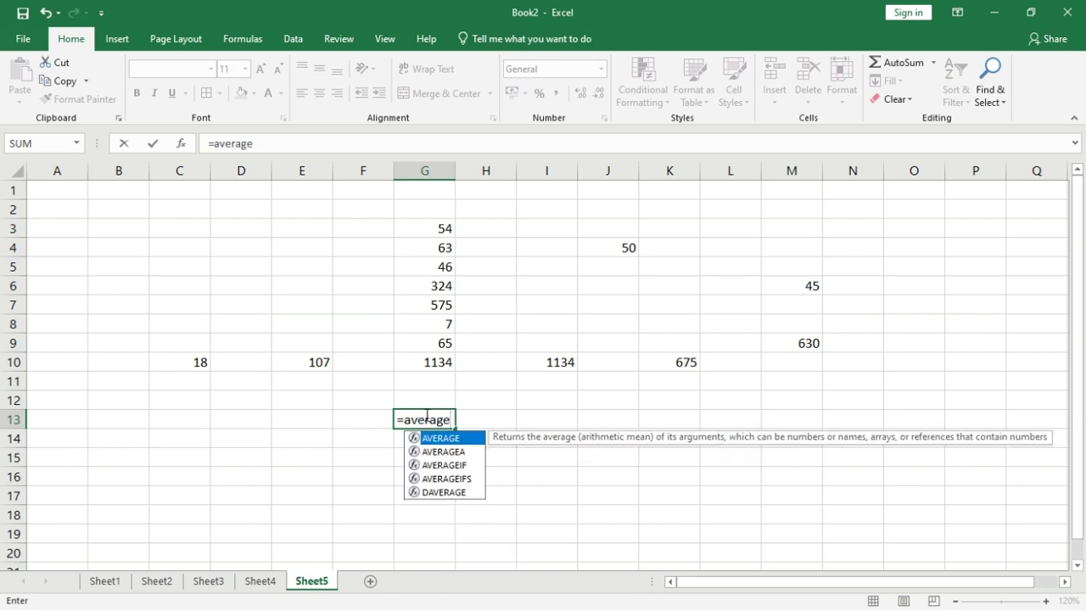
pyautogui.write('(')
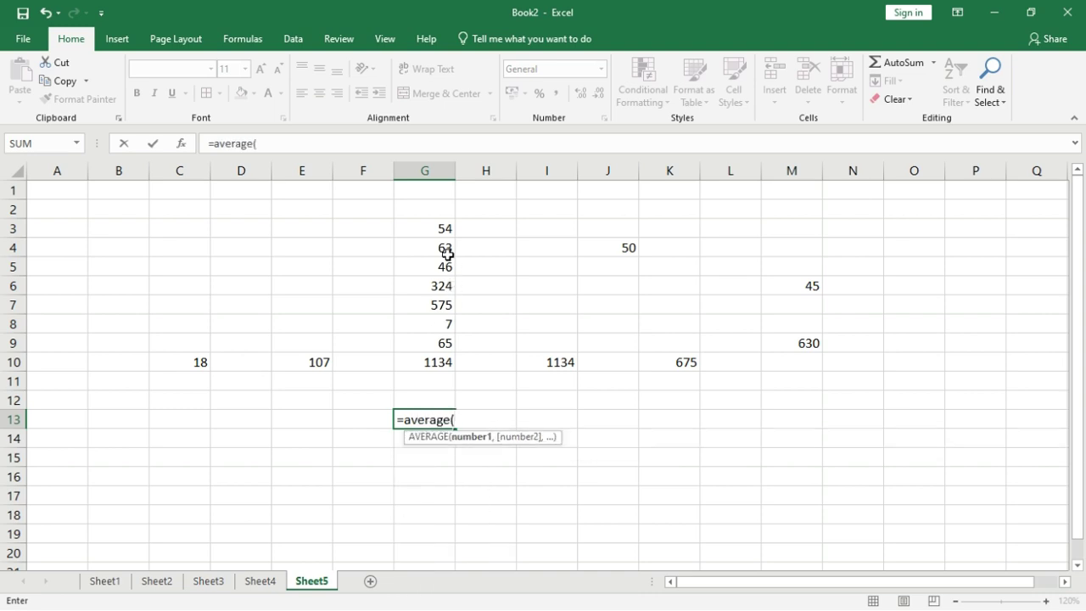
pyautogui.moveTo(444, 230); pyautogui.dragTo(447, 341)
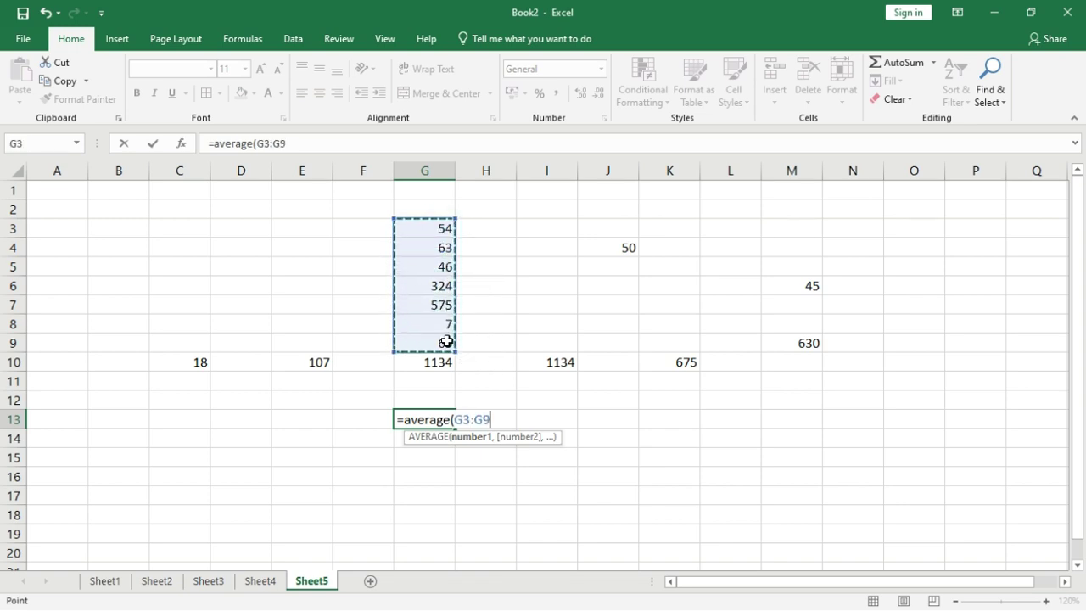
pyautogui.write(')')
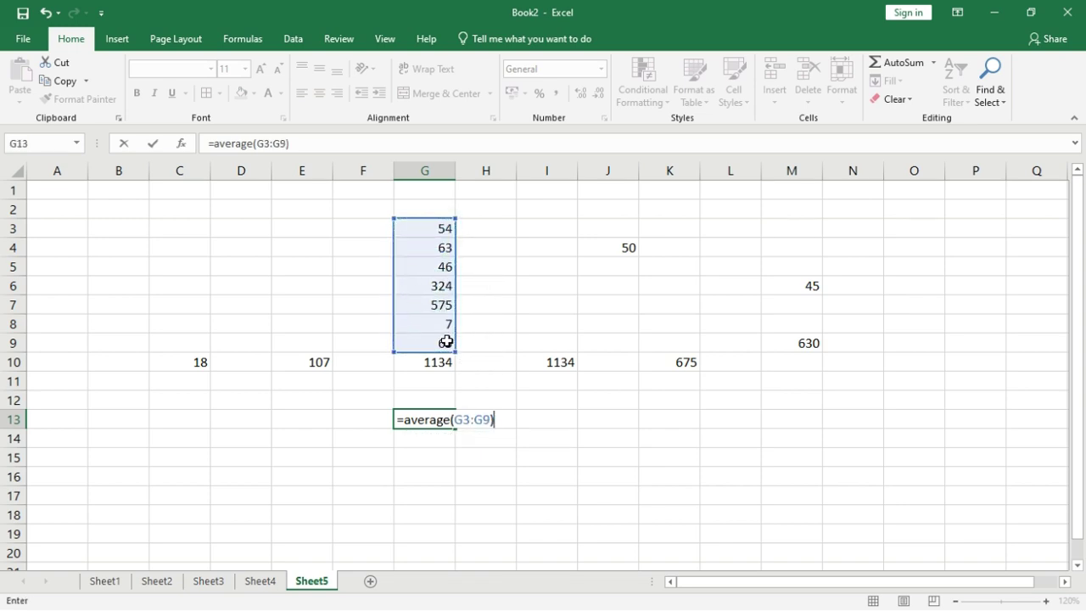
pyautogui.press('Return')
pyautogui.click(428, 417)
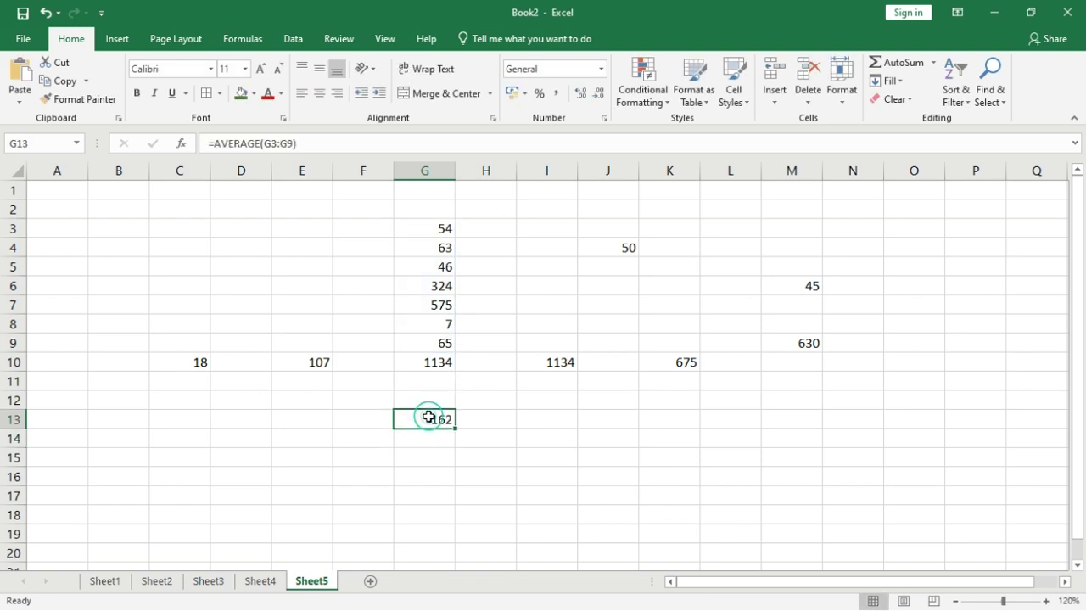
# Step: Enter =MAX(G3:G9) in I13, showing the maximum 575
pyautogui.click(530, 424)
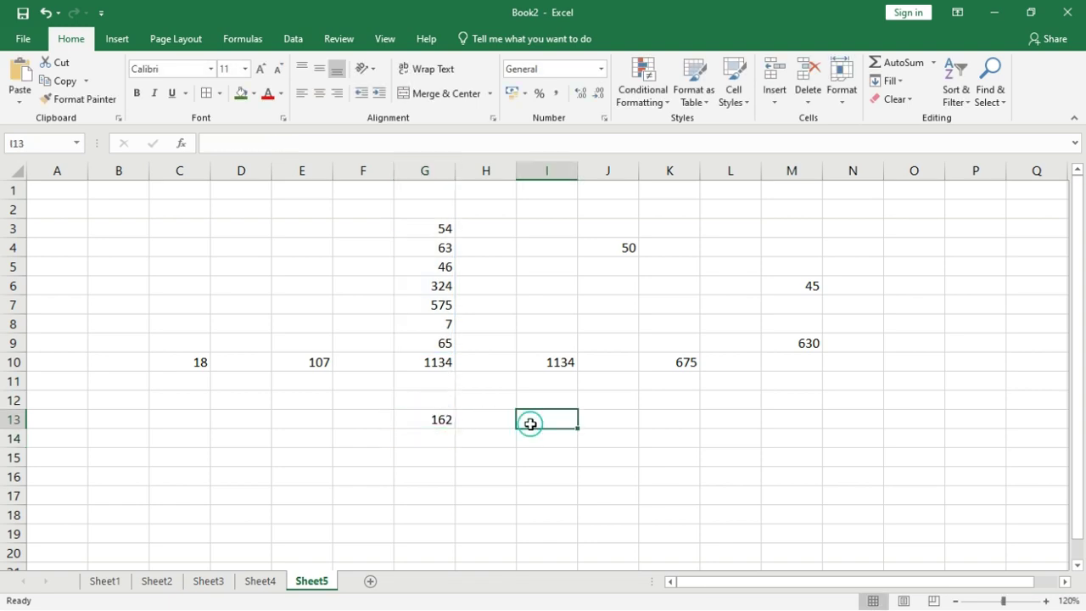
pyautogui.write('=')
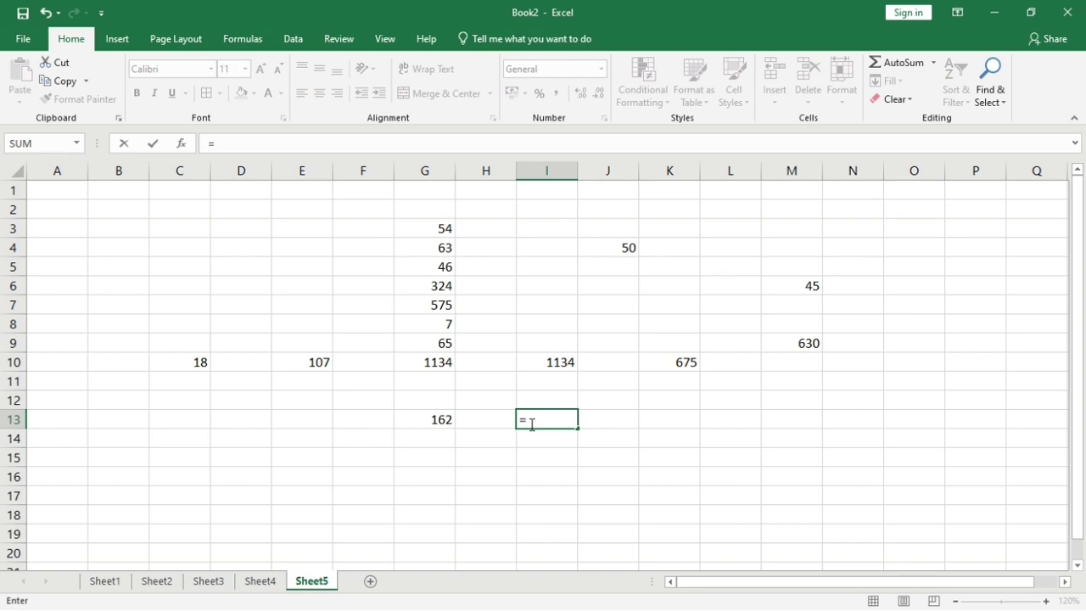
pyautogui.write('max(')
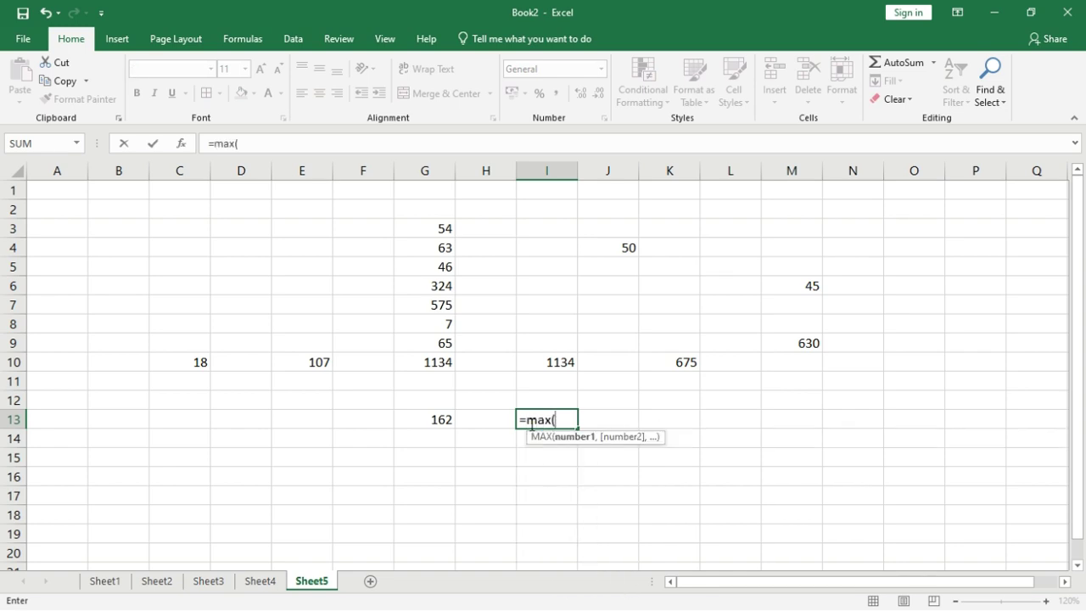
pyautogui.moveTo(445, 229); pyautogui.dragTo(444, 340)
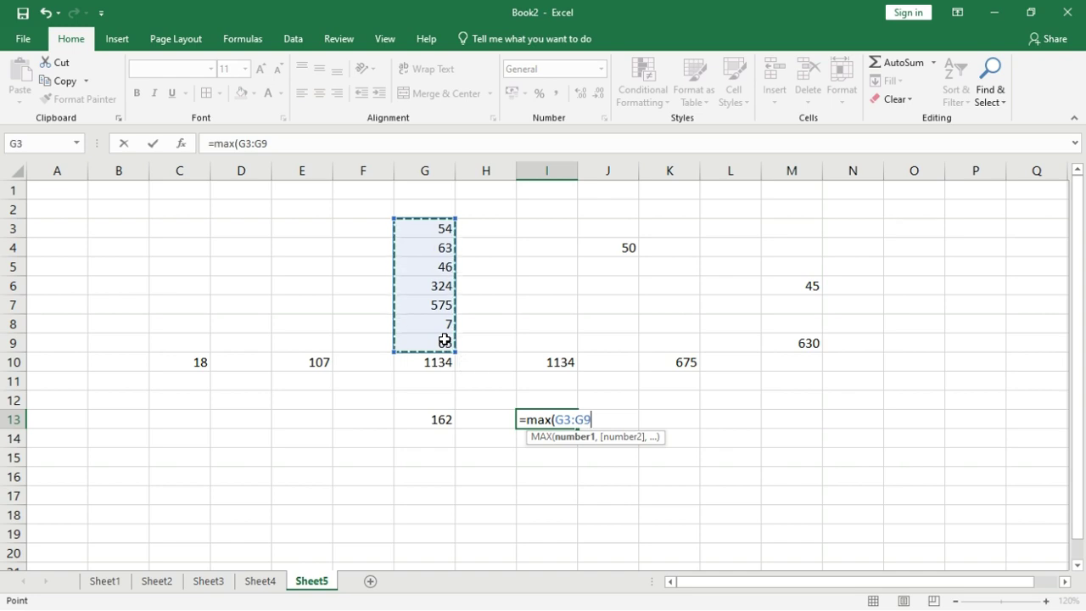
pyautogui.write(')')
pyautogui.press('Return')
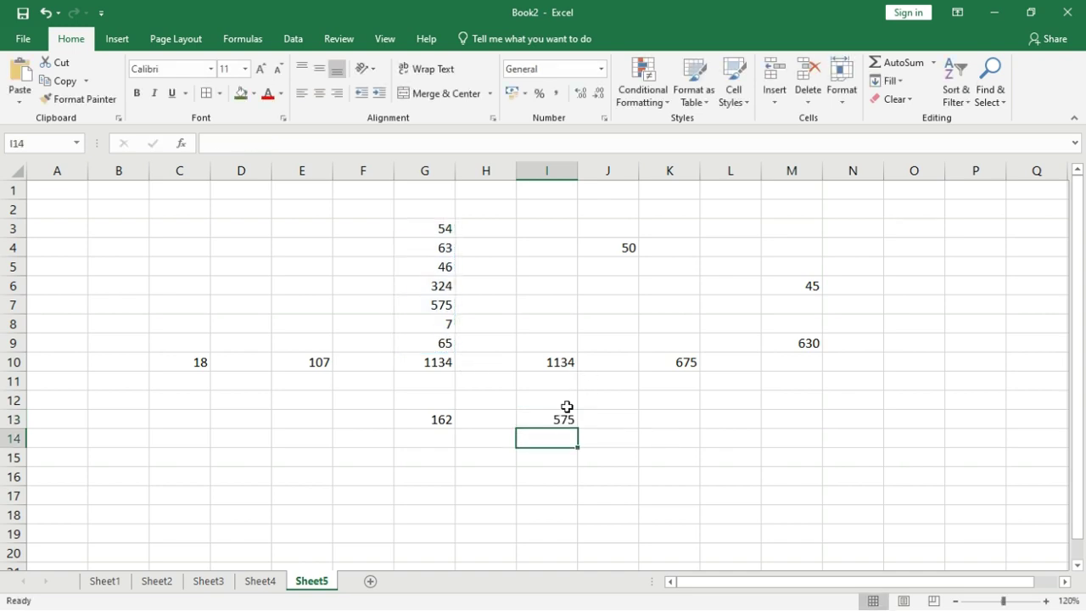
pyautogui.click(565, 412)
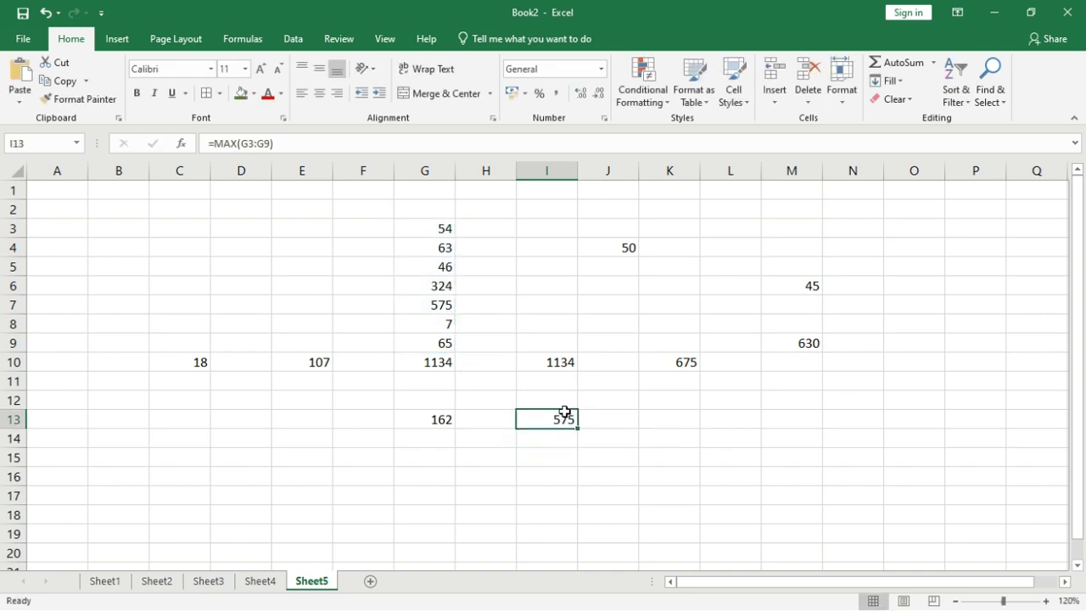
# Step: Enter a MIN formula over G3:G9 in F13, showing the minimum 7
pyautogui.click(357, 421)
pyautogui.write('=min')
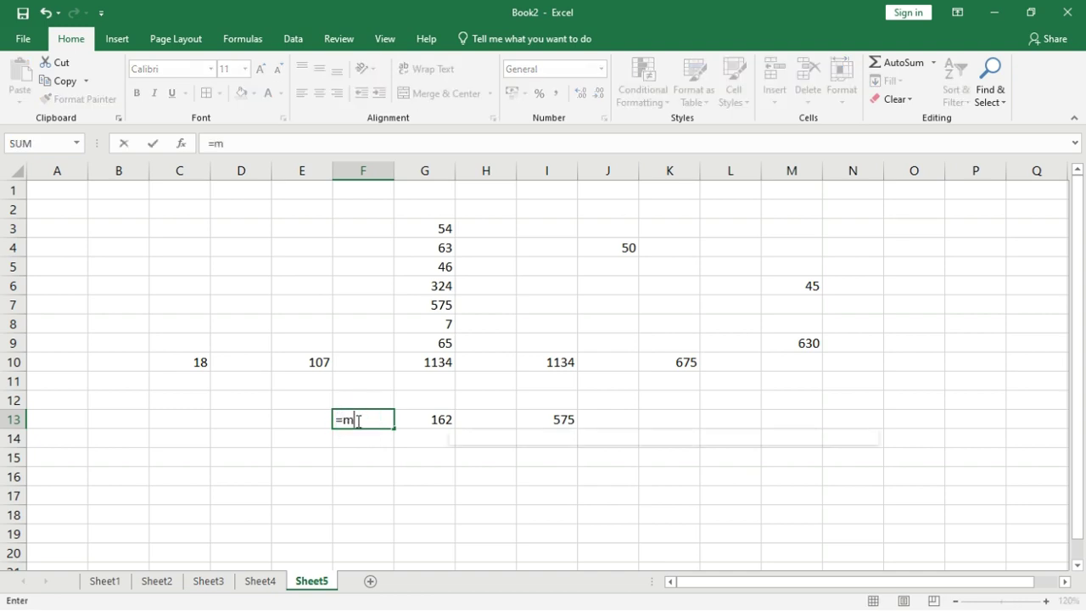
pyautogui.write('(')
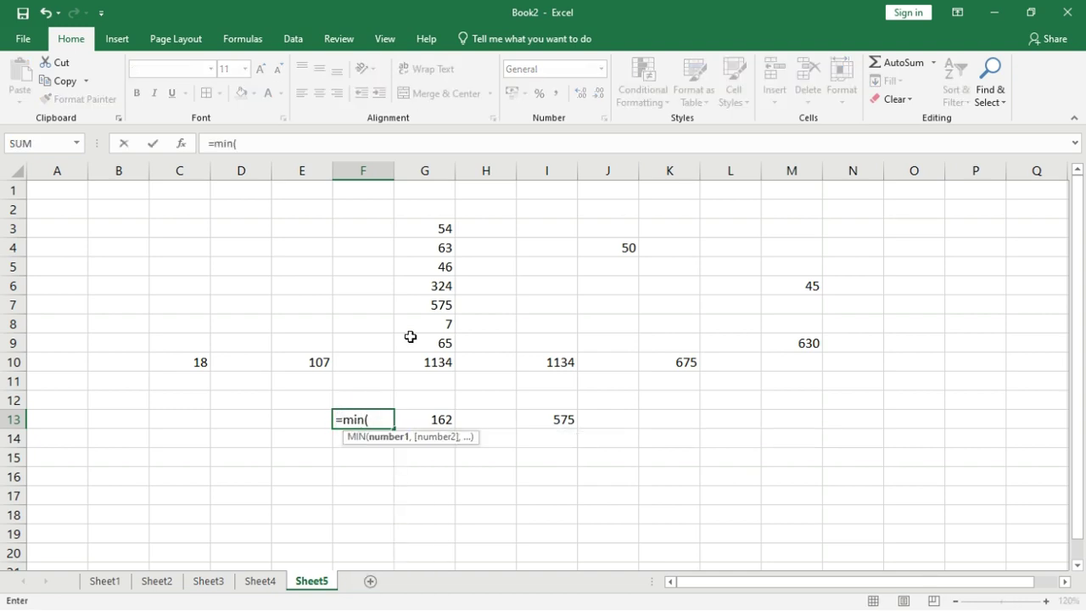
pyautogui.moveTo(445, 221); pyautogui.dragTo(440, 355)
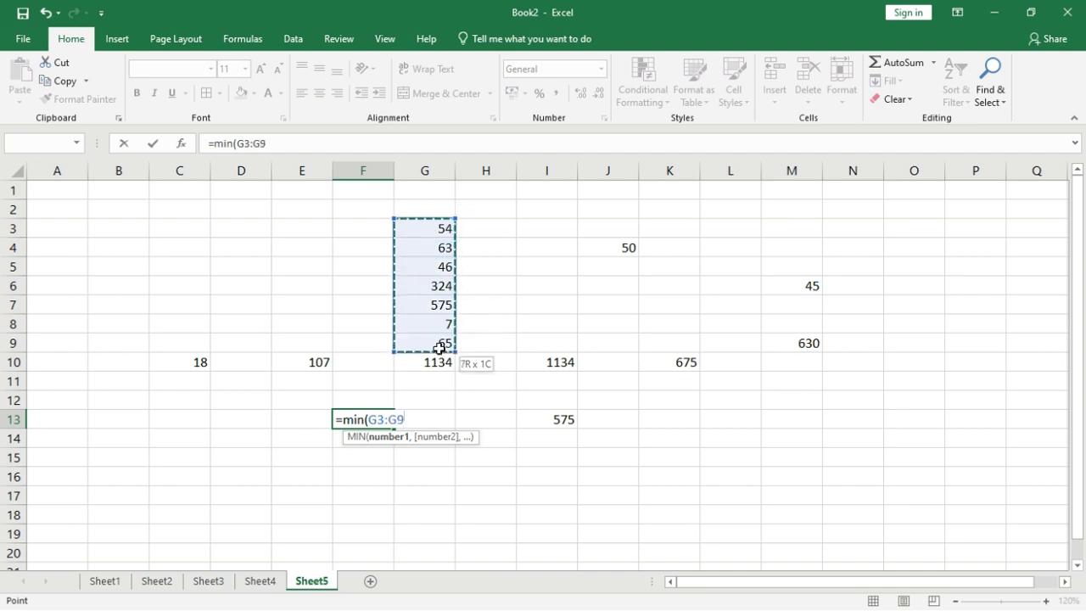
pyautogui.press('Return')
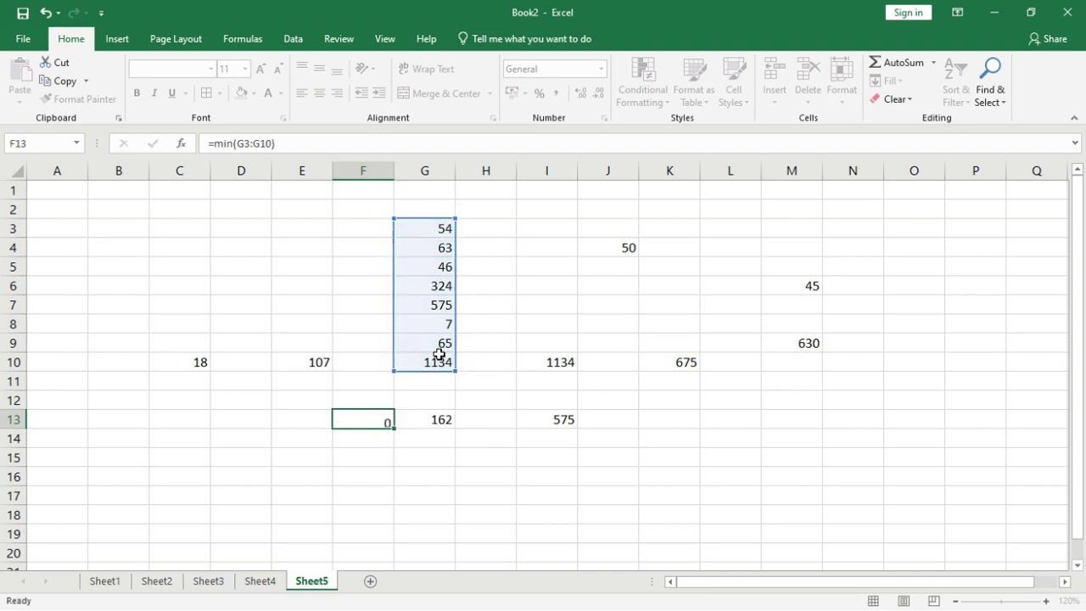
pyautogui.click(634, 314)
# Step: Enter =COUNT(G3:G10) in J7, returning 8 numeric cells
pyautogui.write('=')
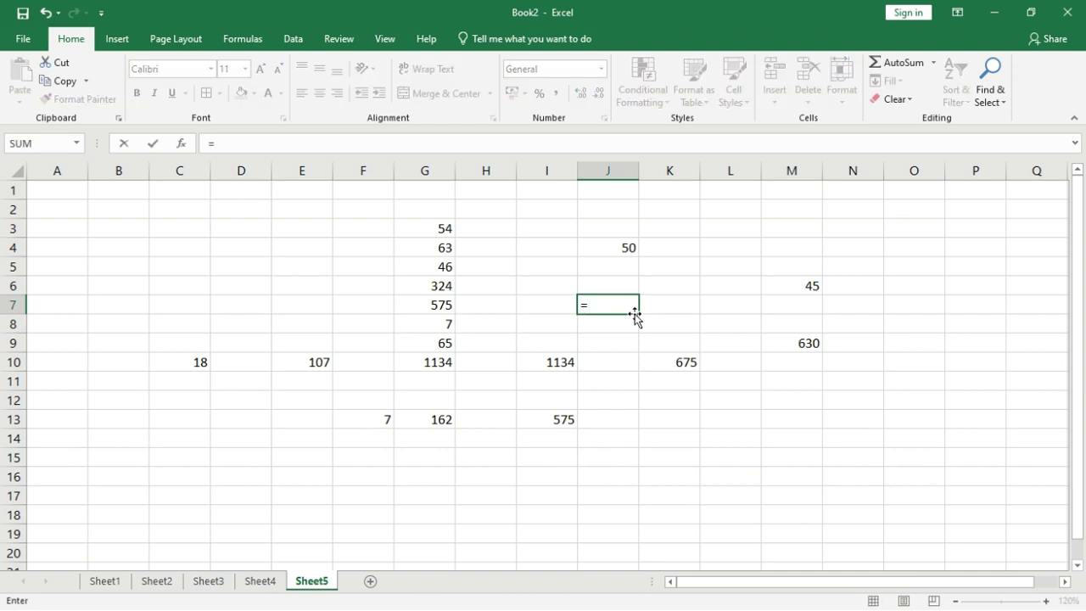
pyautogui.write('count(')
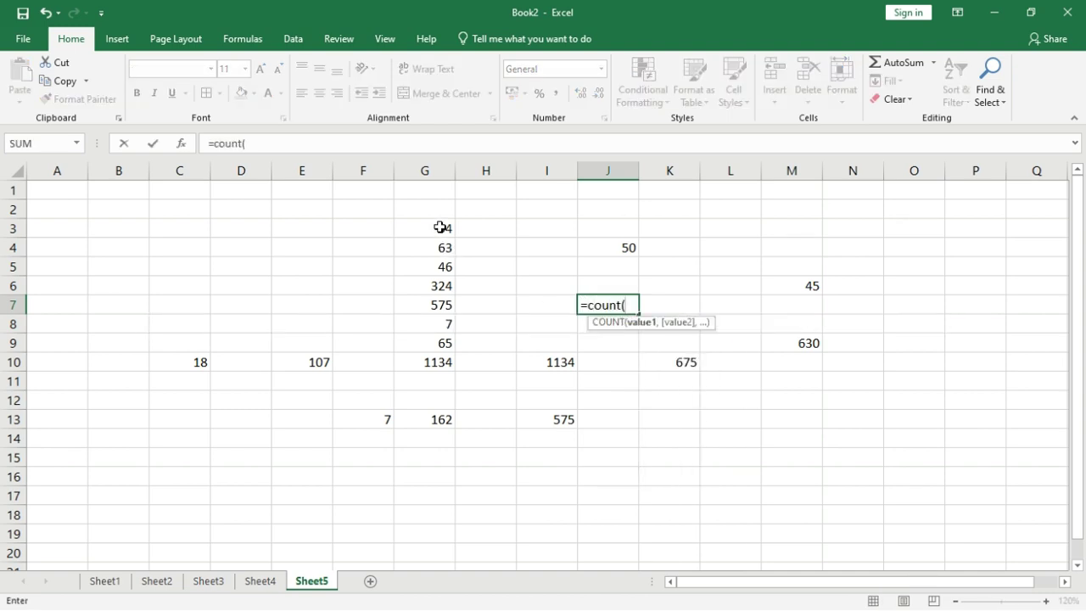
pyautogui.moveTo(440, 227); pyautogui.dragTo(438, 360)
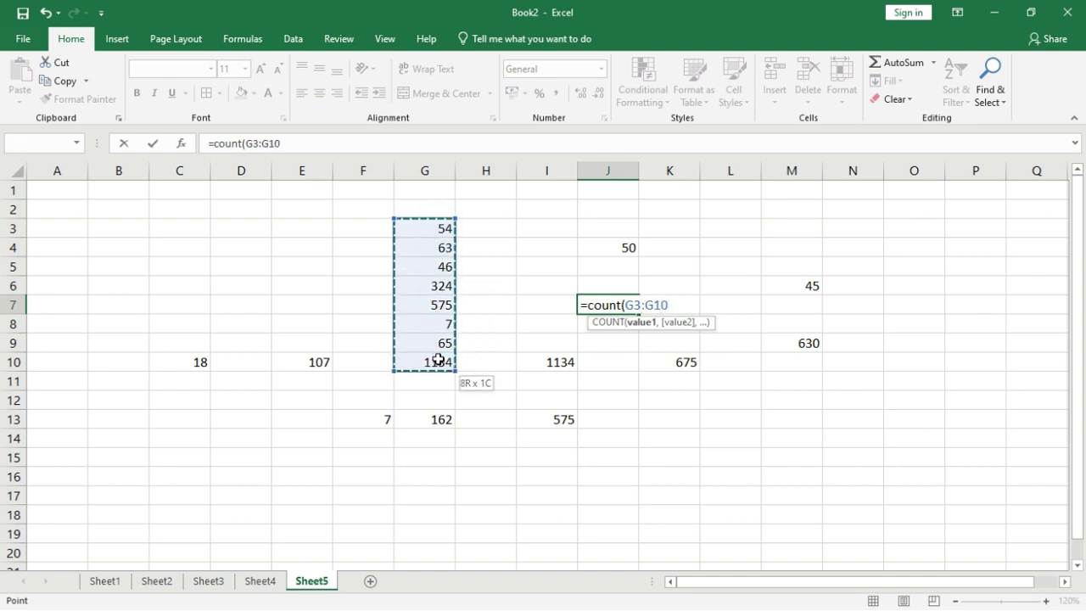
pyautogui.write(')')
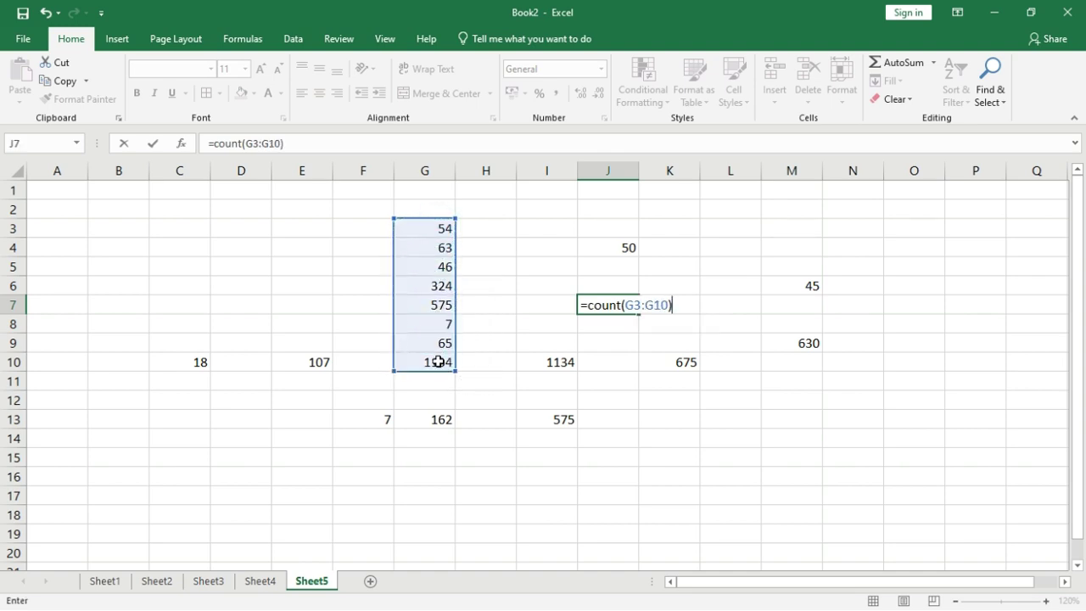
pyautogui.press('Return')
pyautogui.click(629, 305)
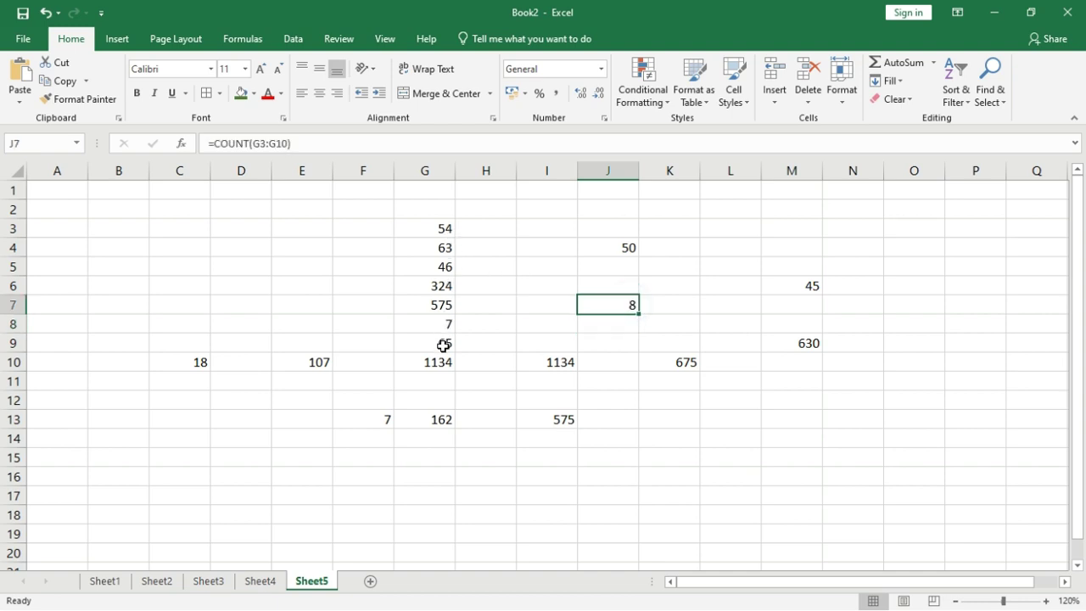
pyautogui.click(934, 64)
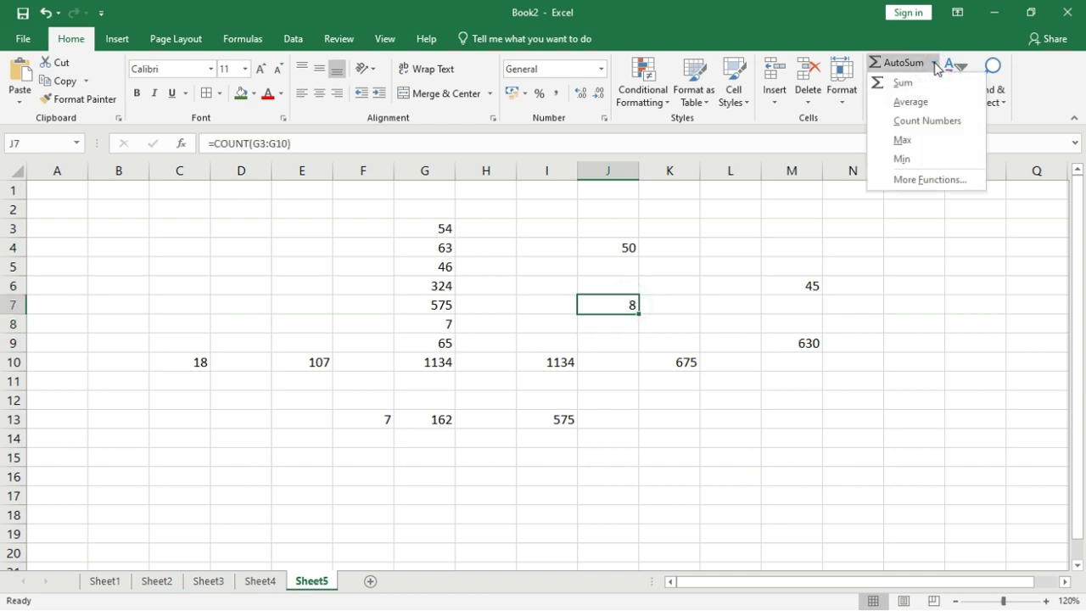
# Step: Type the word Expert into H6 on the cleared sheet
pyautogui.click(649, 227)
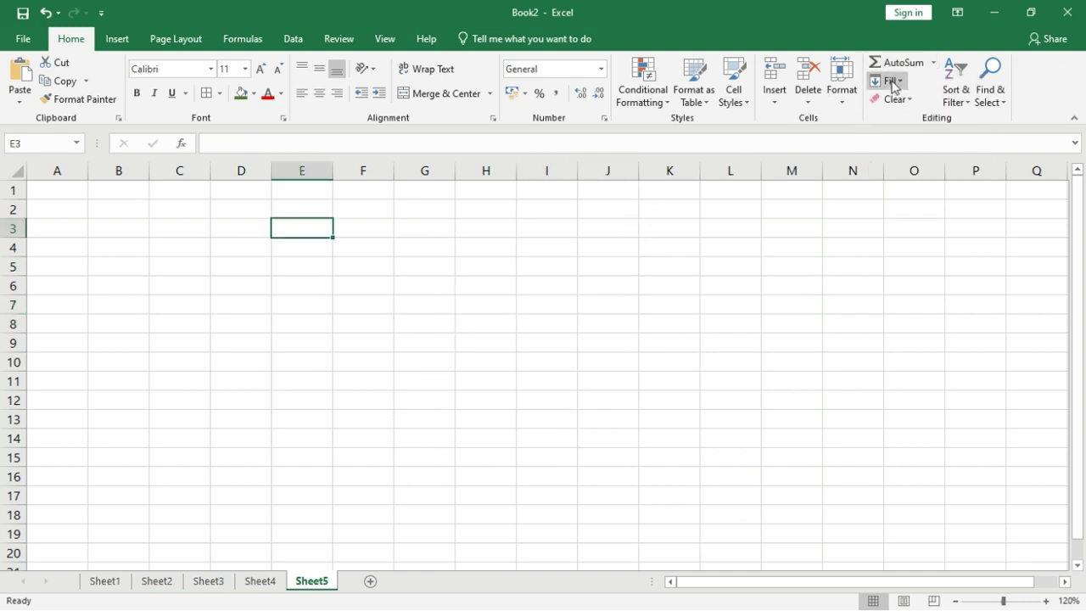
pyautogui.click(496, 287)
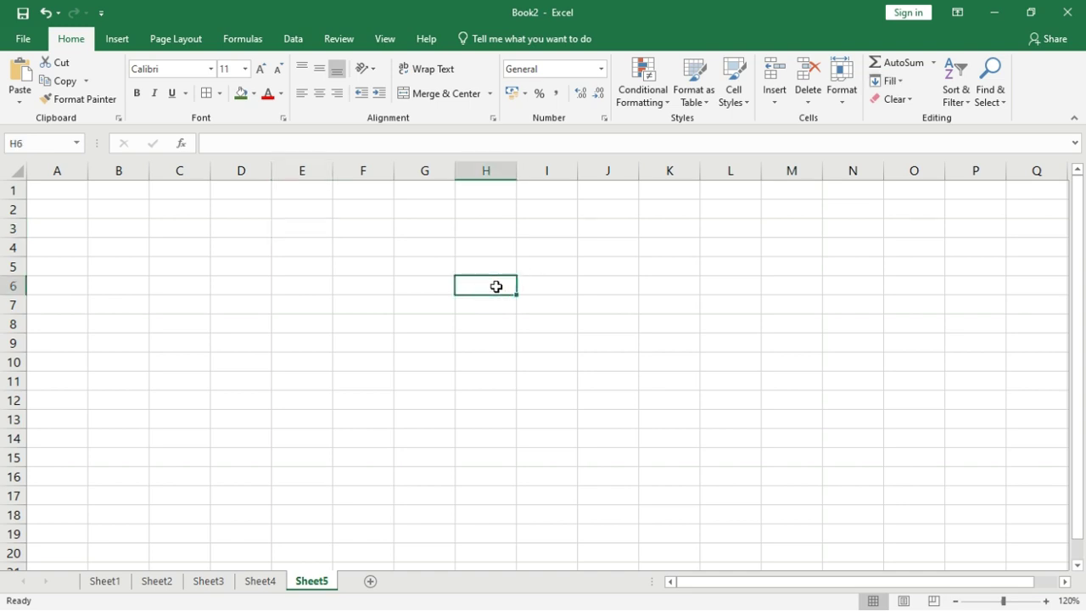
pyautogui.write('Expert')
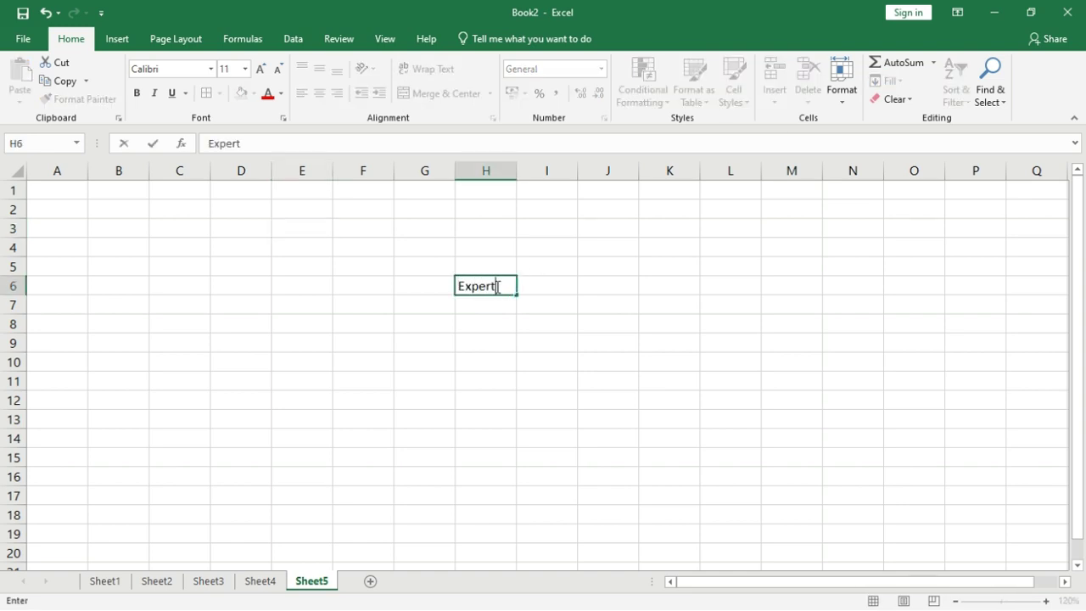
pyautogui.press('Return')
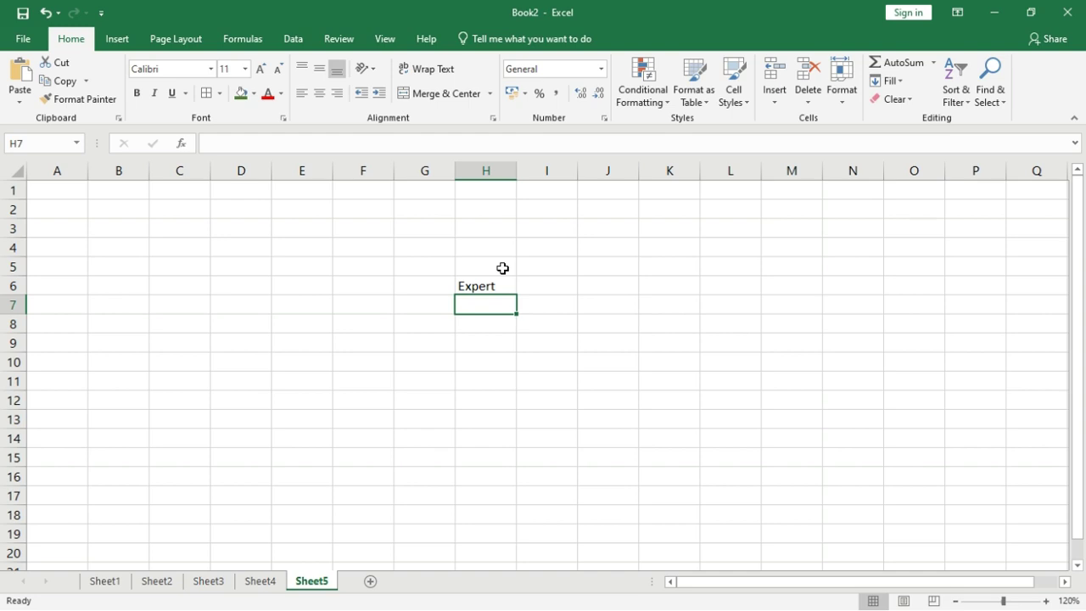
# Step: Copy 'Expert' from H6 up into H5 using Fill Up
pyautogui.click(509, 286)
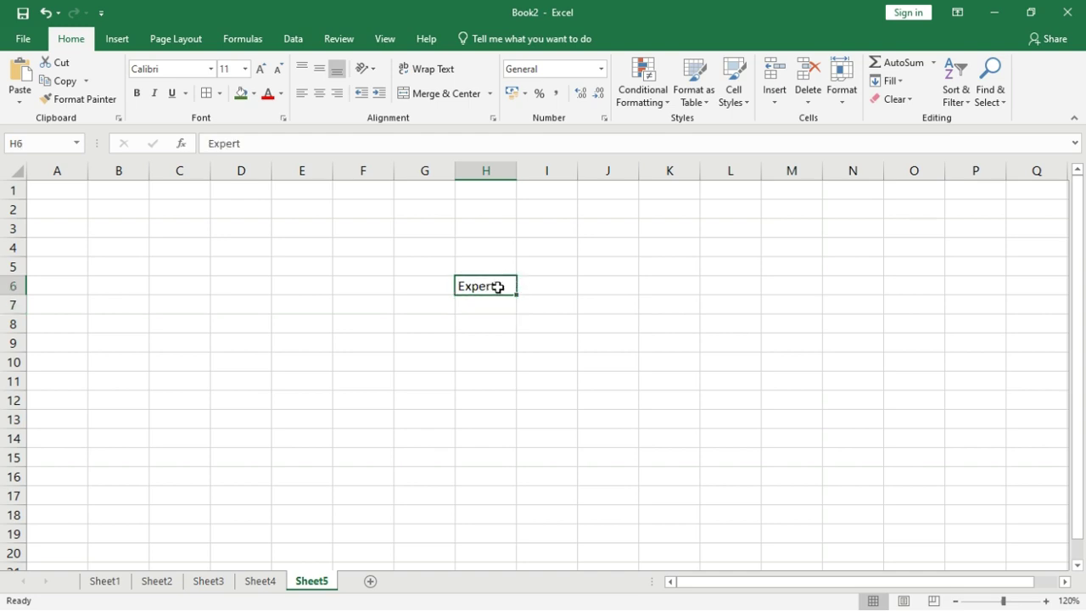
pyautogui.click(890, 85)
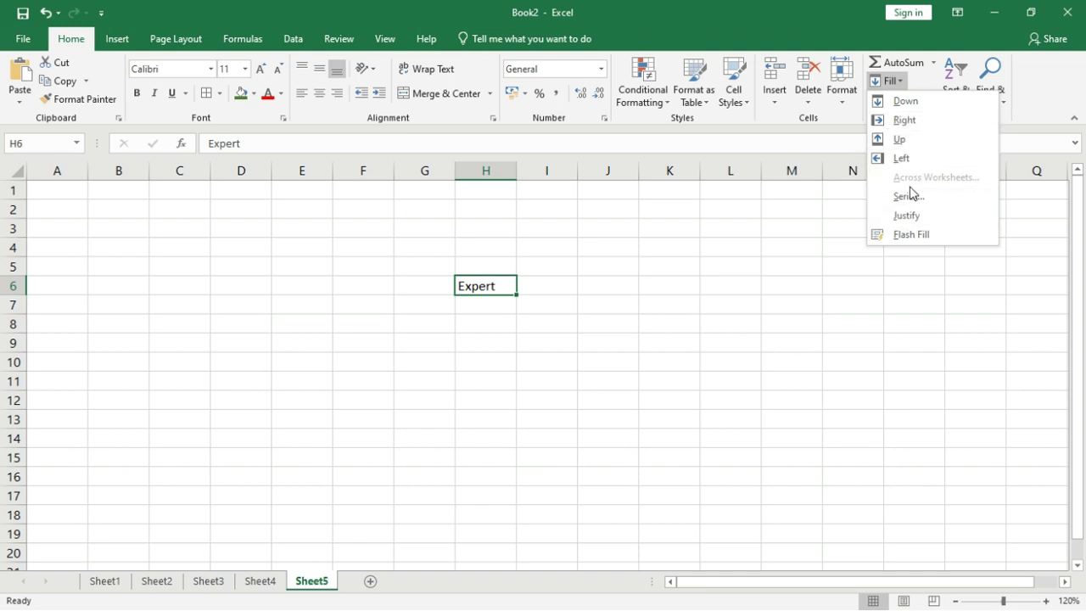
pyautogui.click(571, 300)
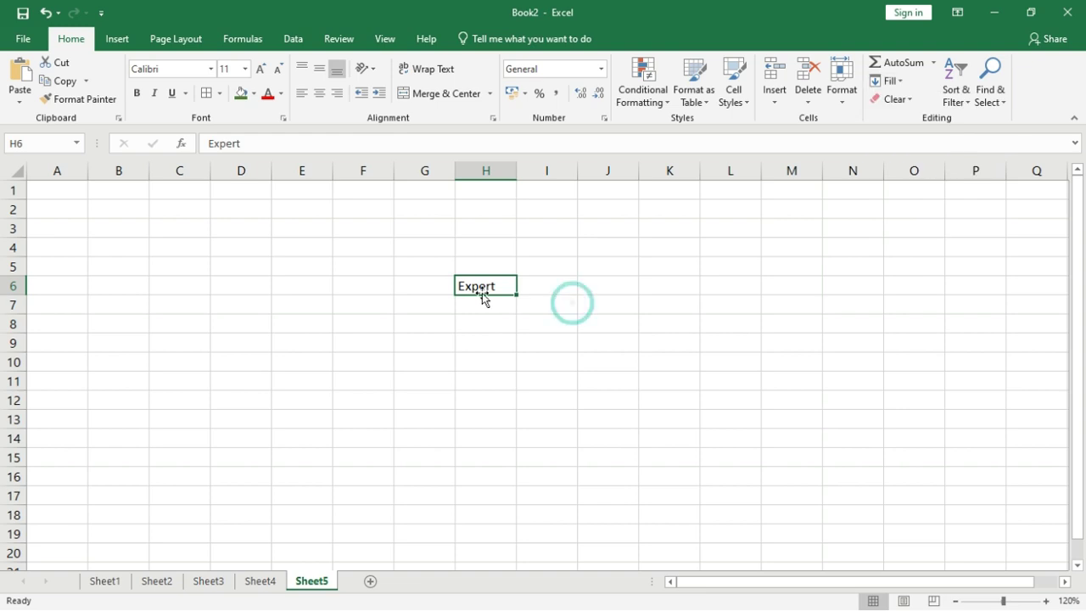
pyautogui.click(482, 303)
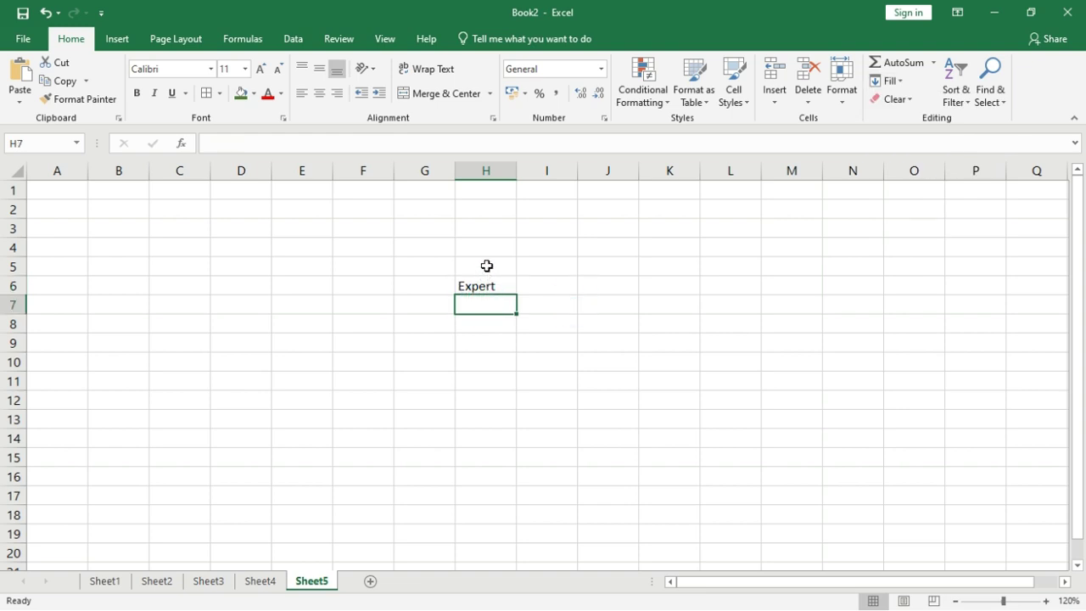
pyautogui.click(486, 265)
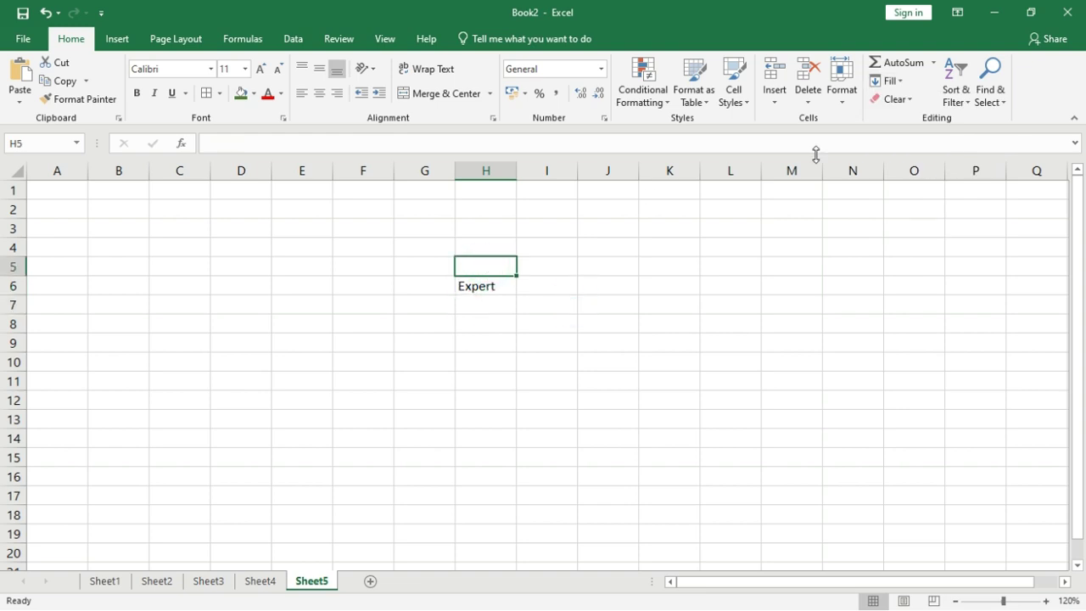
pyautogui.click(891, 81)
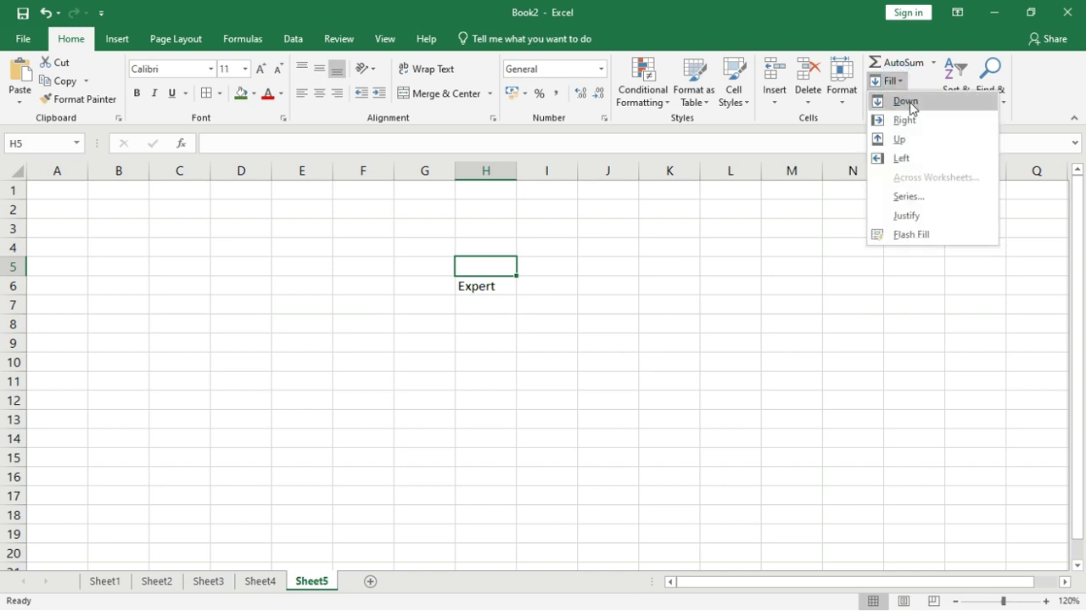
pyautogui.click(899, 139)
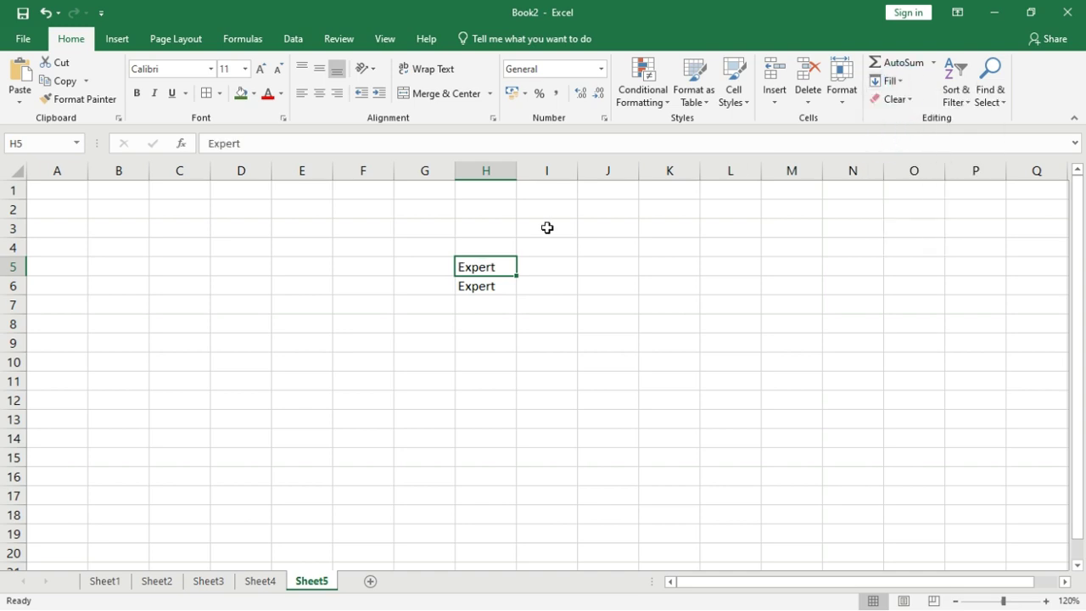
# Step: Fill 'Expert' rightward from H6 into I6 with Fill Right
pyautogui.click(534, 286)
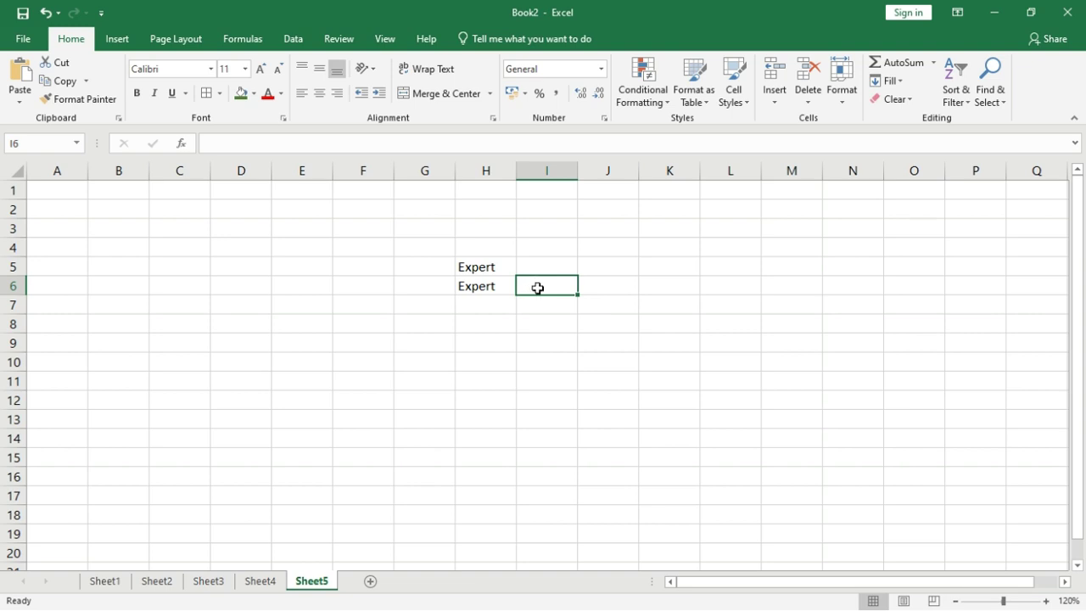
pyautogui.click(892, 81)
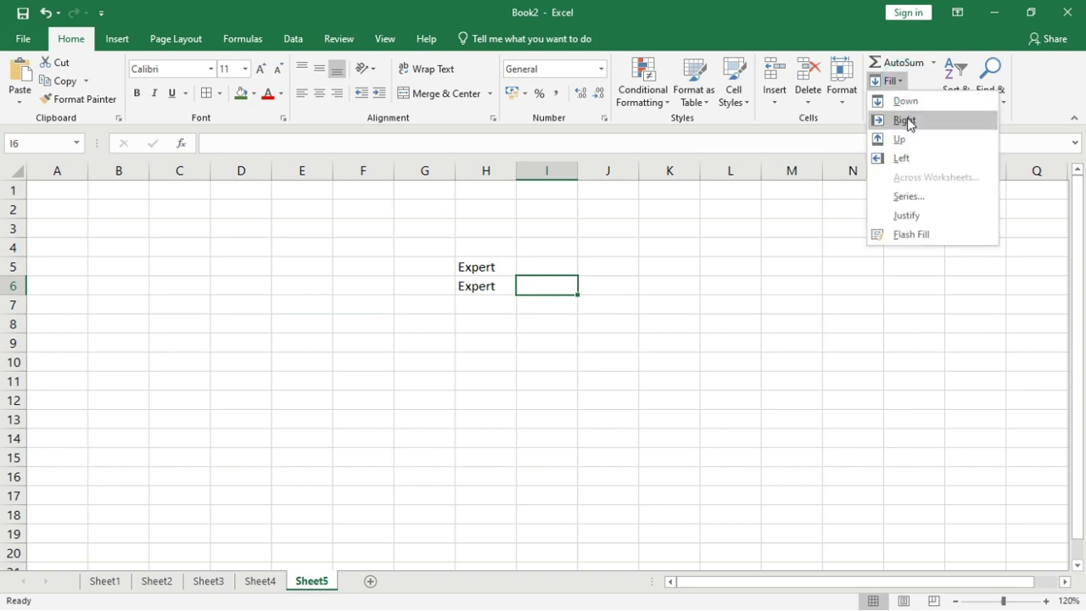
pyautogui.click(904, 121)
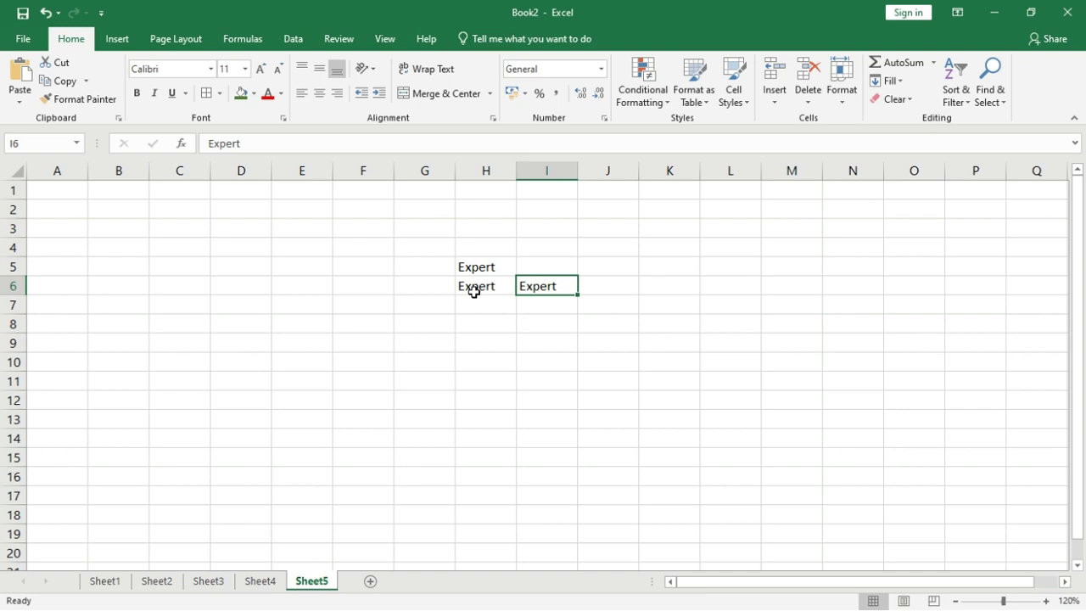
pyautogui.click(891, 80)
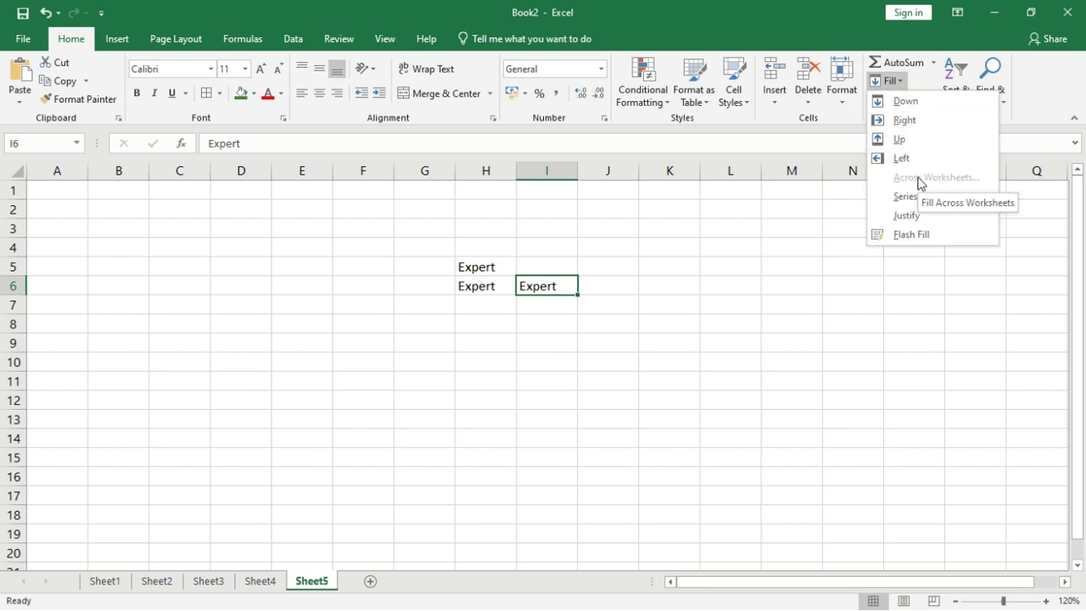
pyautogui.click(651, 227)
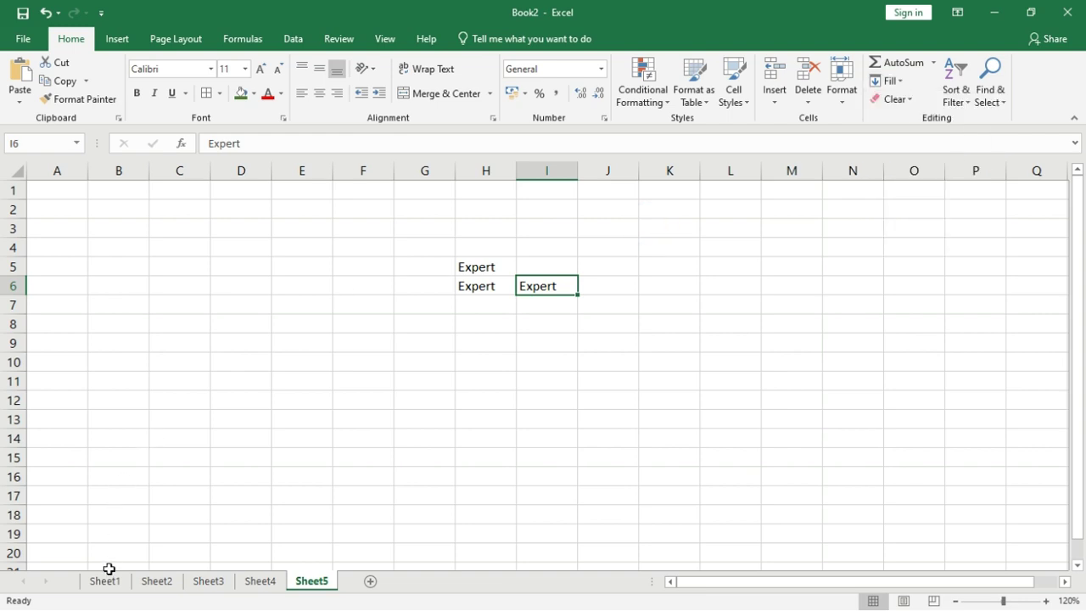
# Step: Select the salary table A3:E9 on Sheet1 and group Sheet1 with Sheet5
pyautogui.click(107, 576)
pyautogui.moveTo(63, 219); pyautogui.dragTo(279, 342)
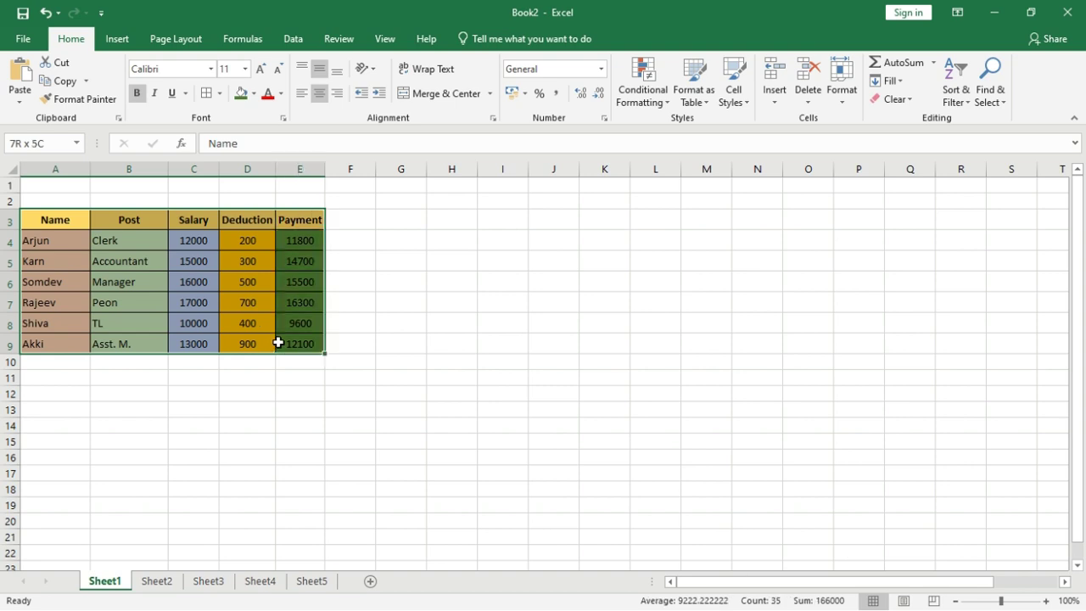
pyautogui.click(325, 585)
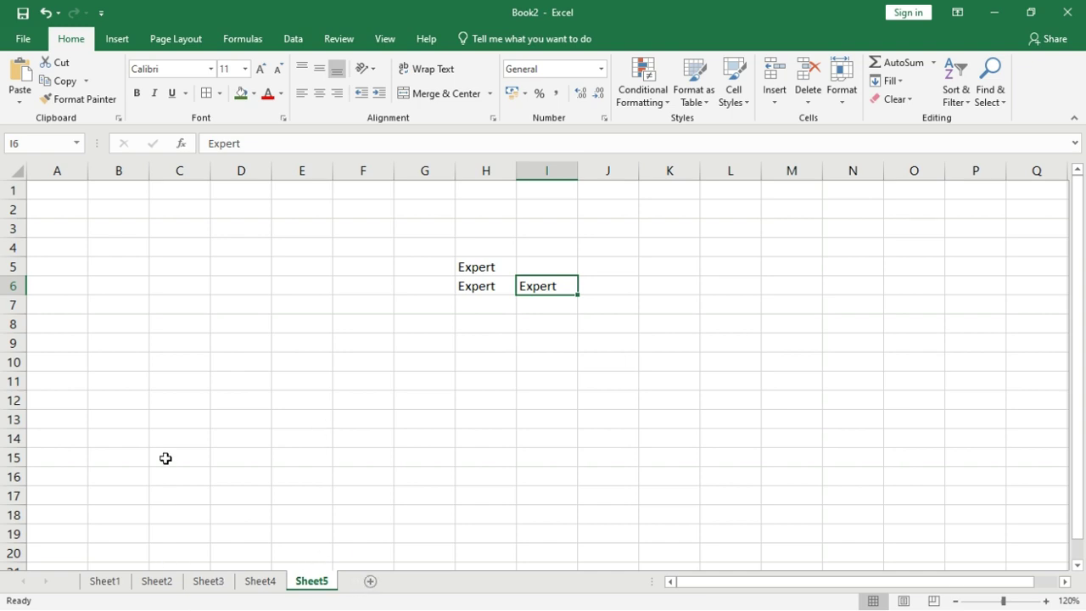
pyautogui.click(101, 584)
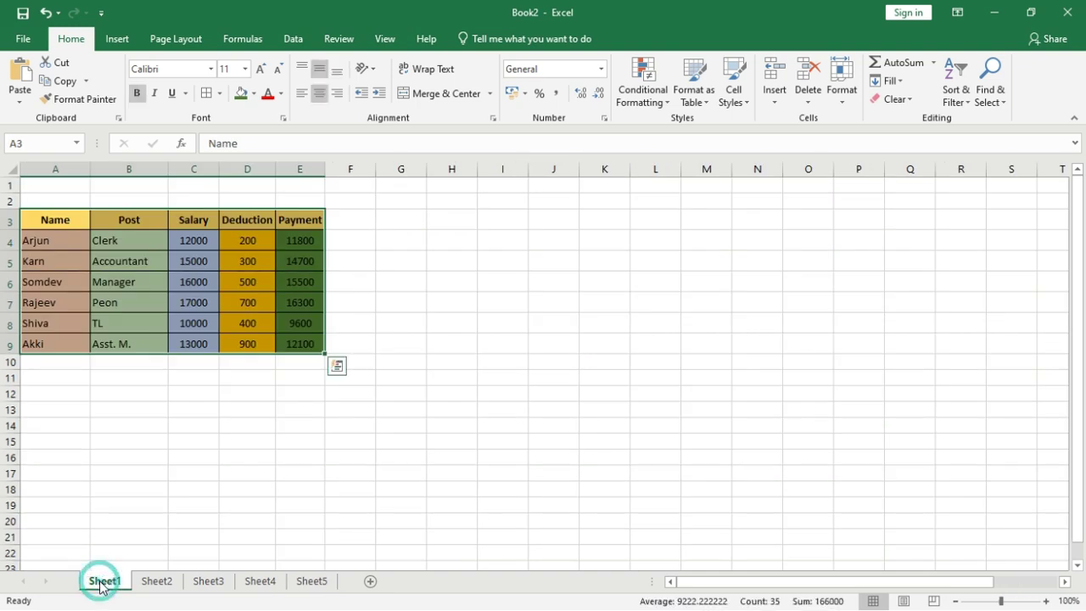
pyautogui.click(298, 586)
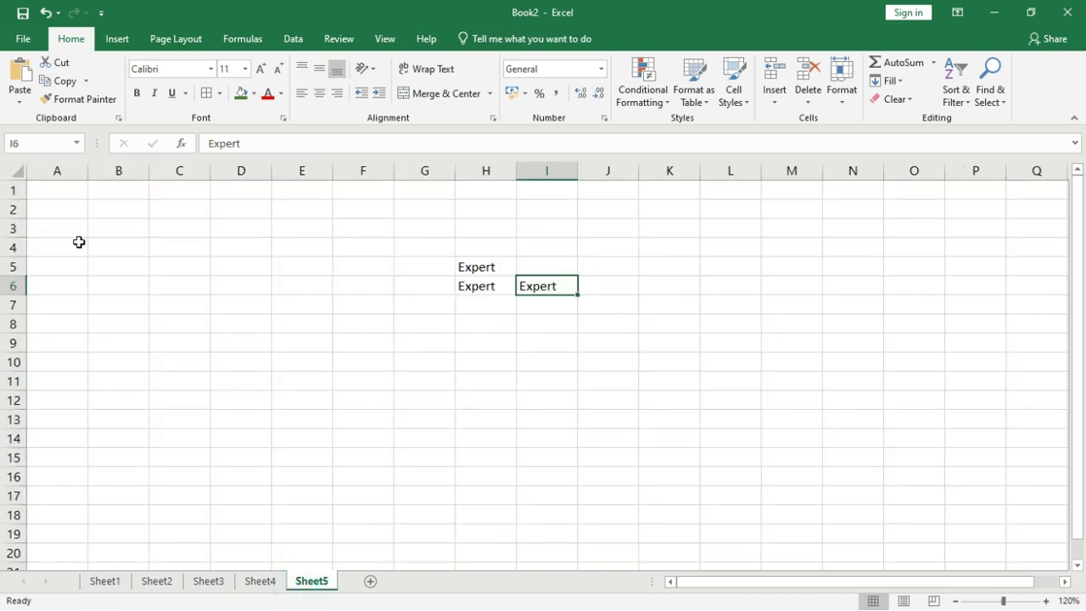
pyautogui.click(101, 582)
pyautogui.click(310, 584)
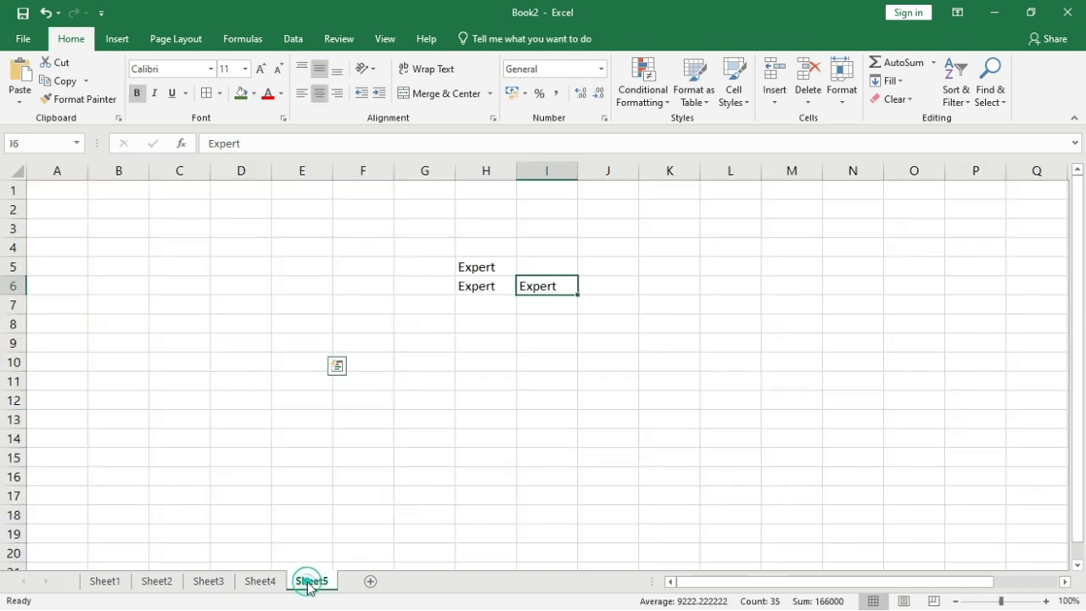
pyautogui.click(104, 584)
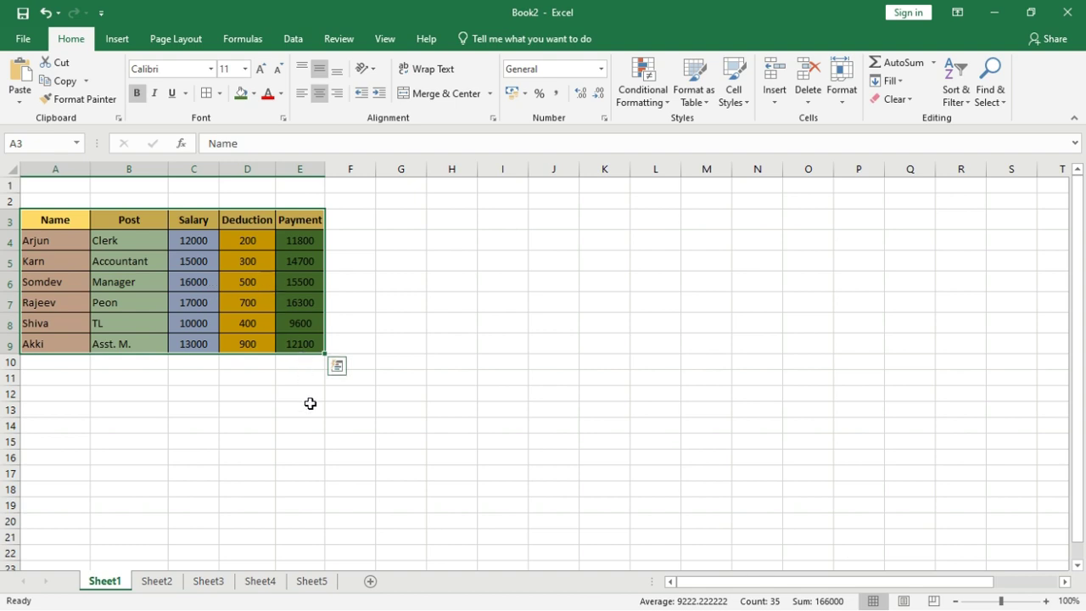
pyautogui.keyDown('ctrl'); pyautogui.click(311, 582); pyautogui.keyUp('ctrl')
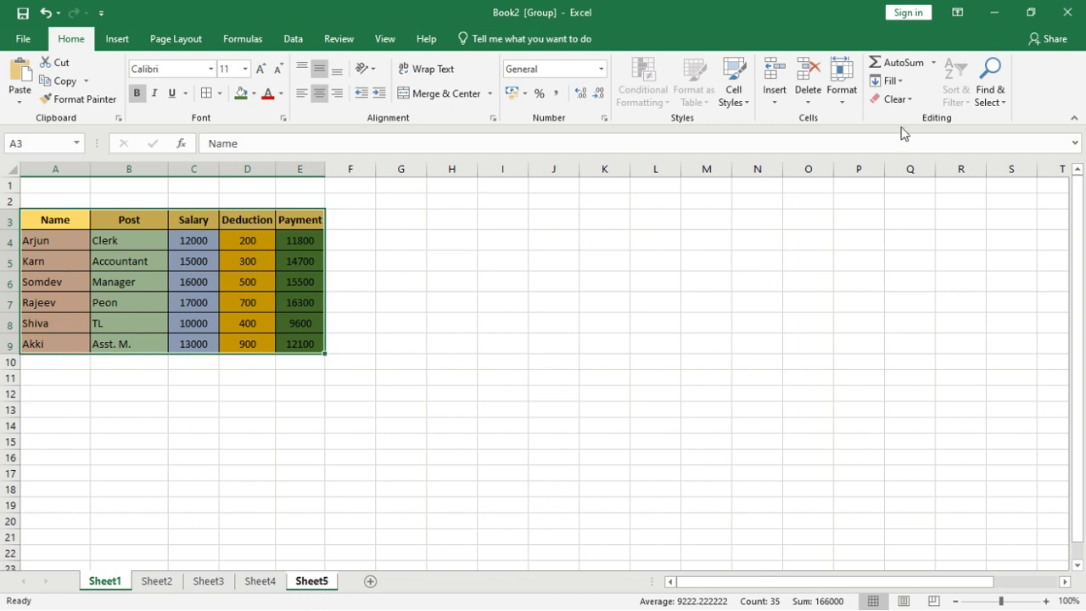
# Step: Fill the table across the grouped worksheets, copying both contents and formats (All)
pyautogui.click(897, 81)
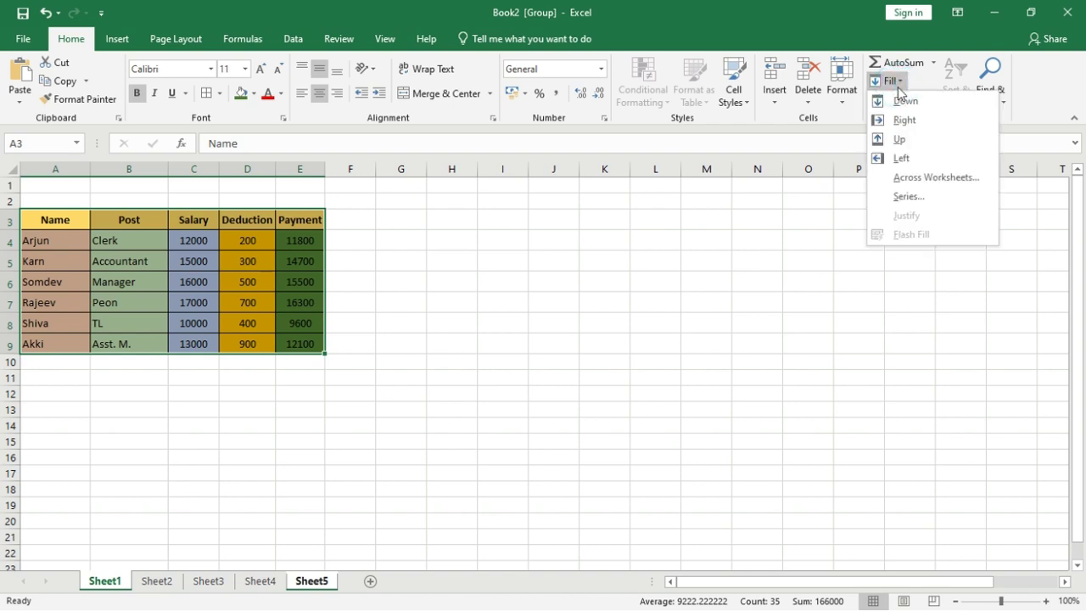
pyautogui.click(914, 178)
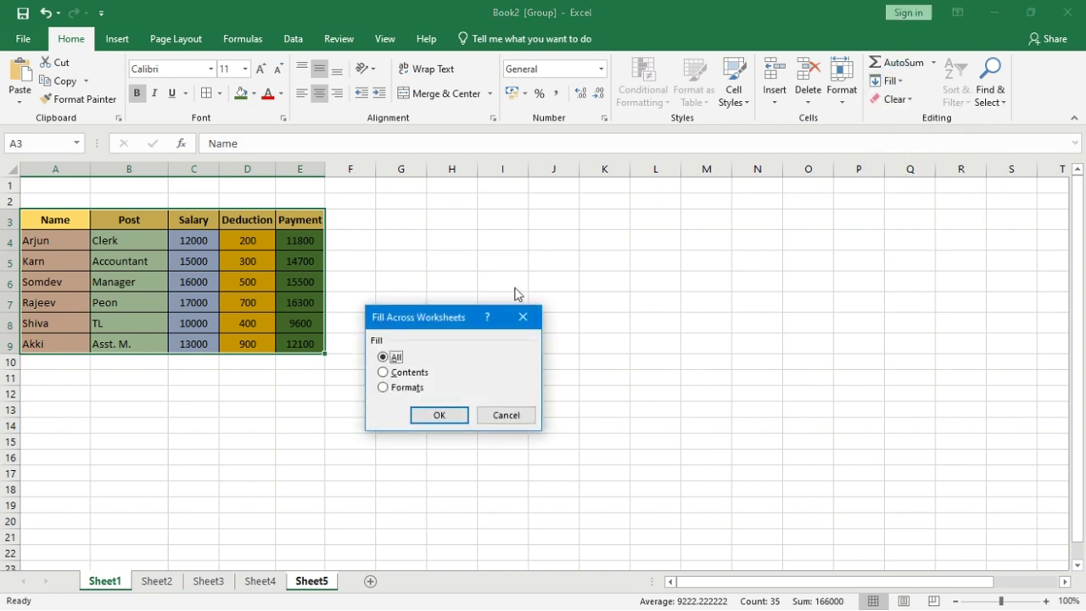
pyautogui.moveTo(458, 318); pyautogui.dragTo(601, 173)
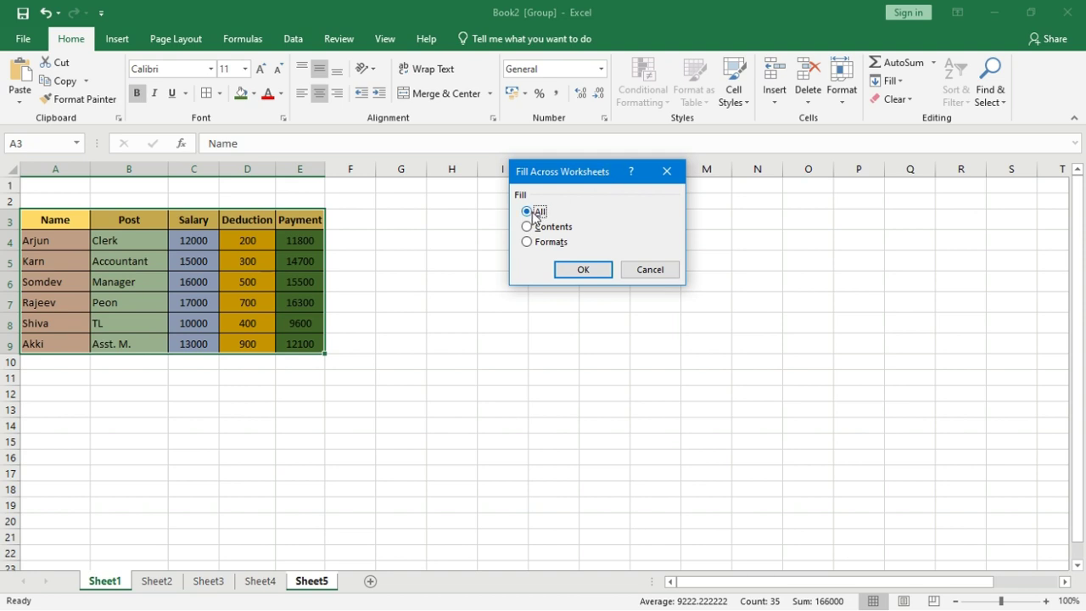
pyautogui.click(529, 227)
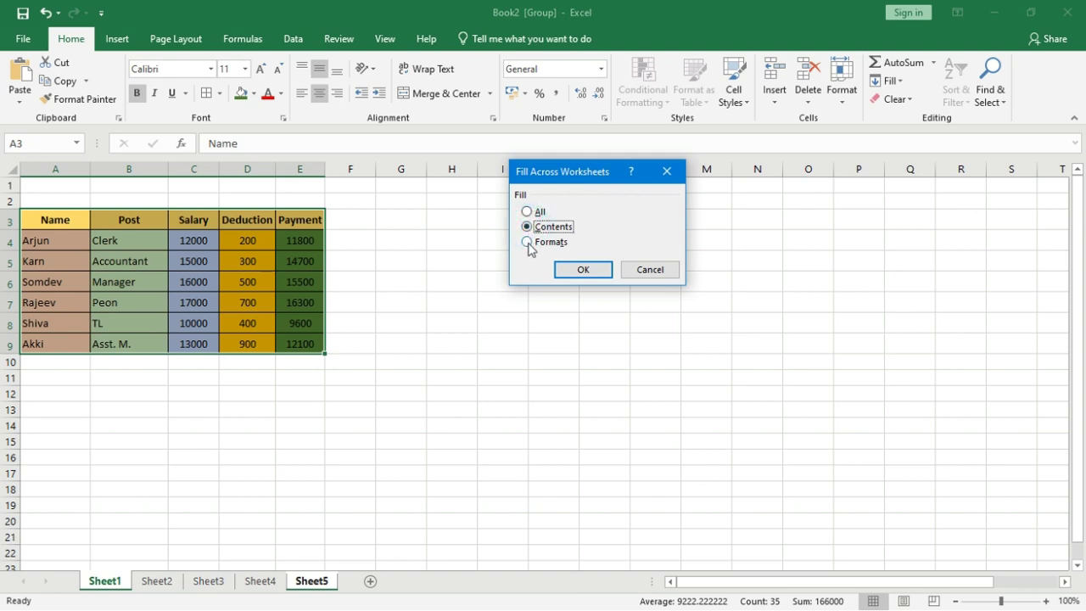
pyautogui.click(528, 243)
pyautogui.click(526, 212)
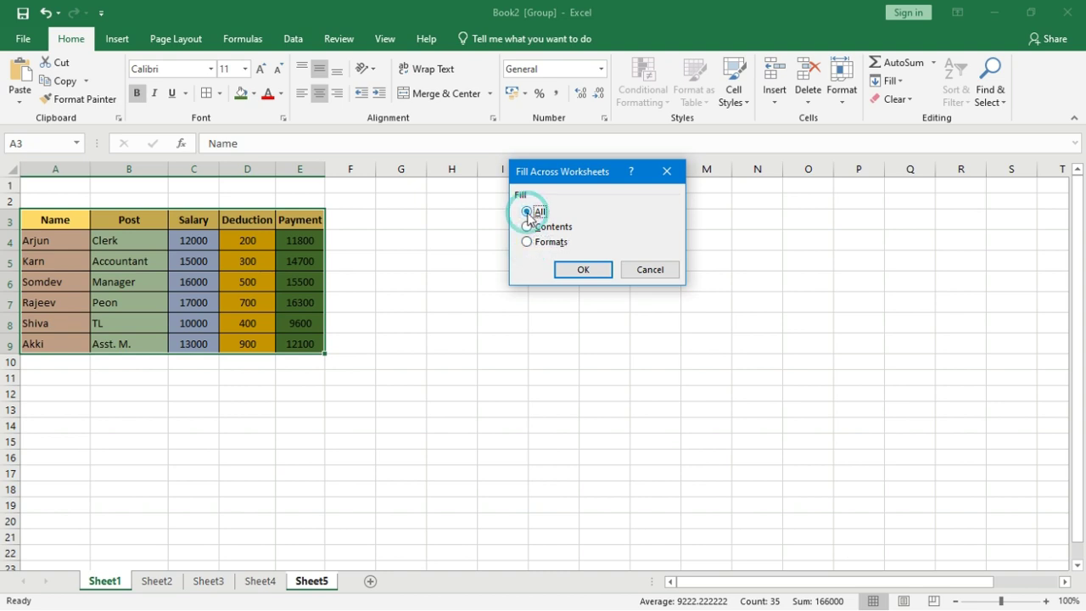
pyautogui.click(576, 271)
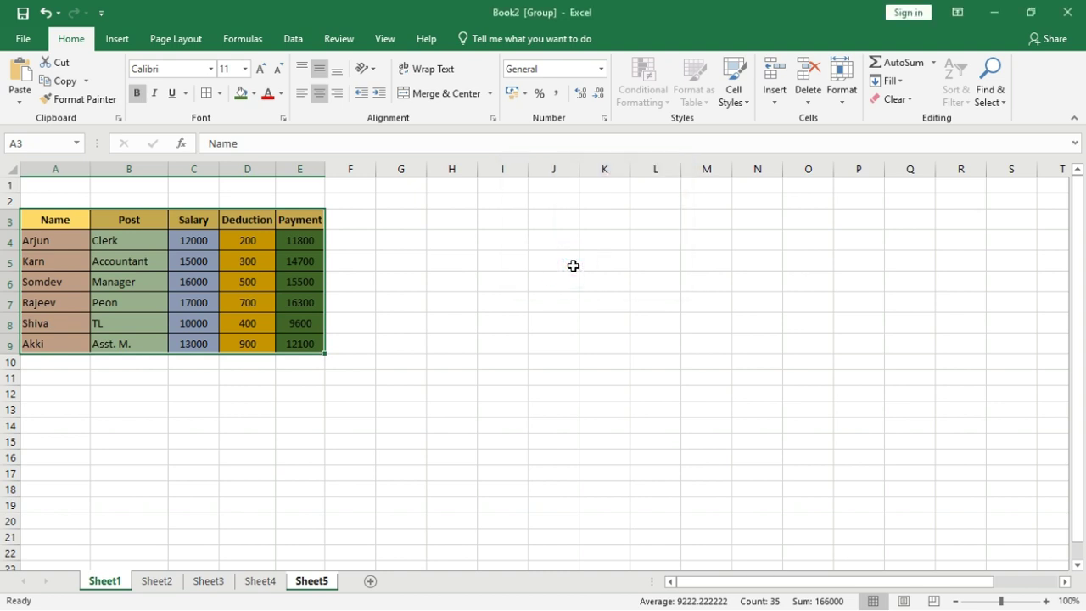
# Step: Check the copied table on Sheet5, then return to Sheet1 and select J3
pyautogui.click(310, 582)
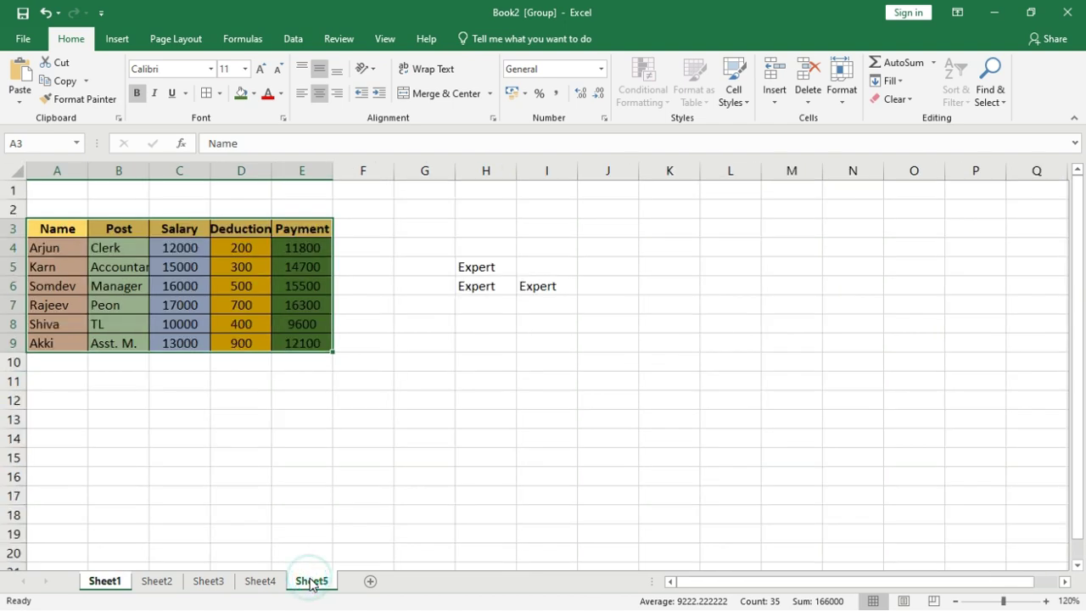
pyautogui.click(314, 475)
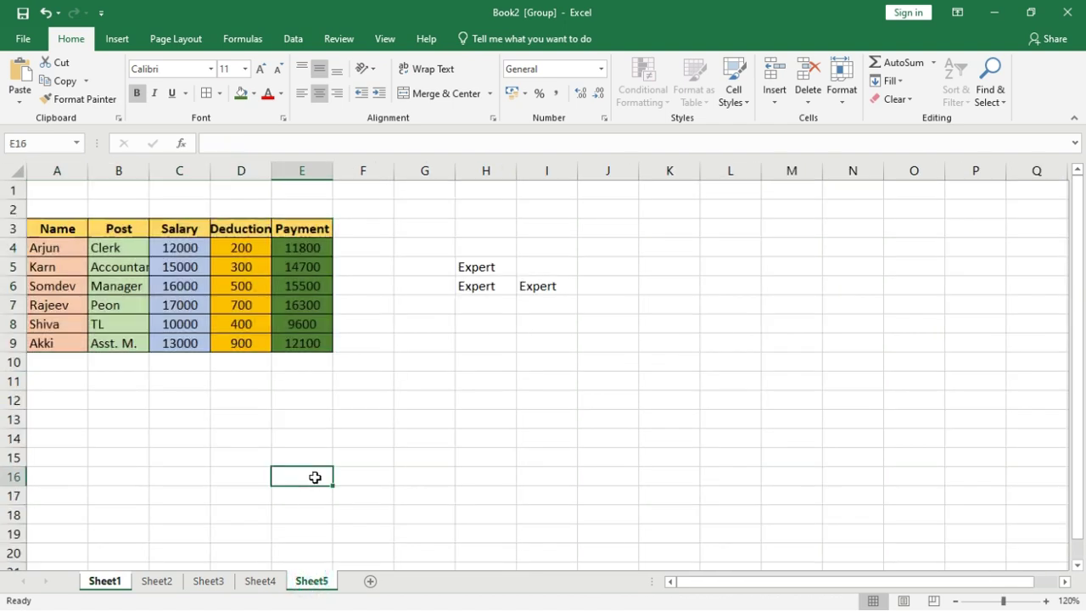
pyautogui.click(110, 583)
pyautogui.click(886, 81)
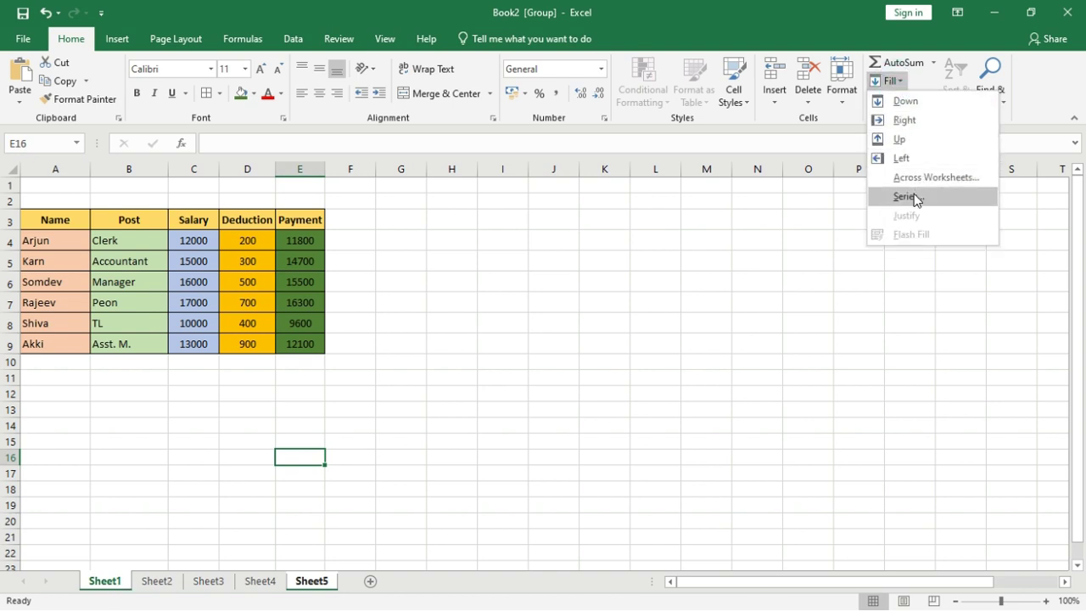
pyautogui.click(581, 260)
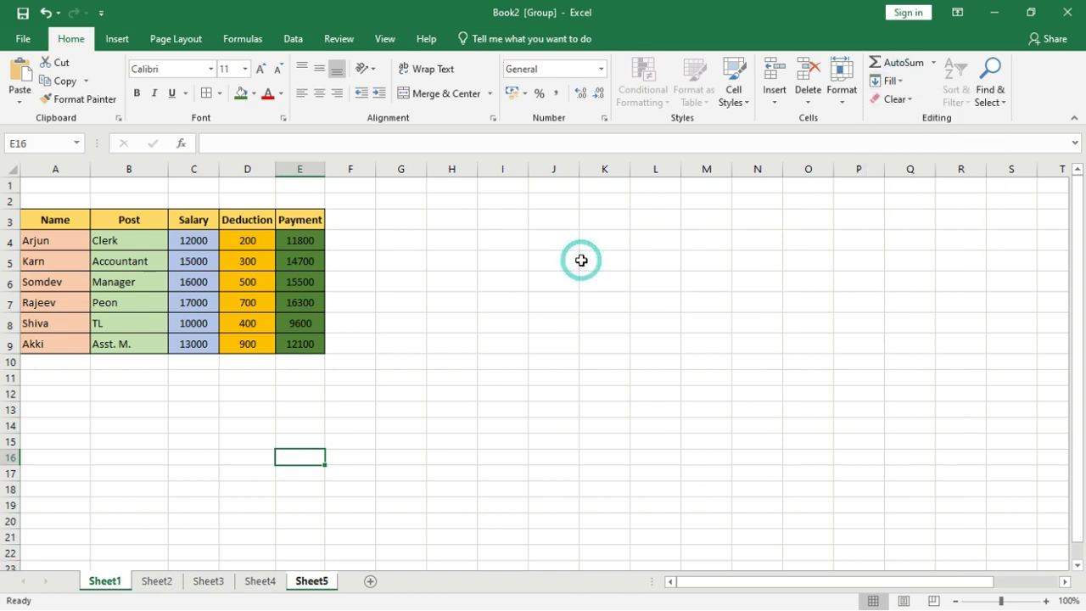
pyautogui.click(551, 223)
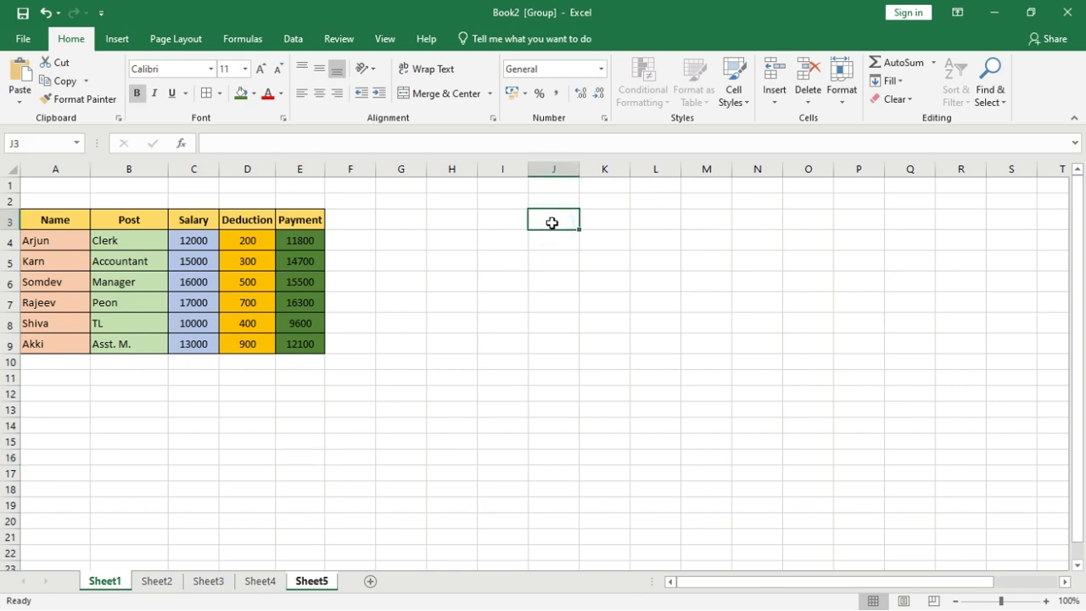
# Step: Enter 1 in J3 and copy it down column J to J15
pyautogui.write('1')
pyautogui.press('Return')
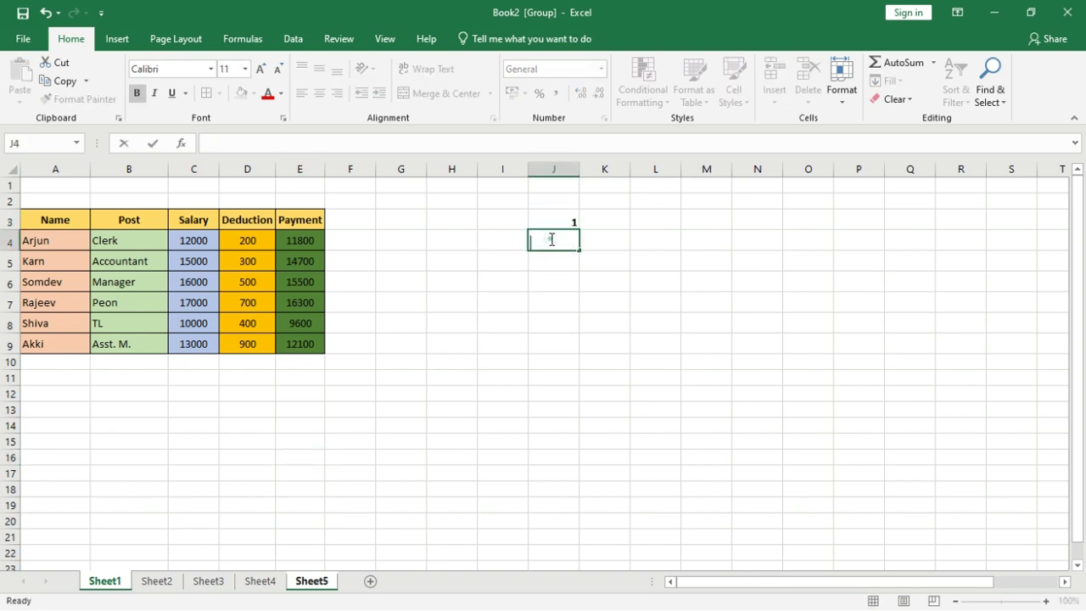
pyautogui.click(564, 218)
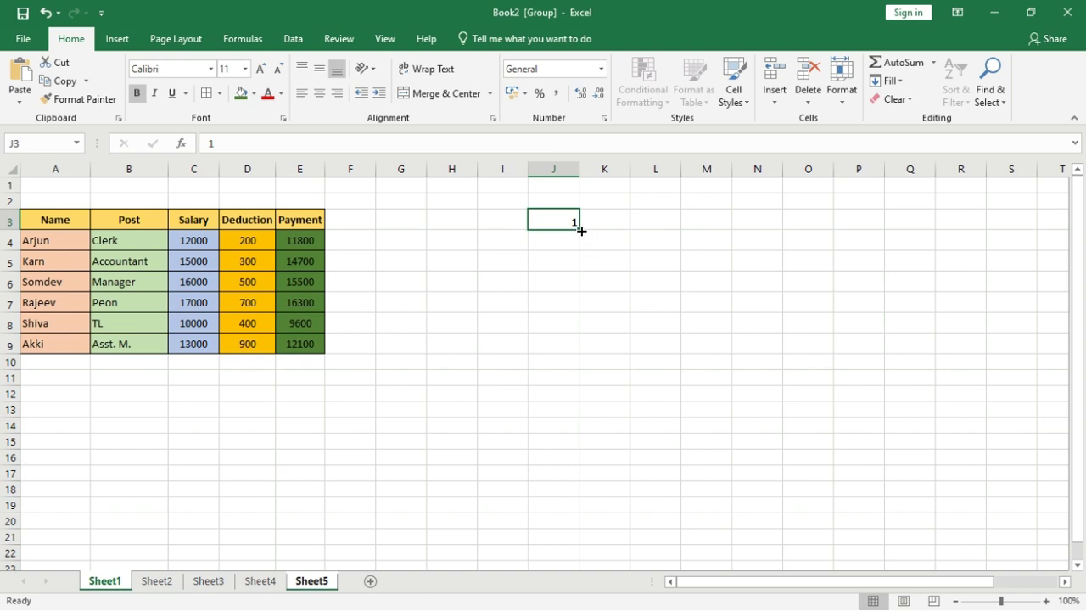
pyautogui.moveTo(579, 231); pyautogui.dragTo(570, 362)
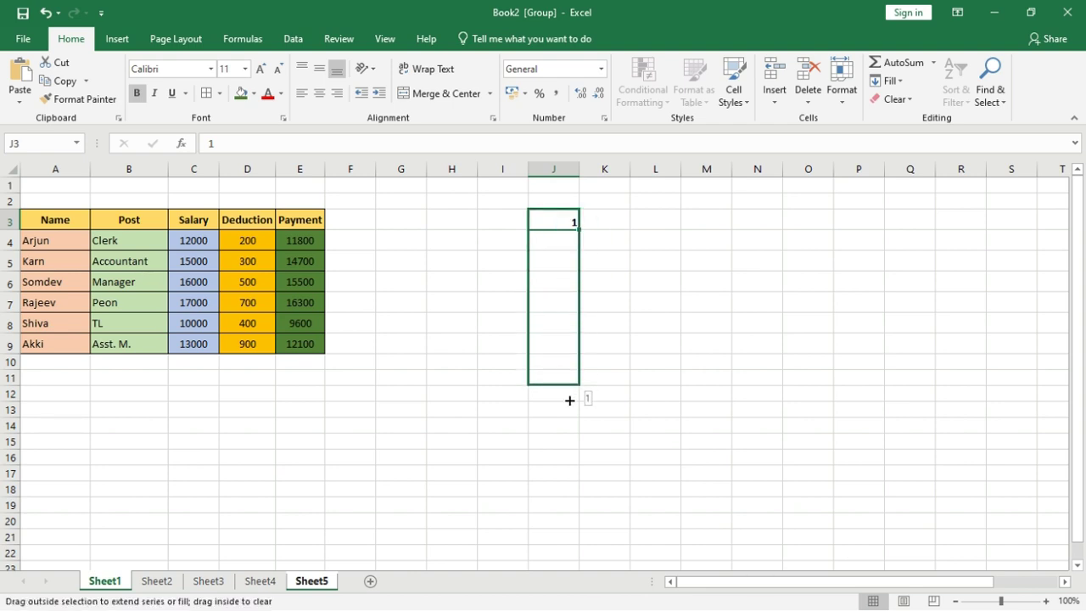
pyautogui.moveTo(569, 361); pyautogui.dragTo(564, 456)
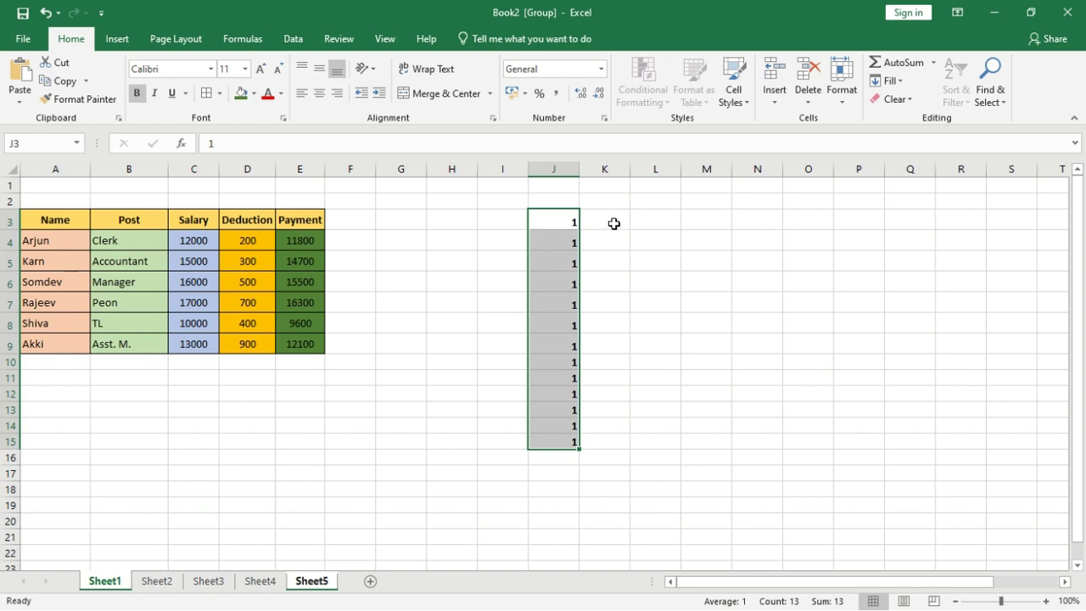
# Step: Enter 1 in K3 and 2 in K4 to start a counting series
pyautogui.click(613, 223)
pyautogui.write('1')
pyautogui.press('Return')
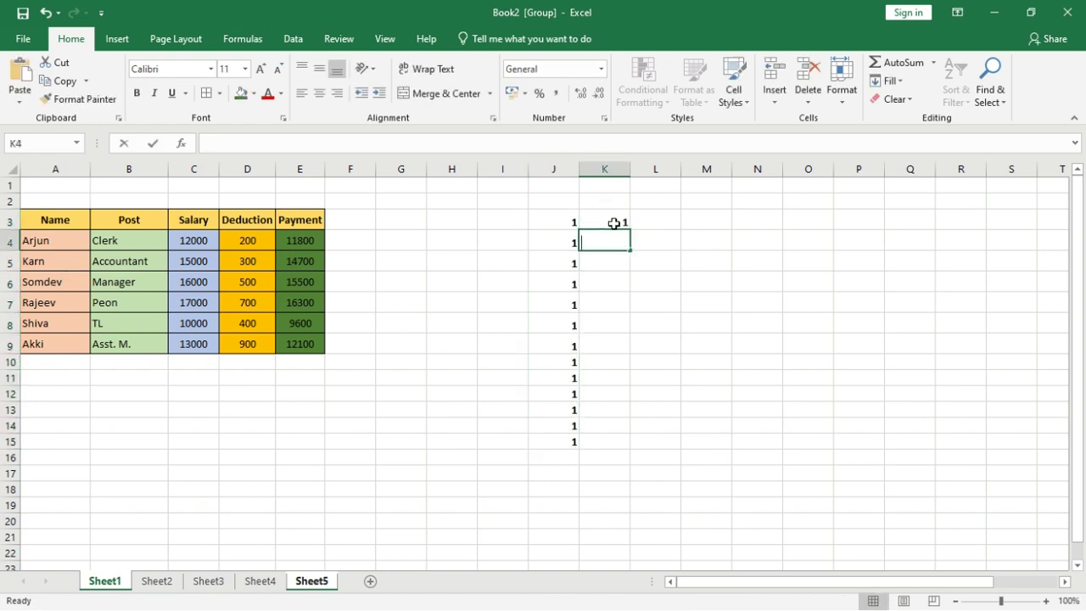
pyautogui.write('2')
pyautogui.press('Return')
# Step: Extend the K counting series to K15 and enter 5 and 10 in L3:L4
pyautogui.moveTo(613, 223); pyautogui.dragTo(609, 444)
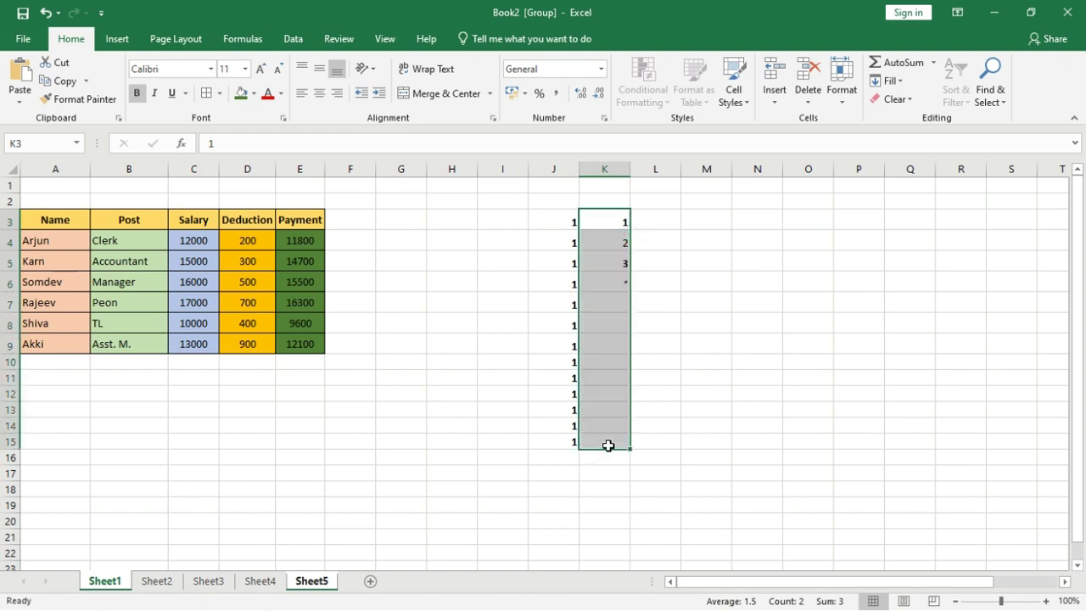
pyautogui.click(655, 221)
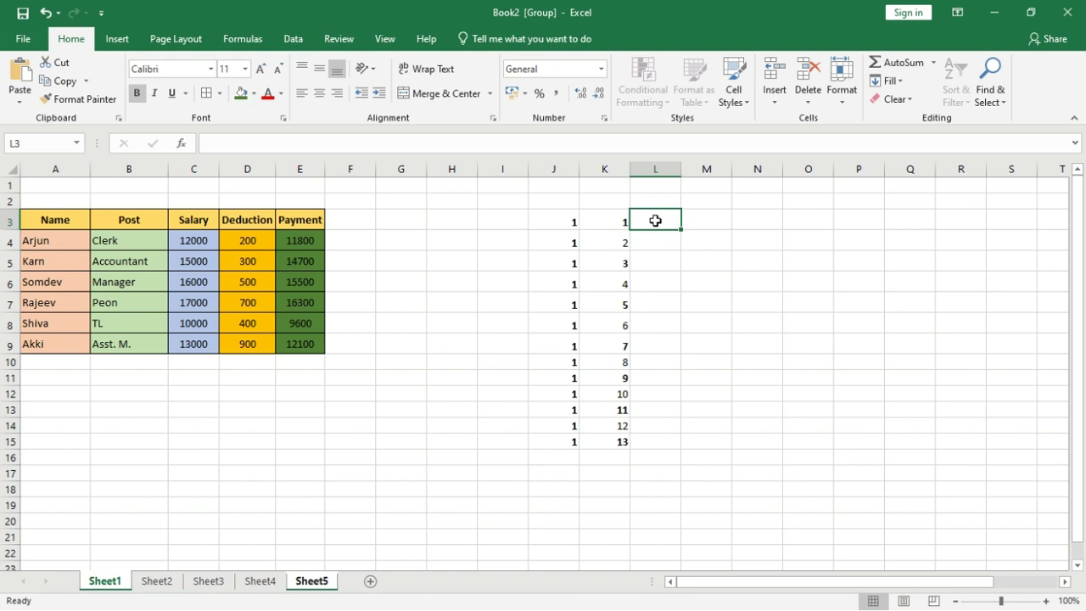
pyautogui.write('5')
pyautogui.press('Return')
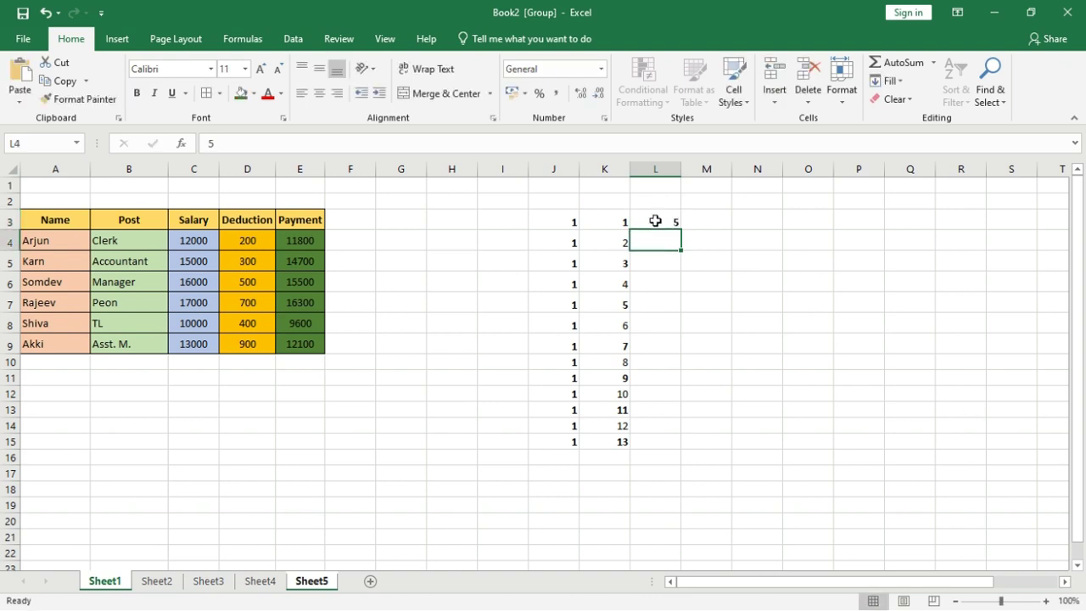
pyautogui.write('10')
# Step: Fill the 5, 10 pattern down to L12, then delete everything in J3:M17
pyautogui.moveTo(655, 221); pyautogui.dragTo(675, 384)
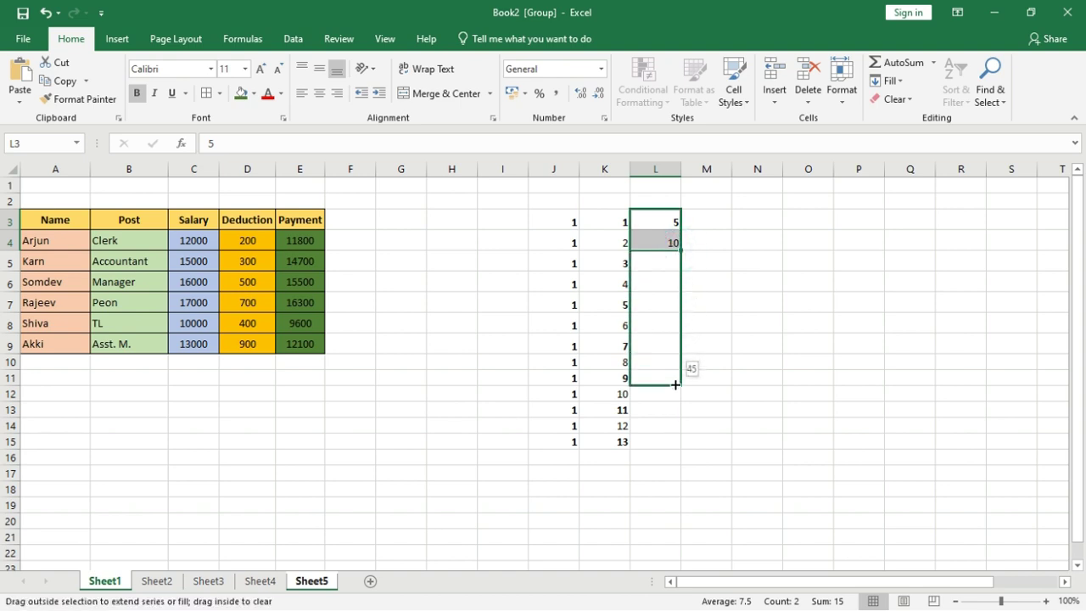
pyautogui.moveTo(674, 392); pyautogui.dragTo(674, 397)
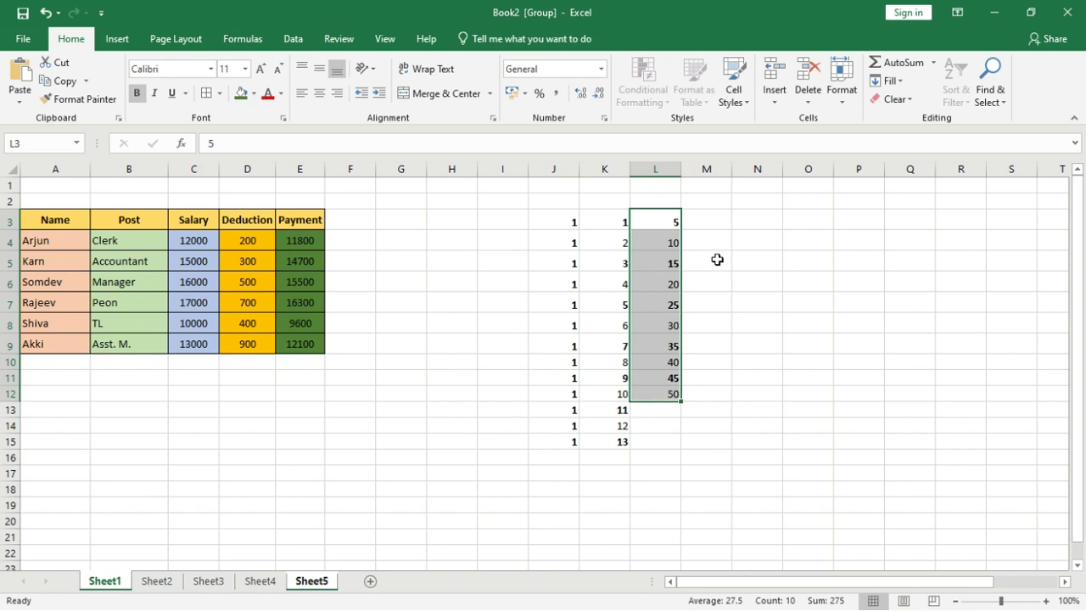
pyautogui.moveTo(562, 219); pyautogui.dragTo(686, 474)
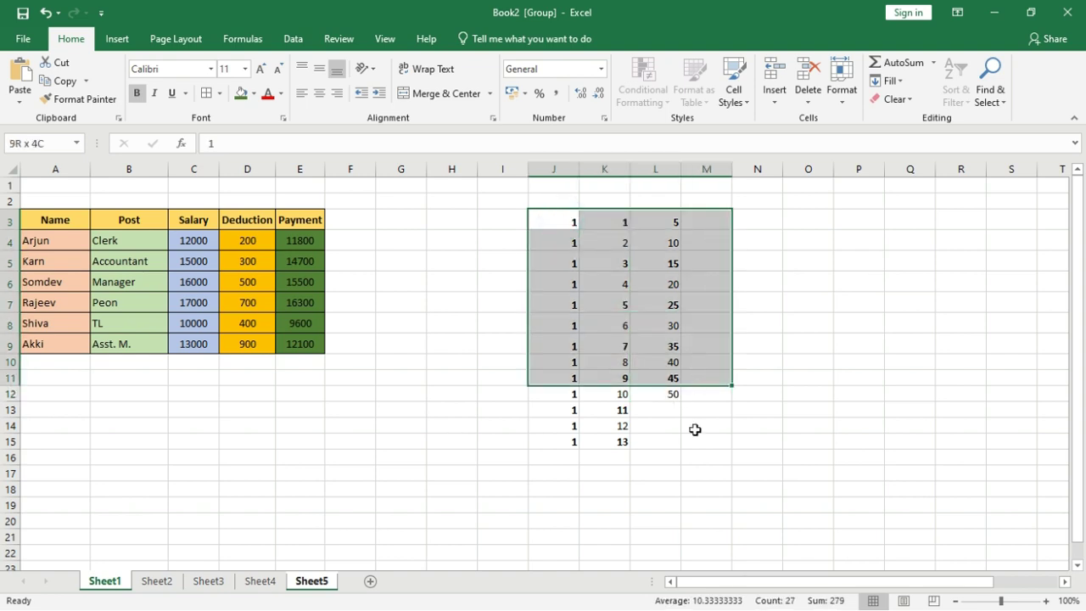
pyautogui.press('Delete')
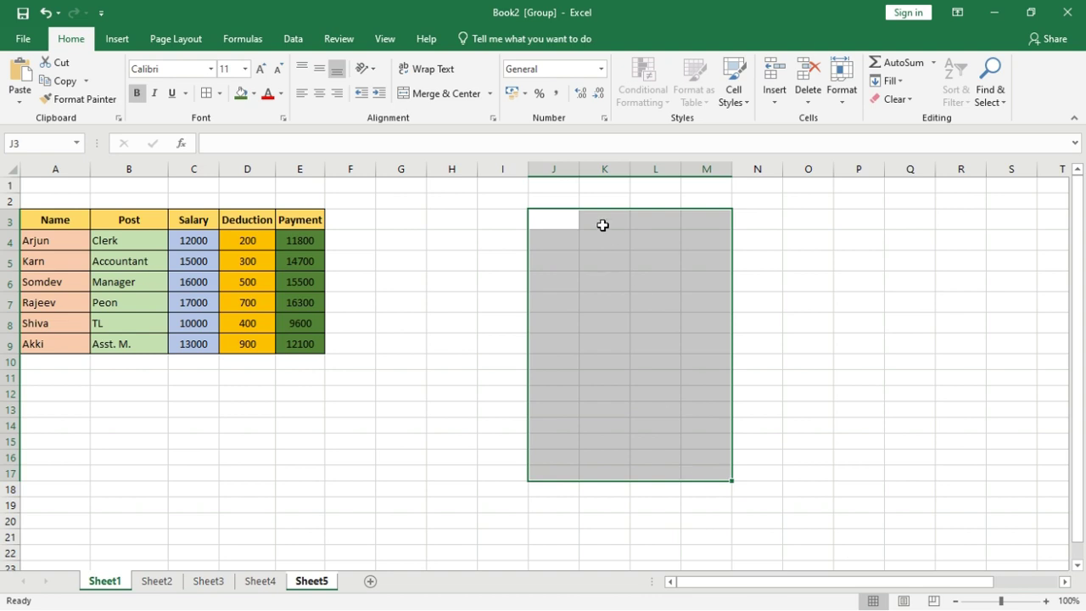
# Step: Enter the start value 2 in J4
pyautogui.click(568, 236)
pyautogui.write('2')
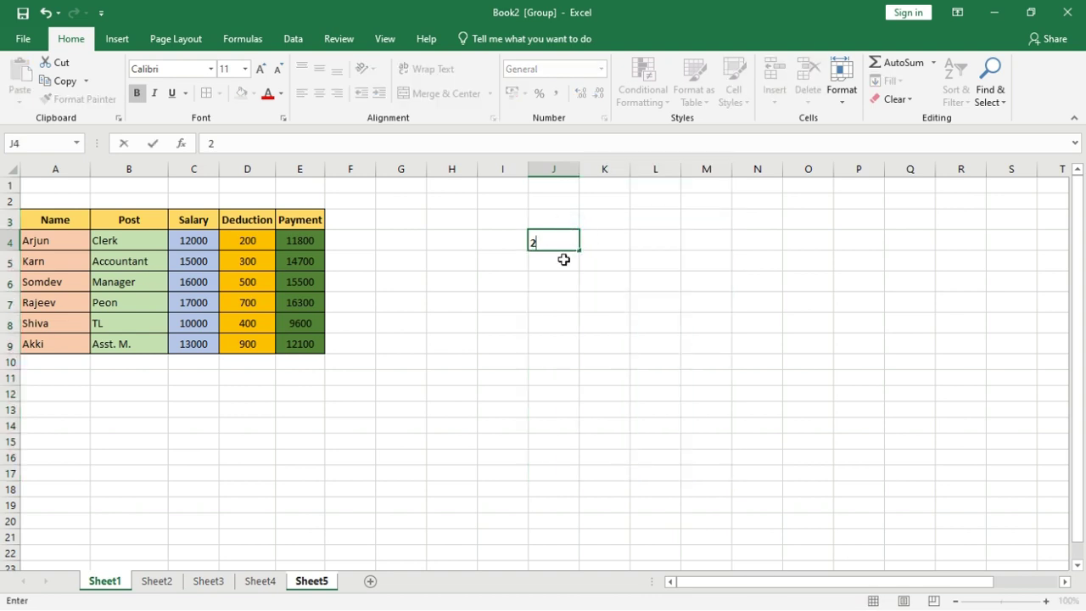
pyautogui.press('Return')
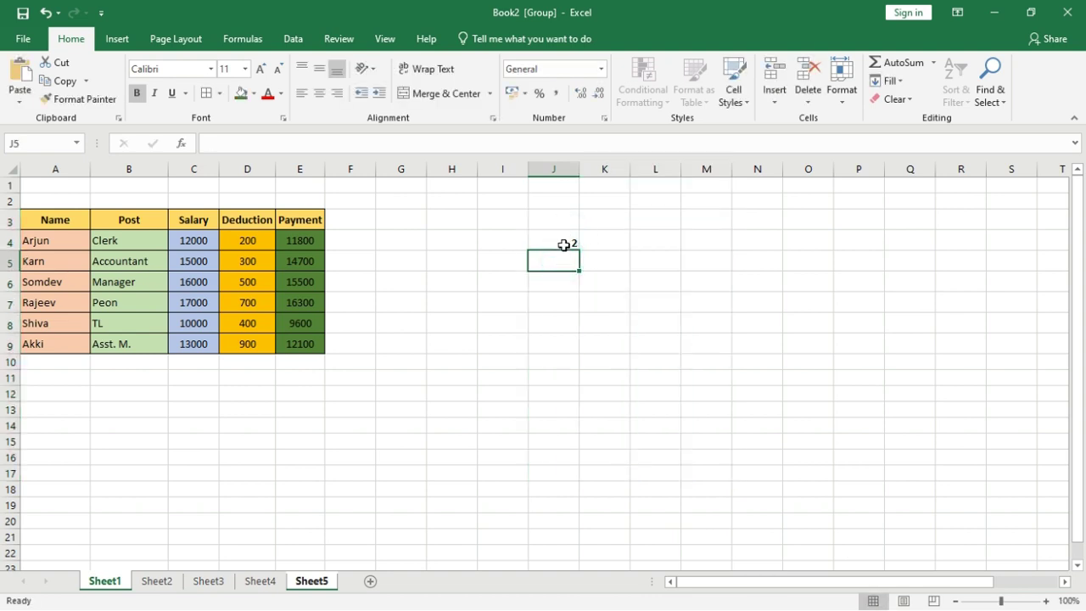
pyautogui.click(565, 245)
# Step: Fill column J with a linear series from J4, step 2, stop value 20
pyautogui.click(889, 81)
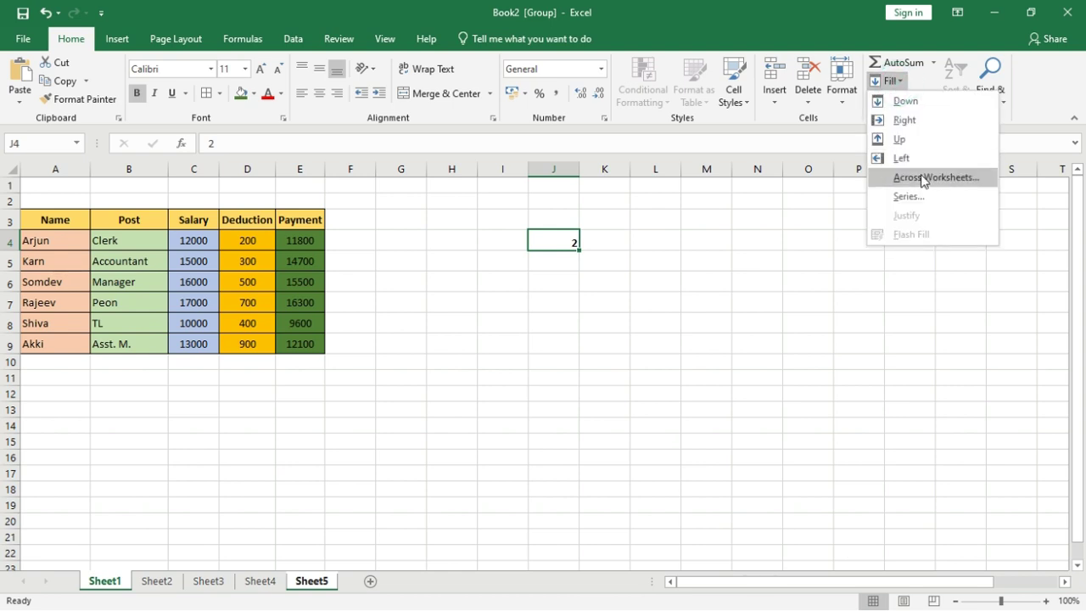
pyautogui.click(922, 197)
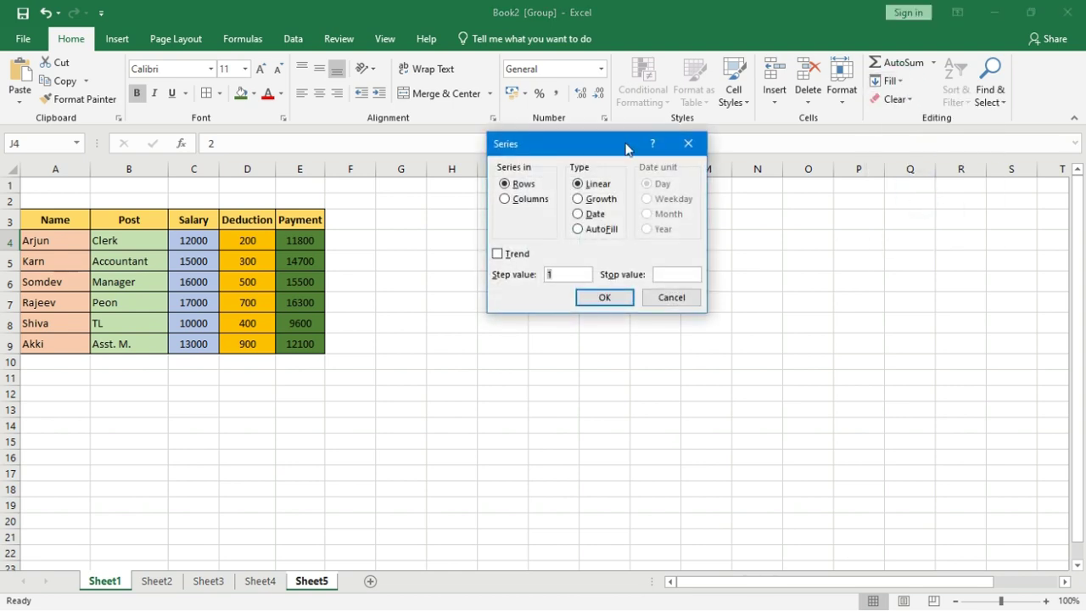
pyautogui.moveTo(625, 149); pyautogui.dragTo(803, 189)
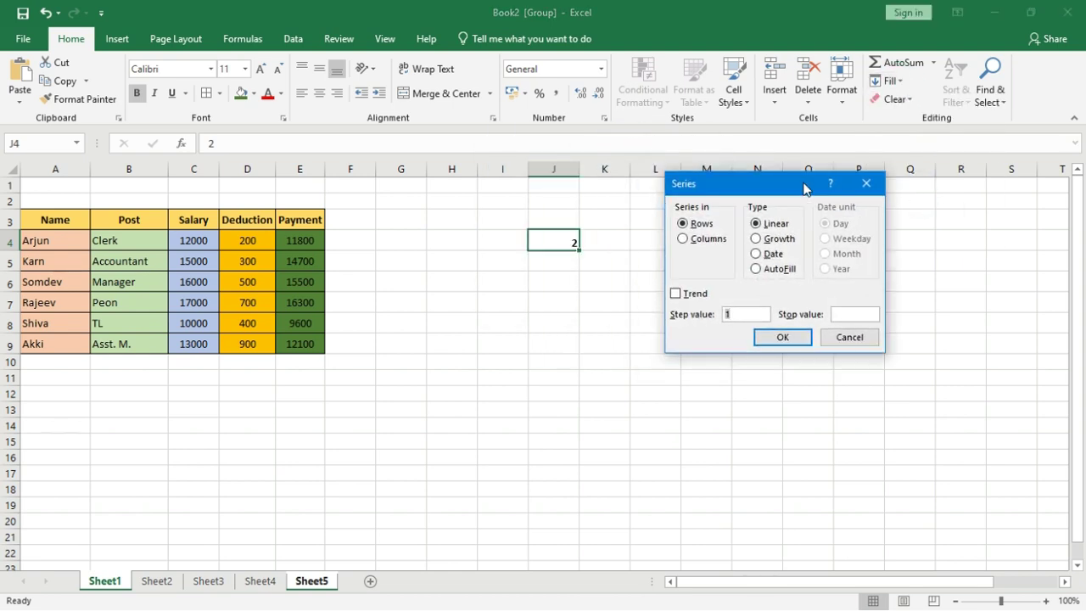
pyautogui.click(684, 241)
pyautogui.click(746, 315)
pyautogui.click(838, 314)
pyautogui.write('20')
pyautogui.click(782, 338)
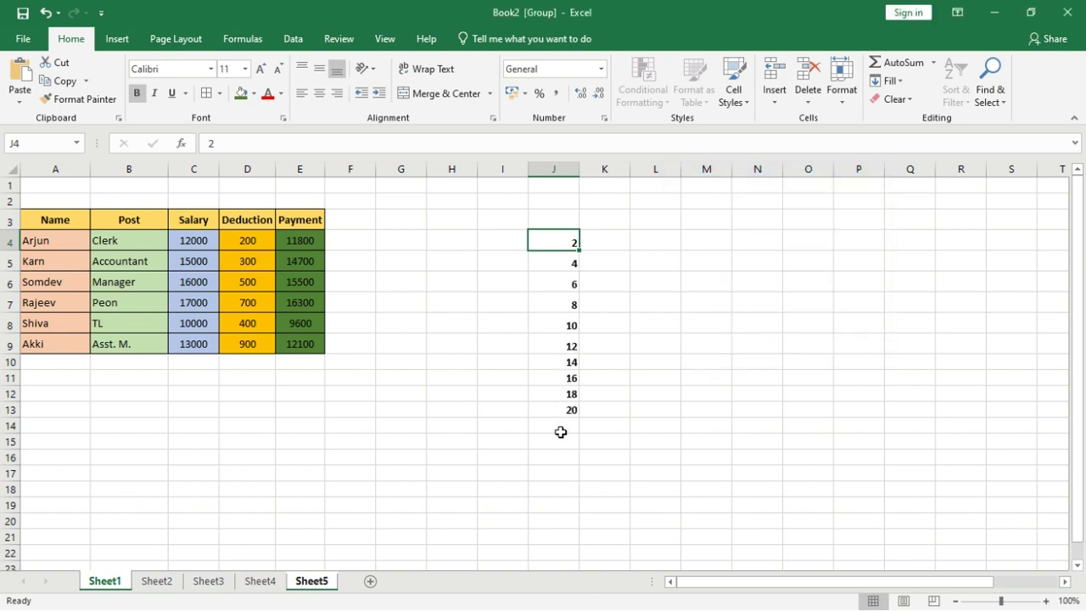
pyautogui.click(657, 242)
# Step: Enter the start value 2 in L4
pyautogui.write('2')
pyautogui.press('Return')
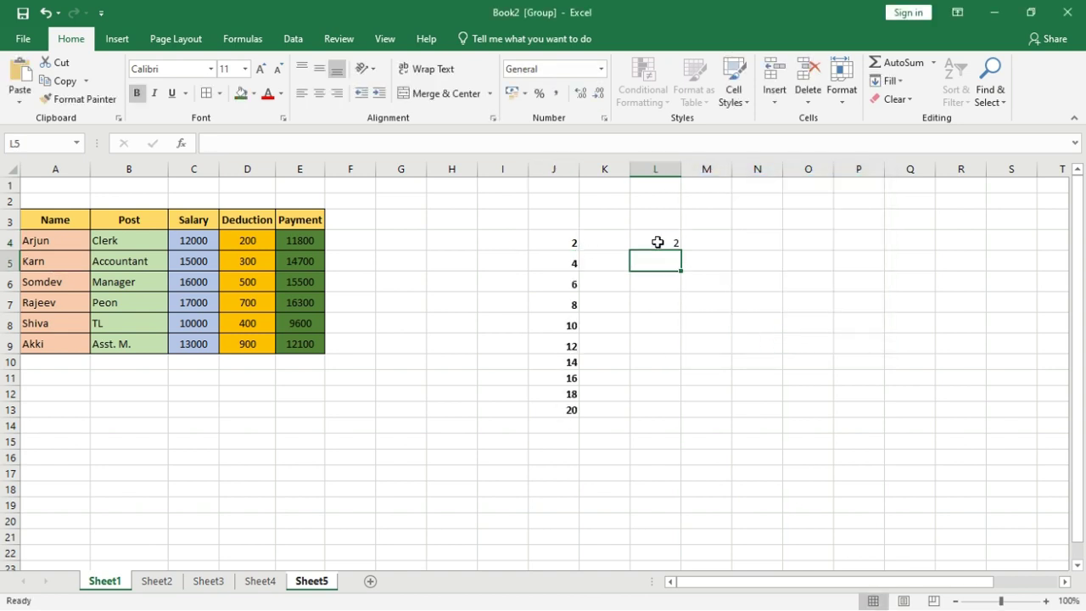
pyautogui.click(656, 242)
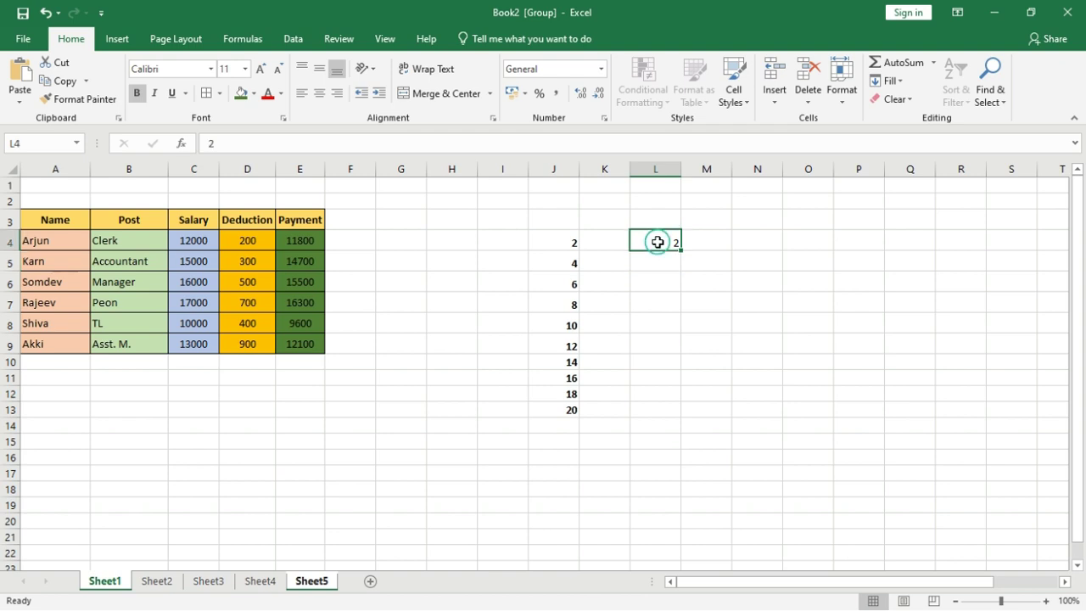
# Step: Generate a growth series down column L with step 2 and stop value 50
pyautogui.click(889, 80)
pyautogui.click(900, 196)
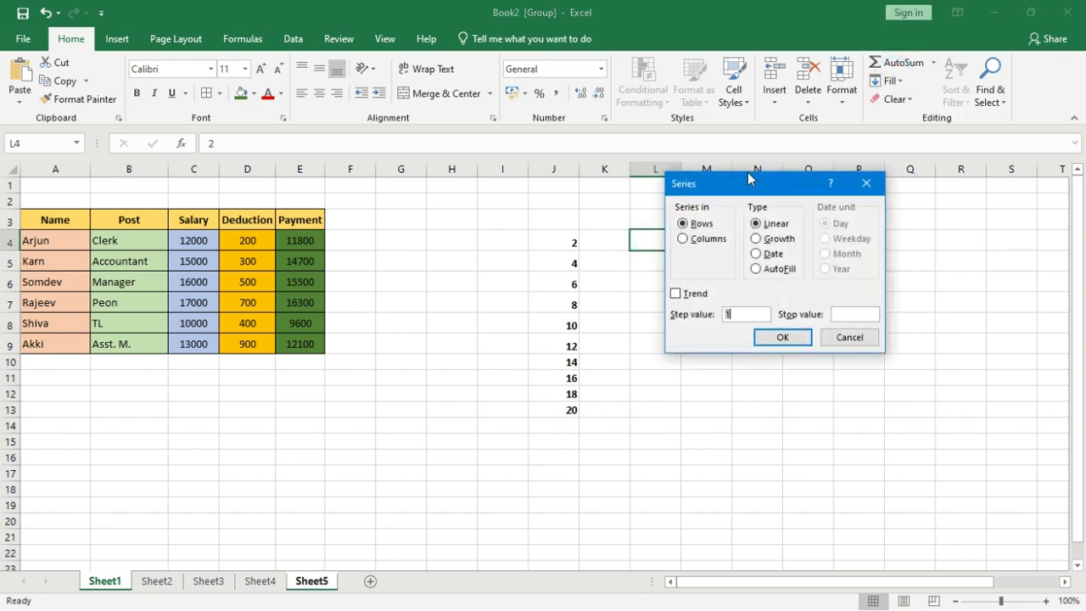
pyautogui.click(765, 245)
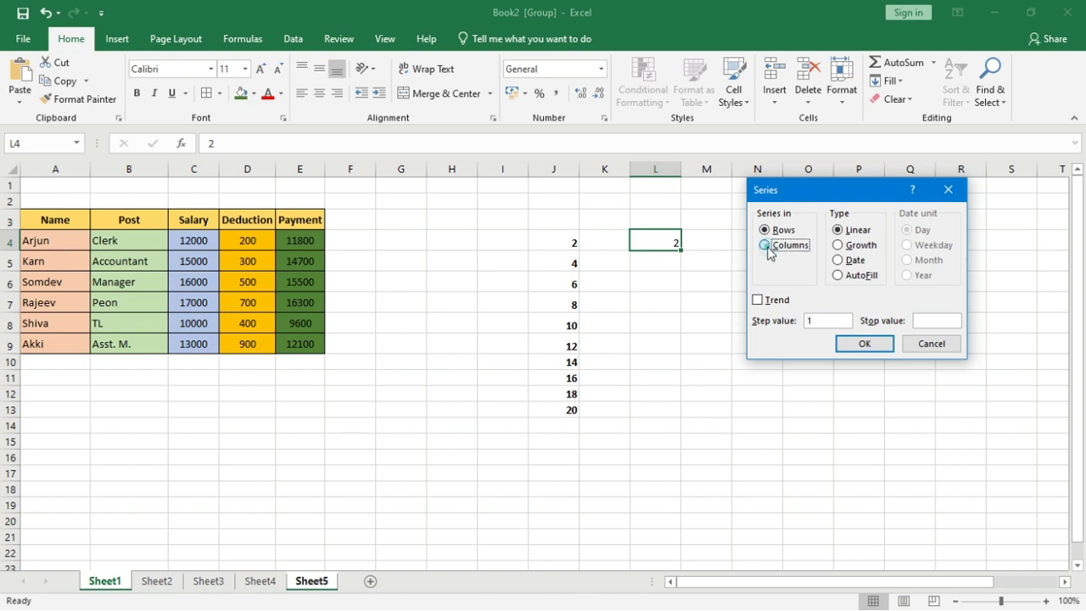
pyautogui.click(819, 320)
pyautogui.click(929, 315)
pyautogui.write('50')
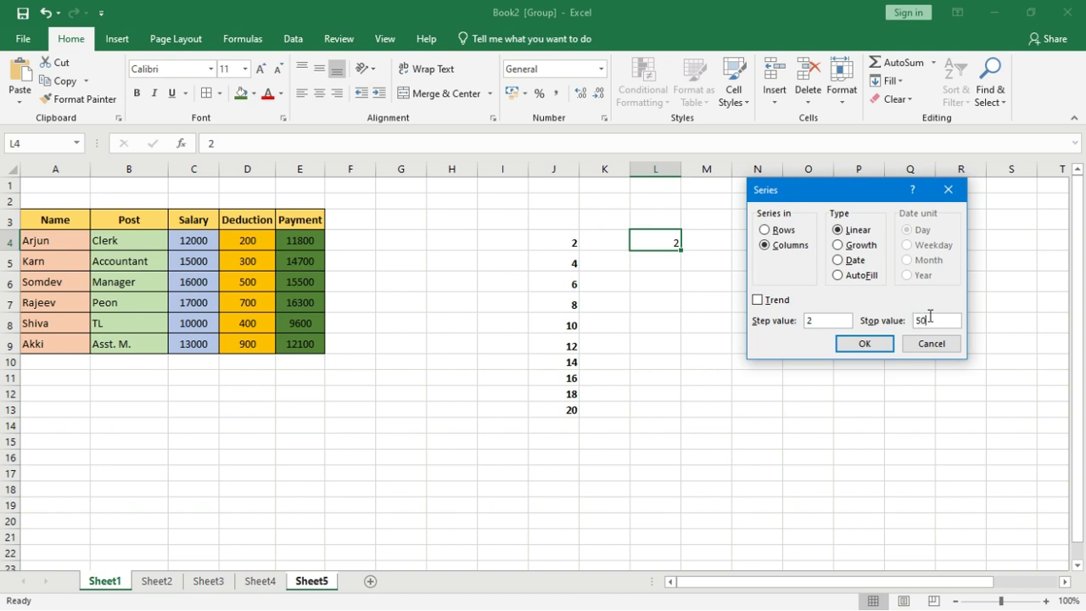
pyautogui.click(839, 246)
pyautogui.click(865, 341)
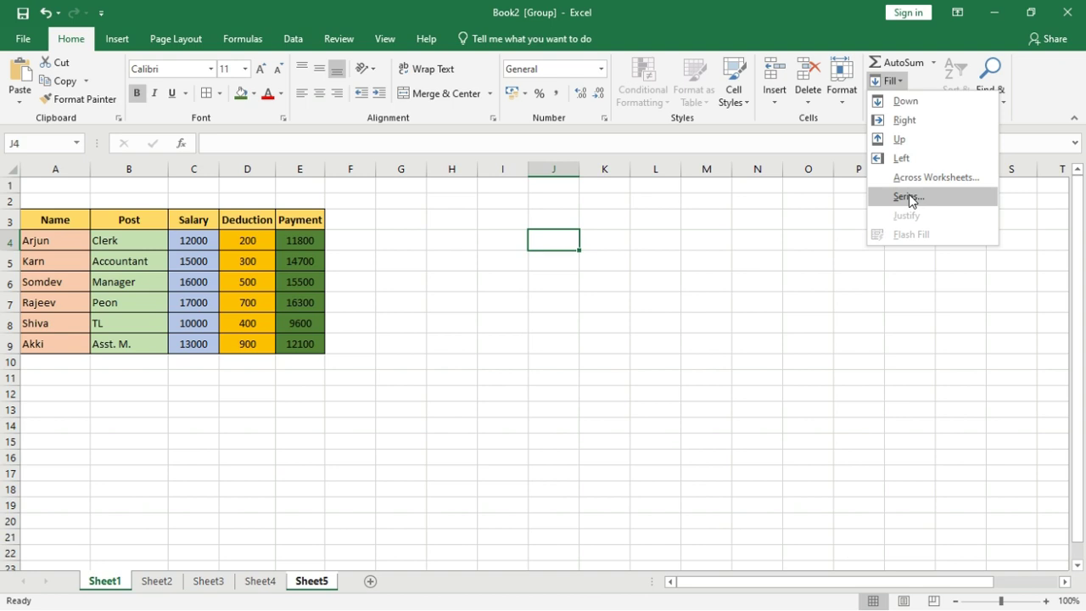
# Step: Enter the date 1/2/2020 in J4 and select J4:J17
pyautogui.click(904, 197)
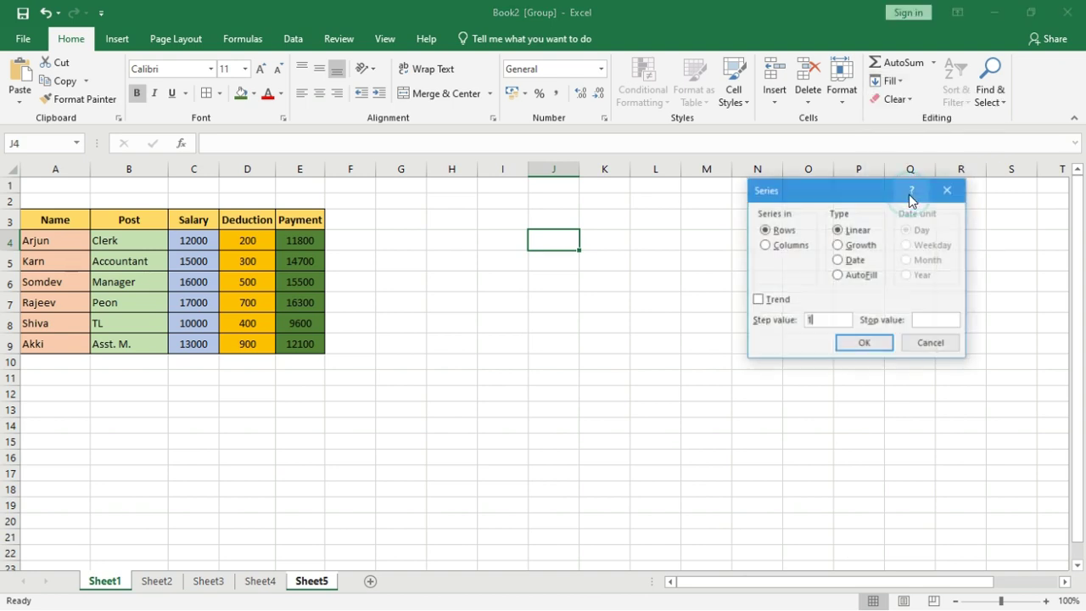
pyautogui.click(852, 259)
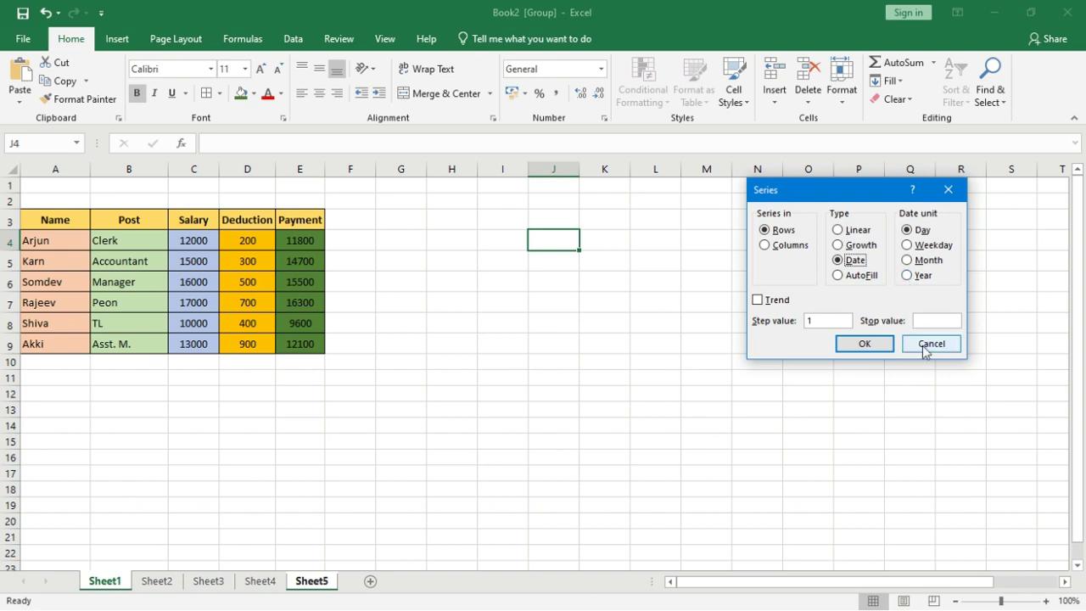
pyautogui.click(925, 344)
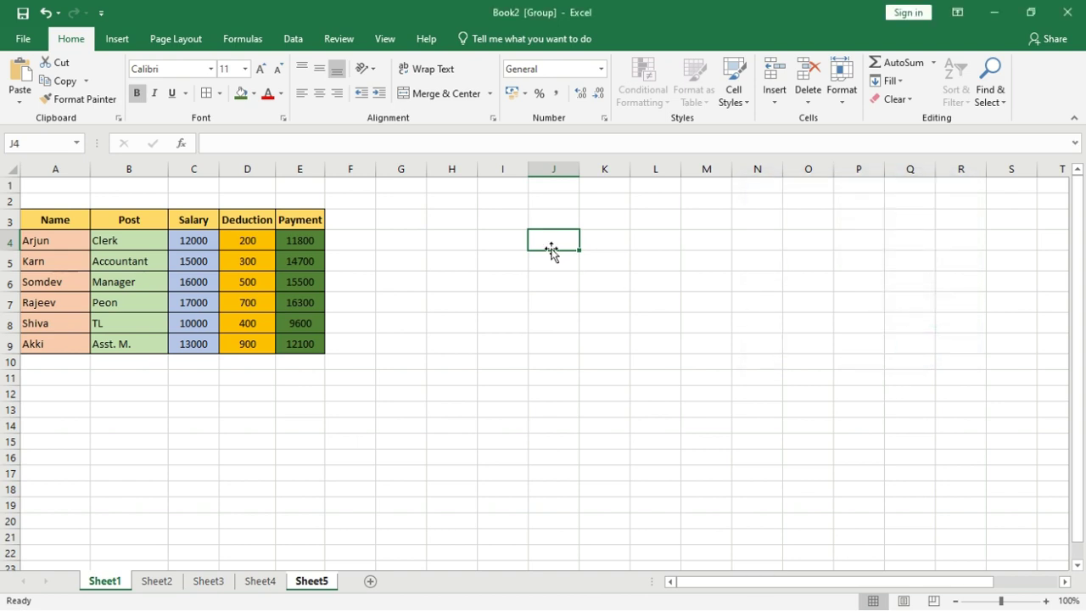
pyautogui.write('1/2/')
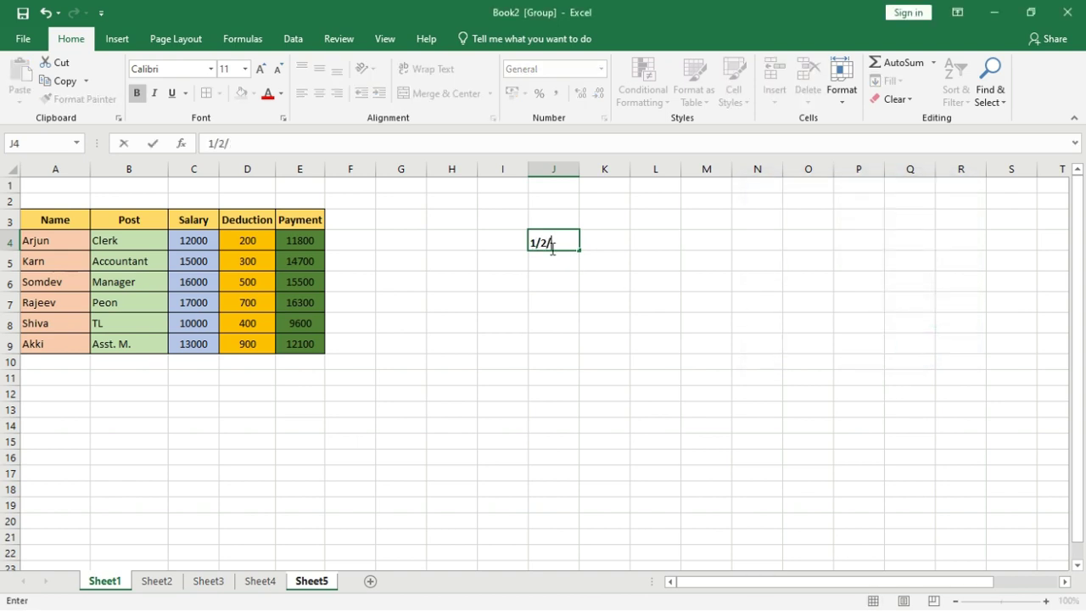
pyautogui.write('2020')
pyautogui.press('Return')
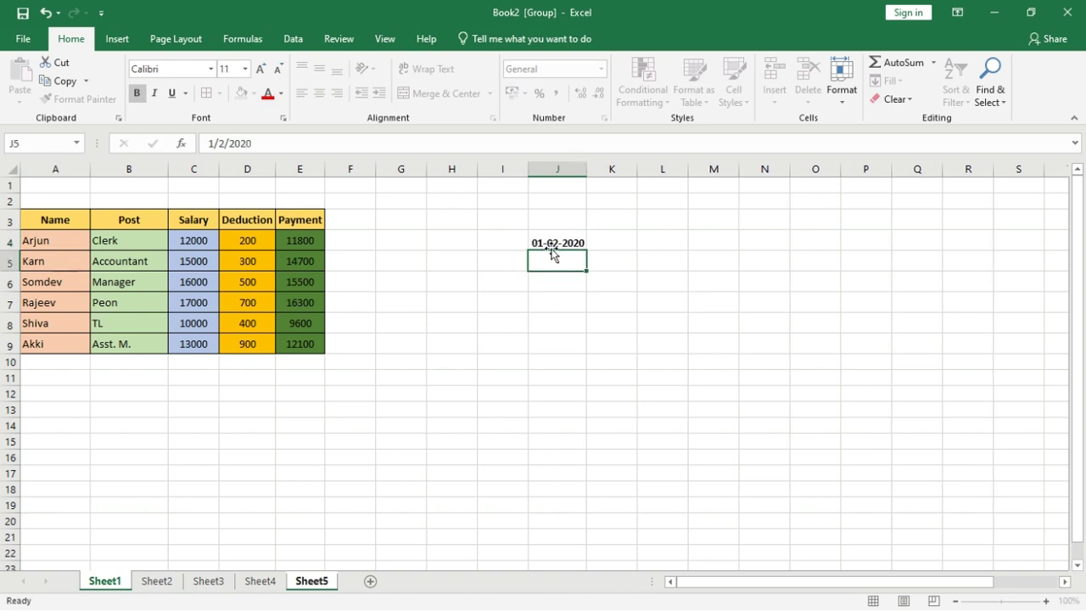
pyautogui.click(555, 234)
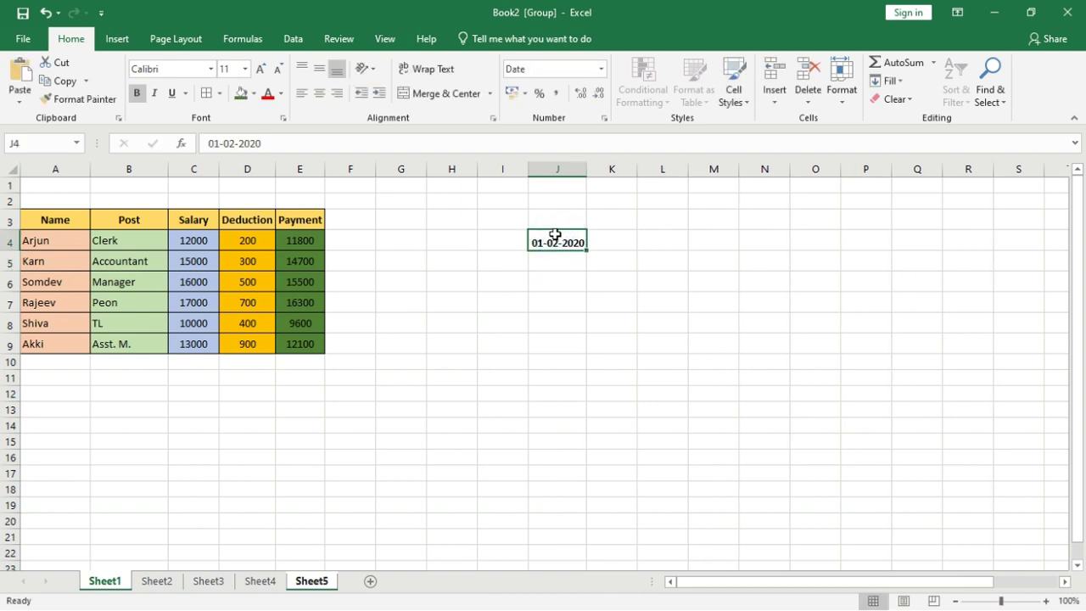
pyautogui.moveTo(555, 241); pyautogui.dragTo(545, 482)
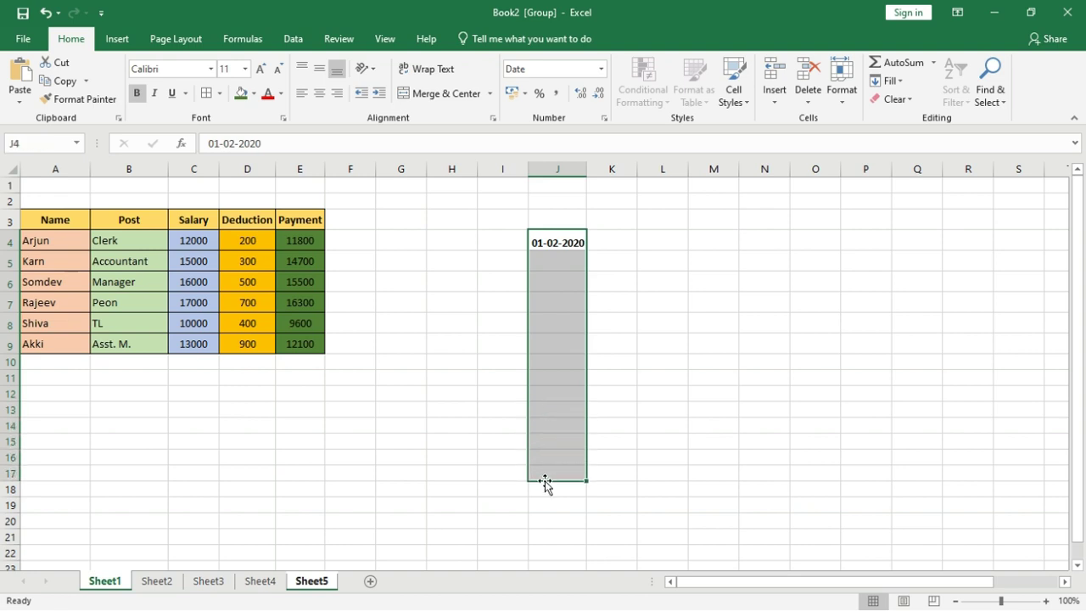
# Step: Fill J4:J17 with consecutive daily dates starting 01-02-2020
pyautogui.click(888, 80)
pyautogui.click(908, 196)
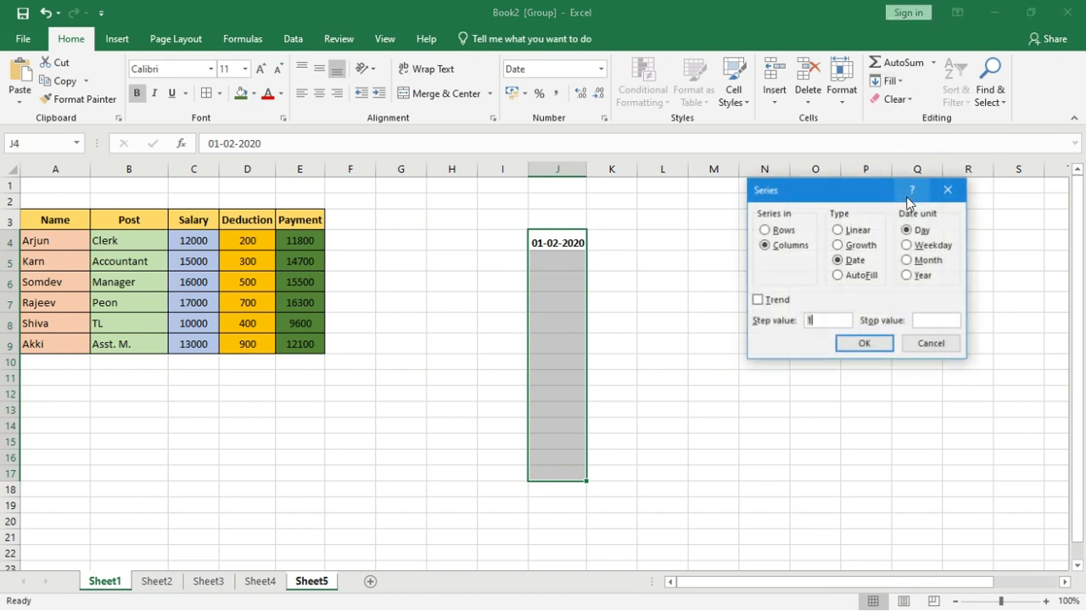
pyautogui.click(840, 260)
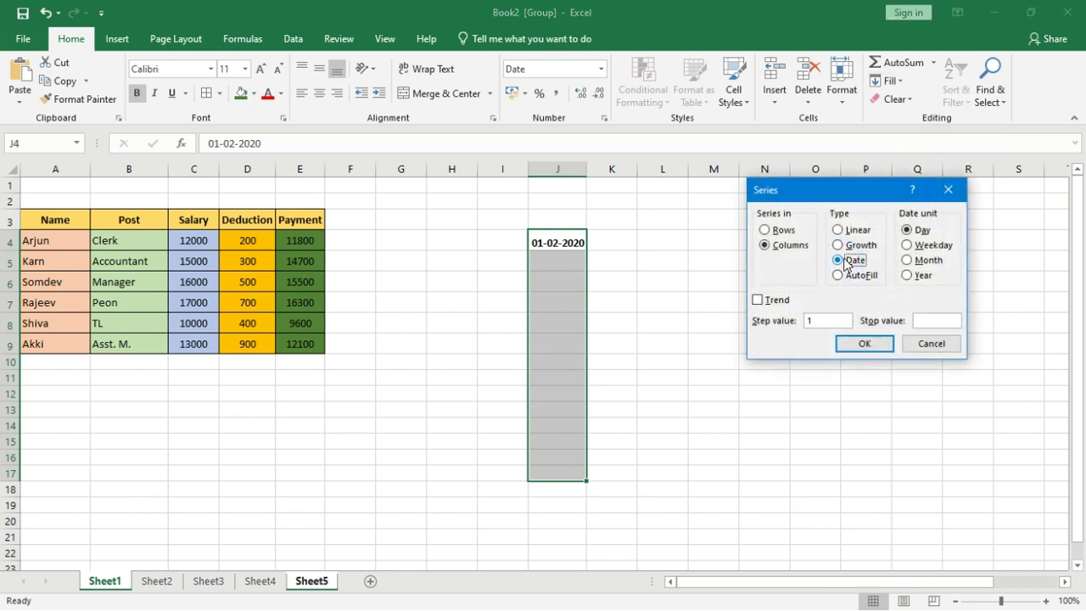
pyautogui.click(907, 233)
pyautogui.click(907, 260)
pyautogui.click(907, 275)
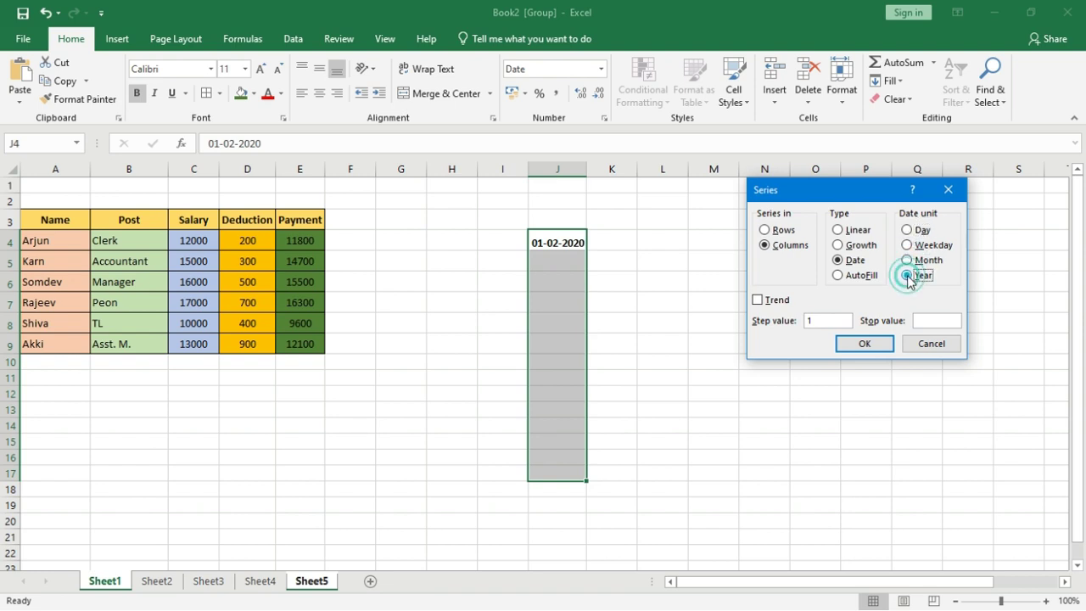
pyautogui.click(907, 230)
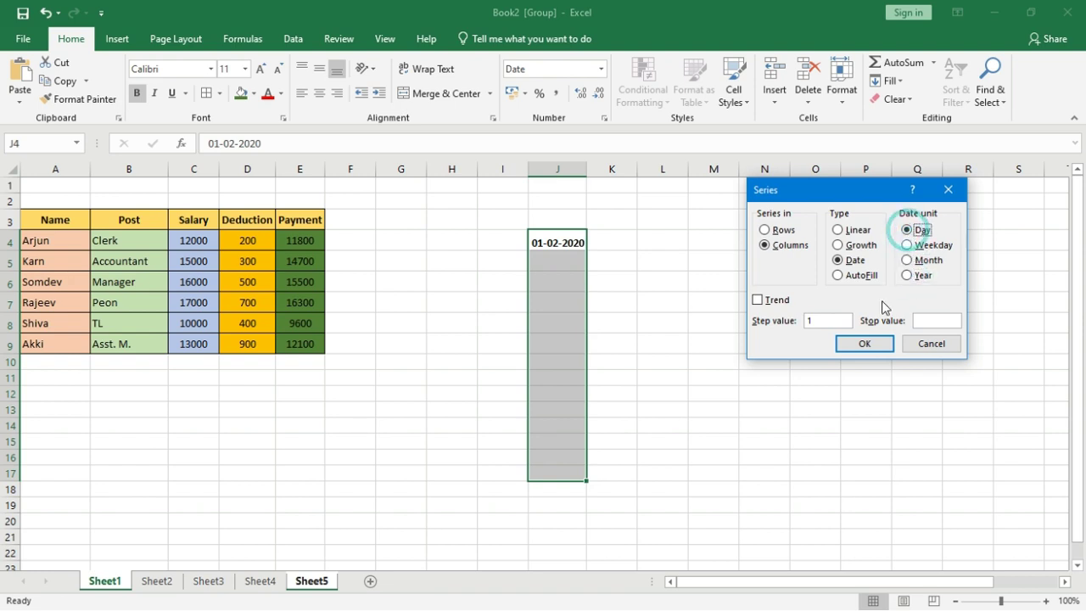
pyautogui.click(865, 344)
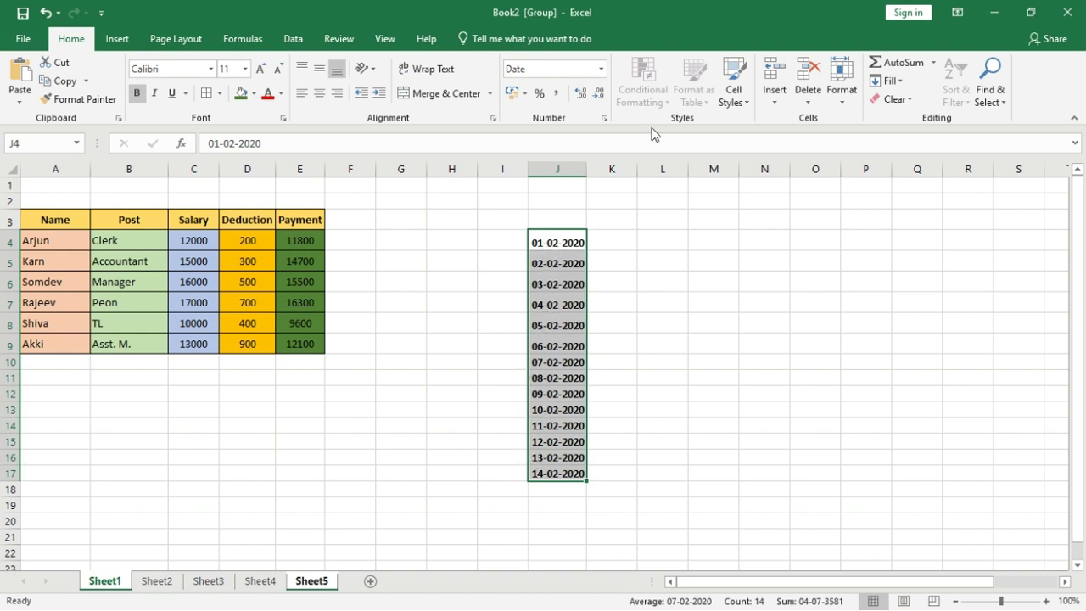
# Step: Refill J4:J17 with monthly dates from 01-02-2020 to 01-03-2021
pyautogui.click(888, 80)
pyautogui.click(910, 196)
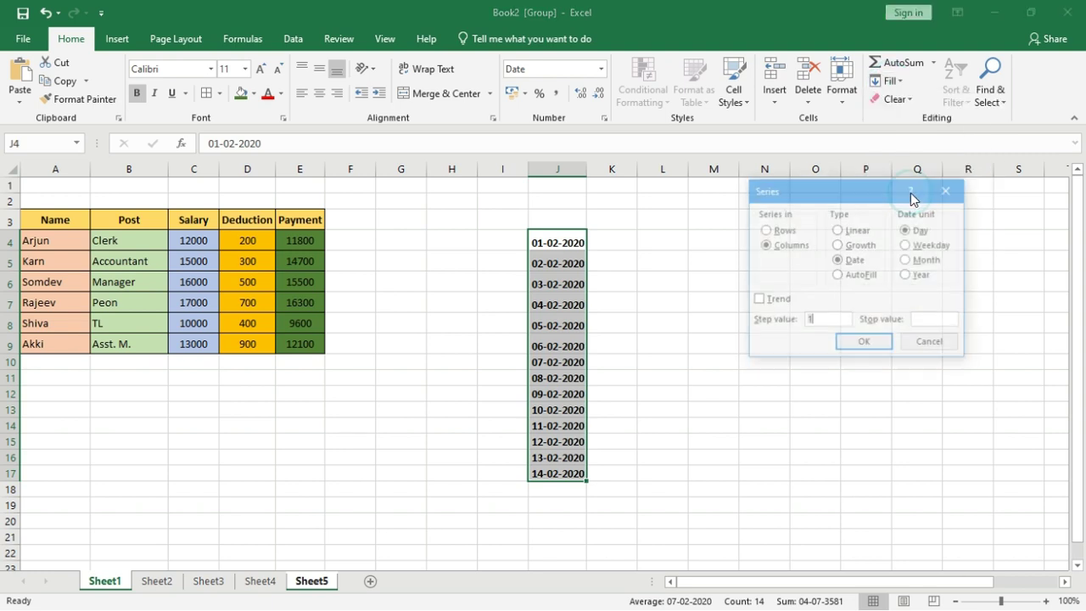
pyautogui.click(906, 260)
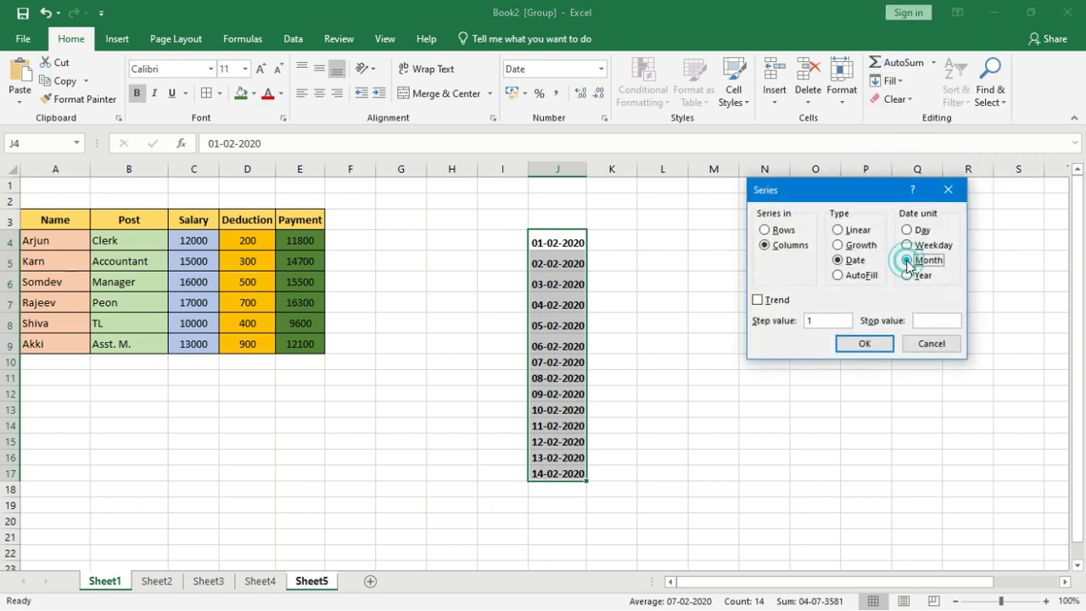
pyautogui.click(867, 343)
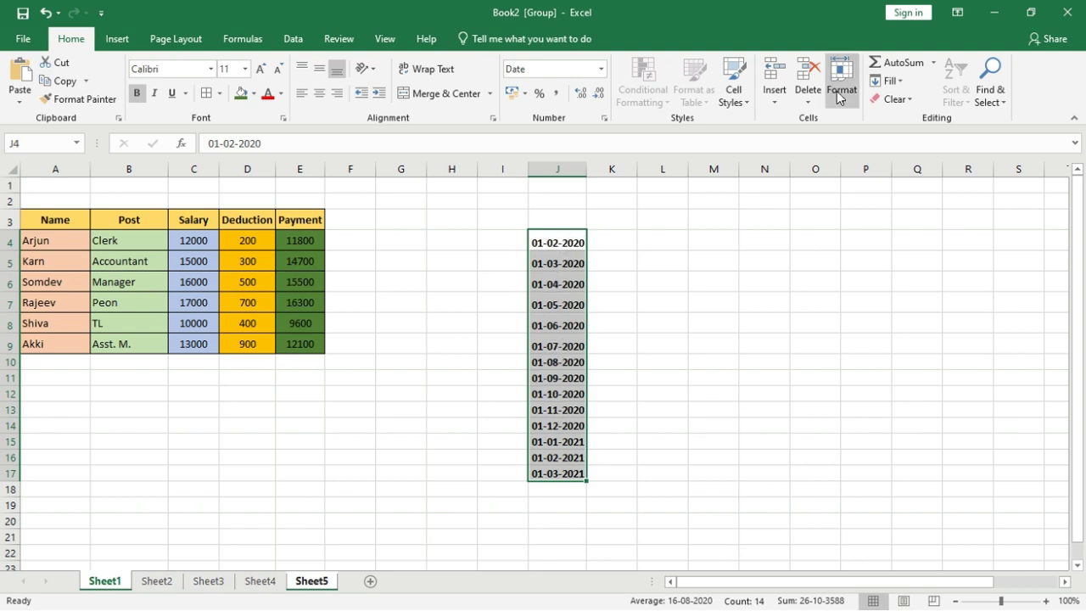
# Step: Refill J4:J17 with a yearly date series
pyautogui.click(888, 89)
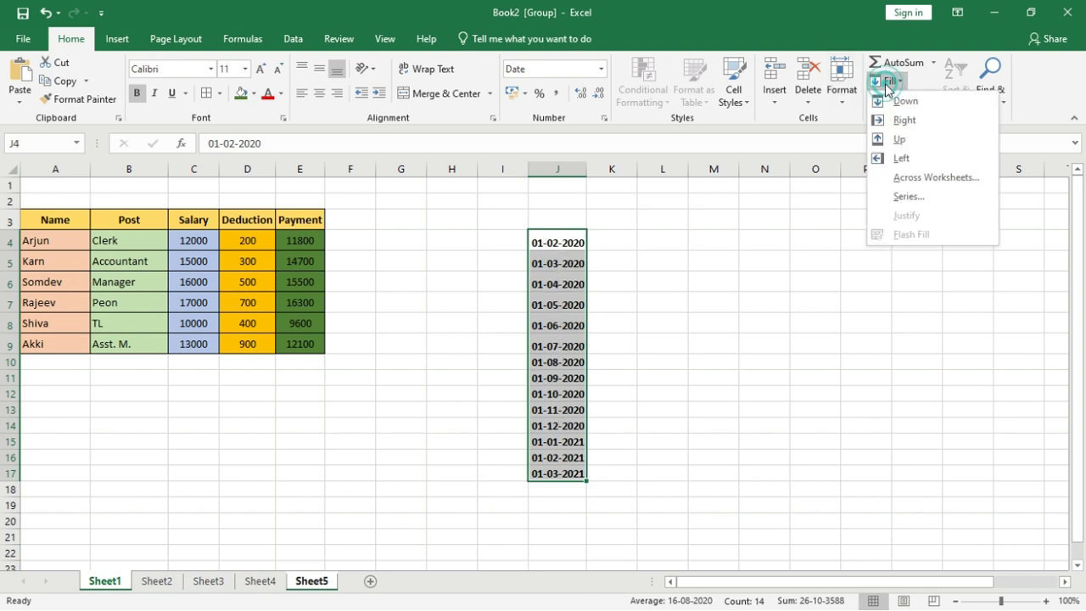
pyautogui.click(902, 197)
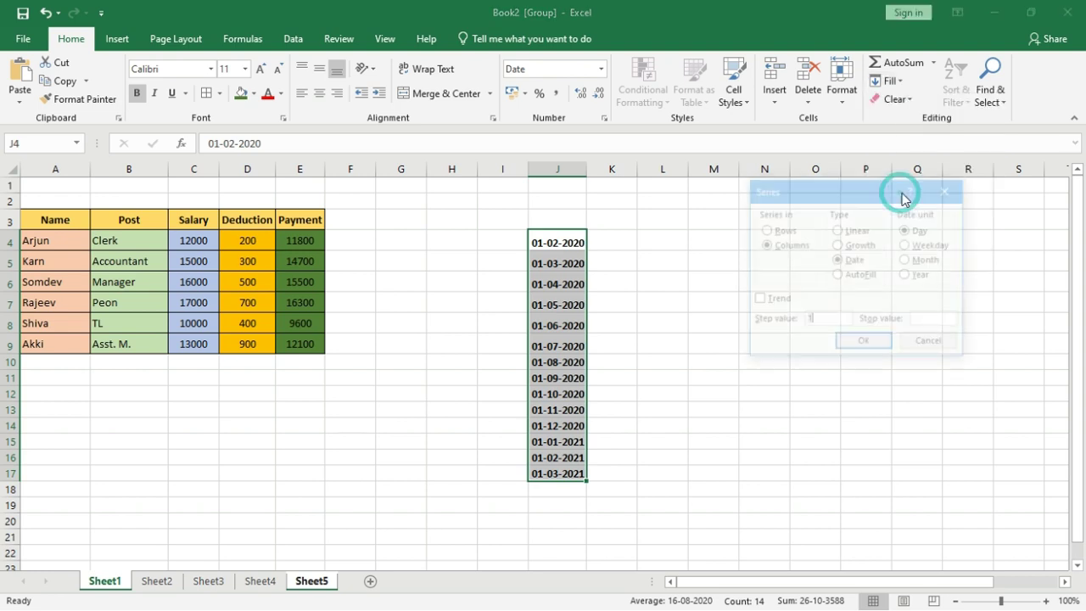
pyautogui.click(914, 276)
pyautogui.click(864, 344)
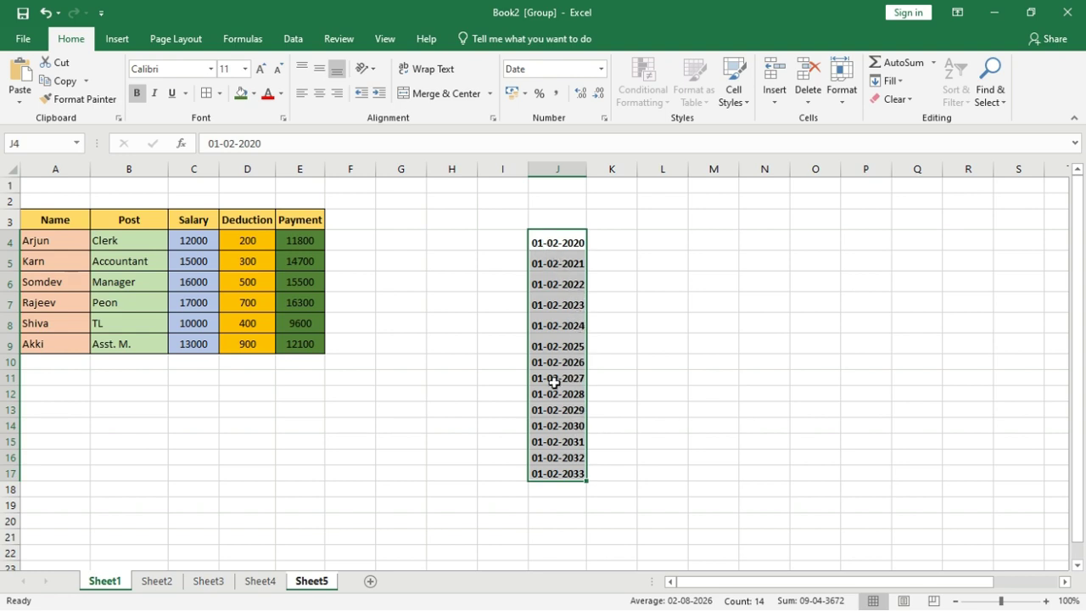
# Step: Refill J4:J17 with weekday-only dates from 01-02-2020 to 19-02-2020
pyautogui.click(890, 81)
pyautogui.click(908, 201)
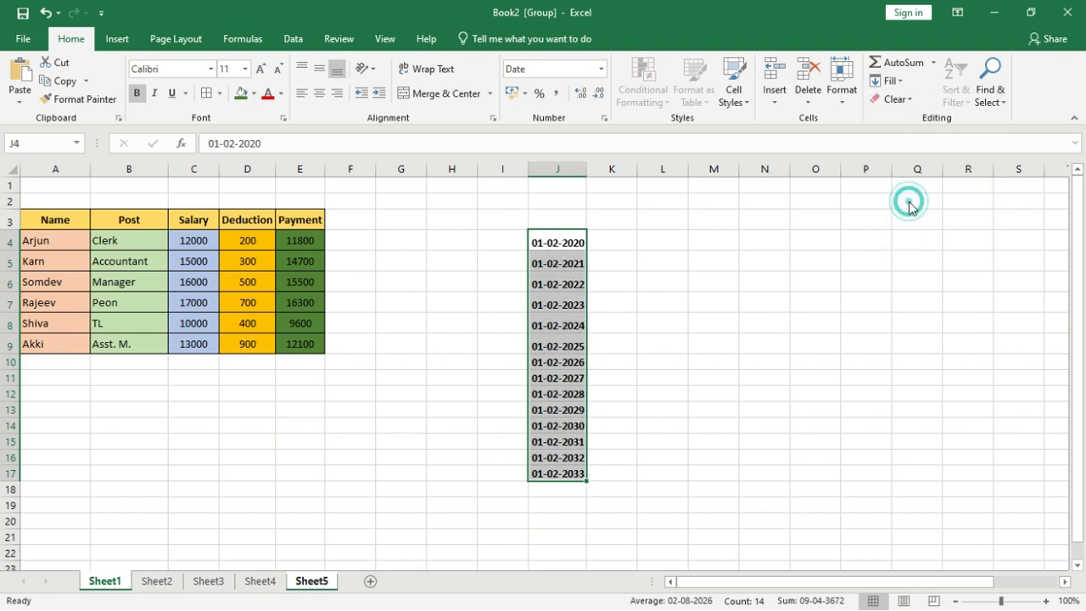
pyautogui.click(920, 245)
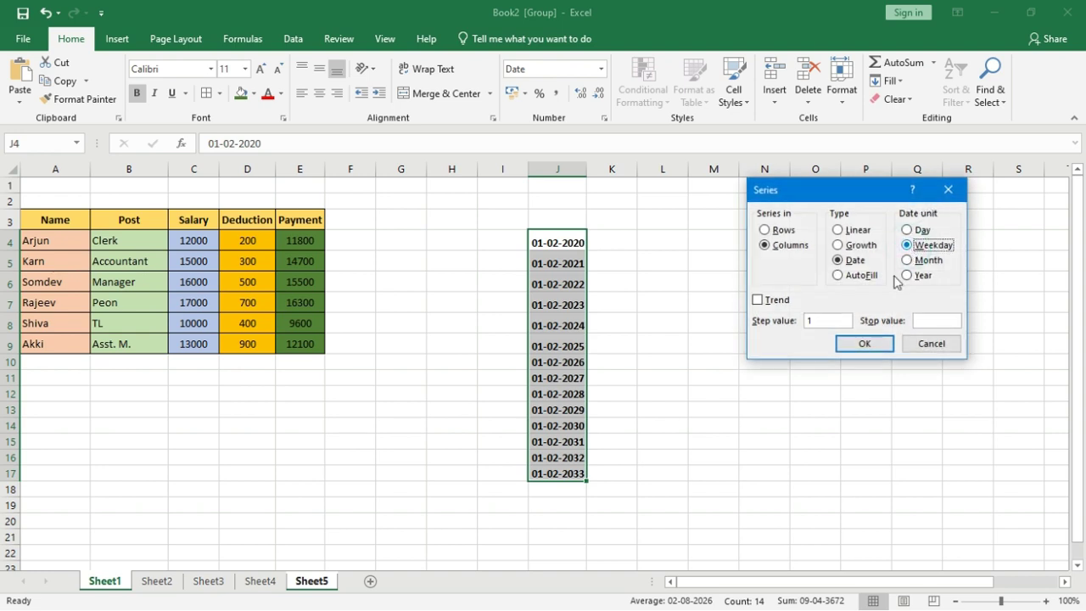
pyautogui.click(858, 351)
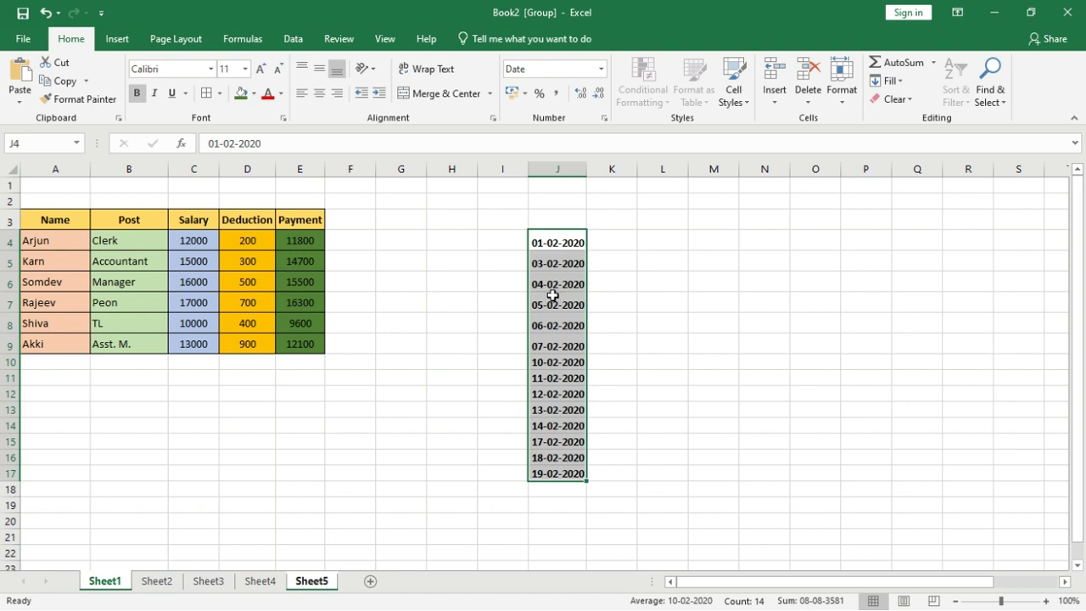
# Step: Clear the weekday dates from J4:J18
pyautogui.click(559, 296)
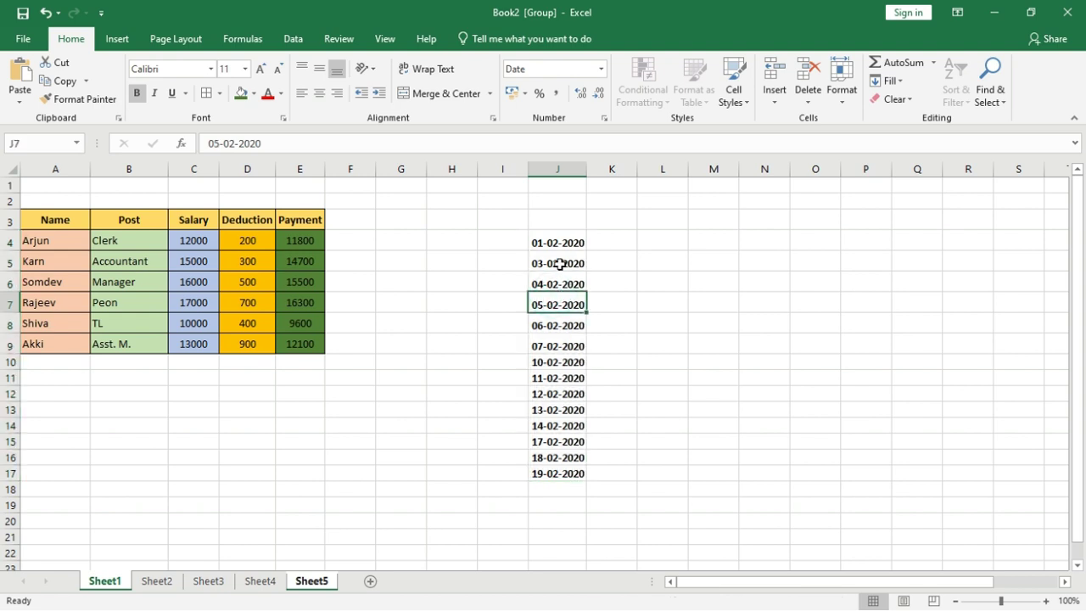
pyautogui.moveTo(559, 264); pyautogui.dragTo(559, 339)
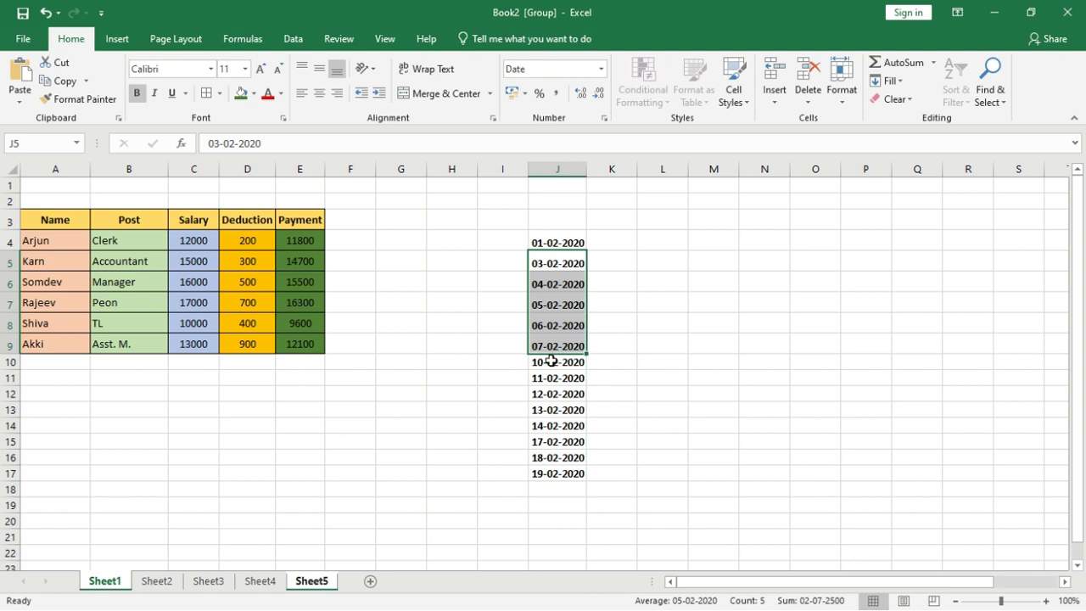
pyautogui.moveTo(552, 361); pyautogui.dragTo(549, 436)
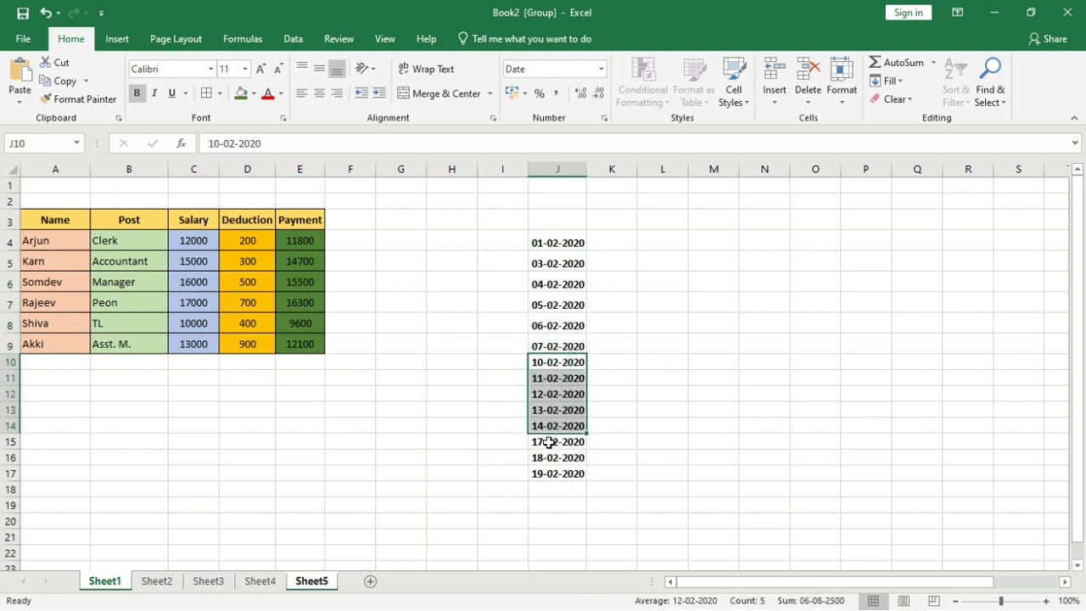
pyautogui.moveTo(554, 441); pyautogui.dragTo(553, 472)
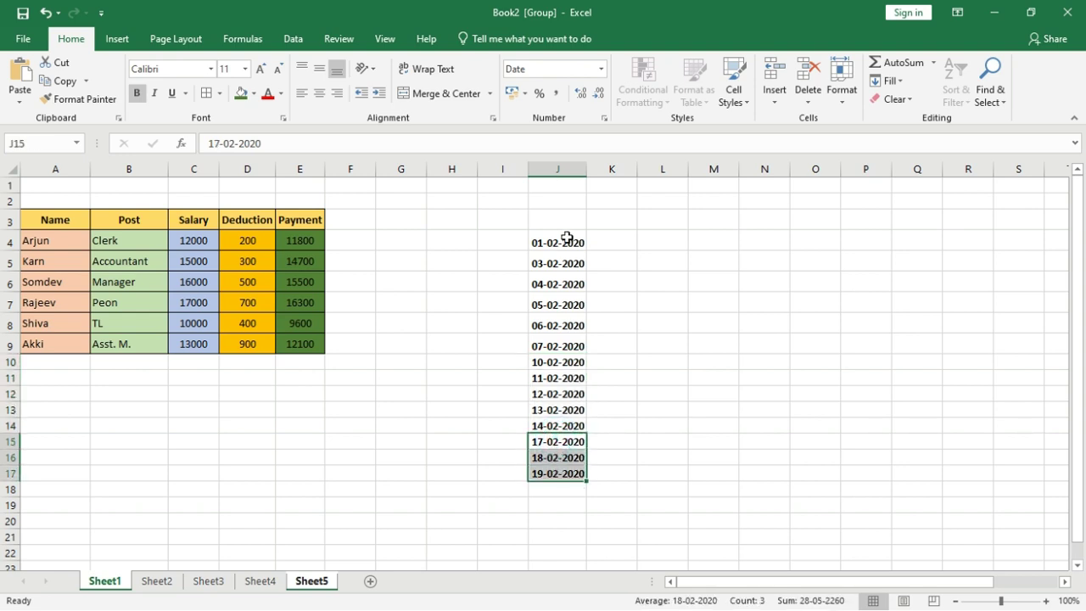
pyautogui.moveTo(568, 245); pyautogui.dragTo(577, 489)
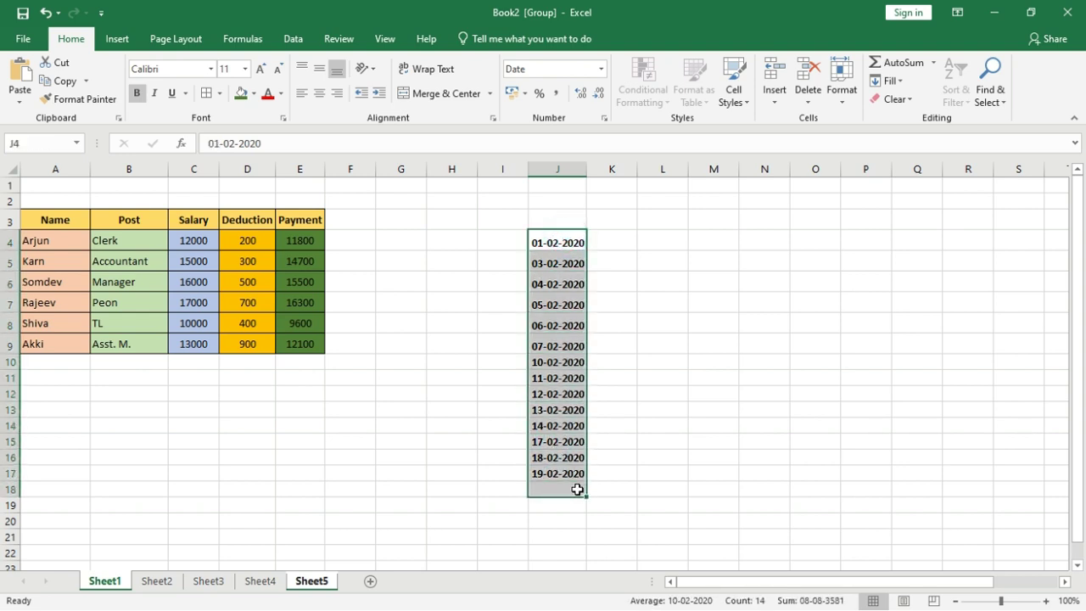
pyautogui.press('Delete')
# Step: Look over the Home Fill menu and close it without choosing any option
pyautogui.click(888, 82)
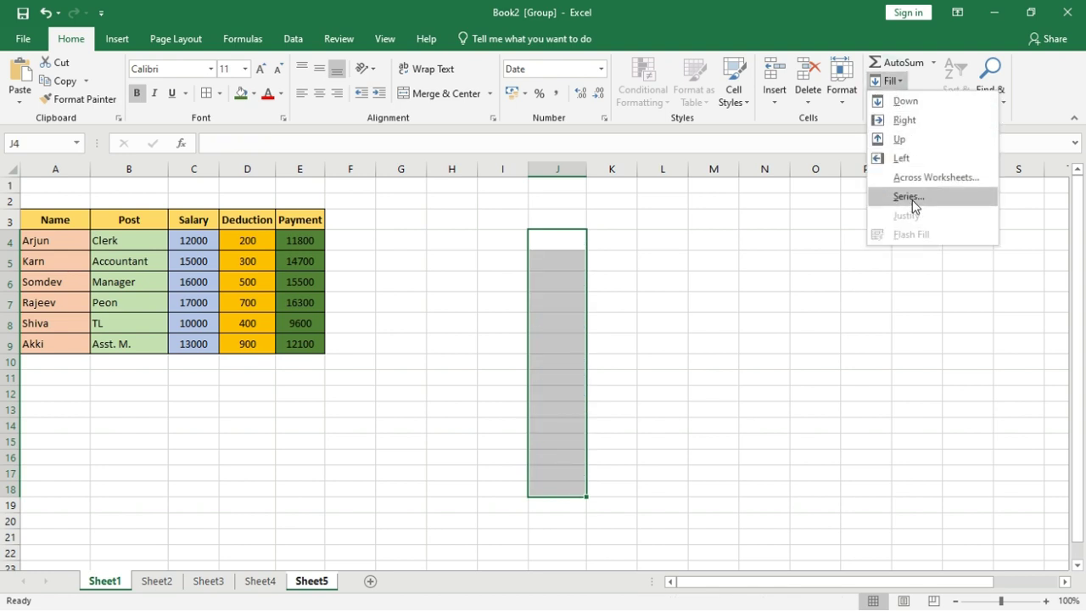
pyautogui.click(738, 304)
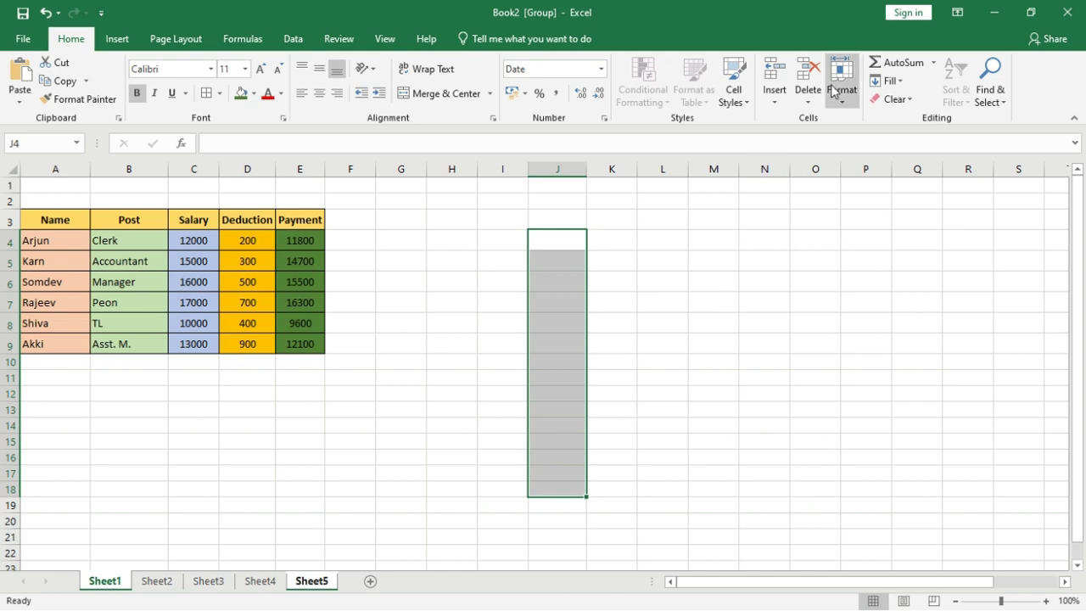
pyautogui.click(888, 80)
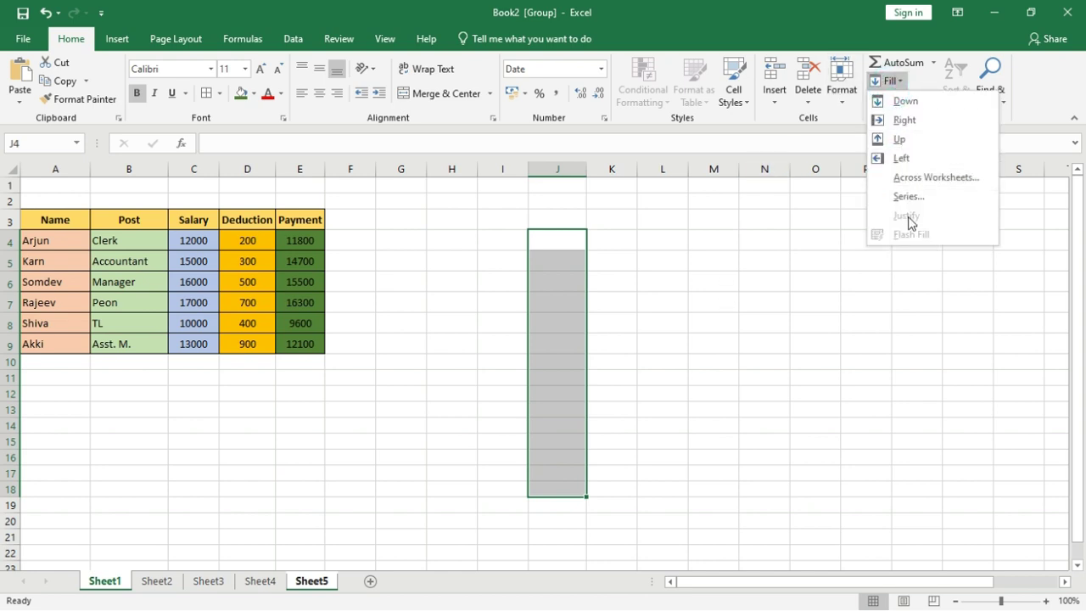
pyautogui.press('Escape')
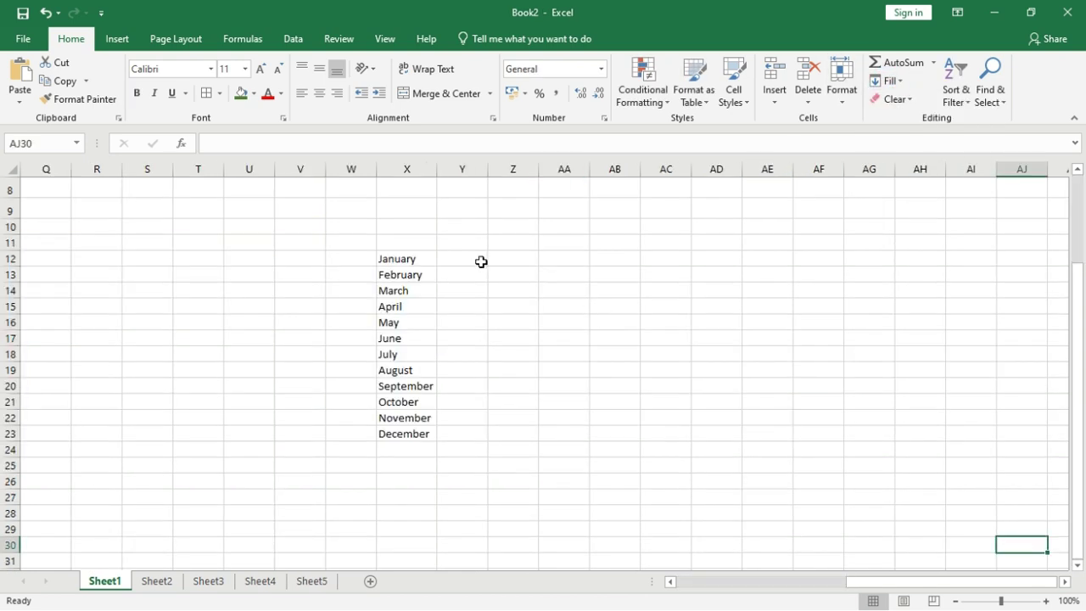
# Step: Justify the month list X12:X23 into fewer cells with Fill > Justify
pyautogui.moveTo(427, 260); pyautogui.dragTo(419, 434)
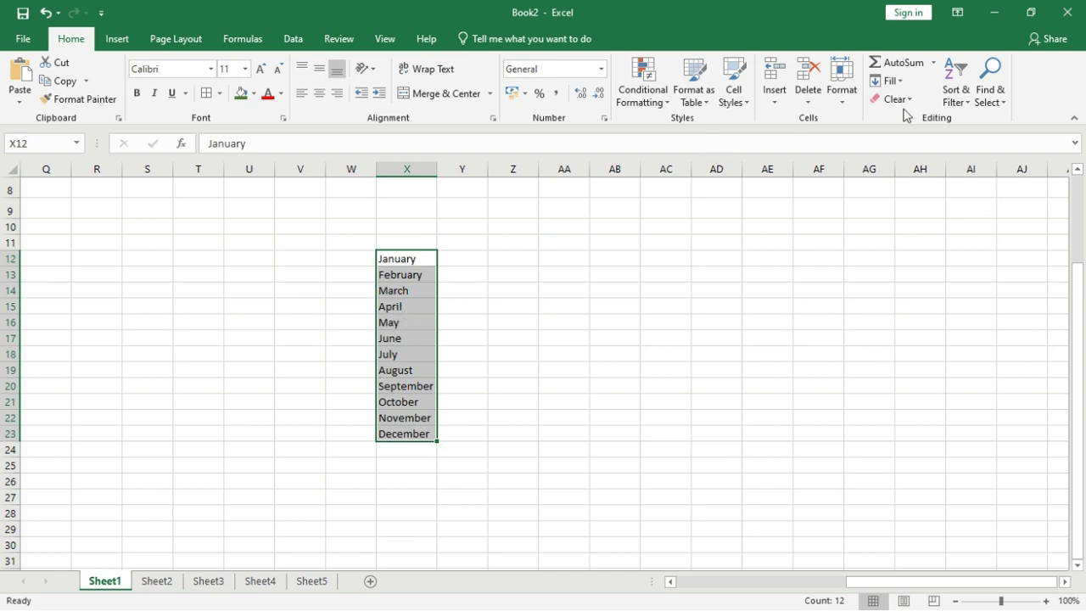
pyautogui.click(889, 80)
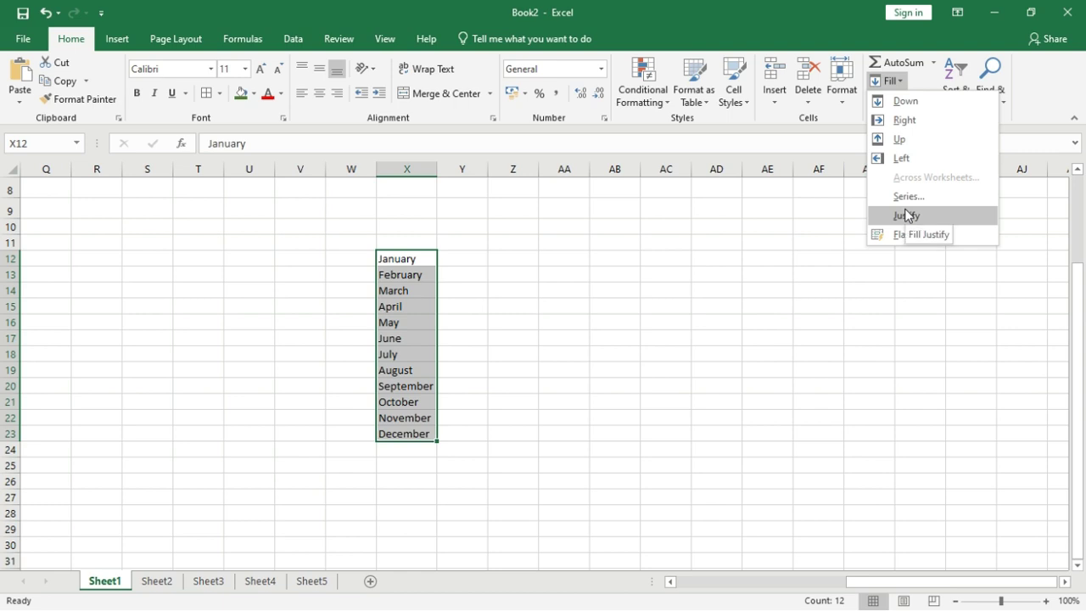
pyautogui.click(905, 214)
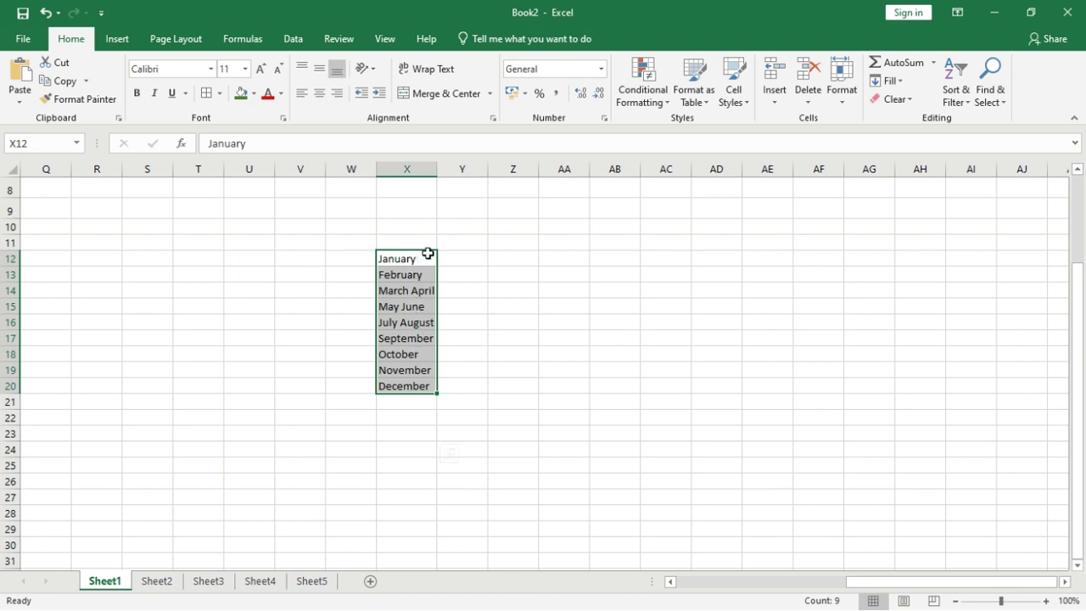
# Step: Widen column X to about 27.57 and re-justify the months into five rows
pyautogui.moveTo(440, 172)
pyautogui.mouseDown()
pyautogui.moveTo(537, 187)
pyautogui.moveTo(499, 185)
pyautogui.mouseUp()
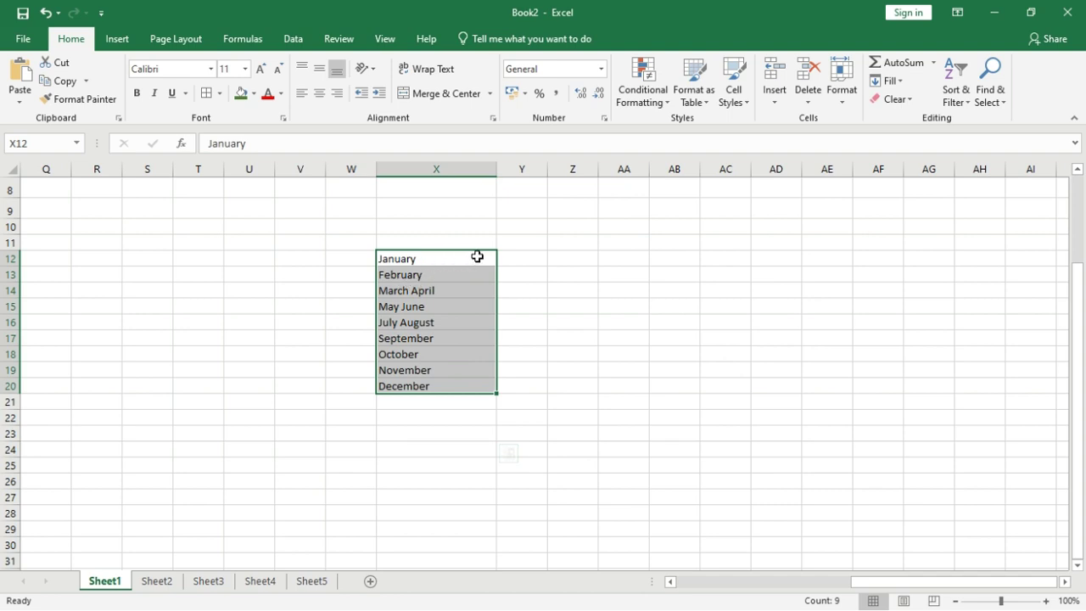
pyautogui.click(899, 87)
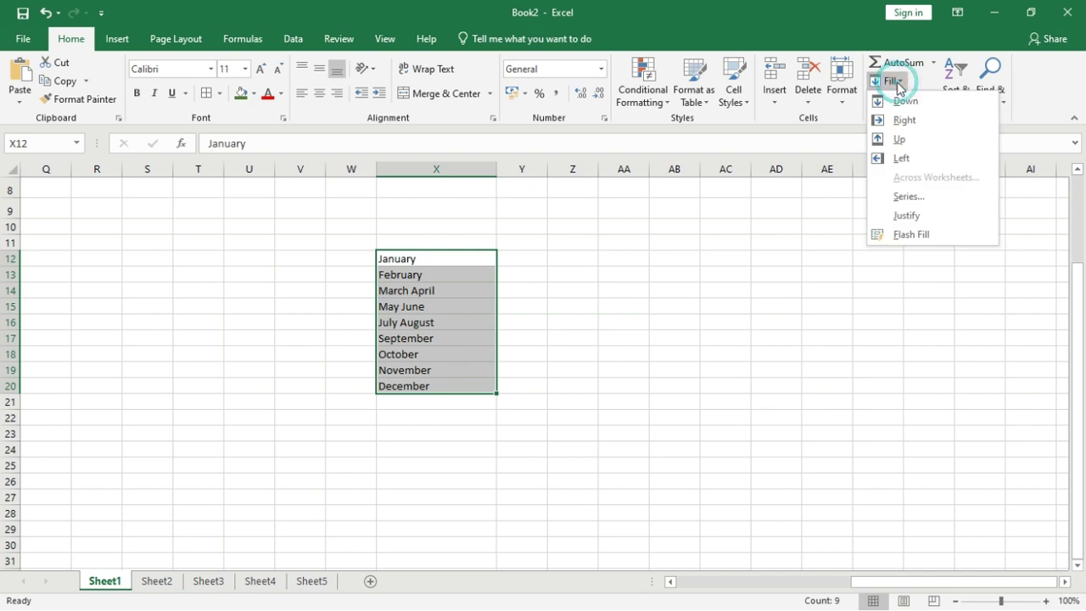
pyautogui.click(906, 217)
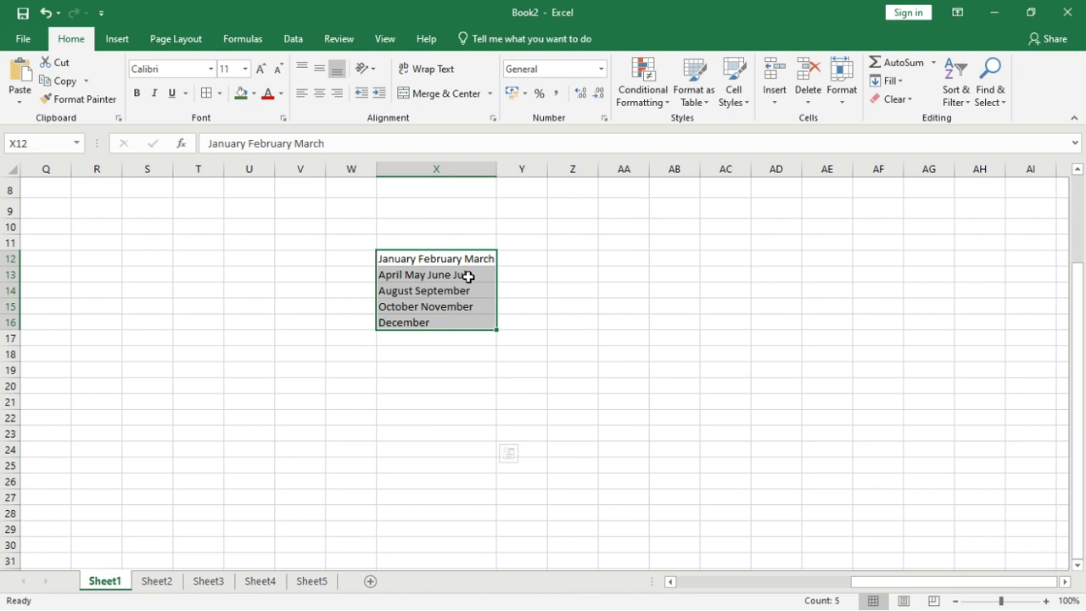
pyautogui.click(887, 80)
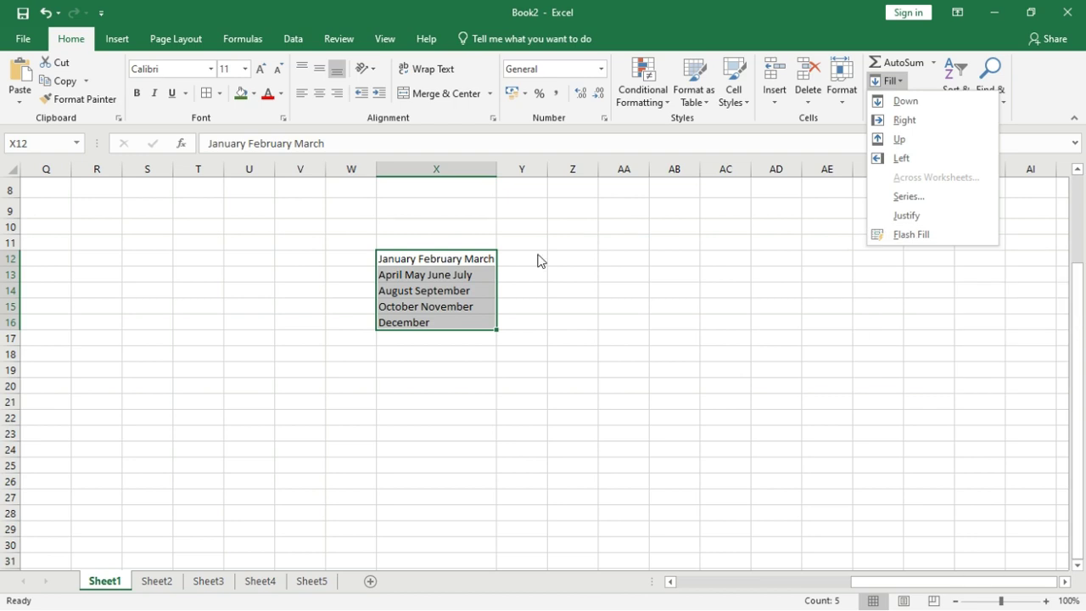
pyautogui.click(450, 260)
# Step: Enter the name part of the first password in Z12 as an example
pyautogui.click(451, 254)
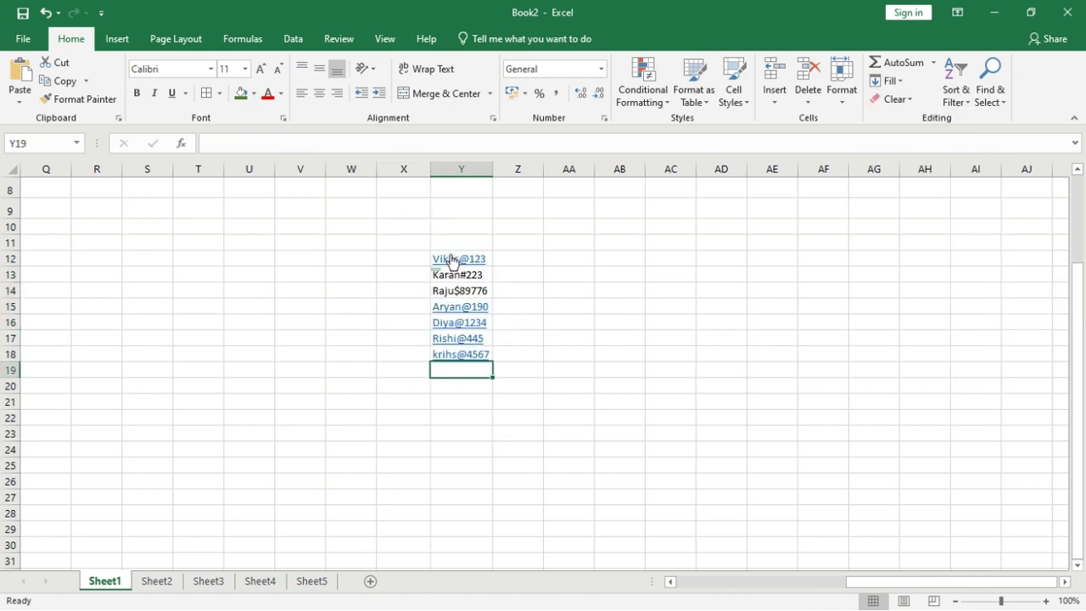
pyautogui.click(509, 254)
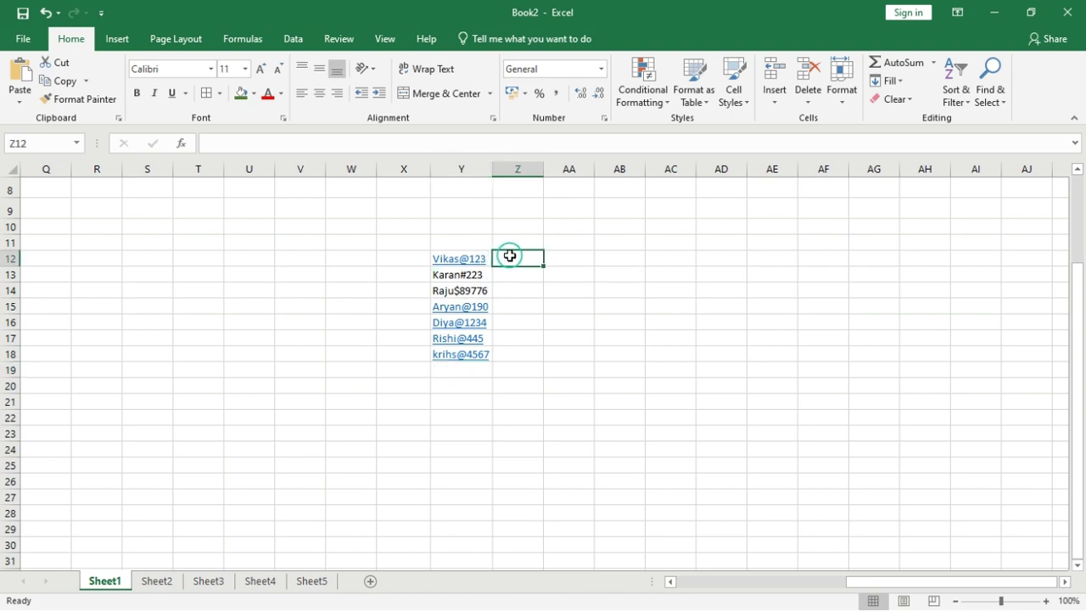
pyautogui.write('Vikas')
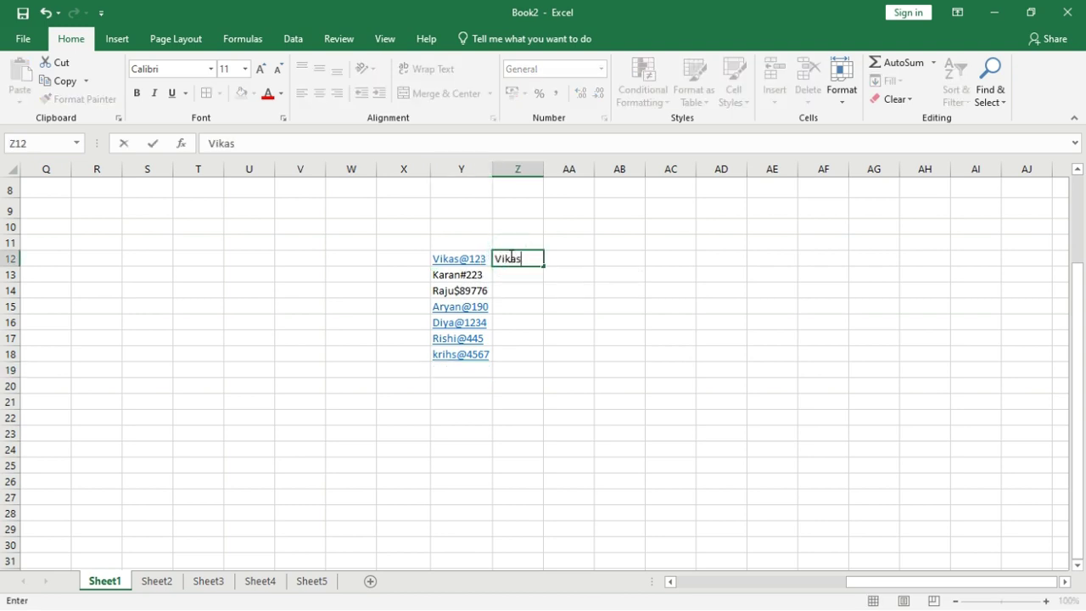
pyautogui.press('Return')
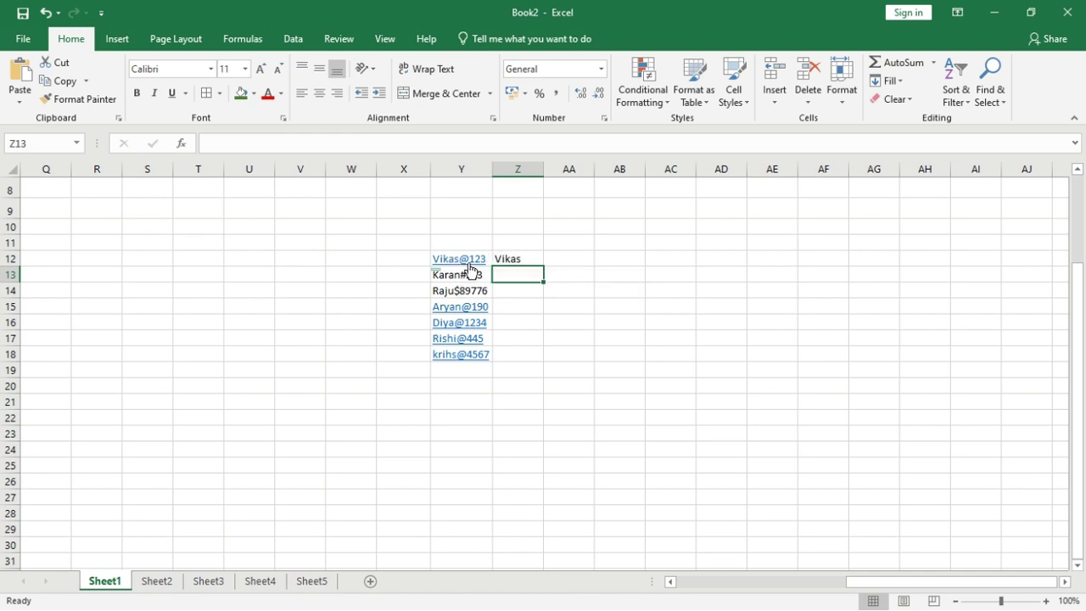
# Step: Fill Z12 down to Z18 and Flash Fill each password's name part
pyautogui.click(517, 260)
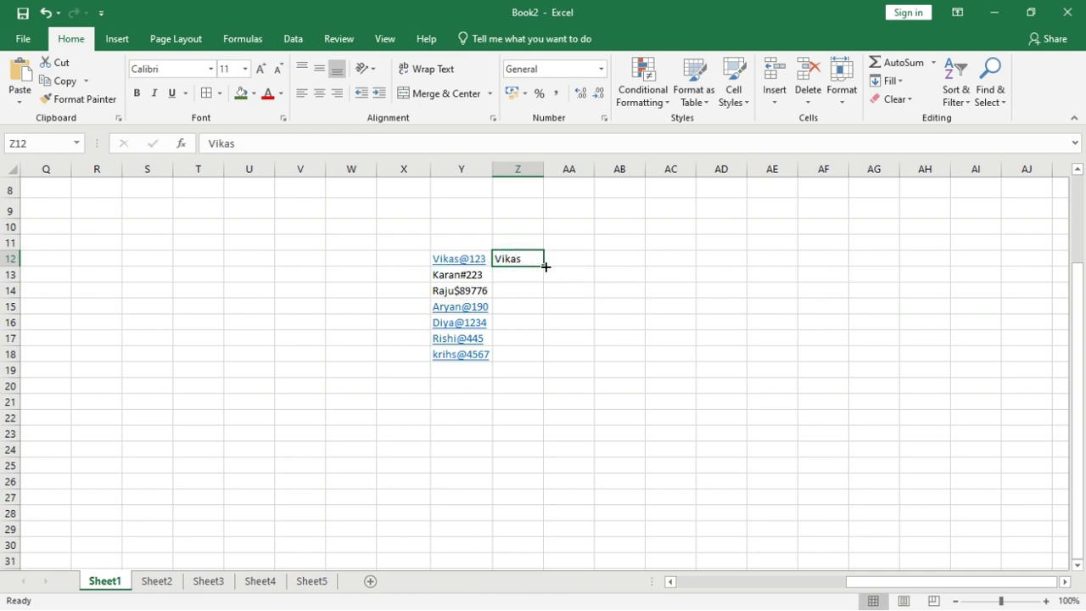
pyautogui.moveTo(545, 266); pyautogui.dragTo(536, 362)
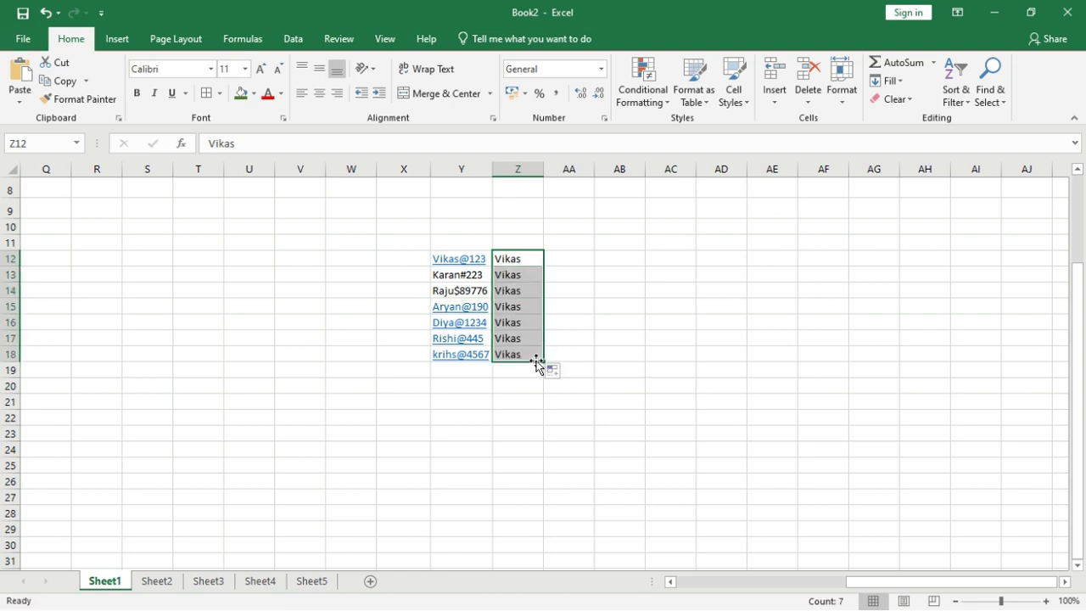
pyautogui.click(553, 372)
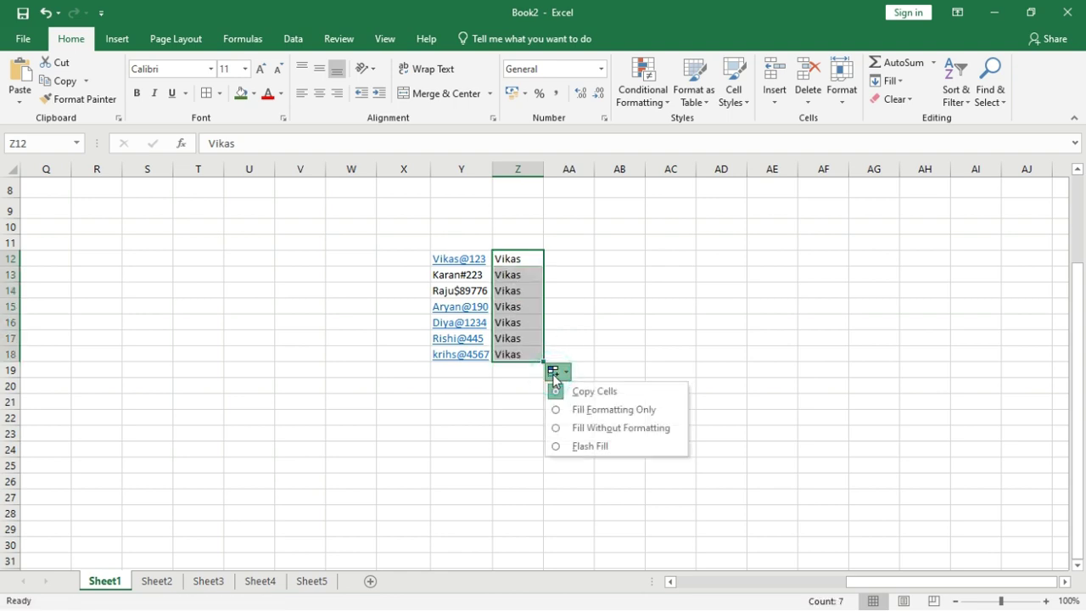
pyautogui.click(557, 448)
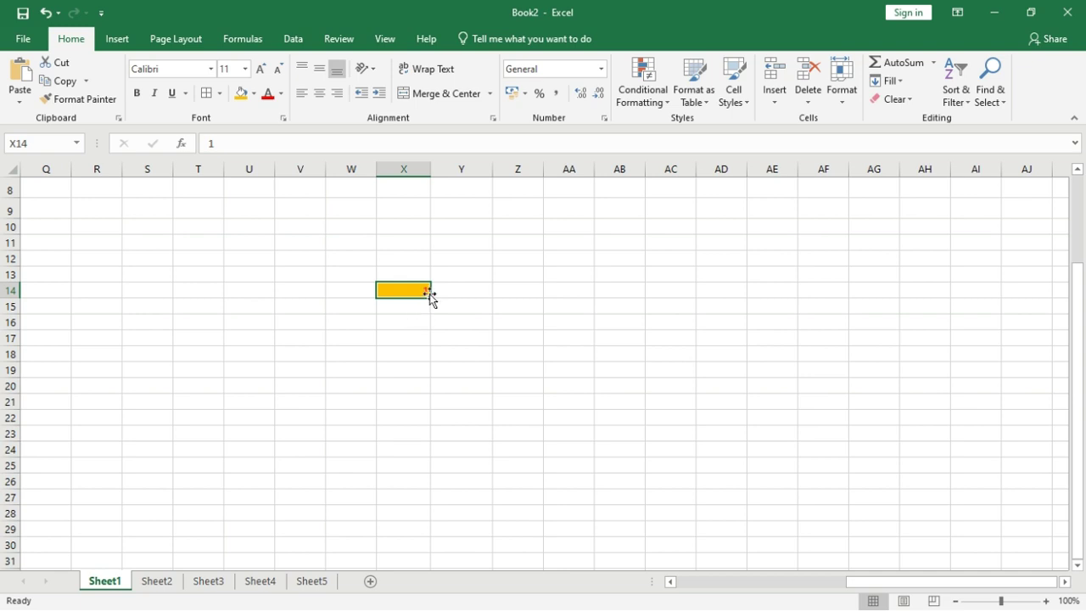
# Step: Fill X14 down to X25 as the series 1 to 12
pyautogui.moveTo(430, 298); pyautogui.dragTo(419, 468)
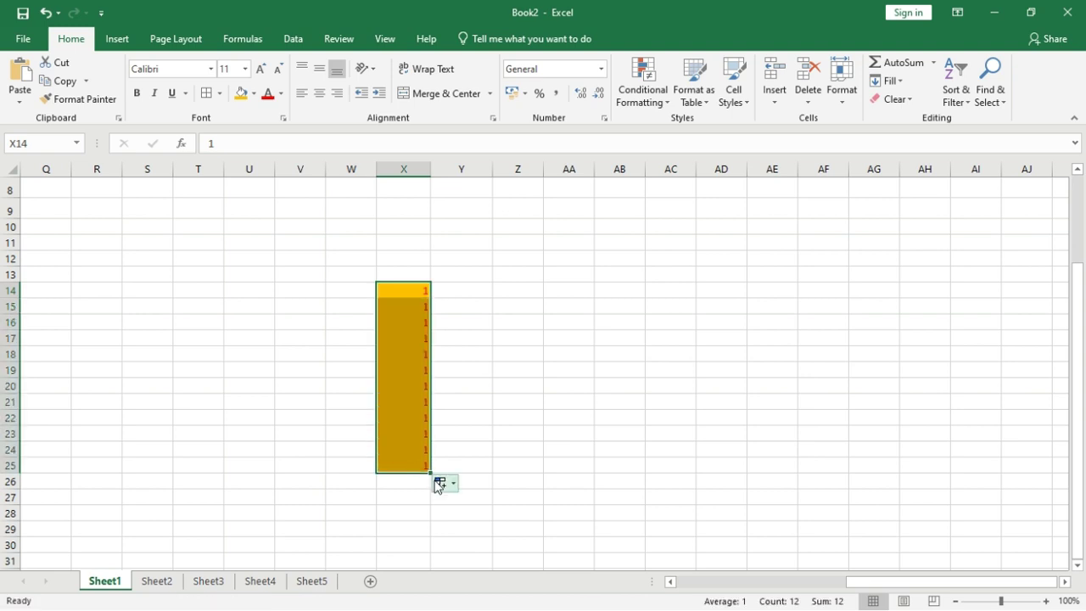
pyautogui.click(444, 489)
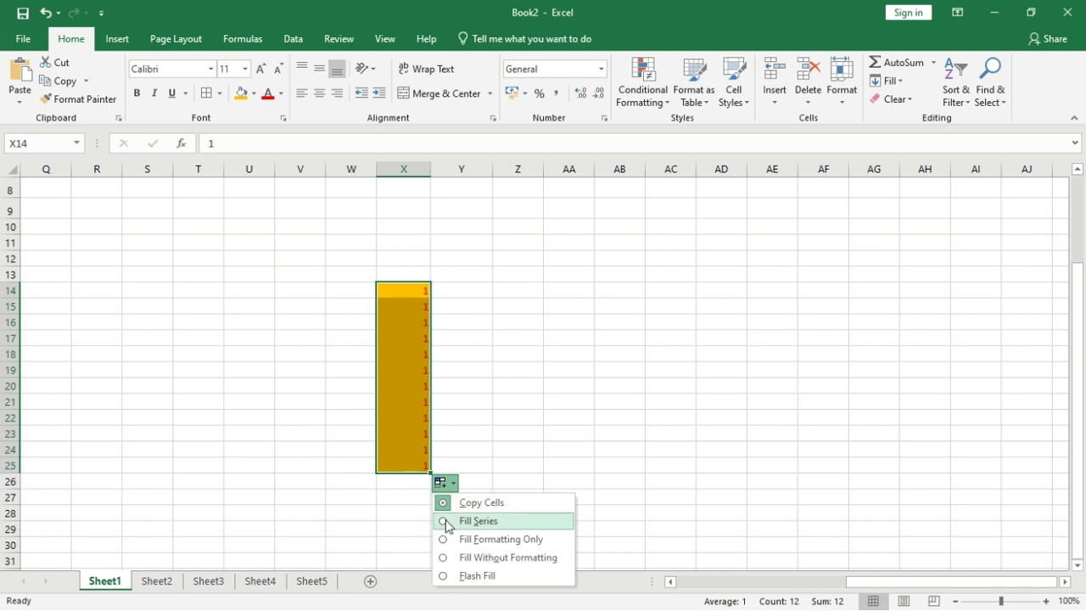
pyautogui.click(445, 521)
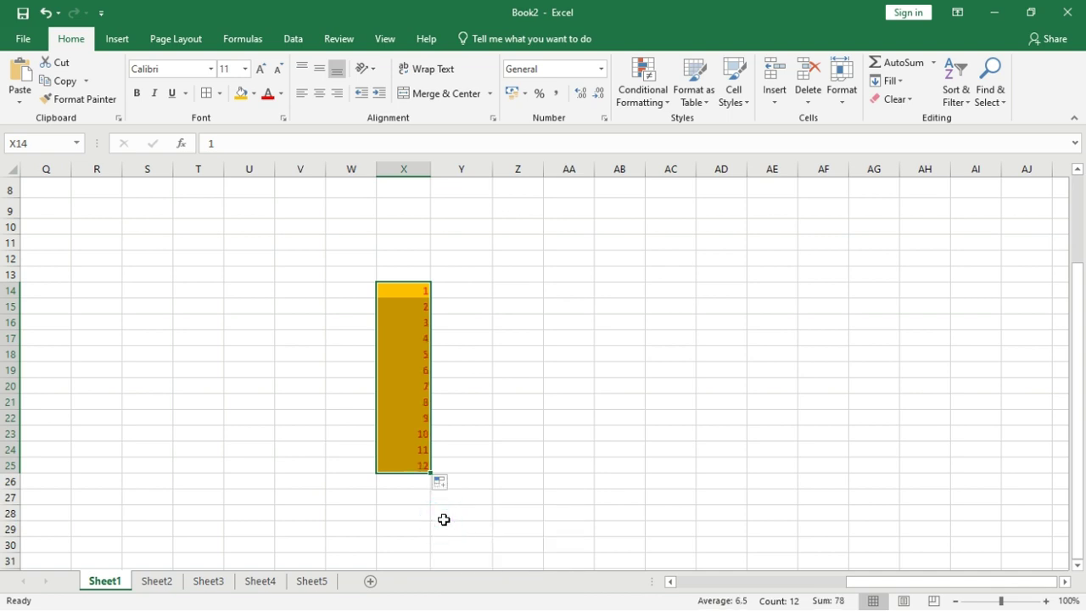
# Step: Try Fill Formatting Only and Fill Without Formatting, then return to Fill Series
pyautogui.click(440, 482)
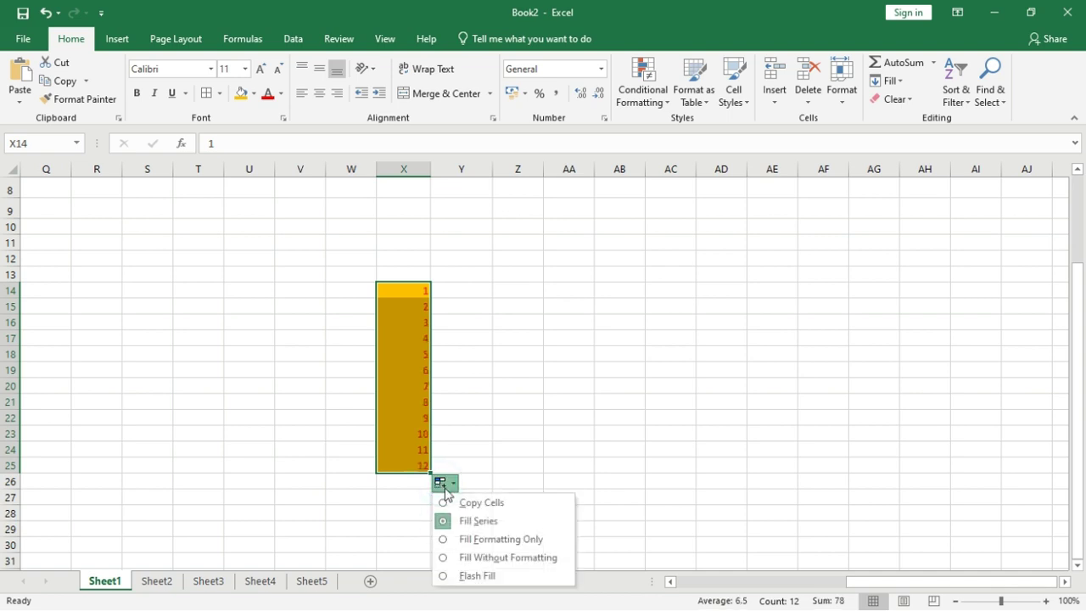
pyautogui.click(444, 540)
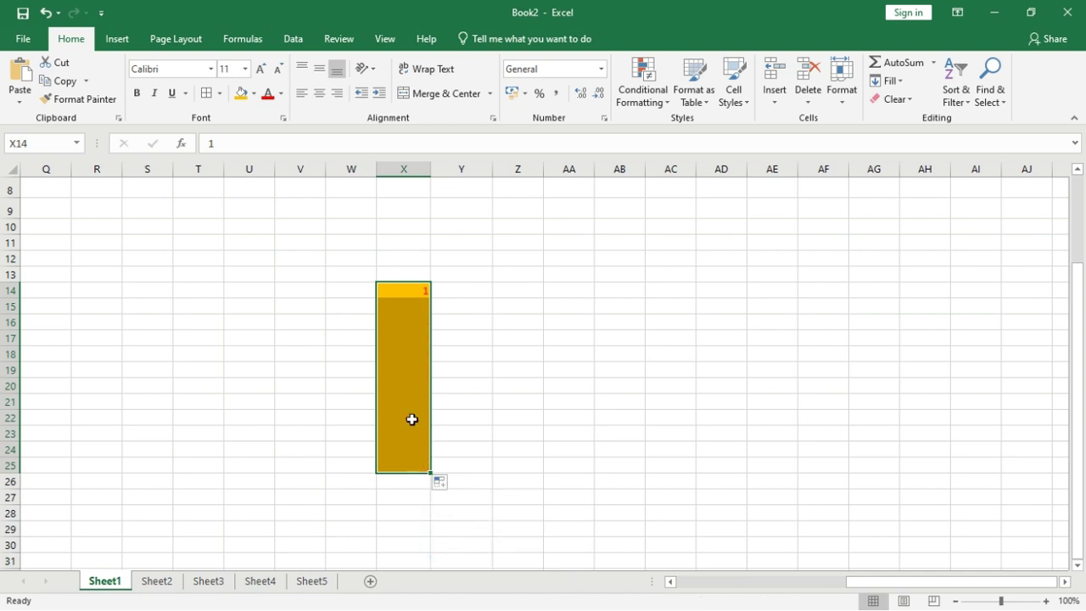
pyautogui.click(441, 482)
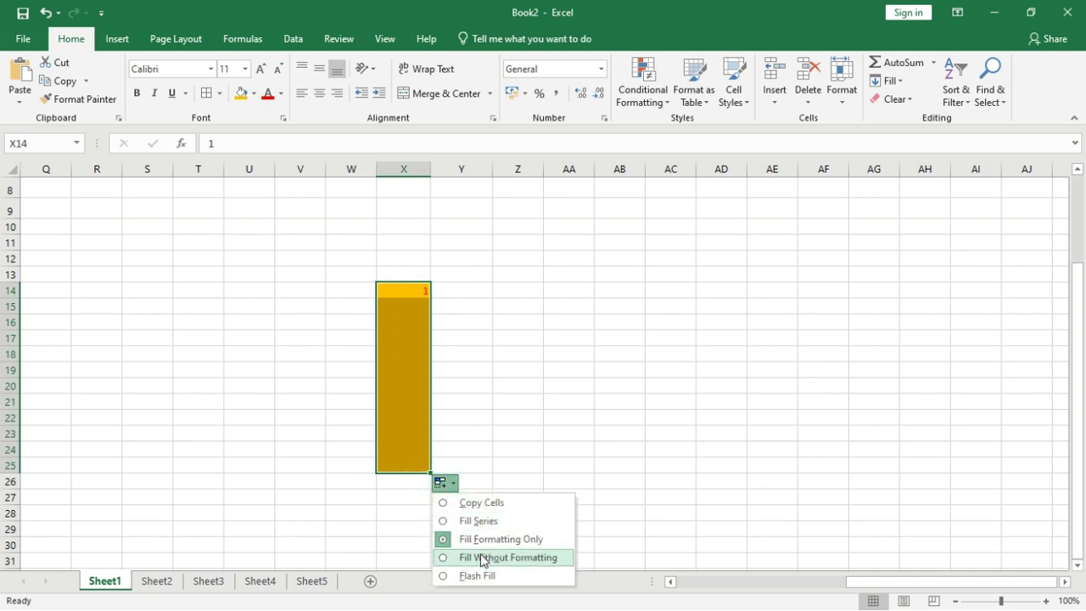
pyautogui.click(444, 558)
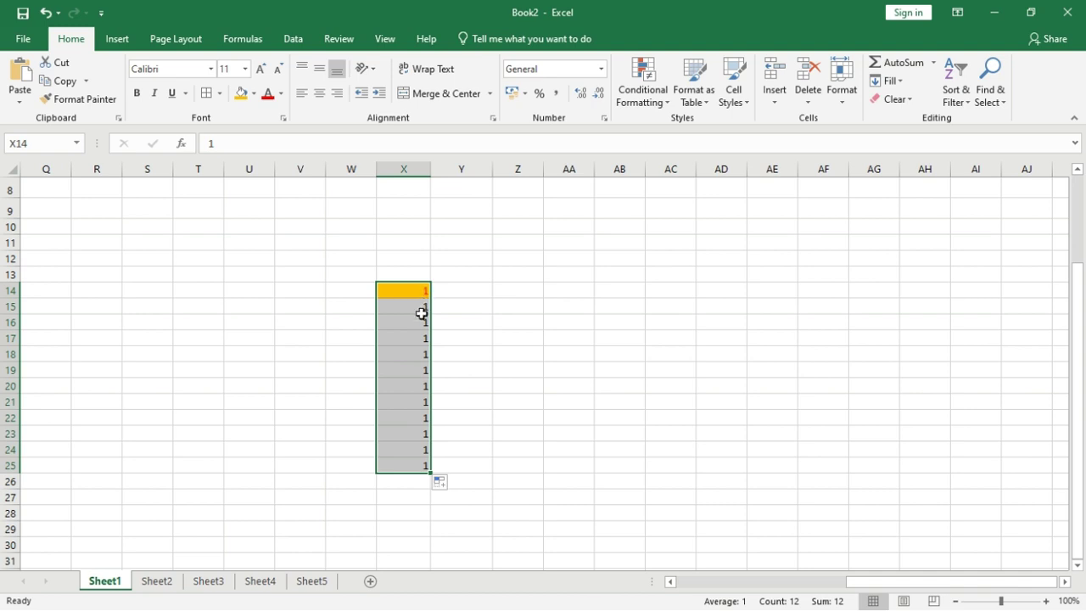
pyautogui.click(439, 482)
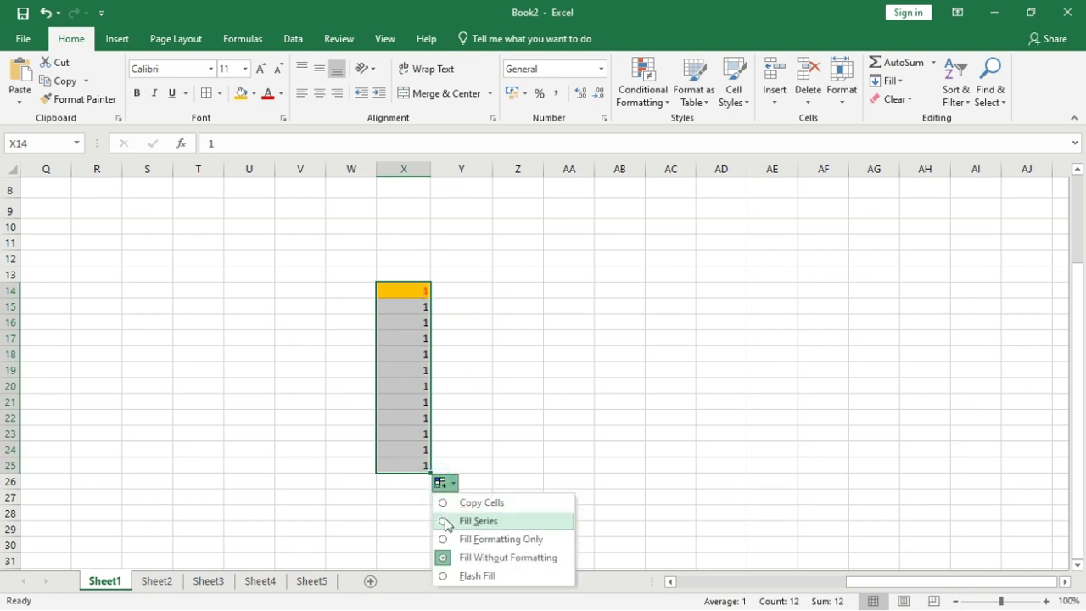
pyautogui.click(446, 520)
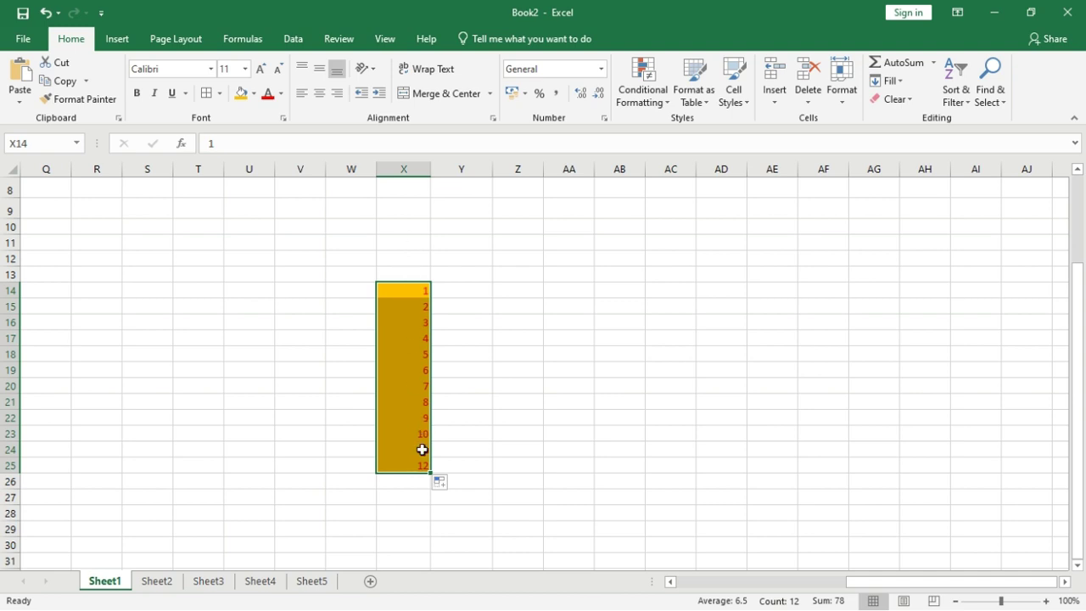
# Step: Clear the formats from the numbered cells X14:X25, then undo to restore the orange fill
pyautogui.hotkey('alt', 'h')
pyautogui.press('e')
pyautogui.press('Escape')
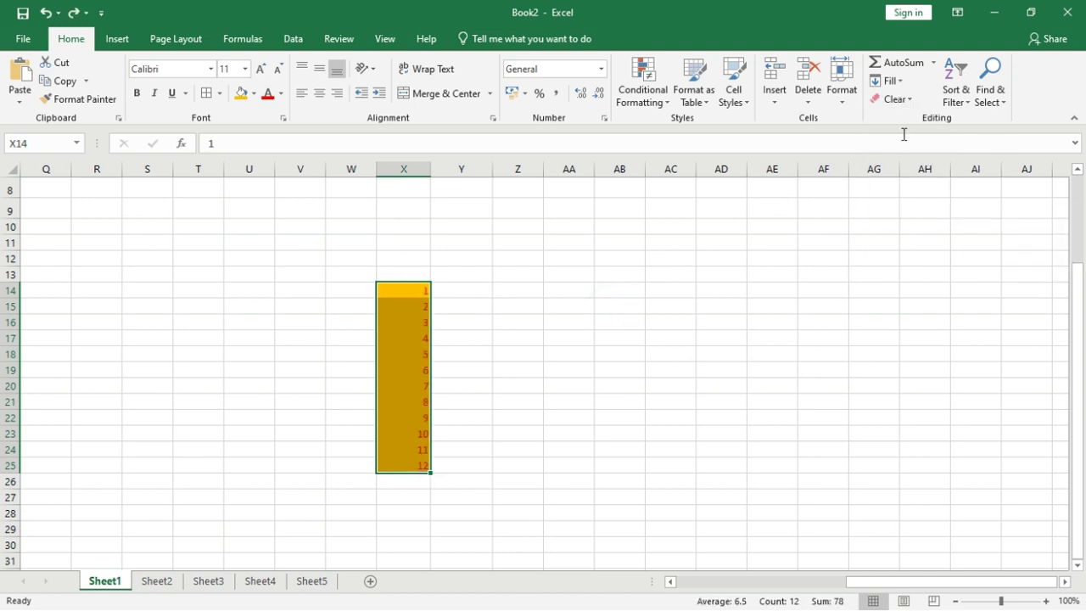
pyautogui.click(901, 106)
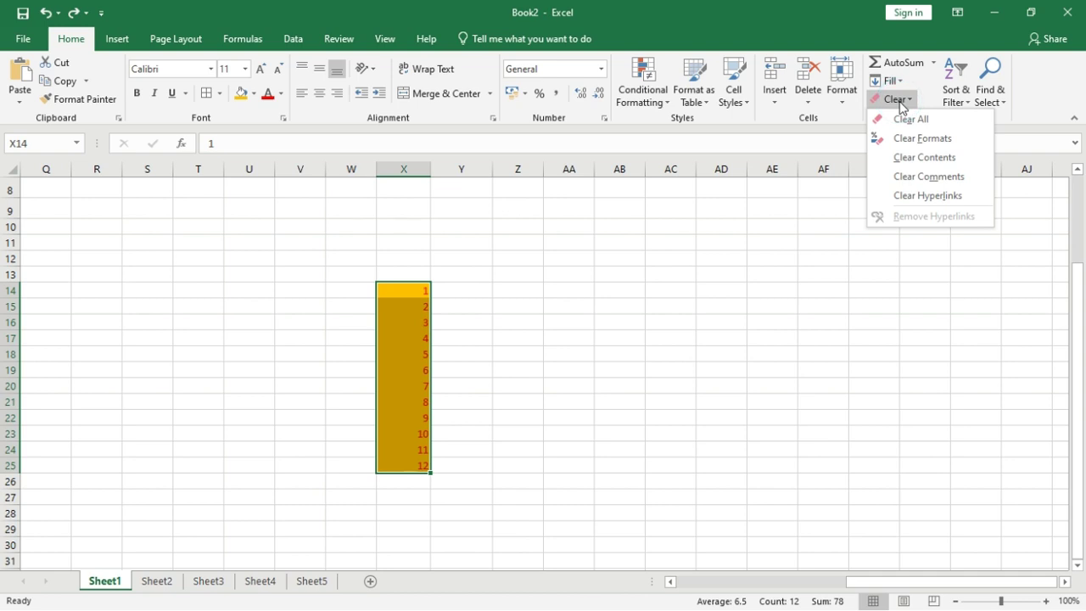
pyautogui.click(937, 140)
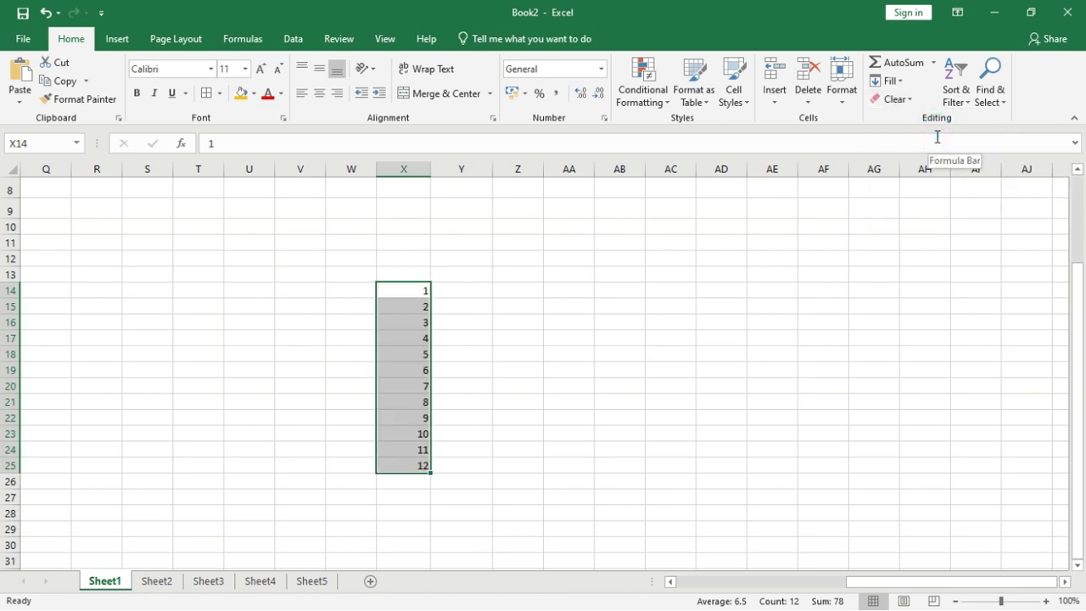
pyautogui.hotkey('ctrl', 'z')
# Step: Reopen the Clear menu without changing anything, then select the whole salary table
pyautogui.click(909, 99)
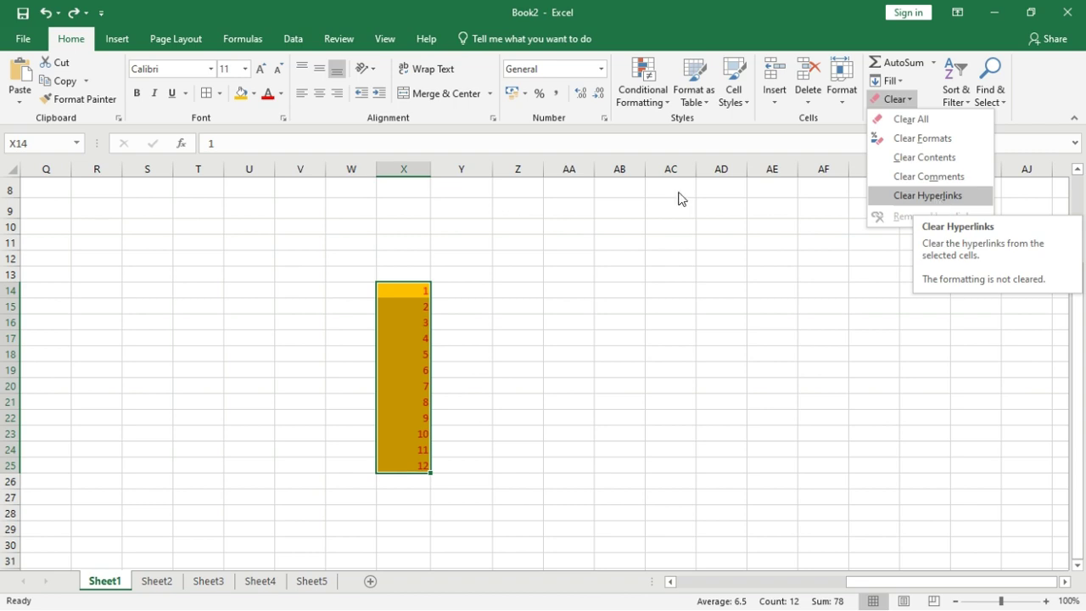
pyautogui.click(477, 293)
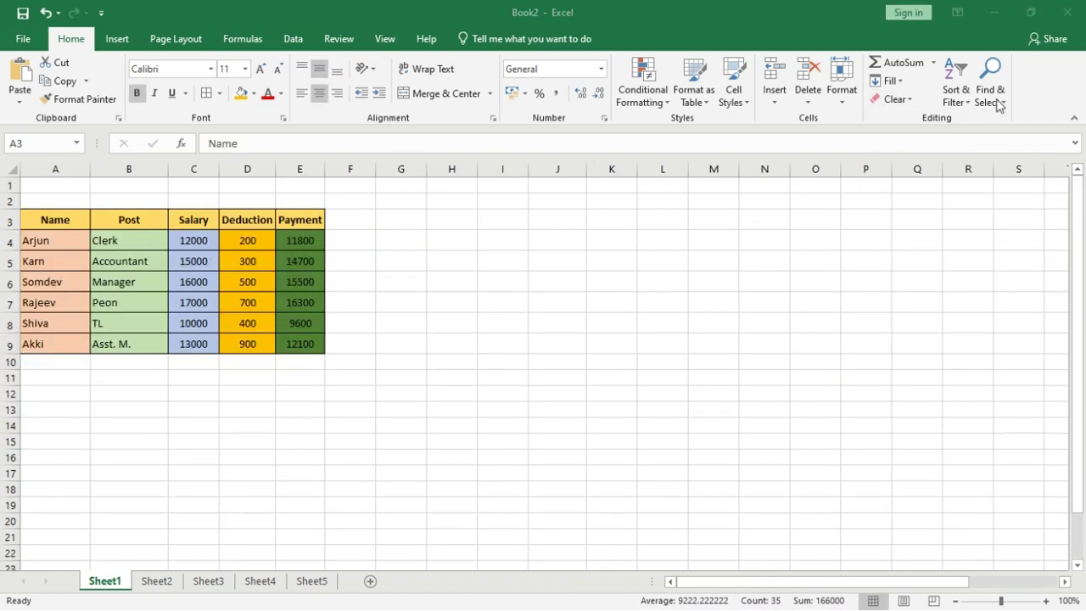
pyautogui.hotkey('ctrl', 'a')
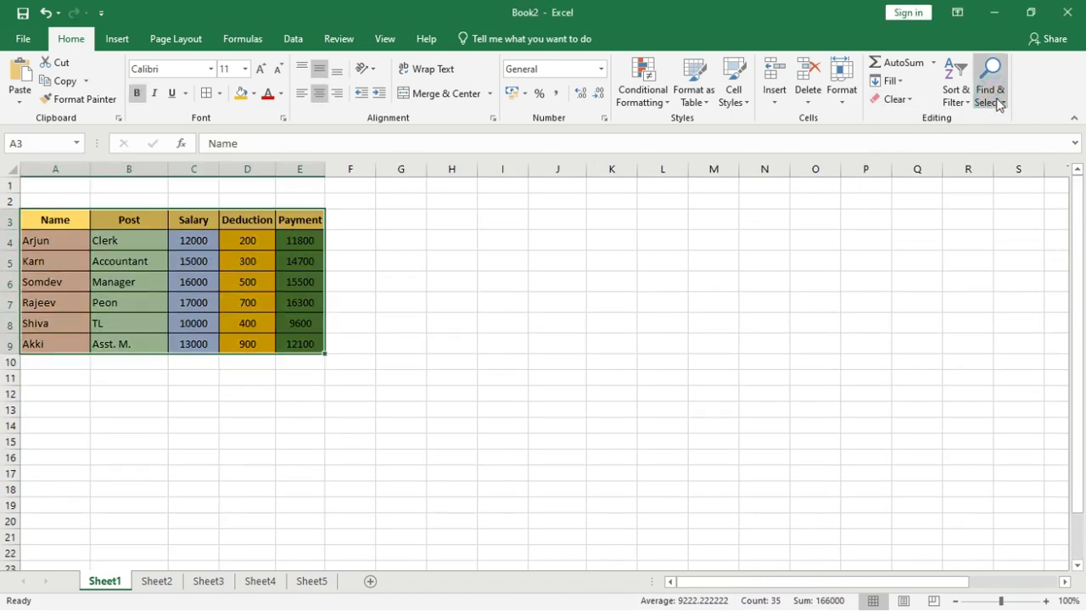
# Step: Open Find and Replace and keep the search Within Sheet and By Rows
pyautogui.click(993, 97)
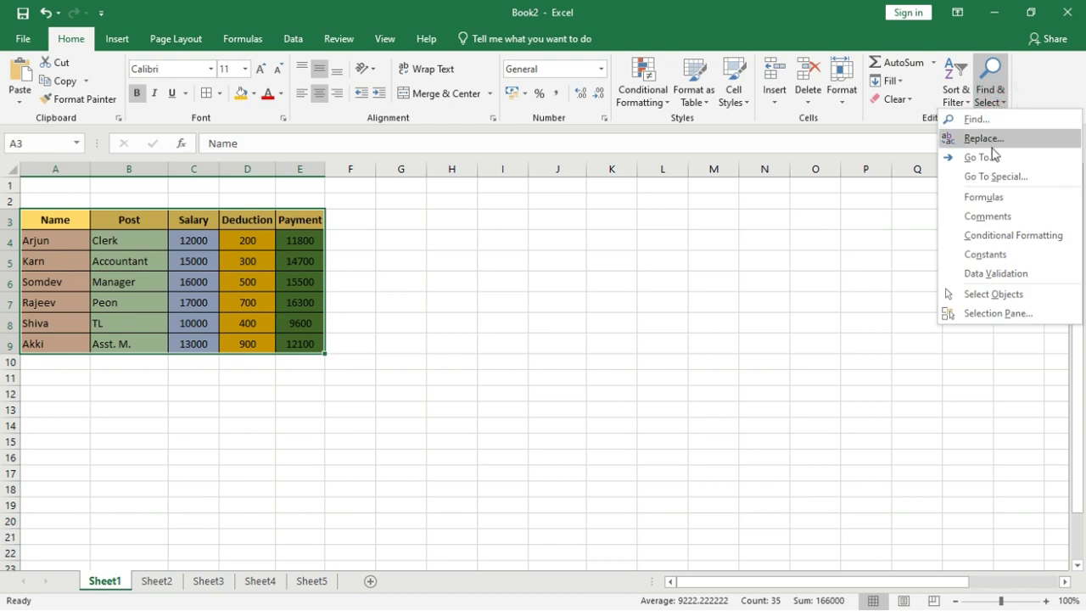
pyautogui.click(1004, 123)
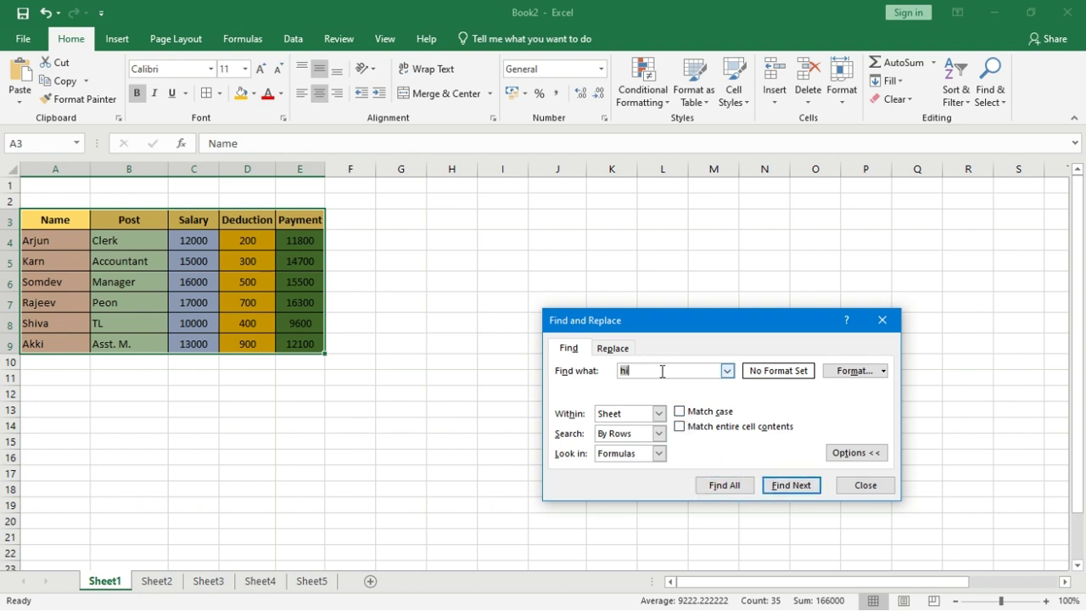
pyautogui.click(657, 414)
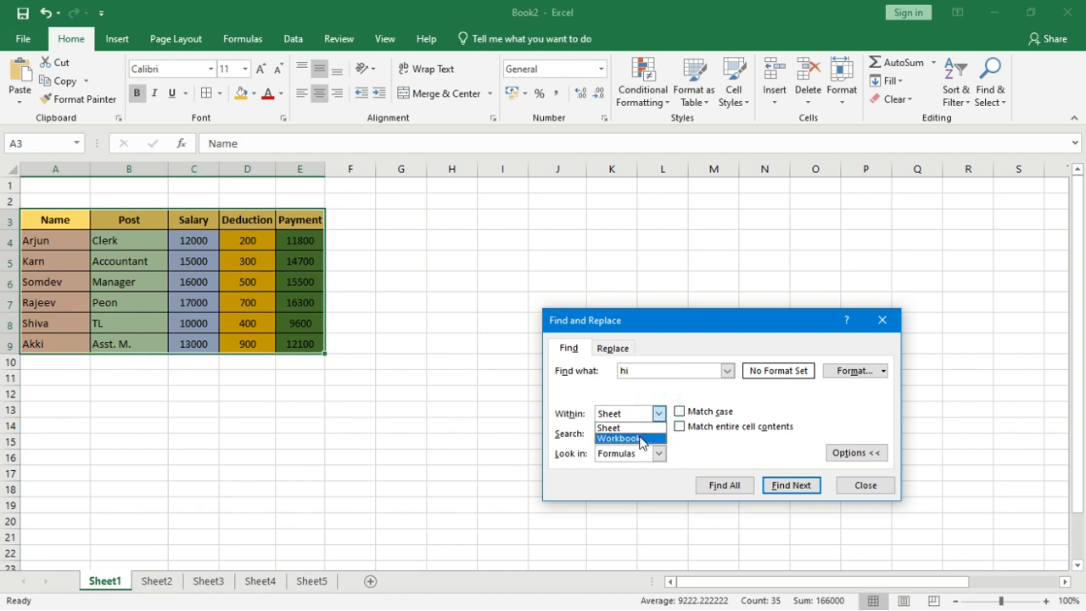
pyautogui.click(641, 429)
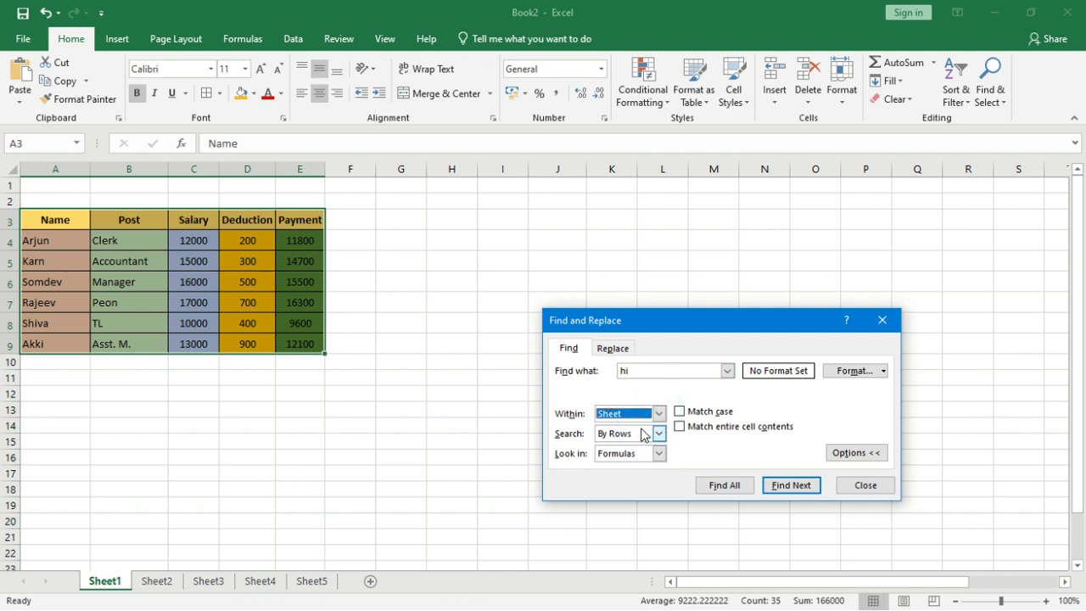
pyautogui.click(658, 434)
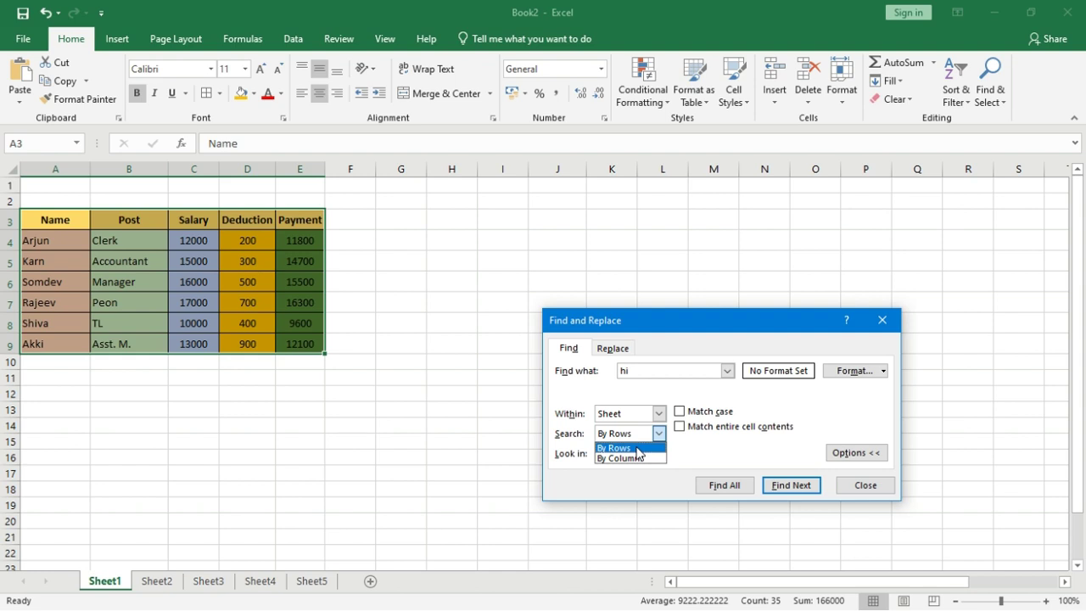
pyautogui.click(637, 449)
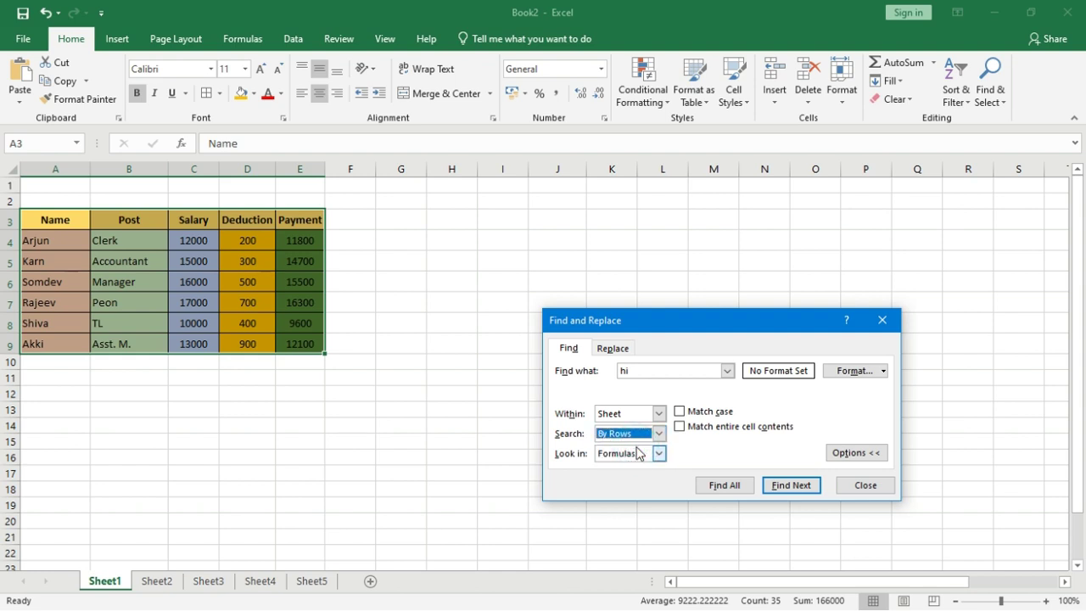
pyautogui.click(848, 372)
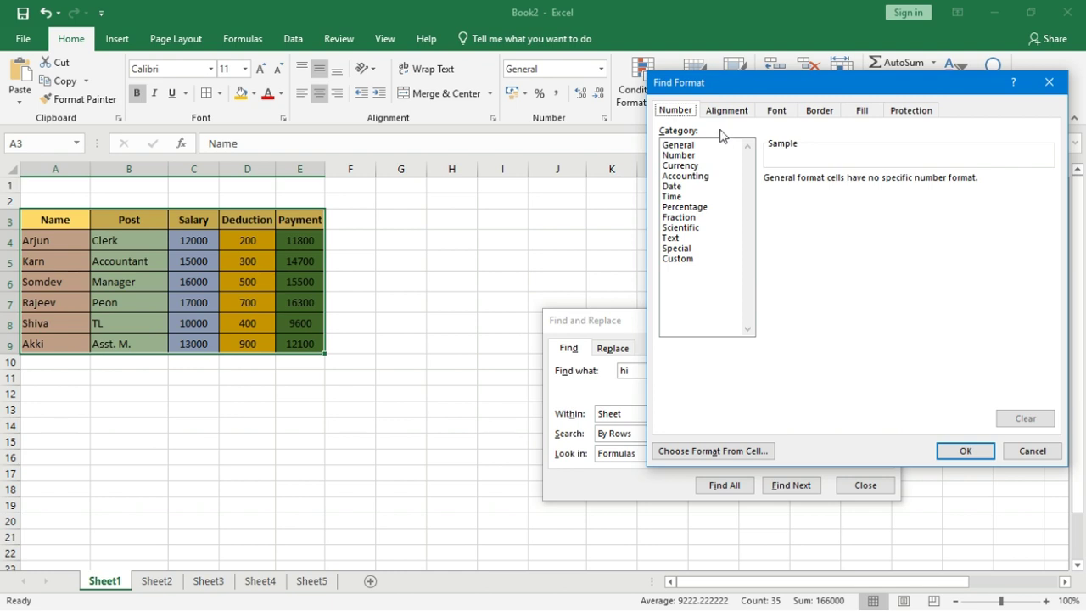
pyautogui.click(771, 112)
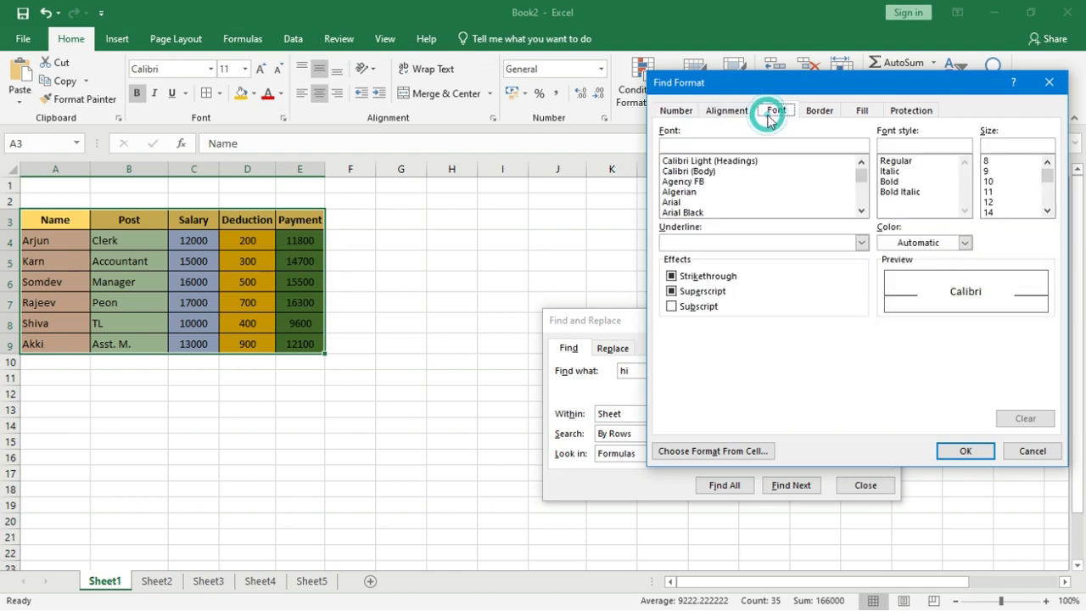
pyautogui.click(687, 182)
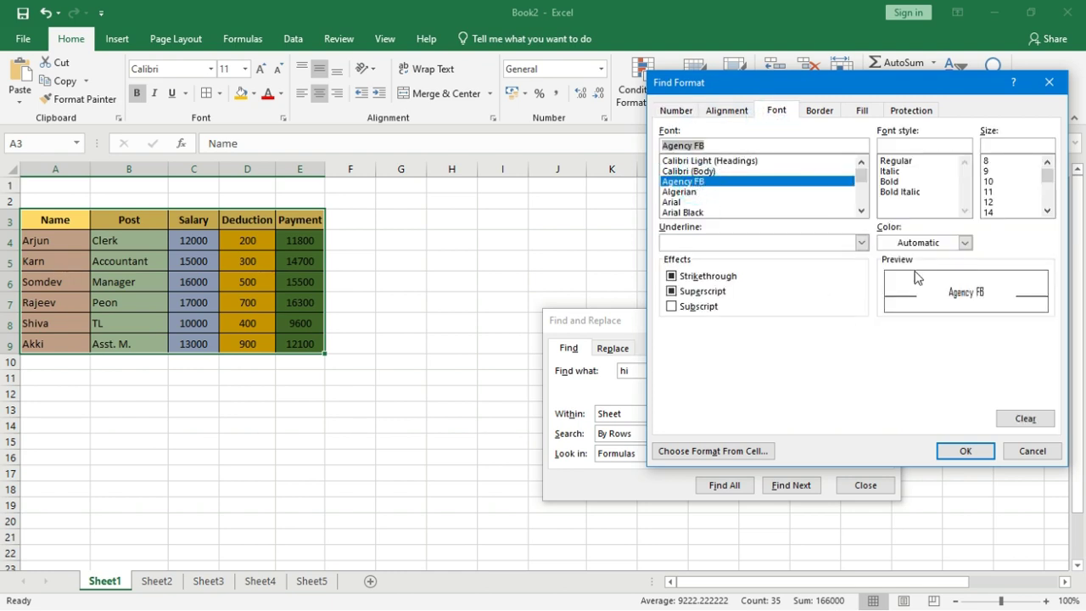
pyautogui.click(992, 212)
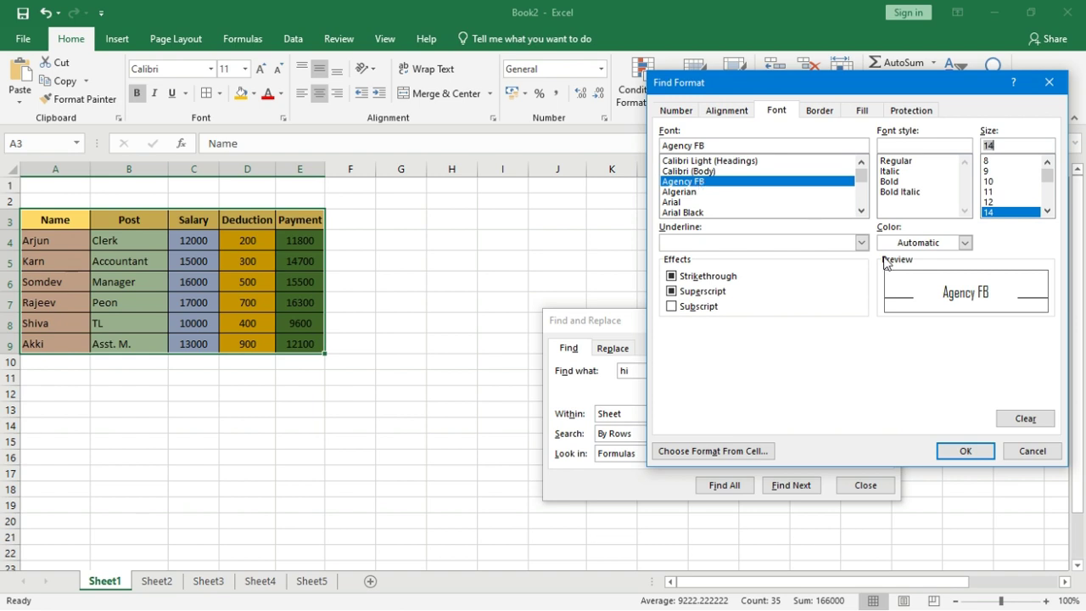
pyautogui.click(1009, 452)
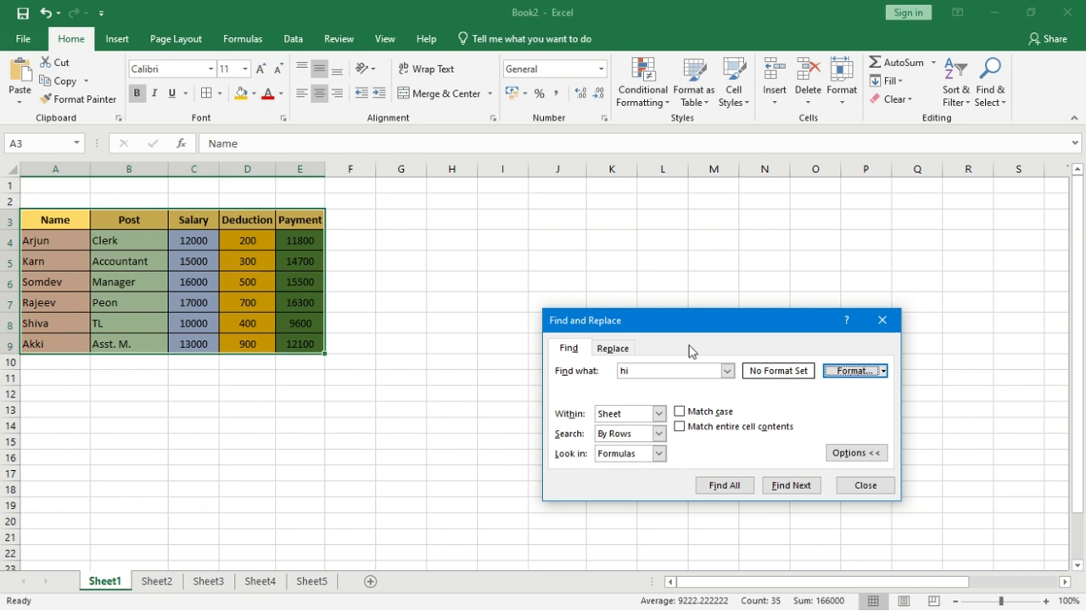
# Step: Review the Replace tab's Find what 'hi' and Replace with fields, then close the dialog
pyautogui.click(616, 349)
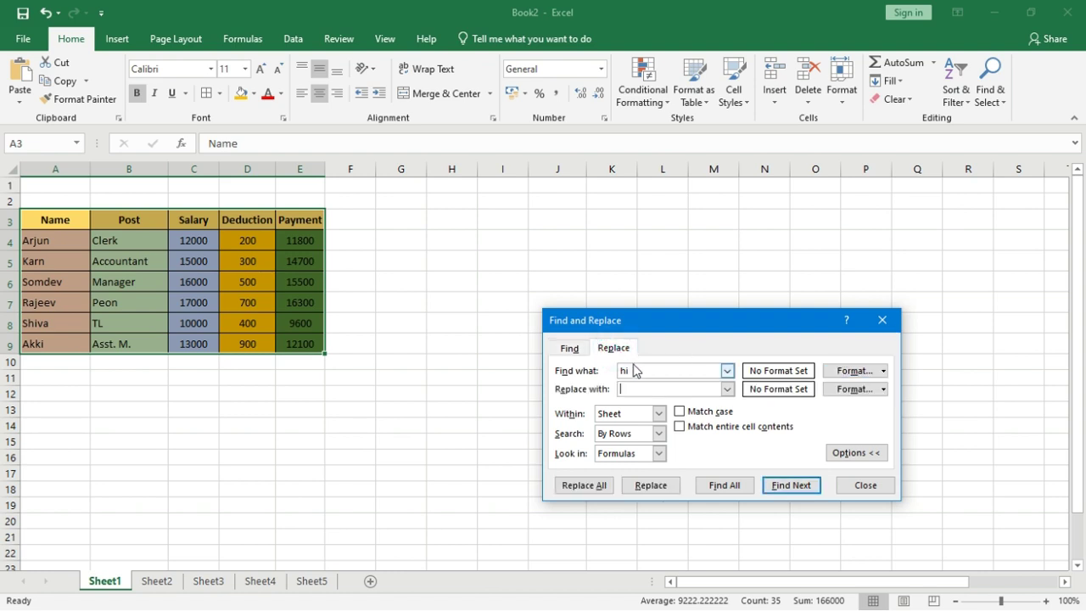
pyautogui.click(638, 387)
pyautogui.click(646, 370)
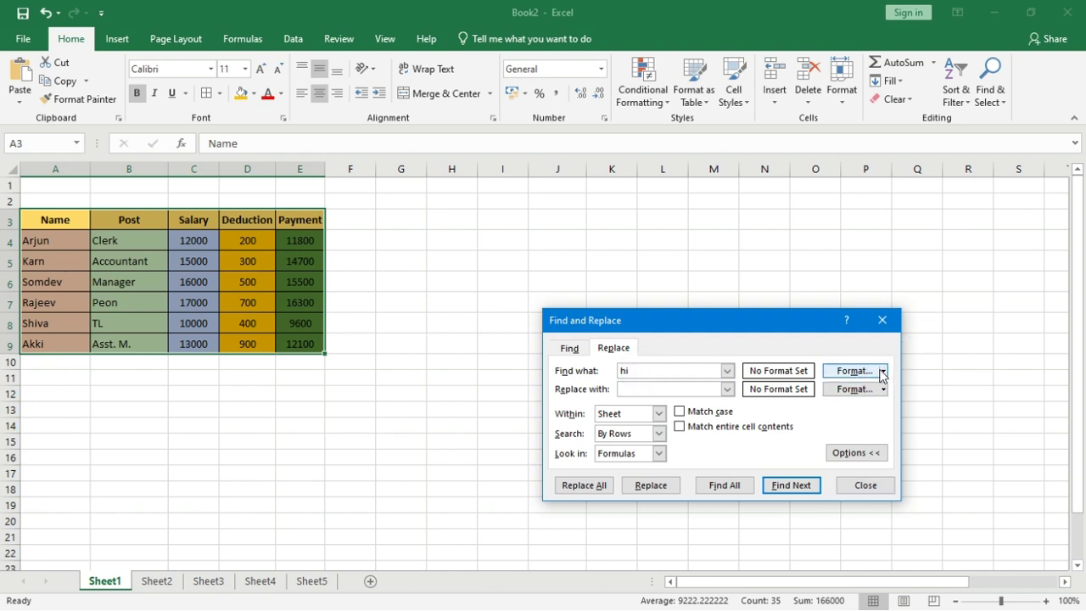
pyautogui.click(645, 389)
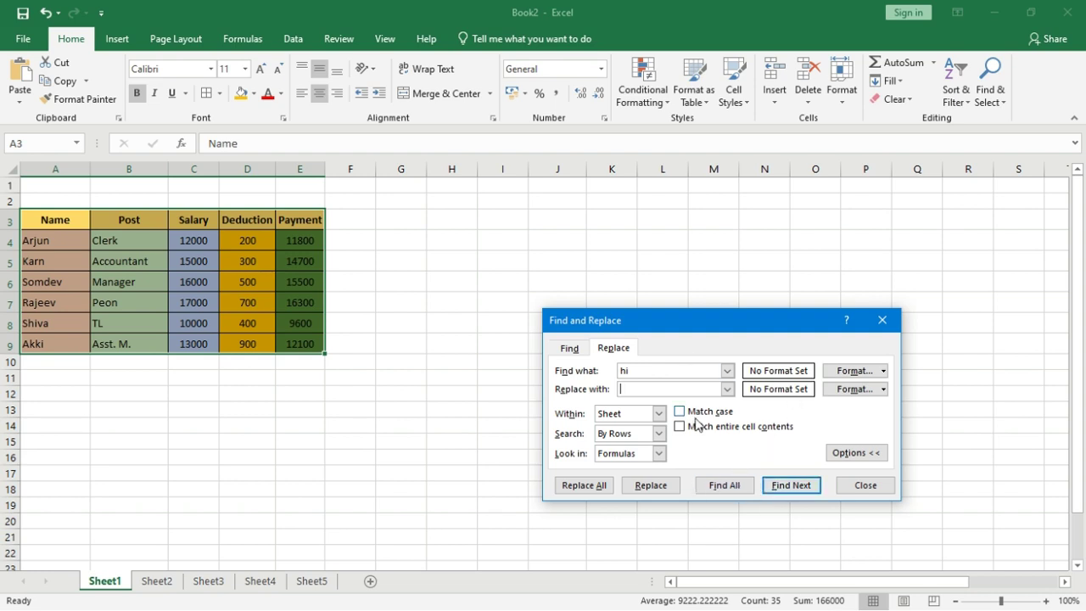
pyautogui.click(864, 485)
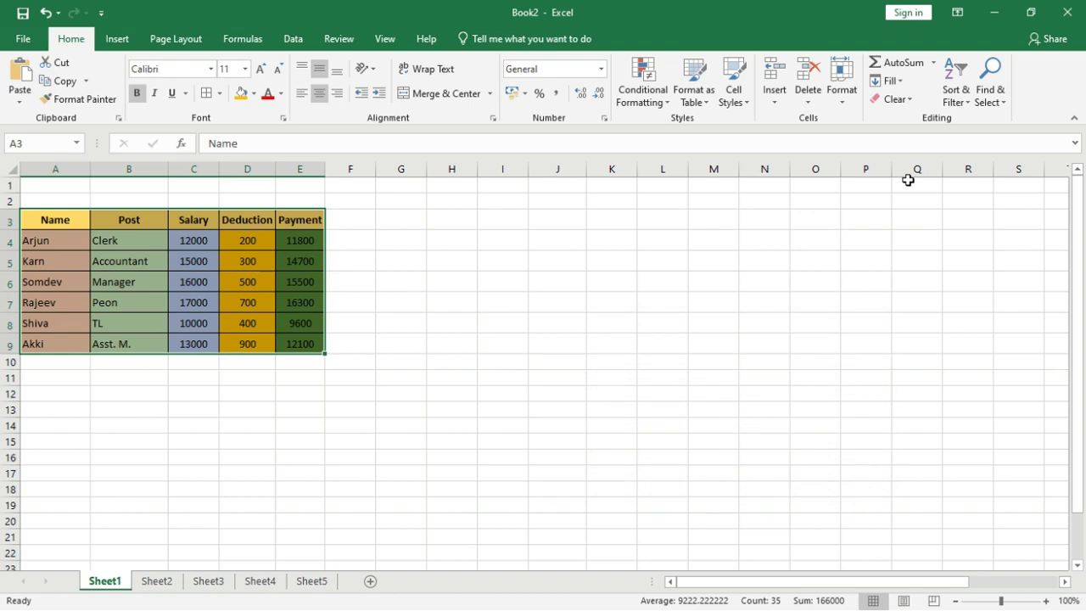
pyautogui.click(986, 97)
pyautogui.click(981, 159)
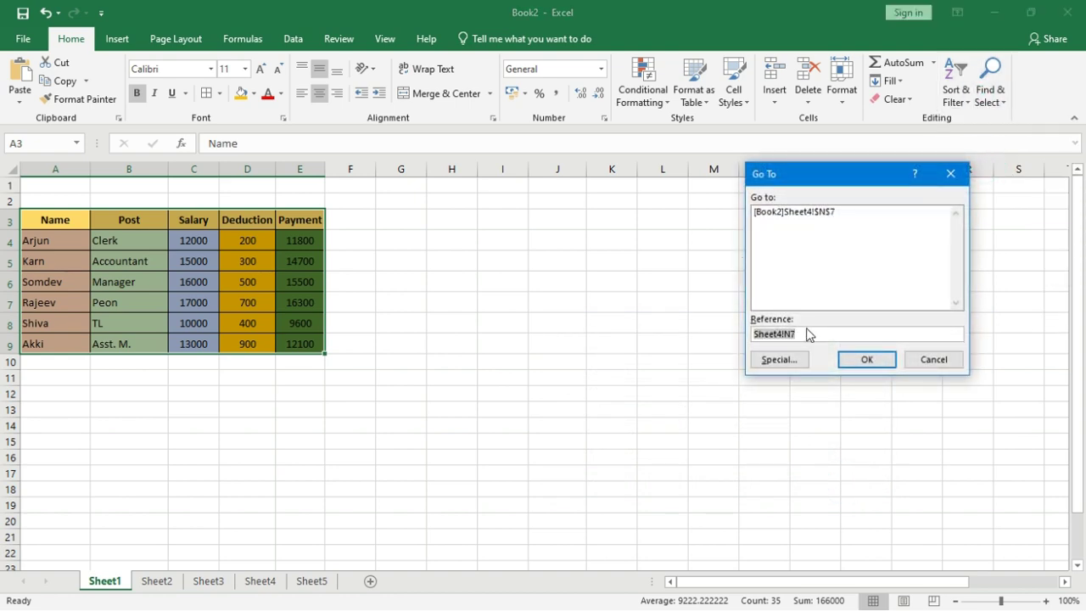
pyautogui.press('BackSpace')
pyautogui.click(851, 360)
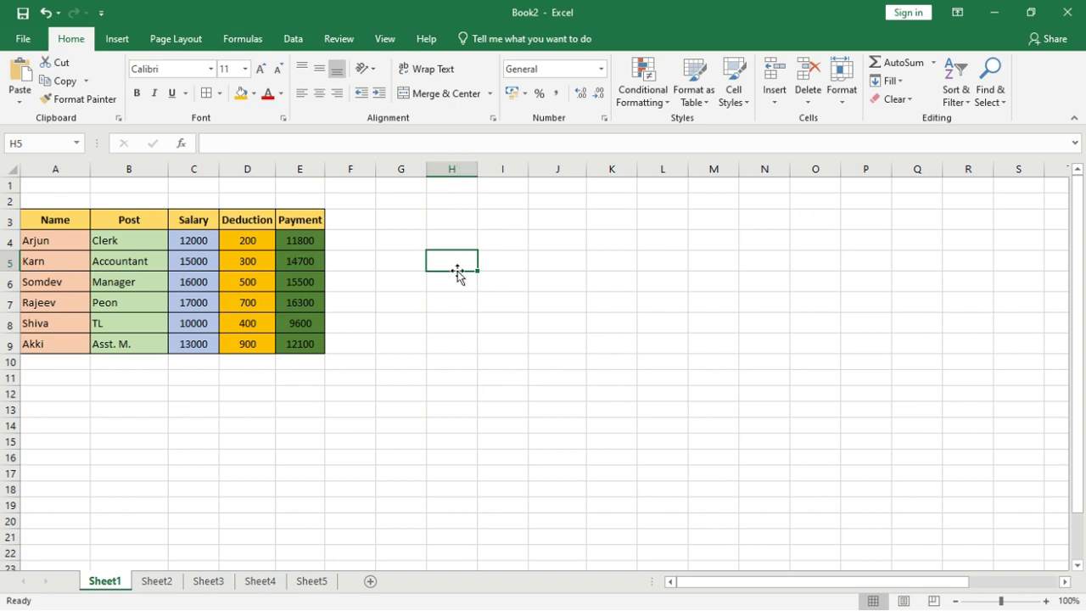
pyautogui.click(30, 143)
pyautogui.press('BackSpace')
pyautogui.write('J10')
pyautogui.press('Return')
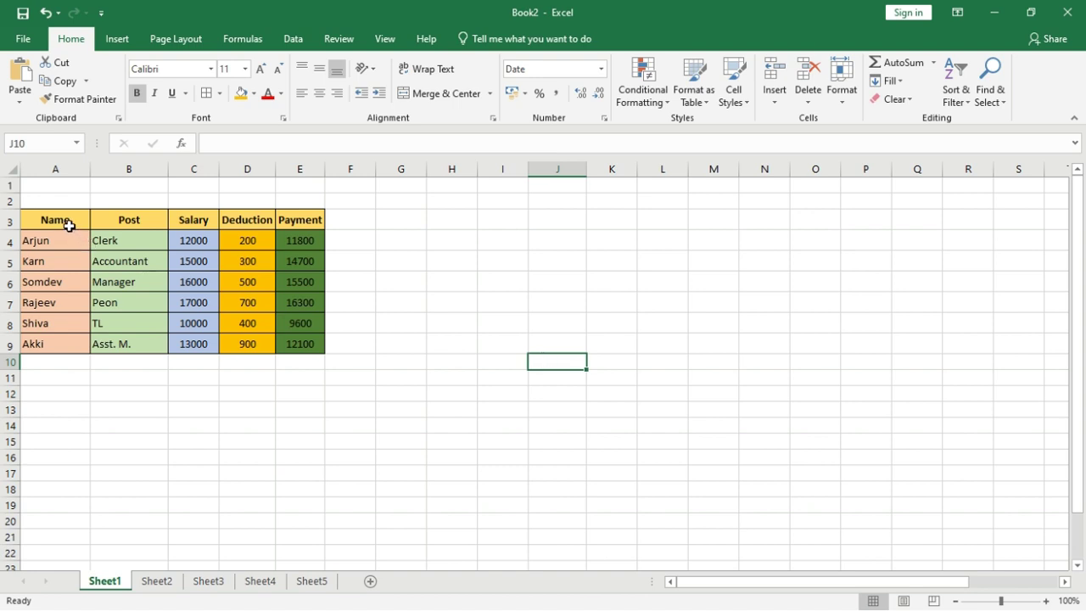
pyautogui.moveTo(62, 221); pyautogui.dragTo(280, 341)
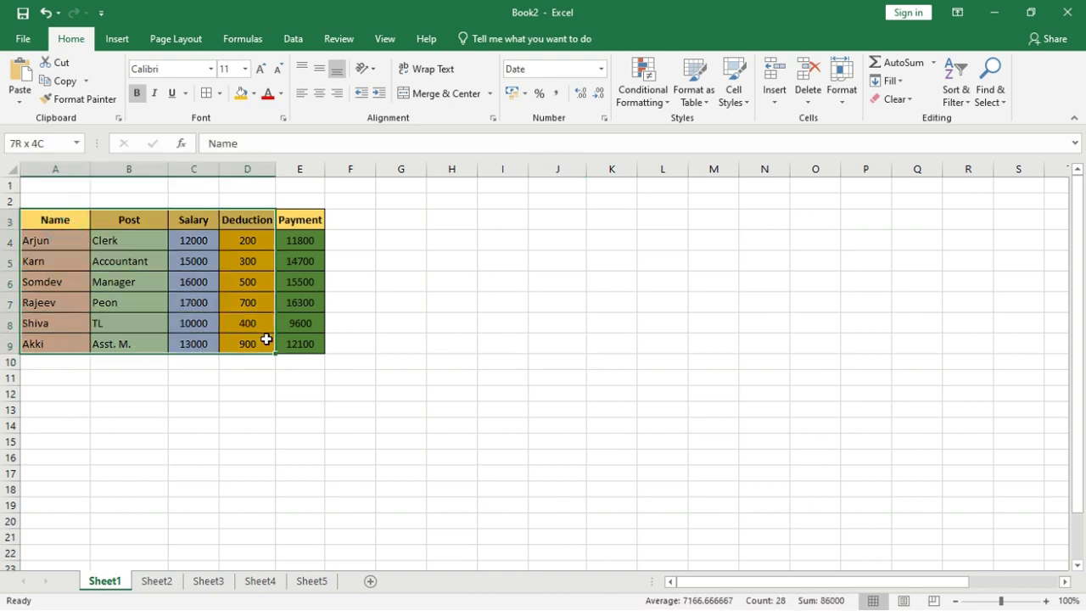
# Step: Clear all formatting from the salary table A3:E9, then run Go To Special for Comments
pyautogui.click(887, 99)
pyautogui.click(898, 139)
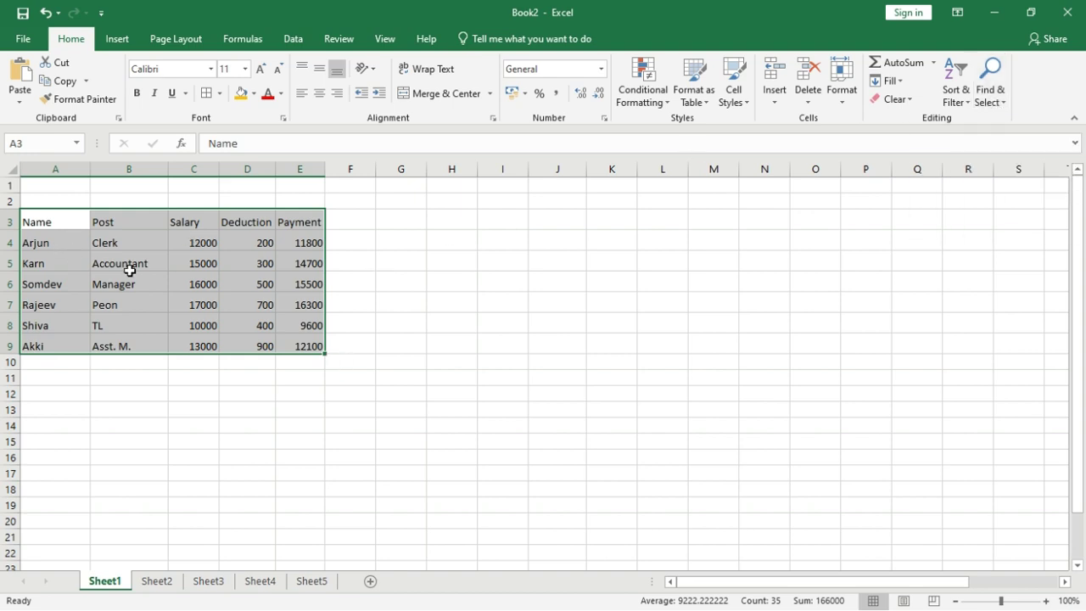
pyautogui.click(990, 97)
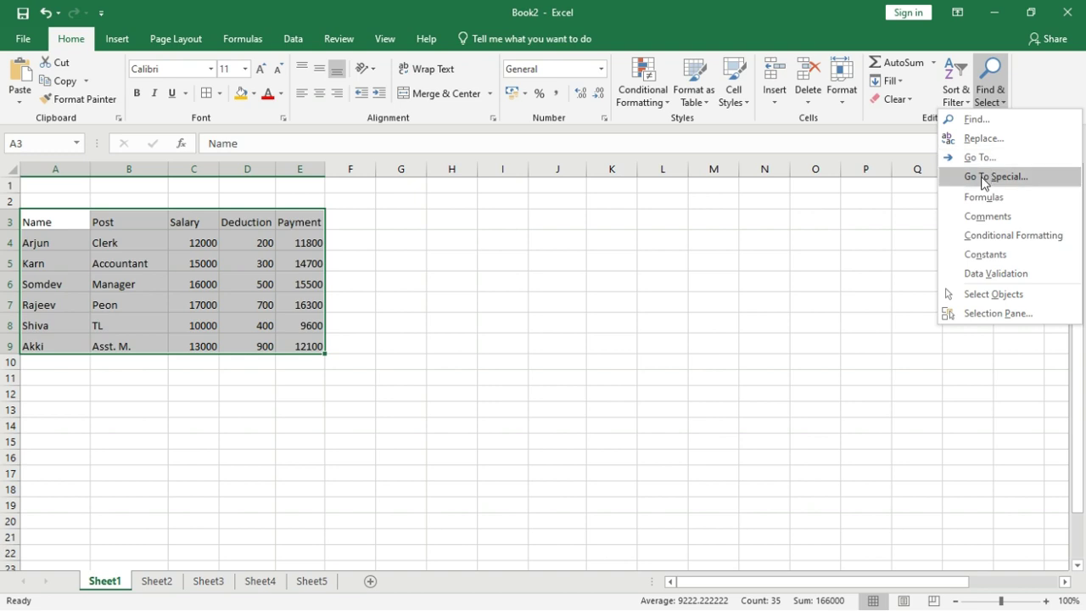
pyautogui.click(985, 177)
pyautogui.moveTo(836, 144); pyautogui.dragTo(576, 135)
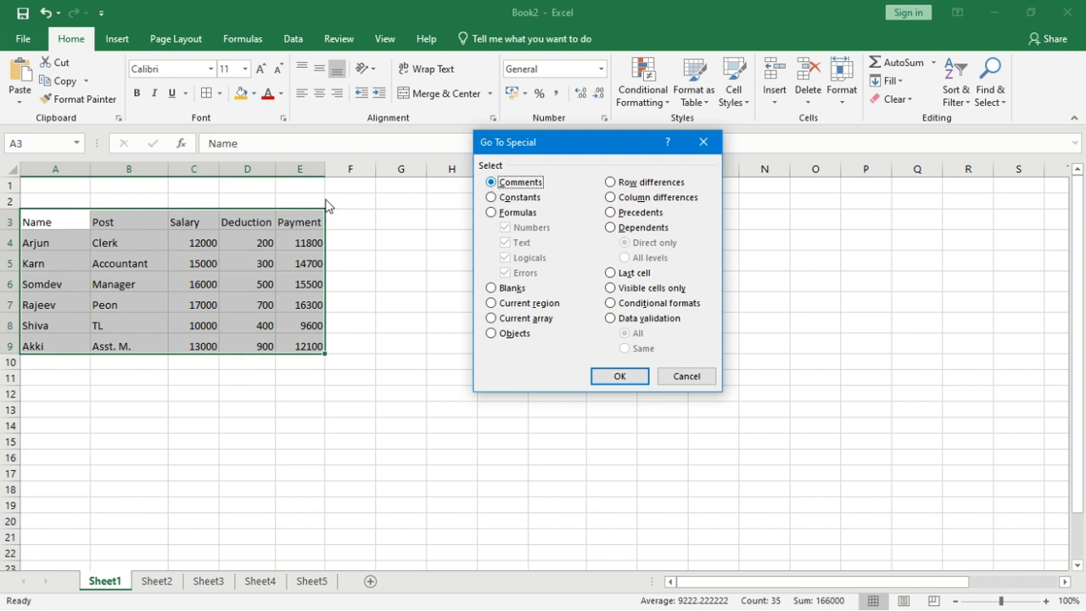
pyautogui.click(501, 185)
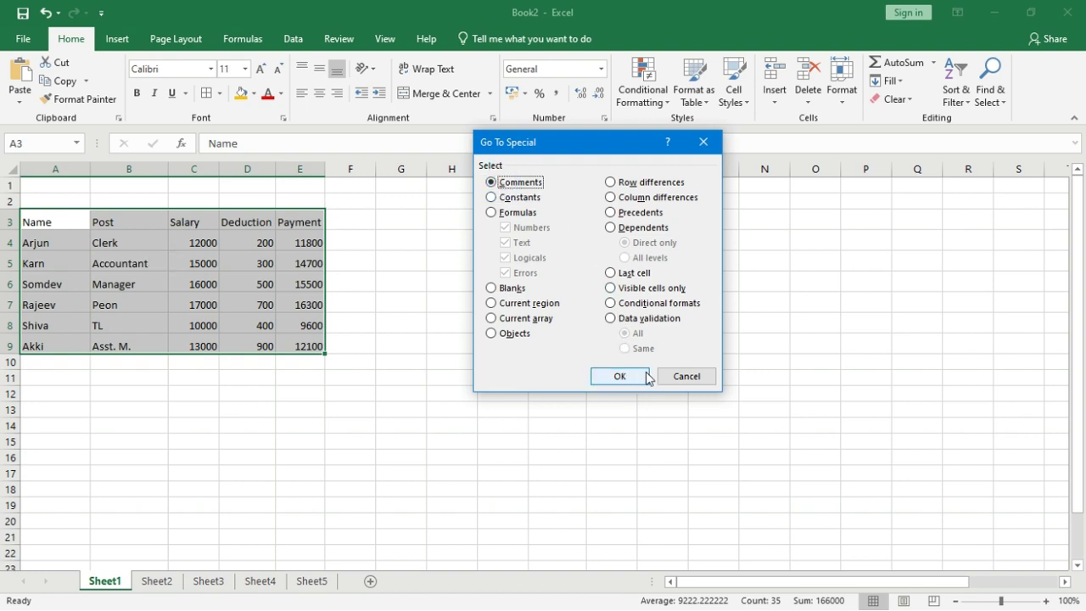
pyautogui.click(671, 379)
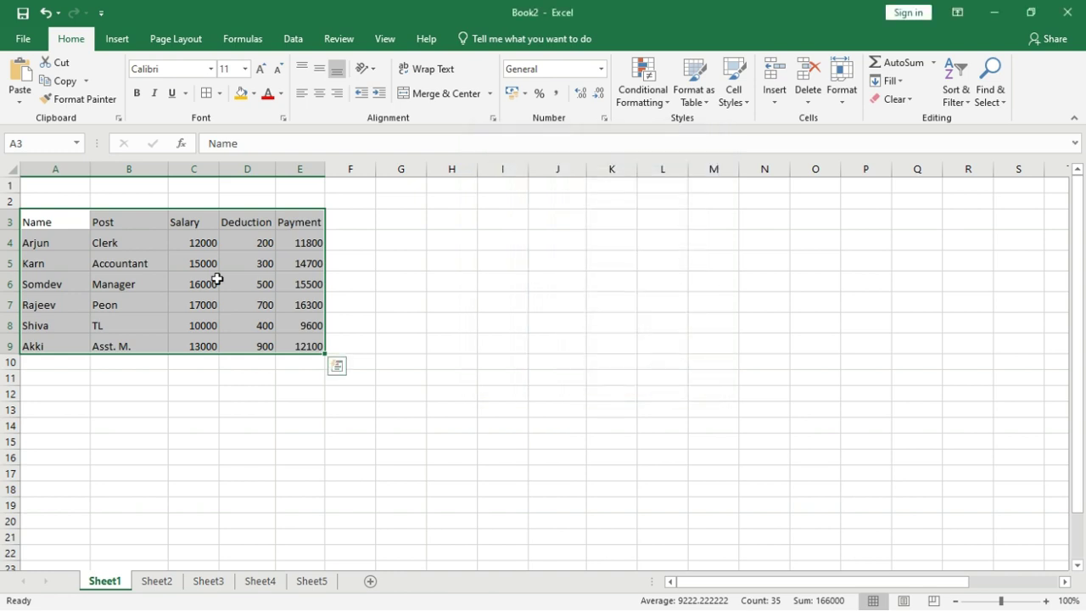
pyautogui.click(194, 268)
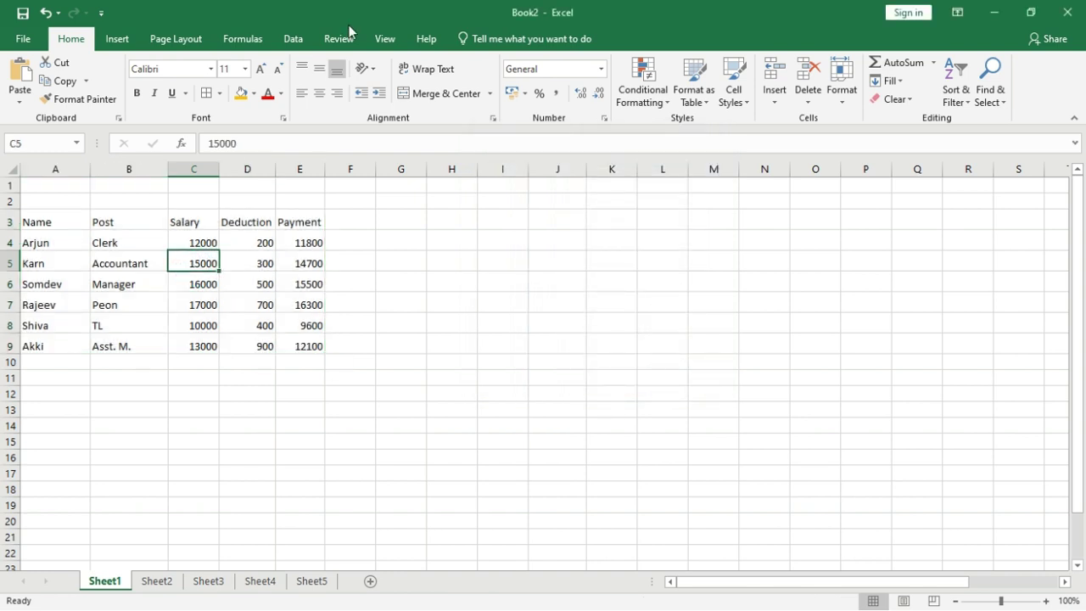
# Step: Add short typed comments to C5 (15000) and B7 (Peon)
pyautogui.rightClick(205, 265)
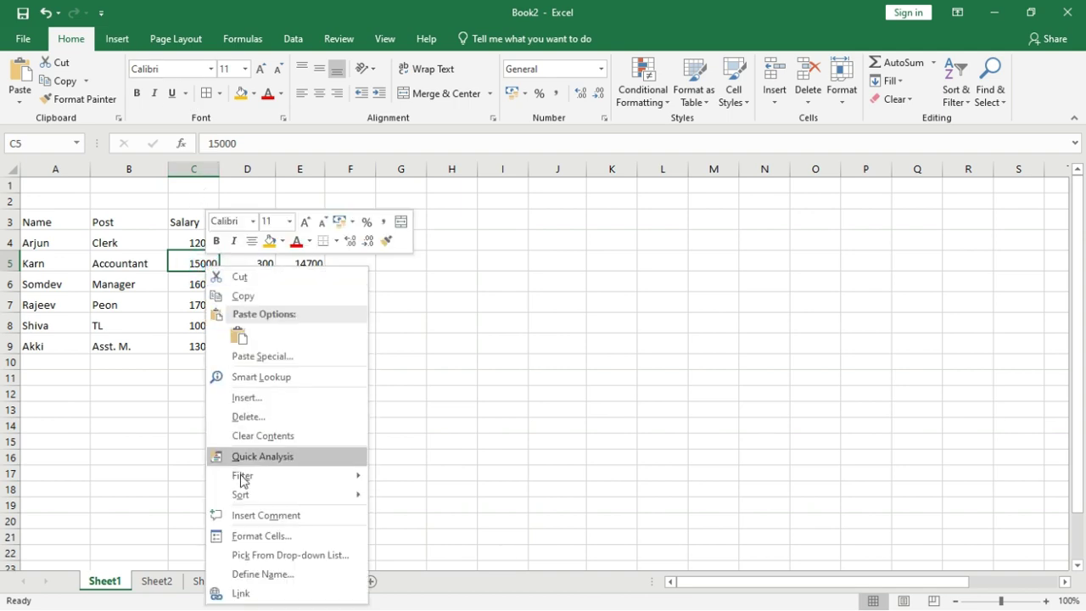
pyautogui.click(251, 517)
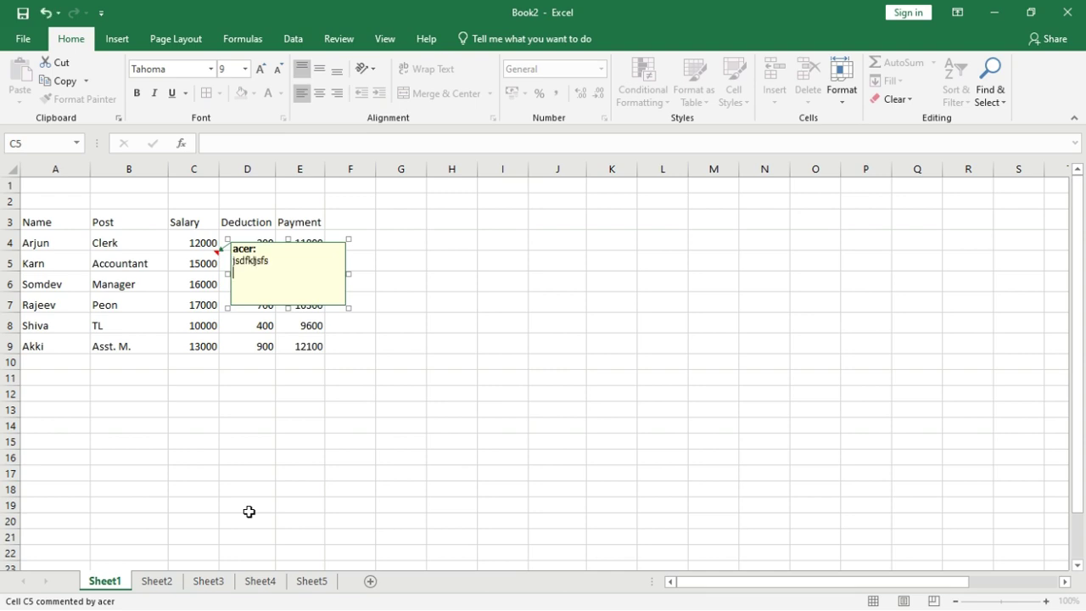
pyautogui.write('fklkjdslas')
pyautogui.click(128, 308)
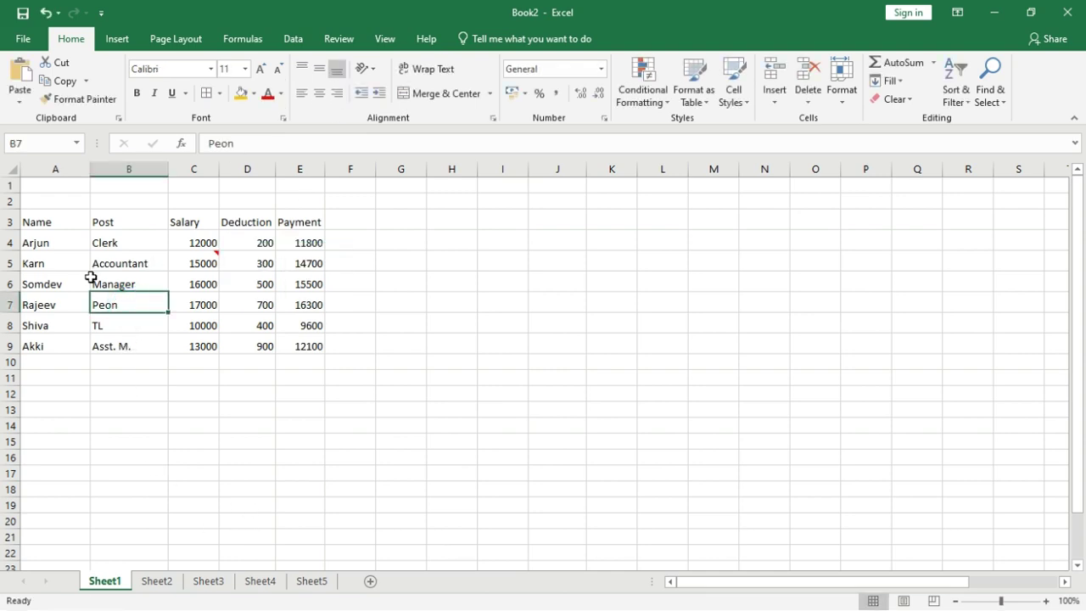
pyautogui.rightClick(113, 305)
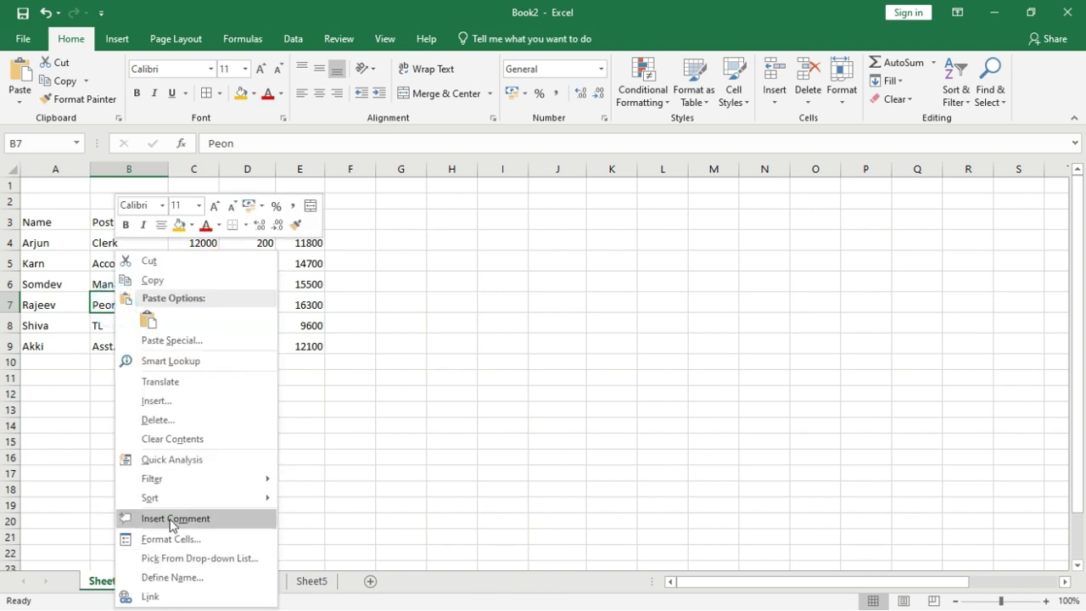
pyautogui.click(175, 519)
pyautogui.write('lasdjklfjeoiuruweoir')
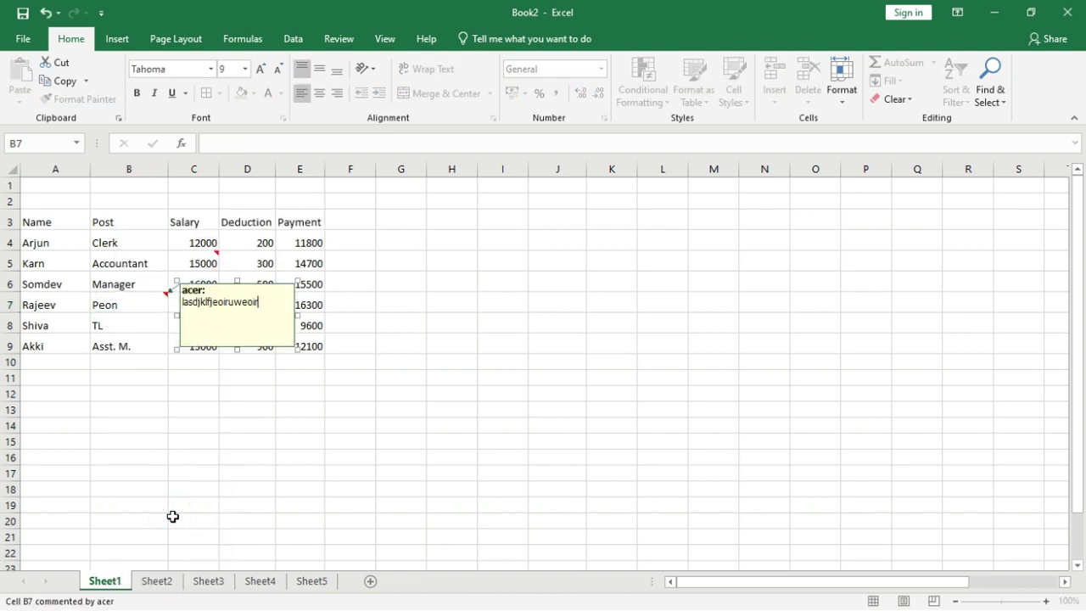
pyautogui.write('sdlfsdjal;kf')
pyautogui.click(558, 492)
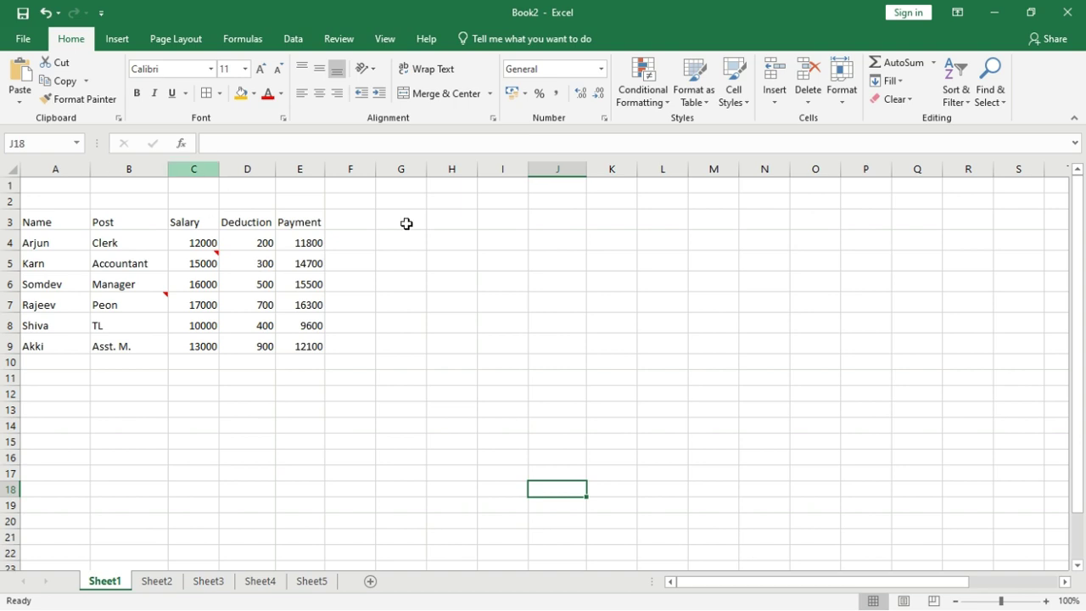
# Step: Select only the commented cells in A3:E9 using Go To Special > Comments
pyautogui.moveTo(81, 215); pyautogui.dragTo(322, 346)
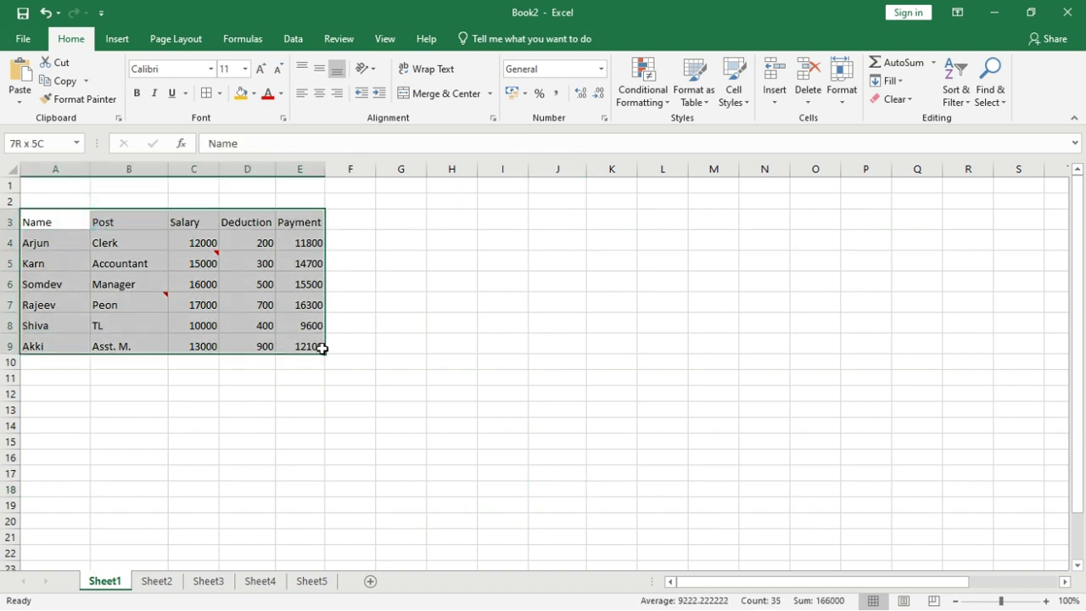
pyautogui.click(990, 85)
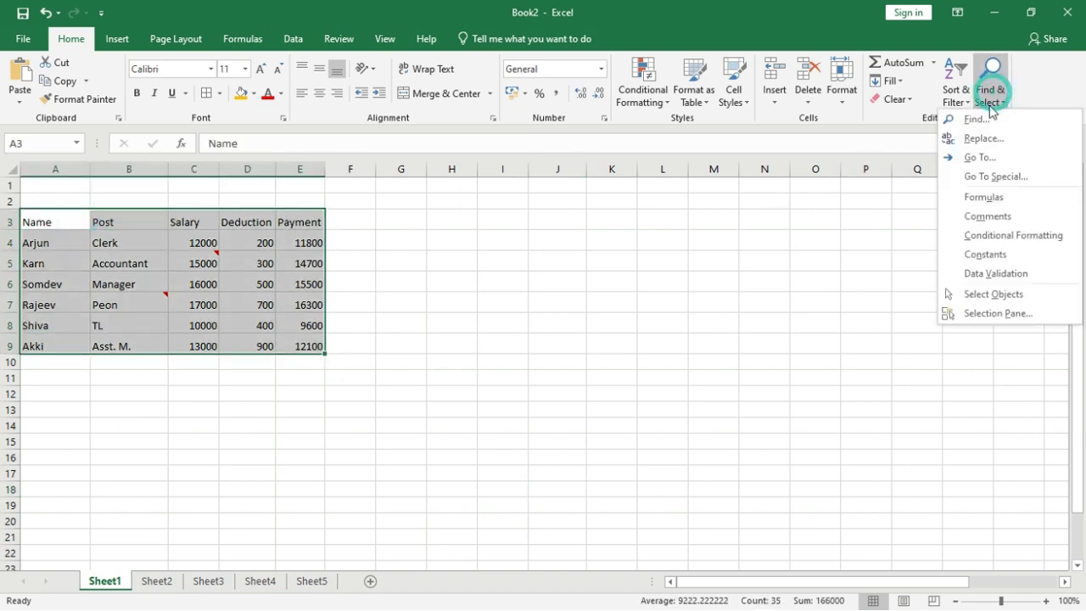
pyautogui.click(989, 176)
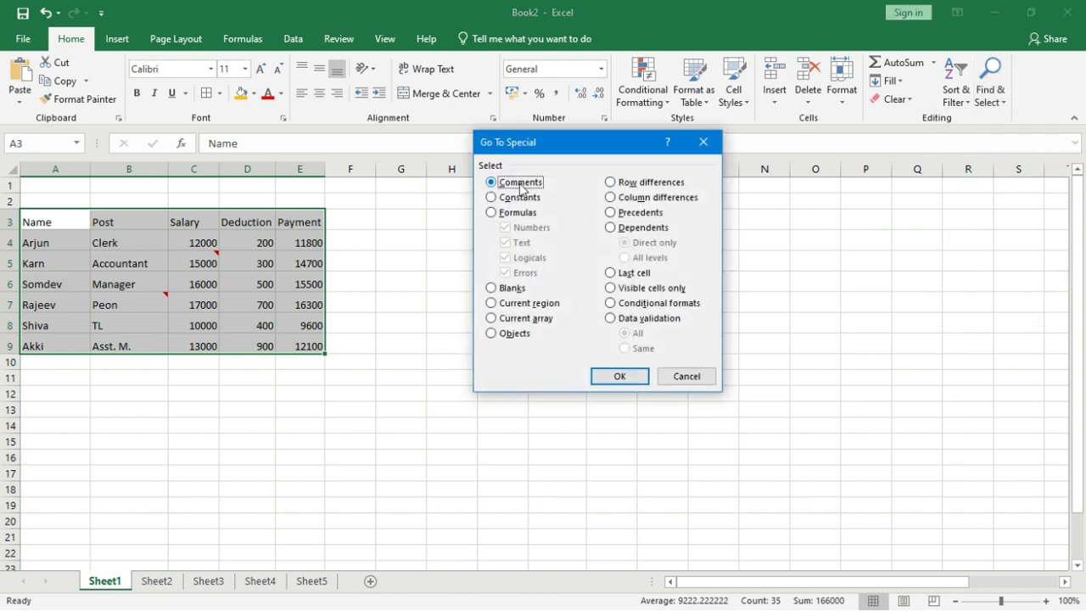
pyautogui.click(619, 377)
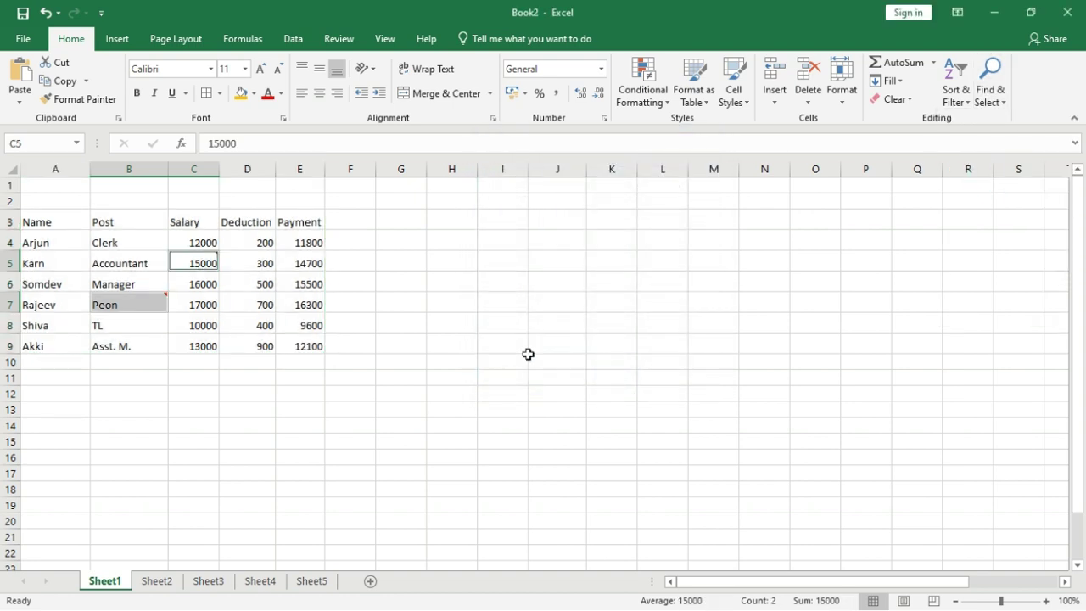
# Step: Fill the commented cells orange, then undo the fill and select A3
pyautogui.moveTo(205, 263)
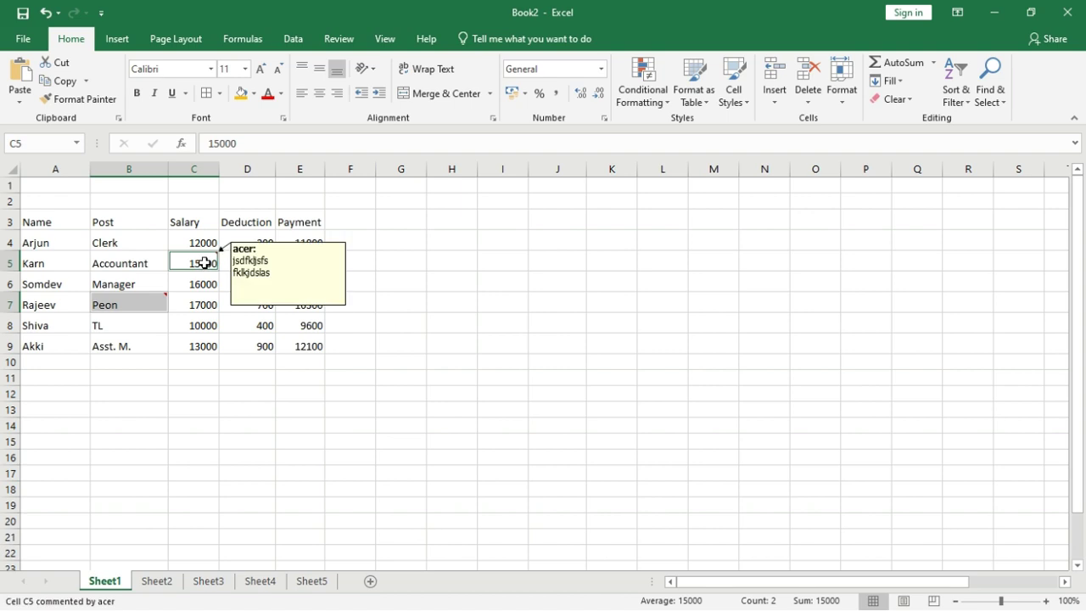
pyautogui.click(253, 93)
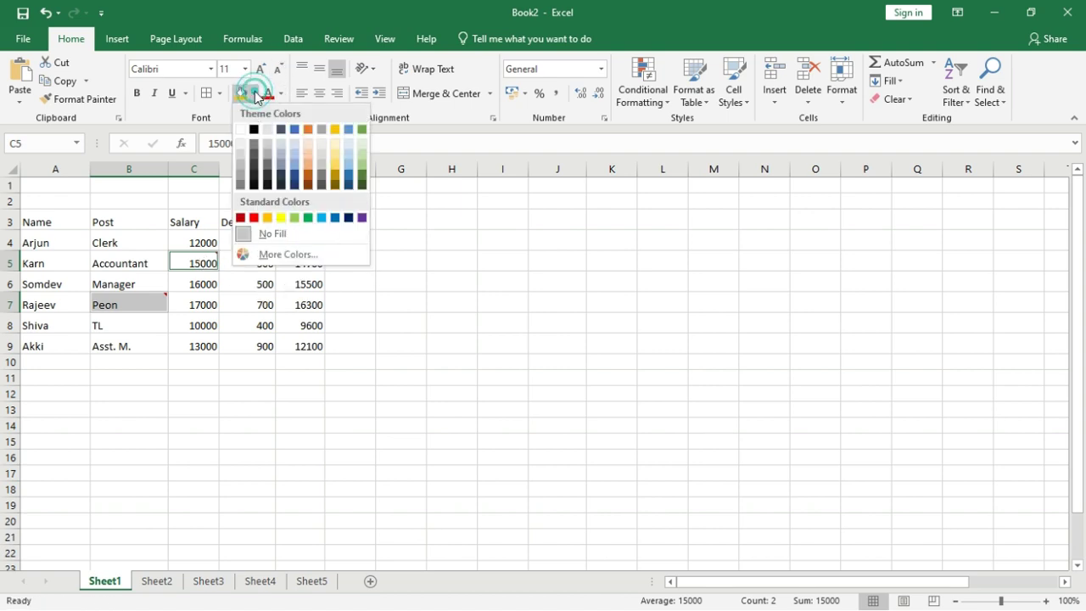
pyautogui.click(267, 218)
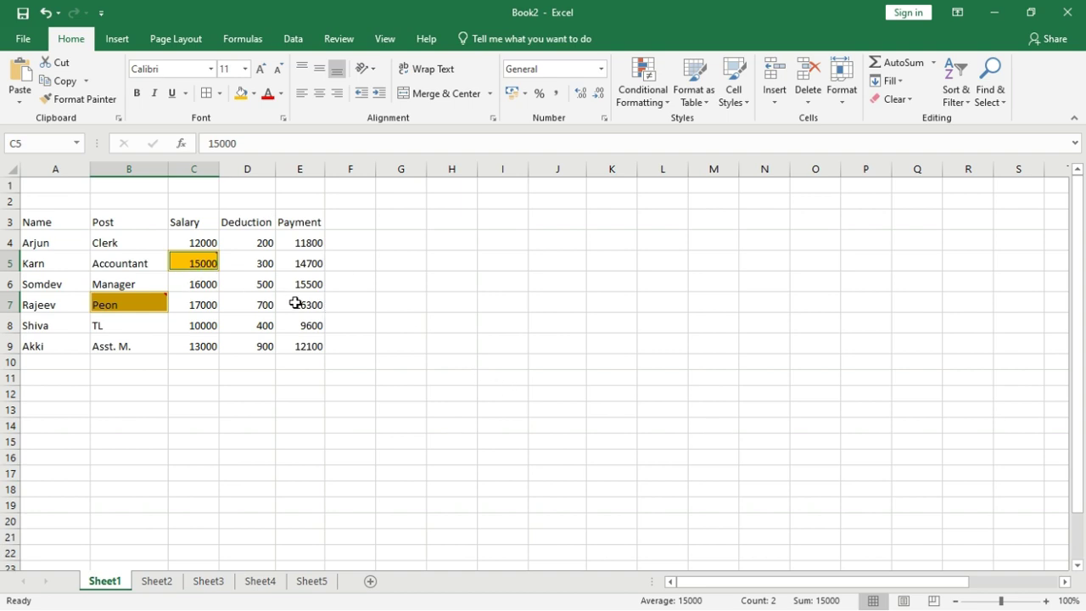
pyautogui.click(367, 330)
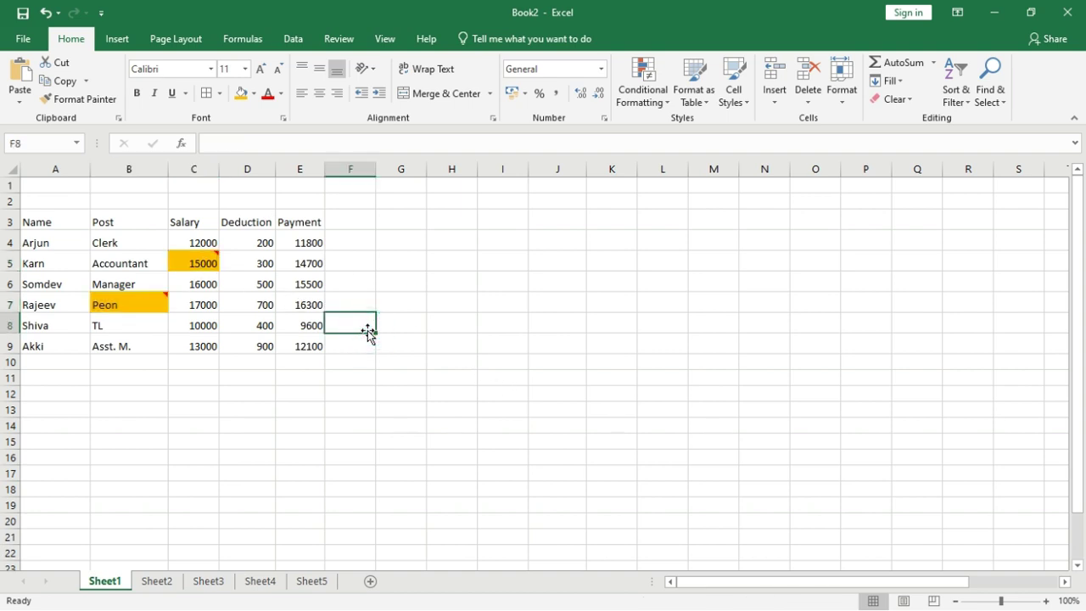
pyautogui.hotkey('ctrl', 'z')
pyautogui.click(45, 224)
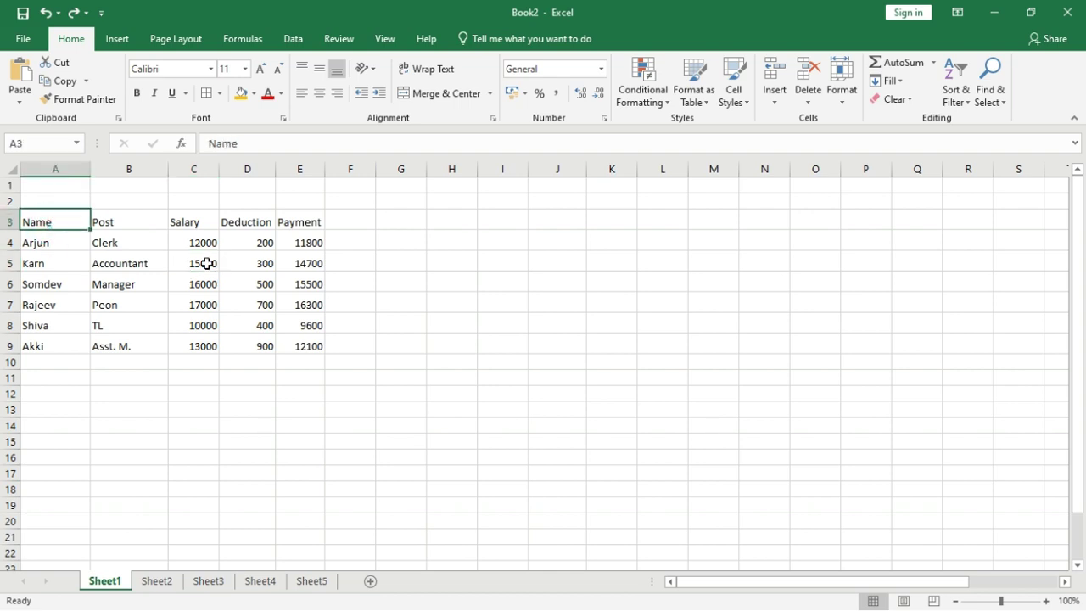
# Step: Select the table A3:E9, then use Go To Special to select only its constant cells
pyautogui.moveTo(63, 222); pyautogui.dragTo(310, 351)
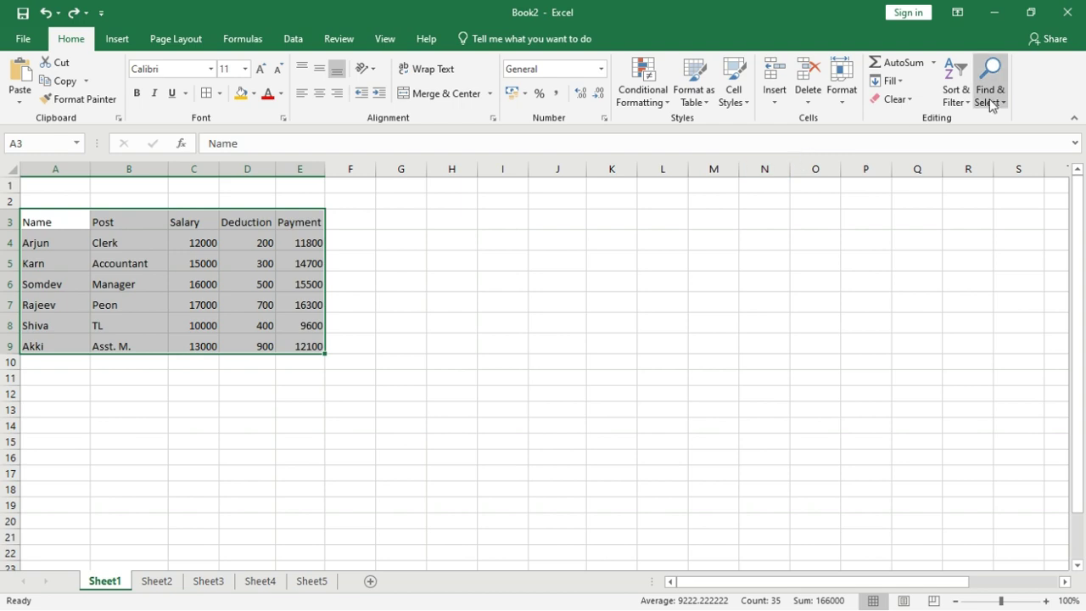
pyautogui.click(990, 98)
pyautogui.click(989, 178)
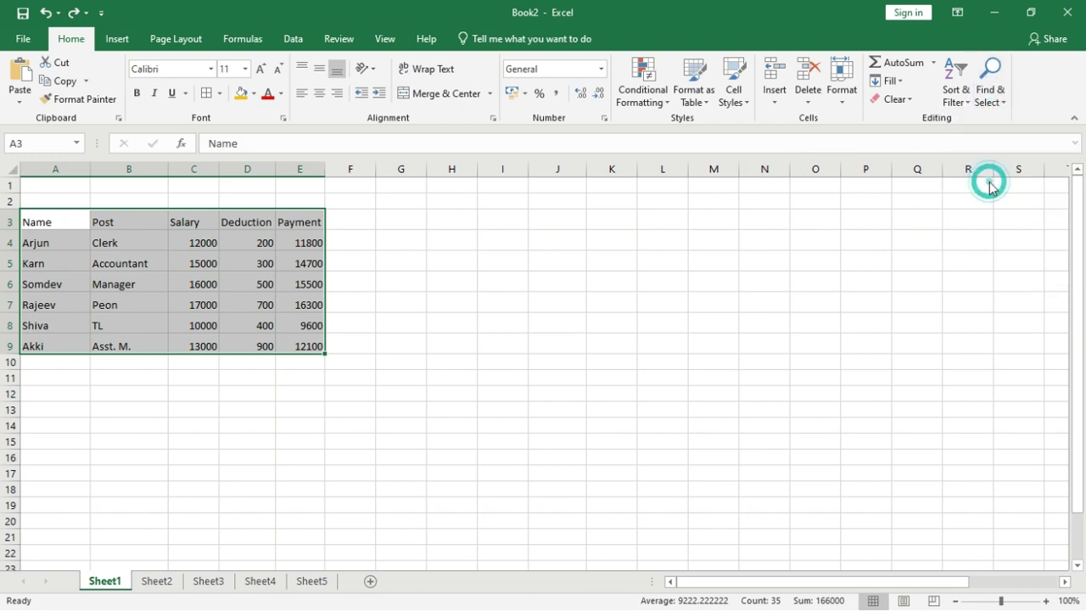
pyautogui.click(490, 196)
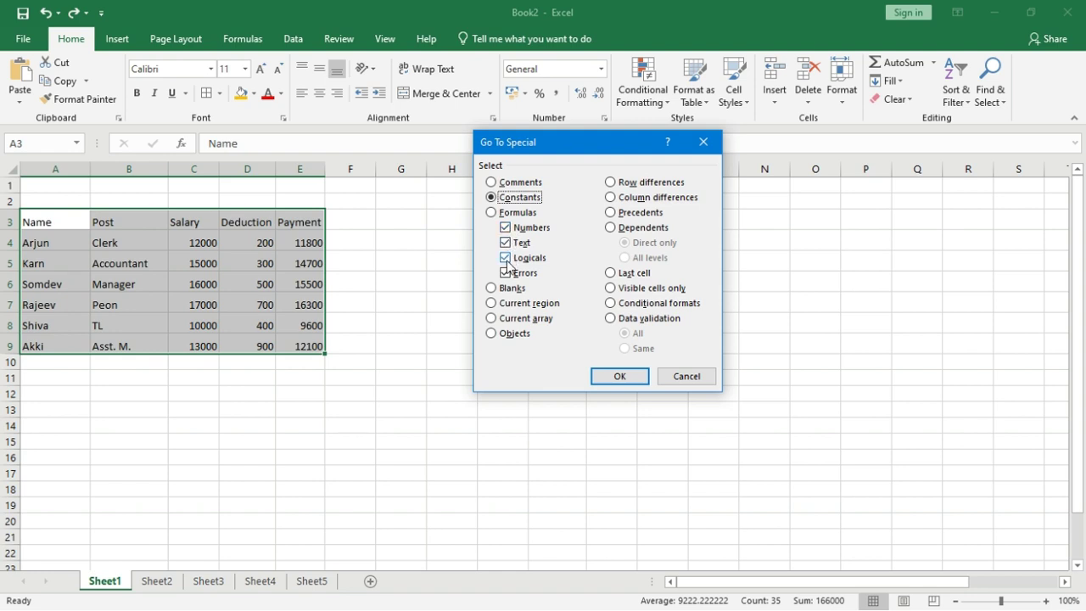
pyautogui.click(622, 377)
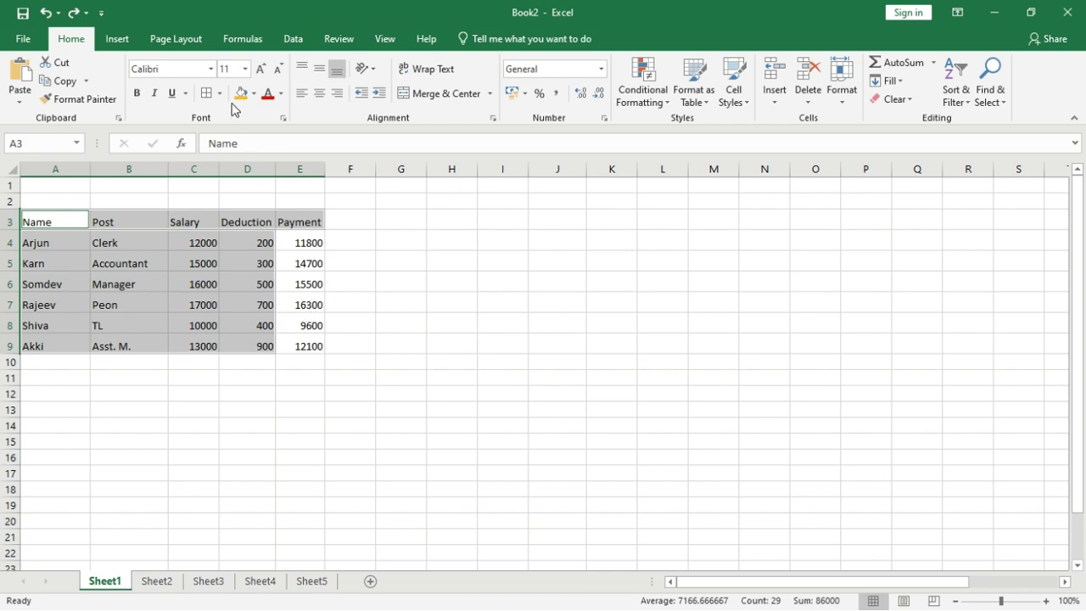
# Step: Colour the constants red, undo it, then reselect the table and reopen Go To Special
pyautogui.click(269, 100)
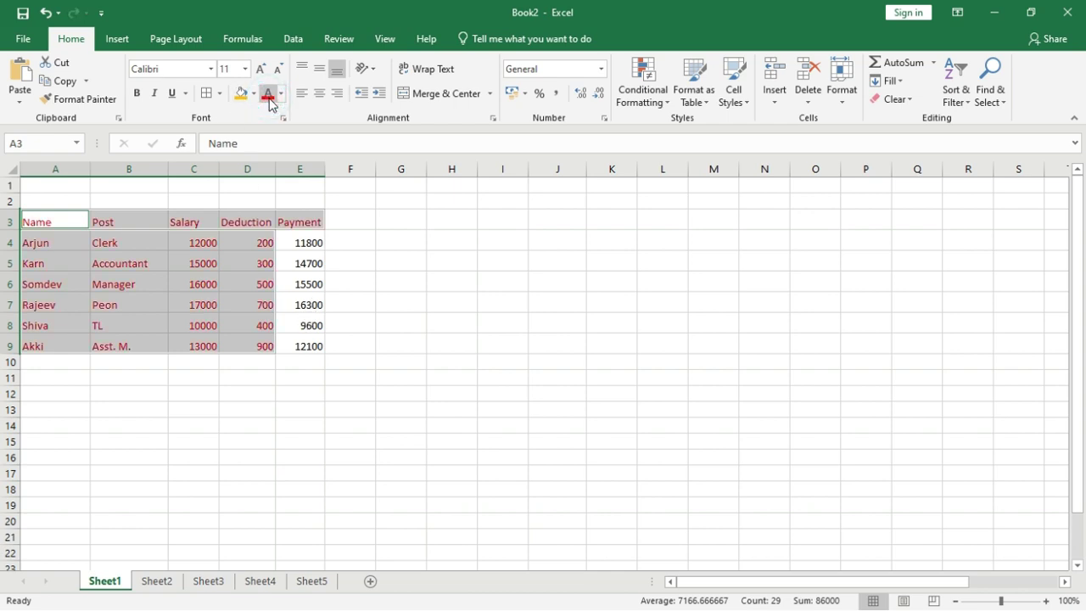
pyautogui.hotkey('ctrl', 'z')
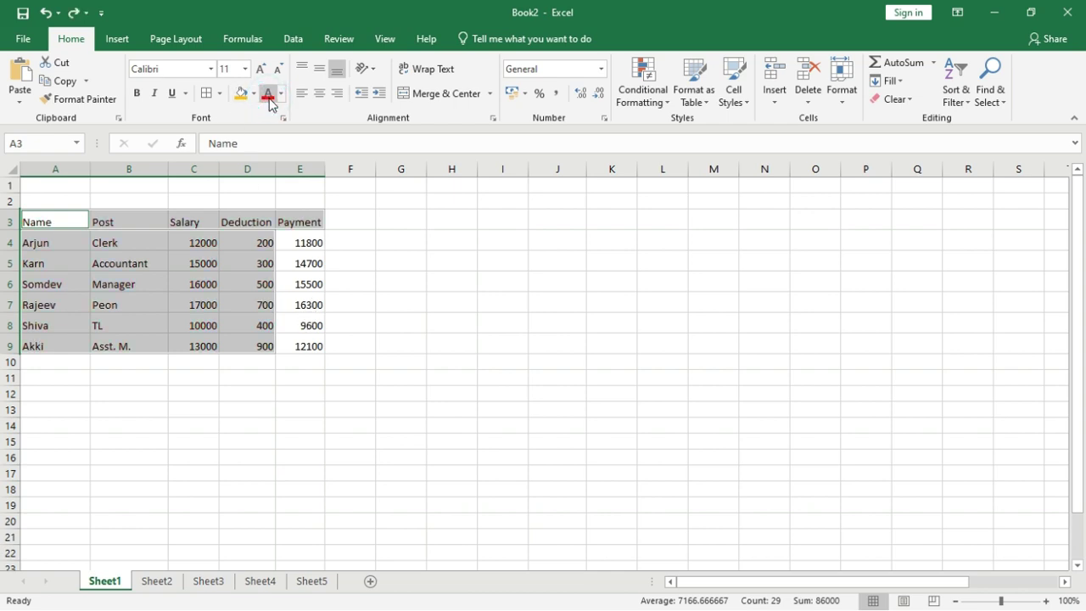
pyautogui.hotkey('ctrl', 'a')
pyautogui.hotkey('ctrl', 'g')
pyautogui.hotkey('alt', 's')
# Step: Select Formulas with only Numbers checked in Go To Special, isolating Payment cells E4:E9
pyautogui.click(492, 213)
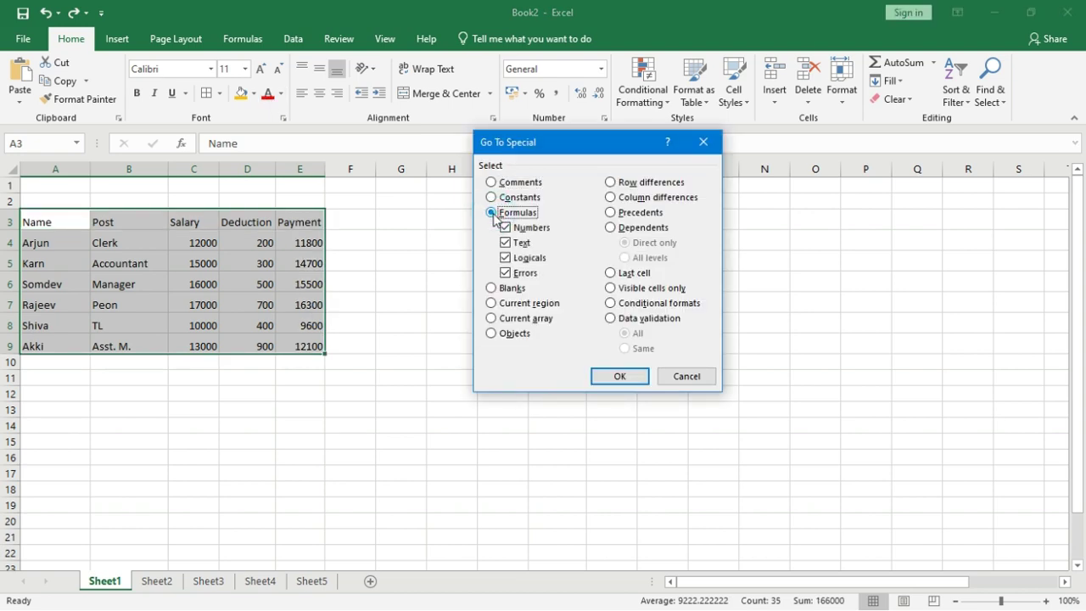
pyautogui.click(505, 227)
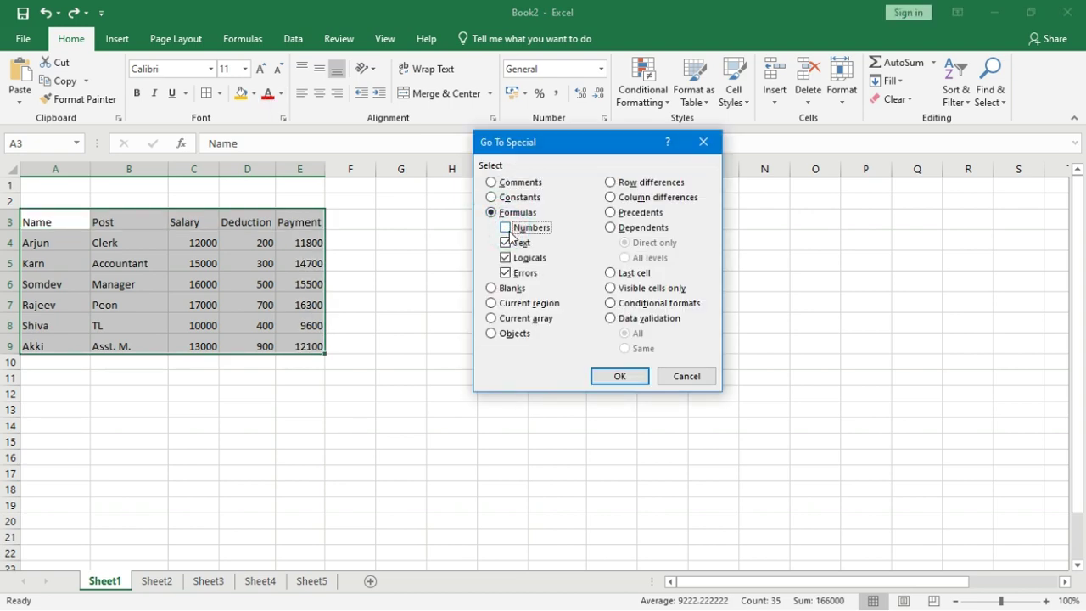
pyautogui.click(506, 242)
pyautogui.click(506, 258)
pyautogui.click(506, 273)
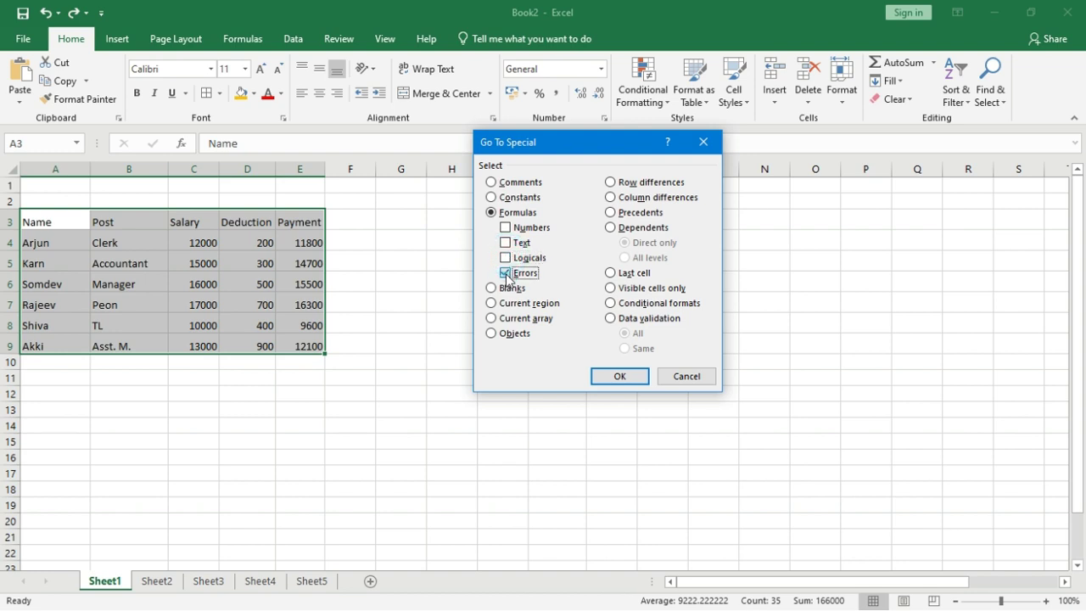
pyautogui.click(506, 227)
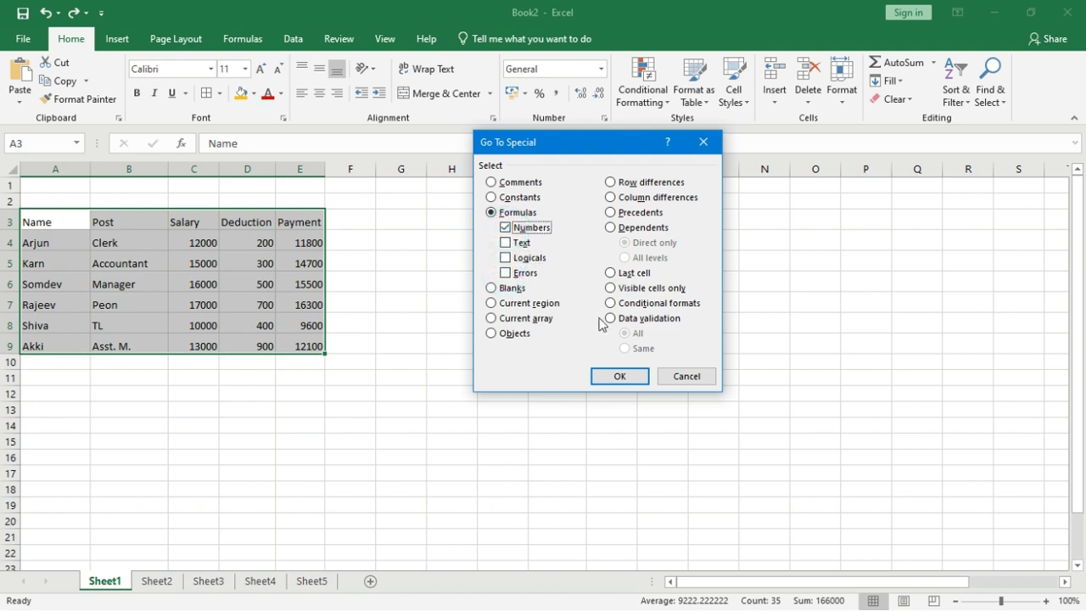
pyautogui.click(619, 376)
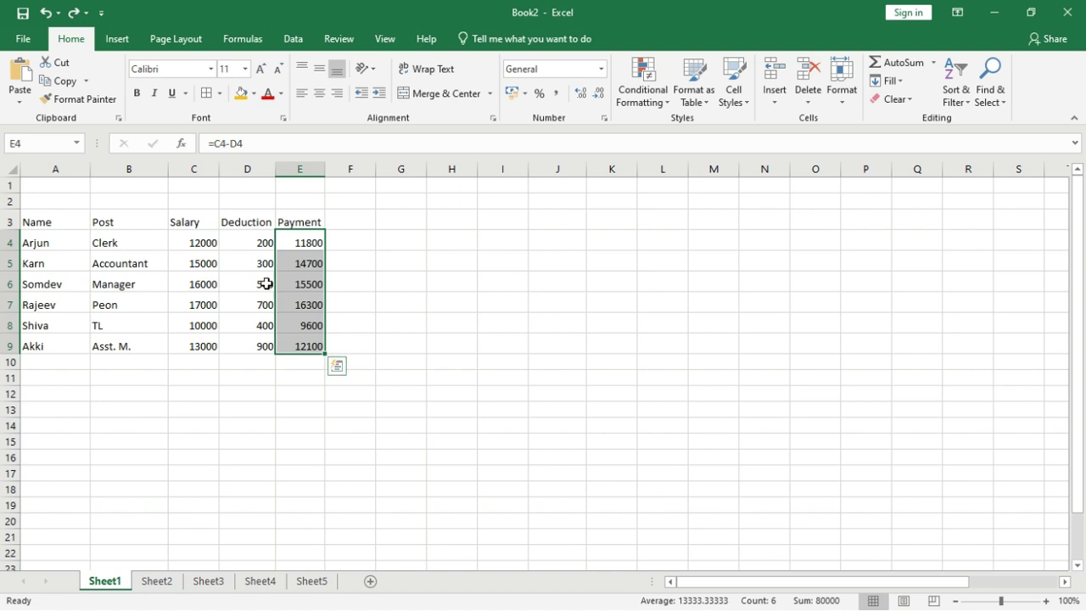
# Step: Enter the text 'sdf' in salary cell C6, turning E6 into a #VALUE! error
pyautogui.click(303, 283)
pyautogui.click(213, 283)
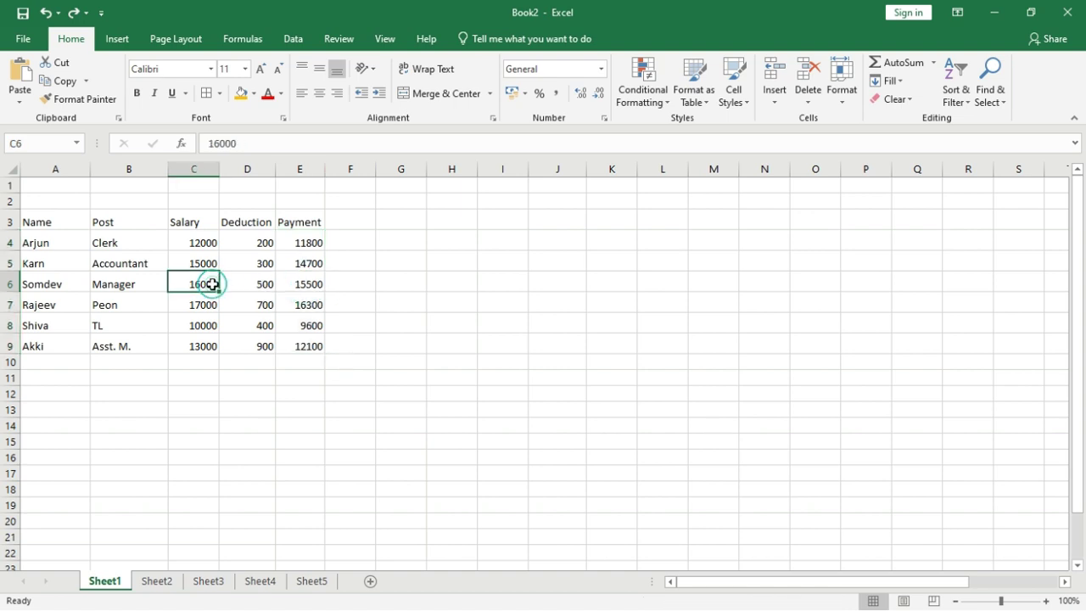
pyautogui.write('sdf')
pyautogui.press('Return')
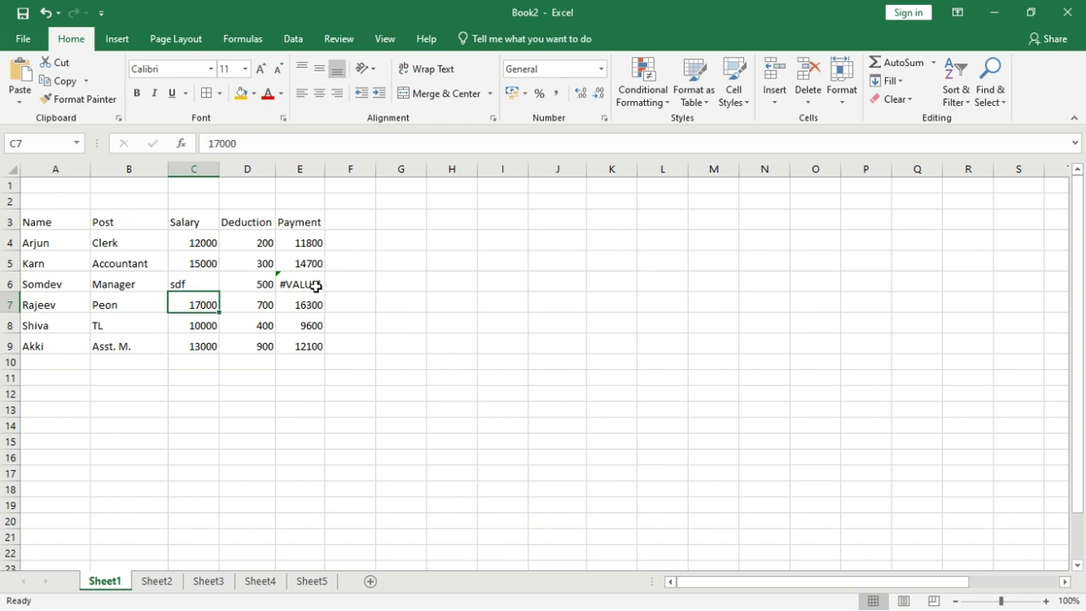
pyautogui.click(314, 287)
# Step: Enter 'fdsd' in C8 so E8 also shows #VALUE!, then select the table A3:E9
pyautogui.click(211, 328)
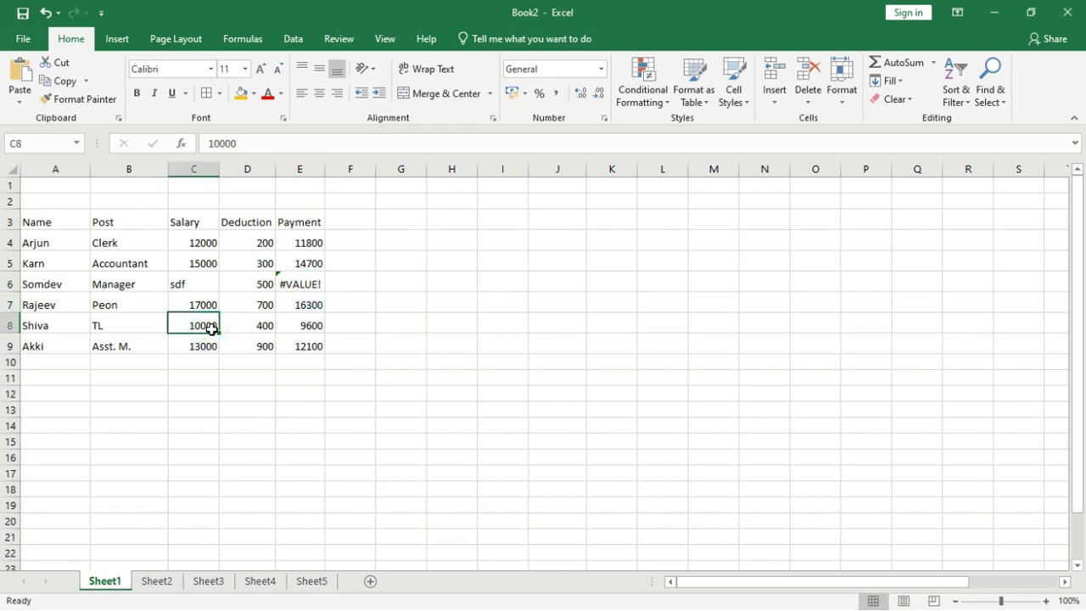
pyautogui.write('fdsd')
pyautogui.press('Return')
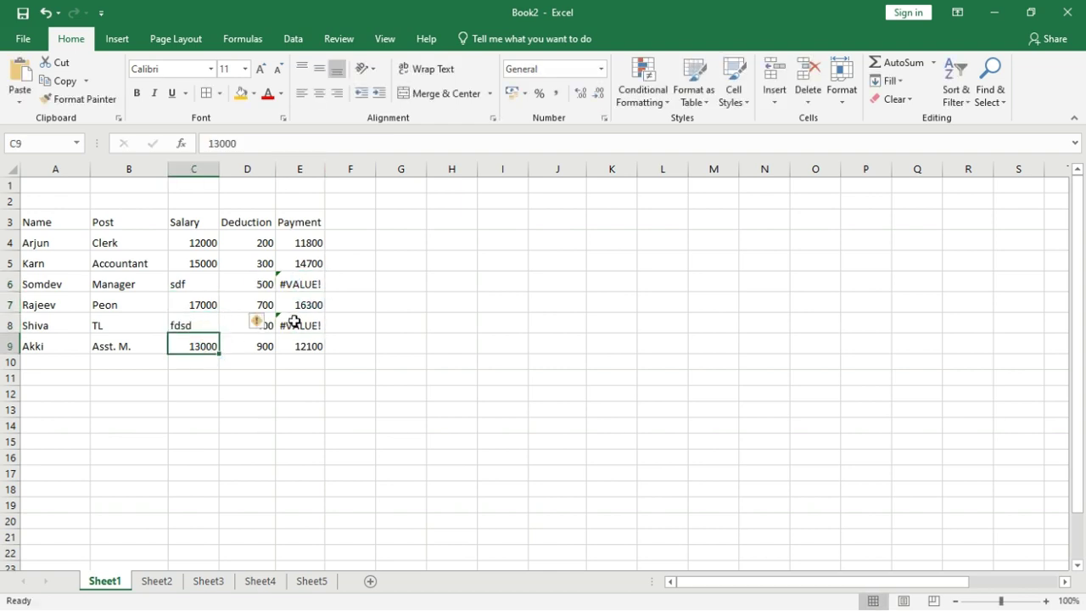
pyautogui.click(292, 326)
pyautogui.moveTo(105, 243); pyautogui.dragTo(240, 297)
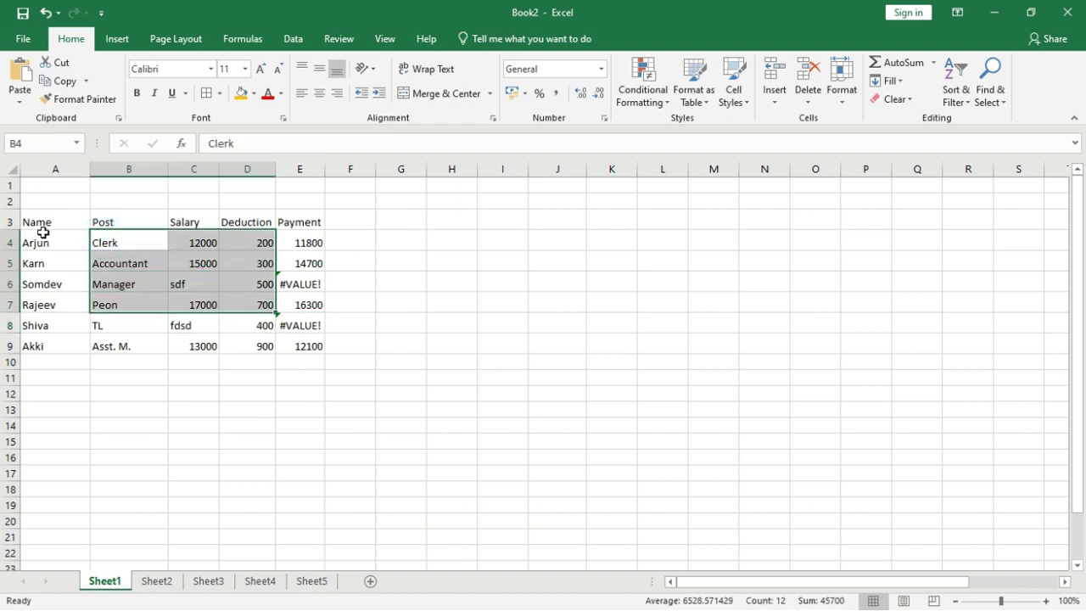
pyautogui.moveTo(39, 223); pyautogui.dragTo(296, 344)
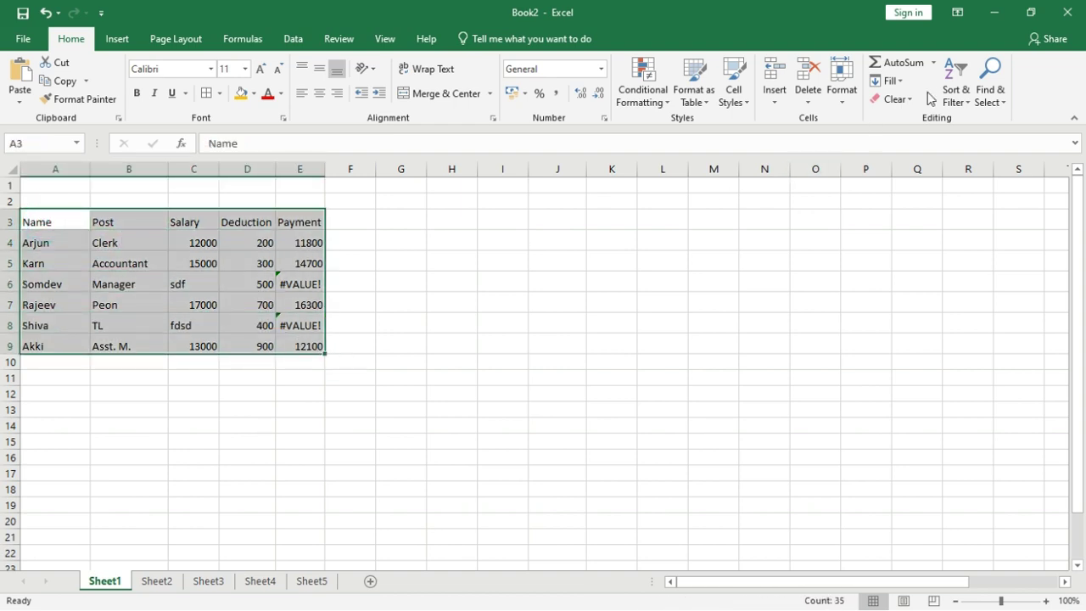
# Step: Use Go To Special Formulas with only Errors checked to select the error cells E6 and E8
pyautogui.click(991, 90)
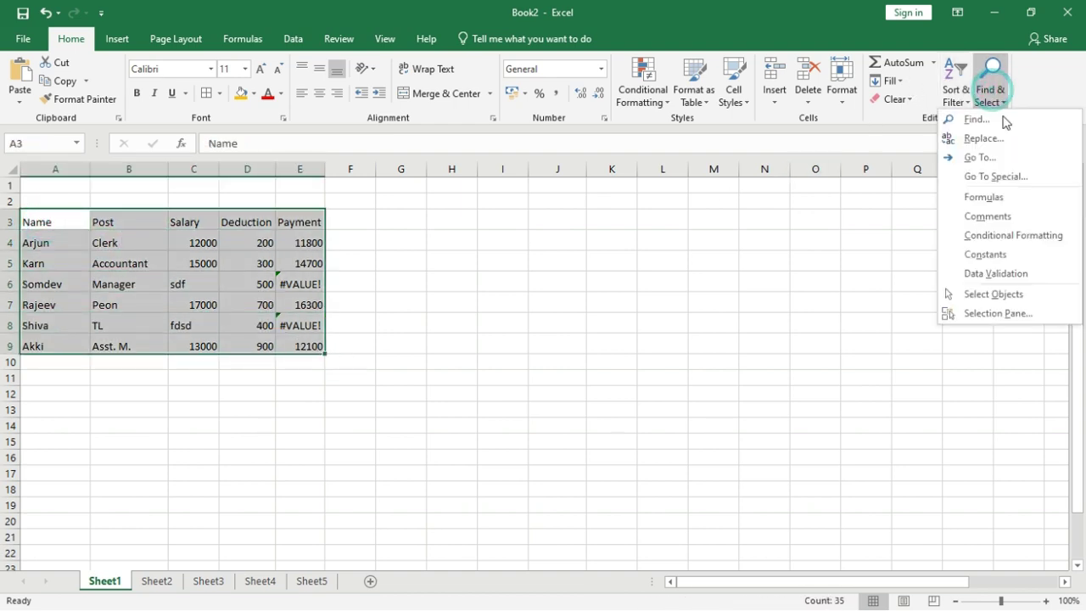
pyautogui.click(1022, 180)
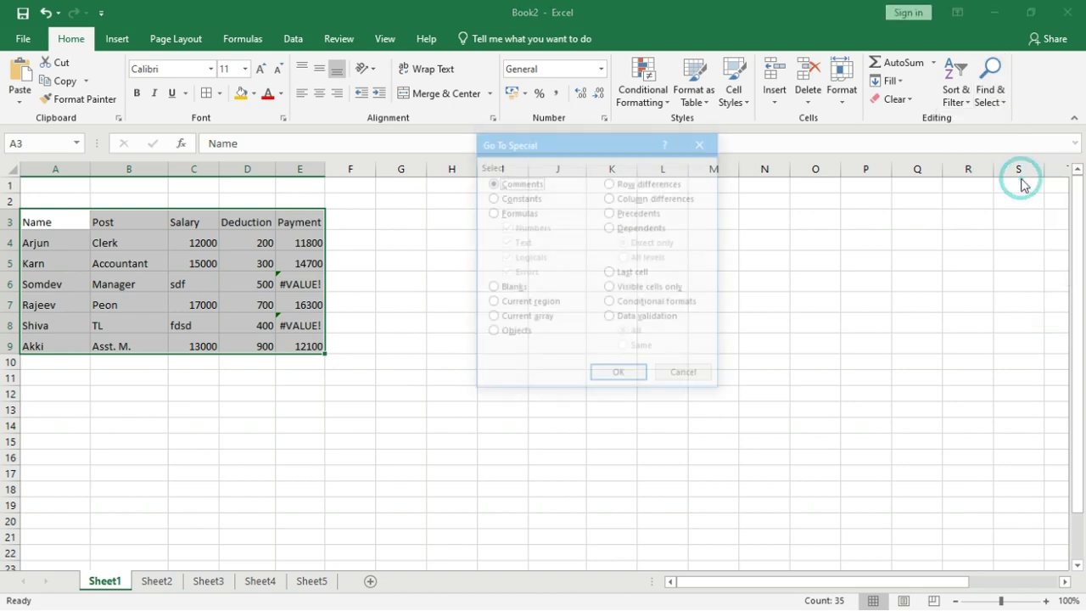
pyautogui.click(492, 213)
pyautogui.click(509, 259)
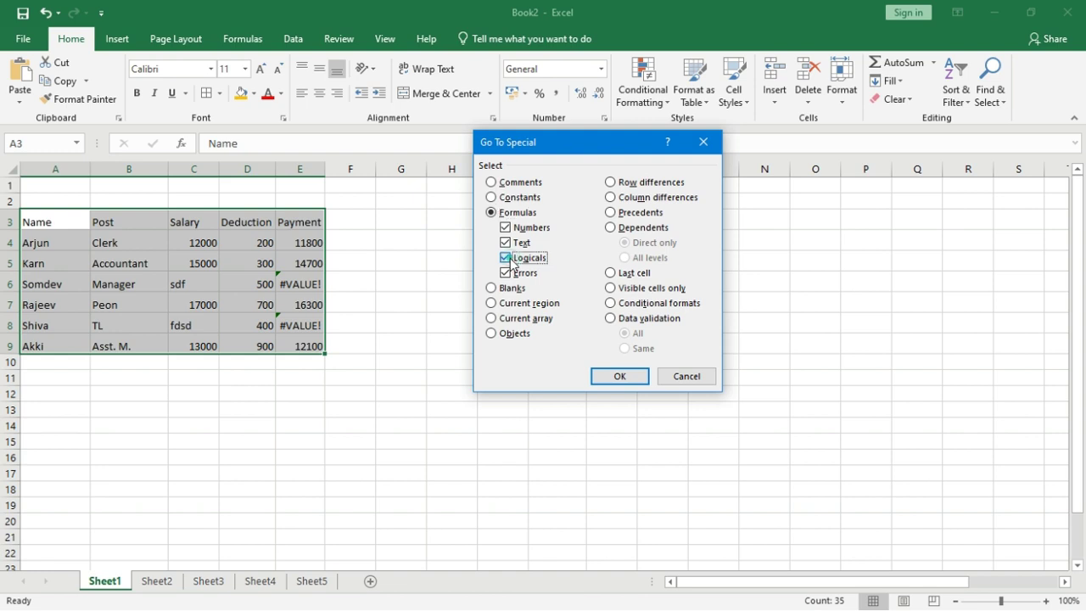
pyautogui.click(506, 258)
pyautogui.click(505, 243)
pyautogui.click(505, 228)
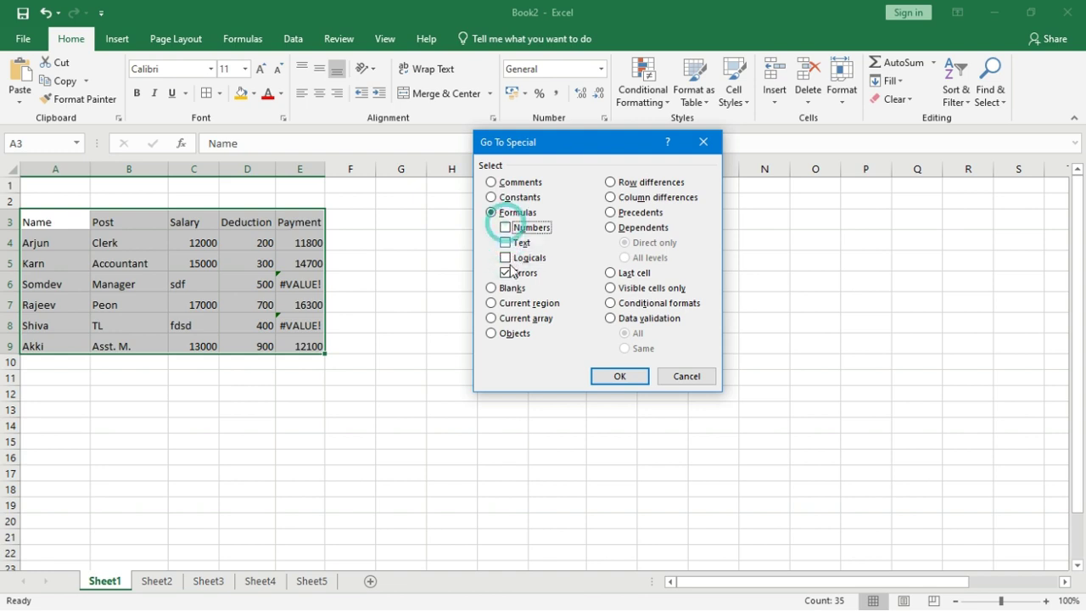
pyautogui.click(602, 373)
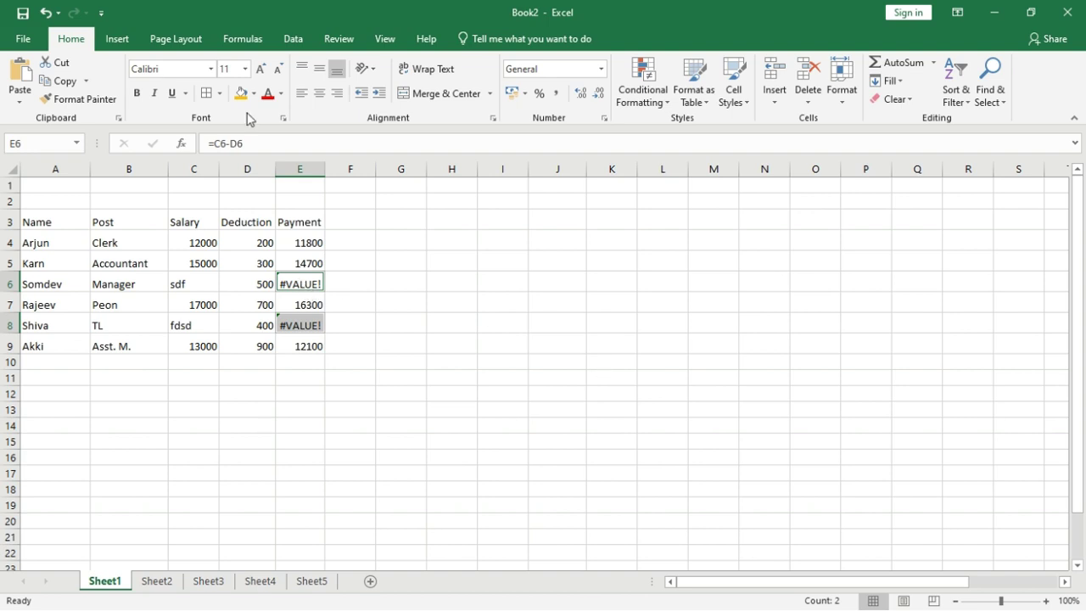
# Step: Colour the error cells' text red, deselect them, and cancel the Go To Special dialog
pyautogui.click(267, 96)
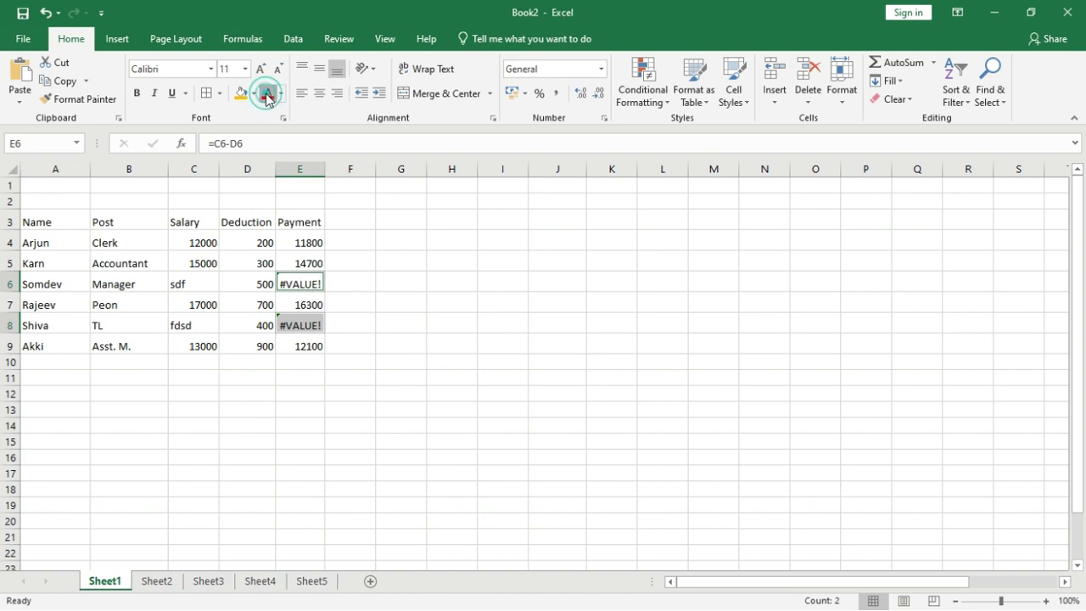
pyautogui.click(416, 358)
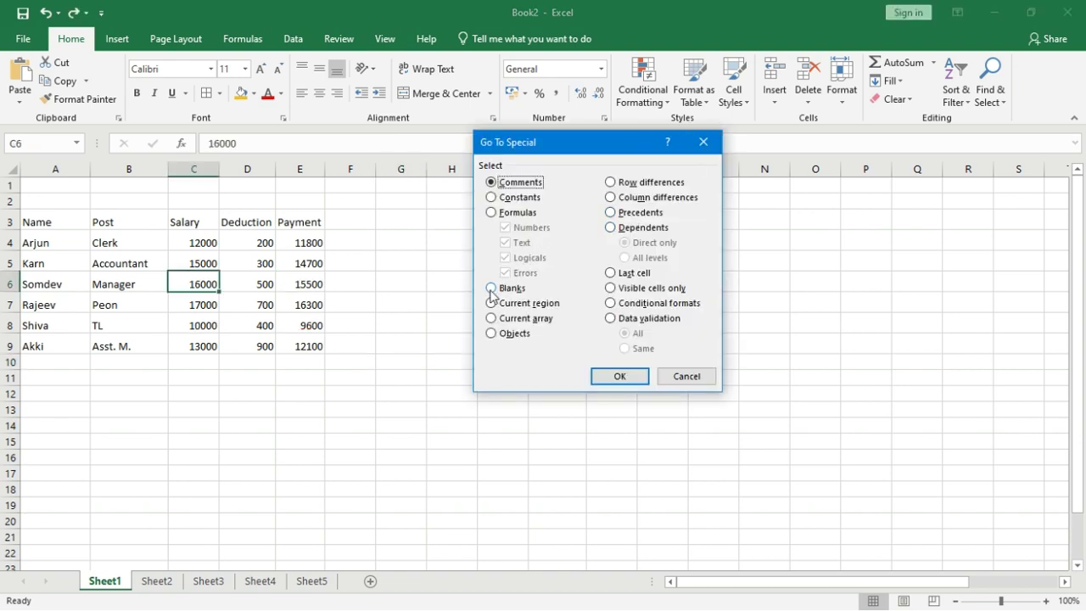
pyautogui.click(686, 376)
# Step: Clear Manager from B6, TL from B8 and the 400 deduction from D8, then select A3:E9
pyautogui.click(145, 283)
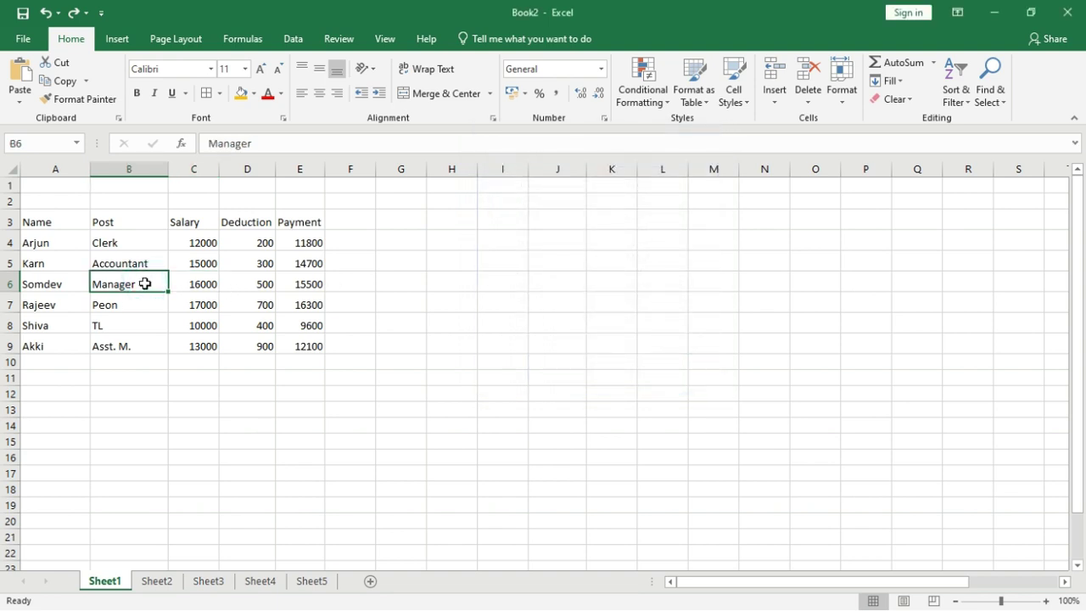
pyautogui.press('Delete')
pyautogui.press('Down')
pyautogui.press('Down')
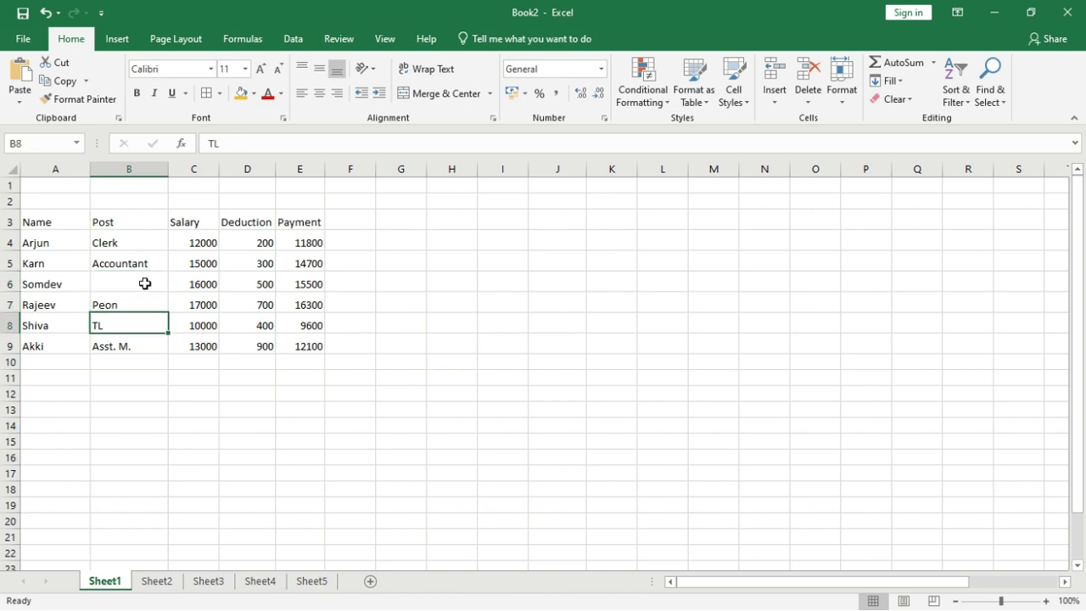
pyautogui.press('Right')
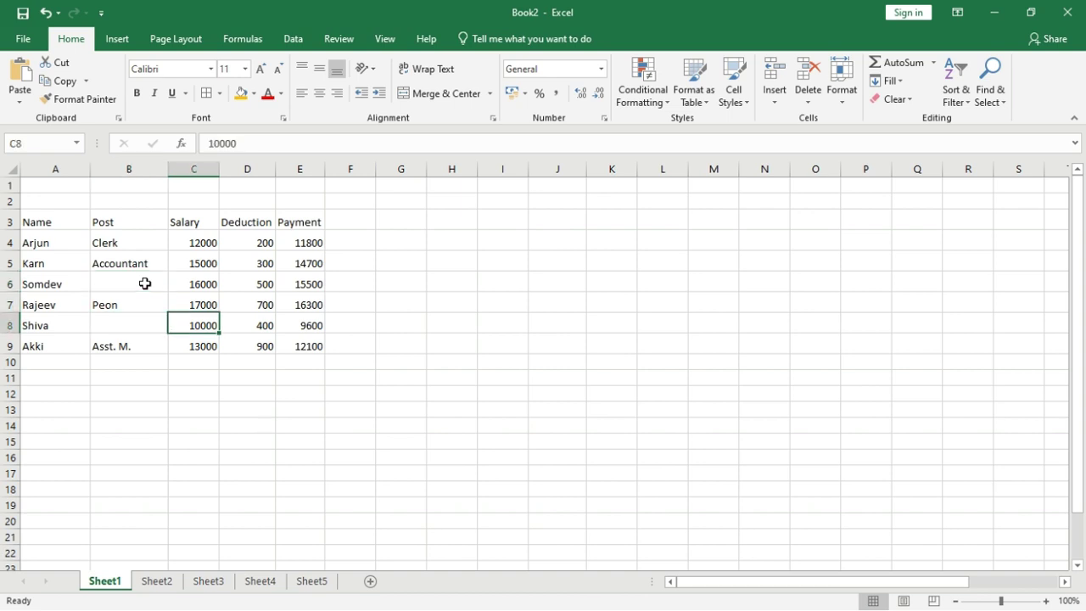
pyautogui.press('Right')
pyautogui.press('Delete')
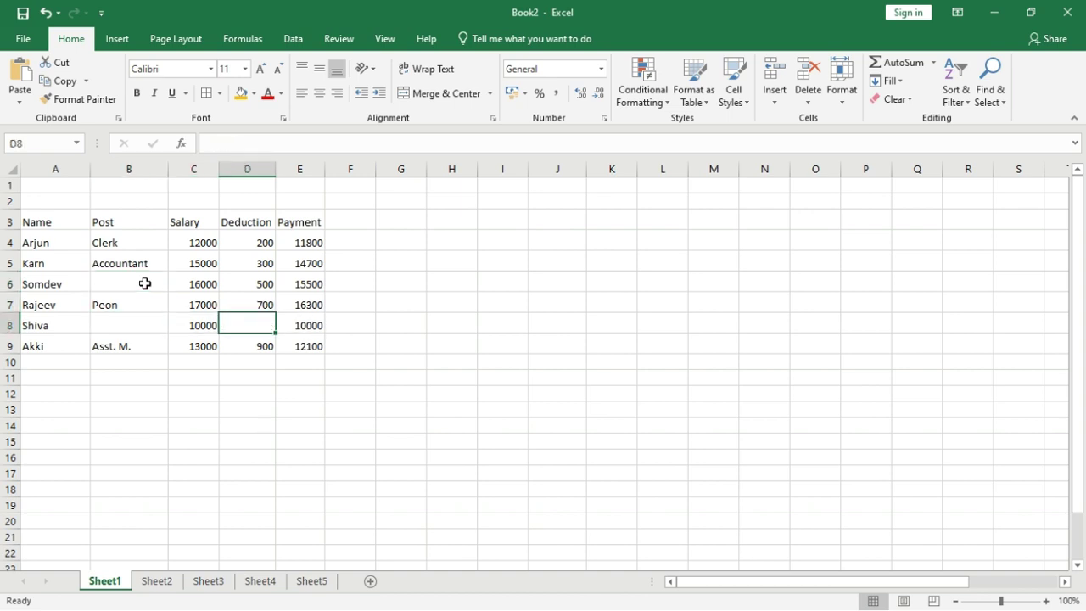
pyautogui.moveTo(65, 224); pyautogui.dragTo(293, 348)
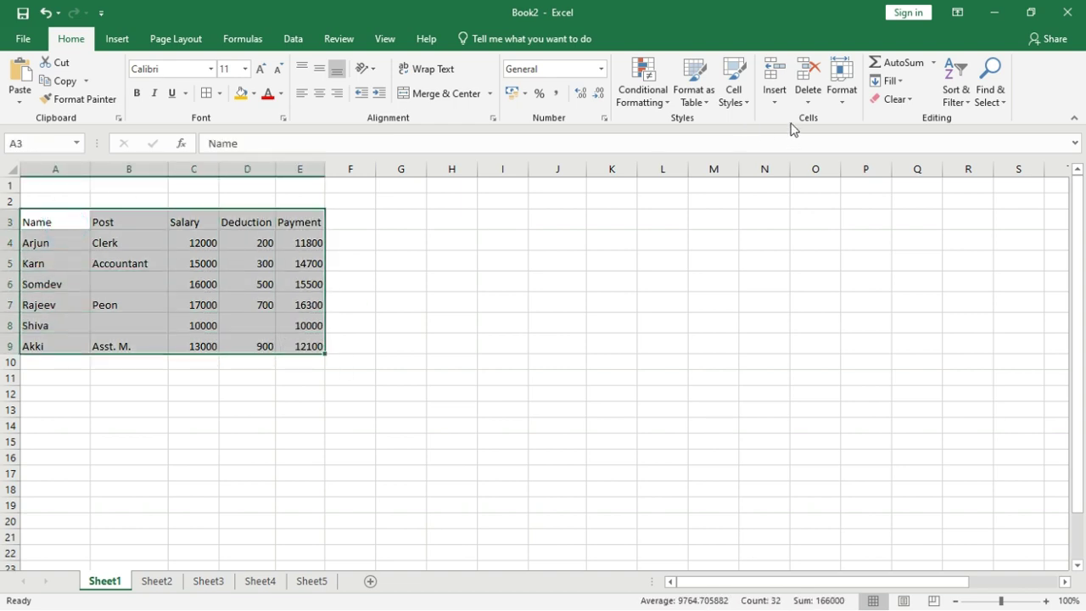
# Step: Select the blank cells B6, B8 and D8 with Go To Special Blanks and fill them yellow
pyautogui.click(988, 93)
pyautogui.click(994, 177)
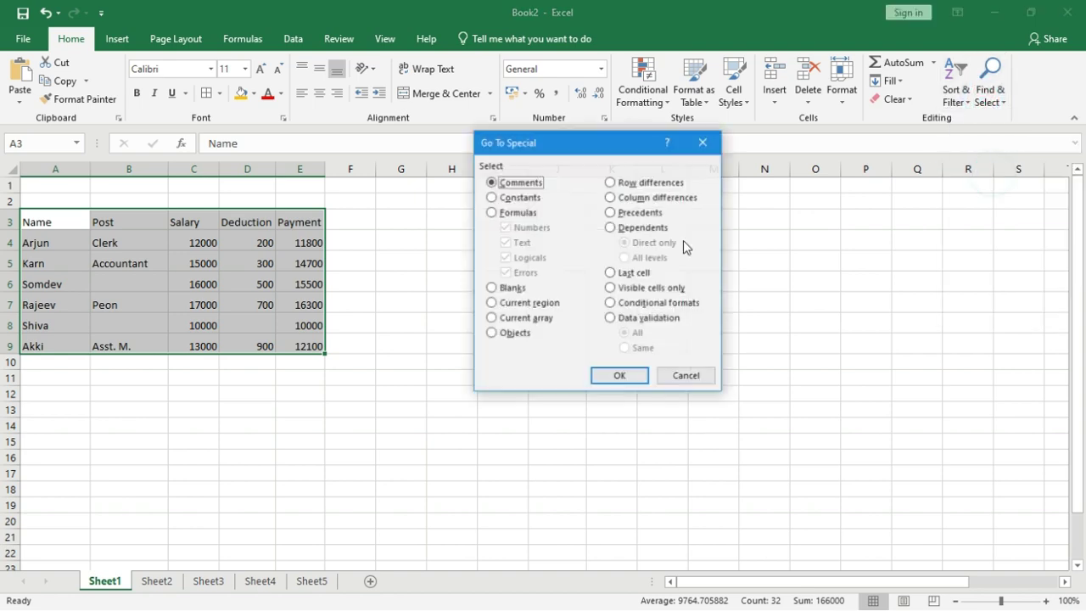
pyautogui.click(490, 288)
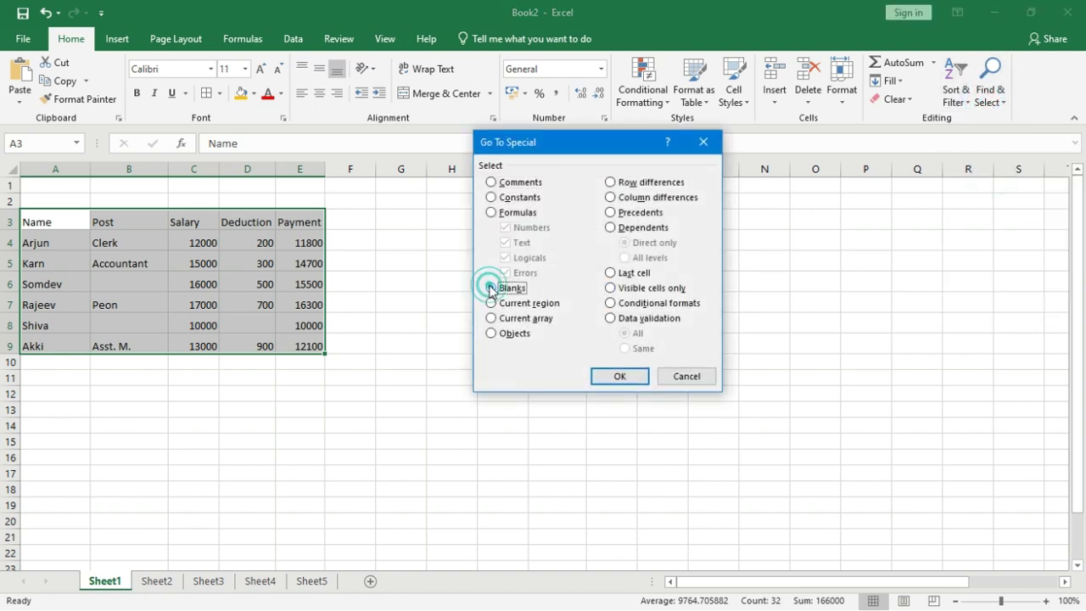
pyautogui.click(602, 374)
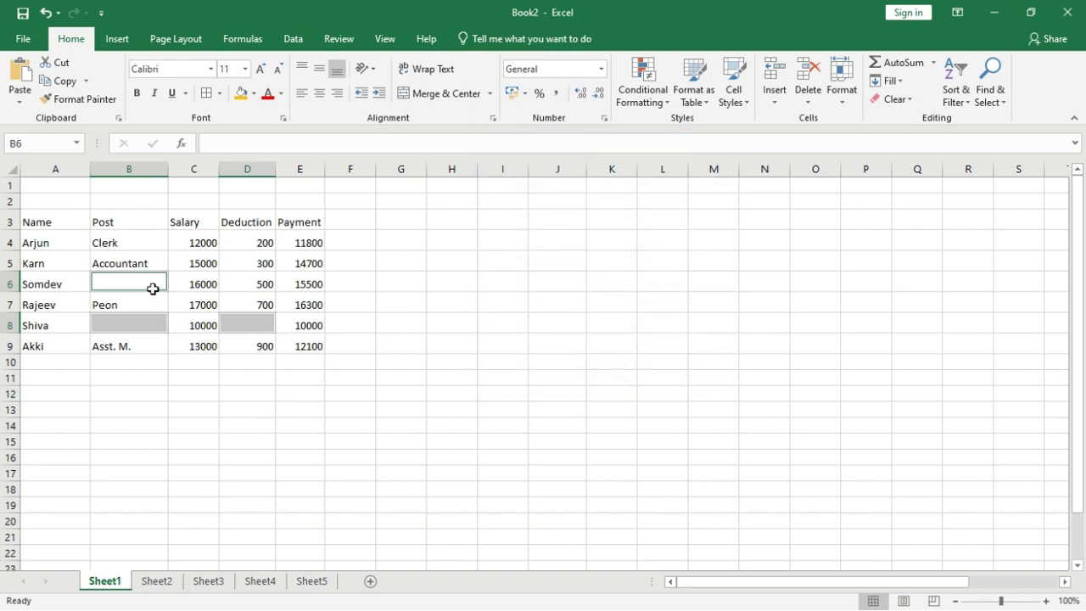
pyautogui.click(242, 93)
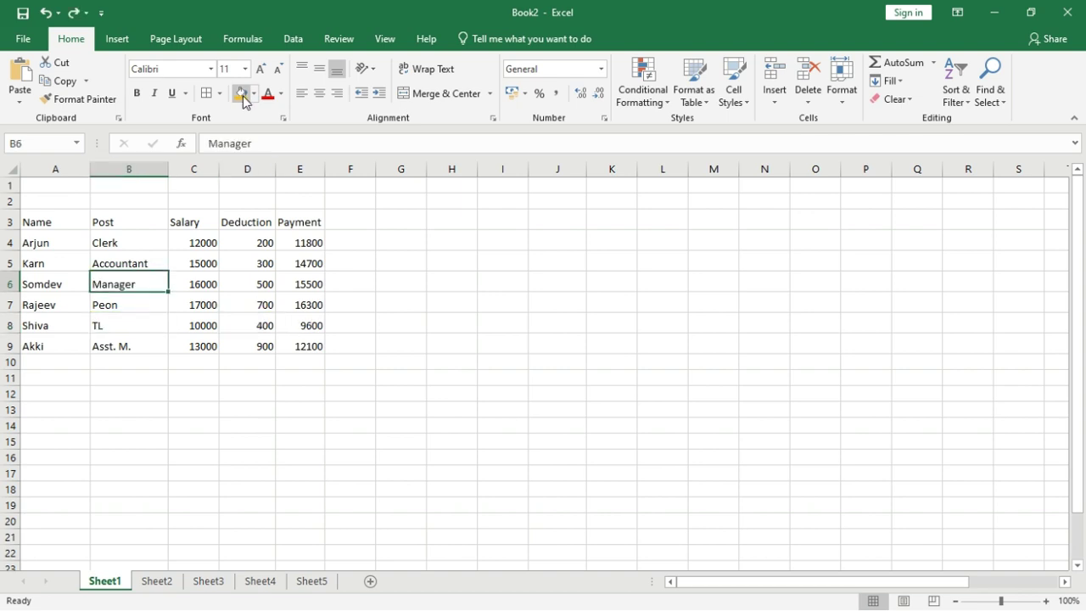
pyautogui.click(209, 281)
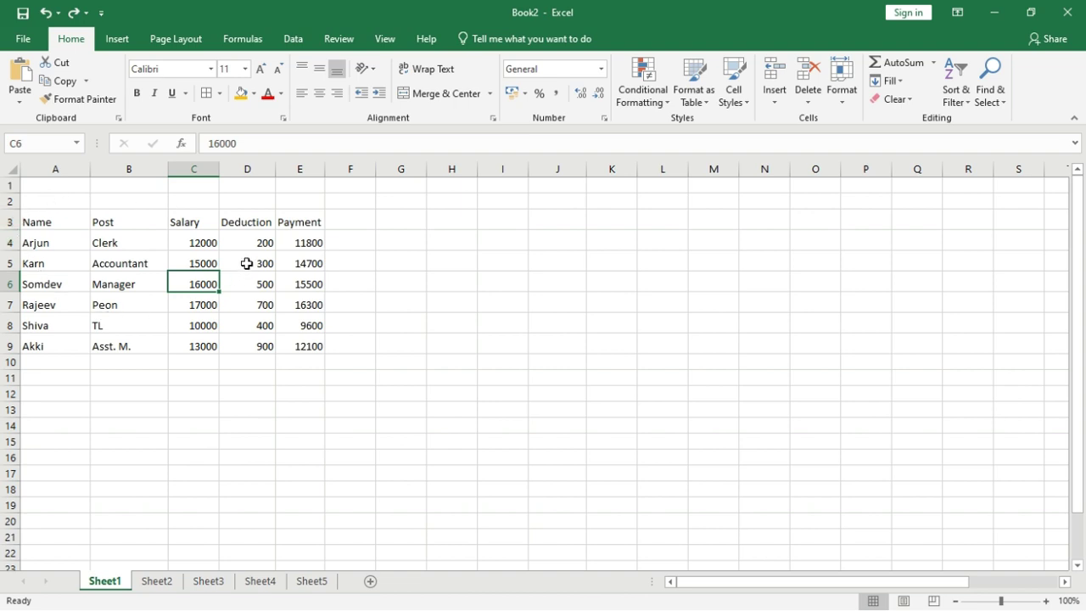
# Step: Copy the Salary, Deduction and Payment columns C3:E10 and paste them at P4
pyautogui.moveTo(200, 224); pyautogui.dragTo(284, 358)
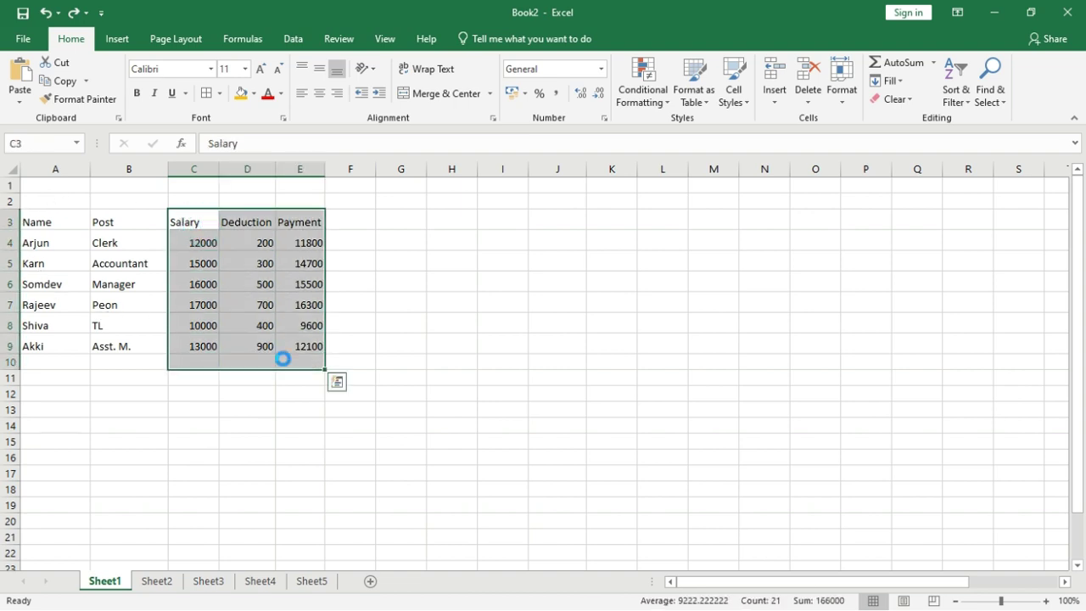
pyautogui.hotkey('ctrl', 'c')
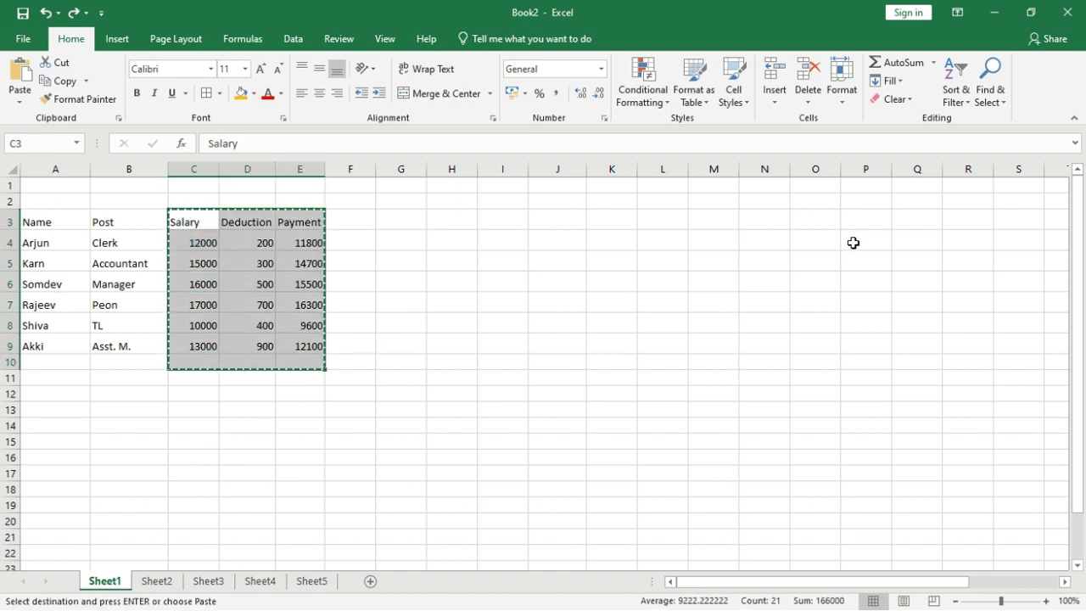
pyautogui.click(853, 243)
pyautogui.hotkey('ctrl', 'v')
pyautogui.press('Escape')
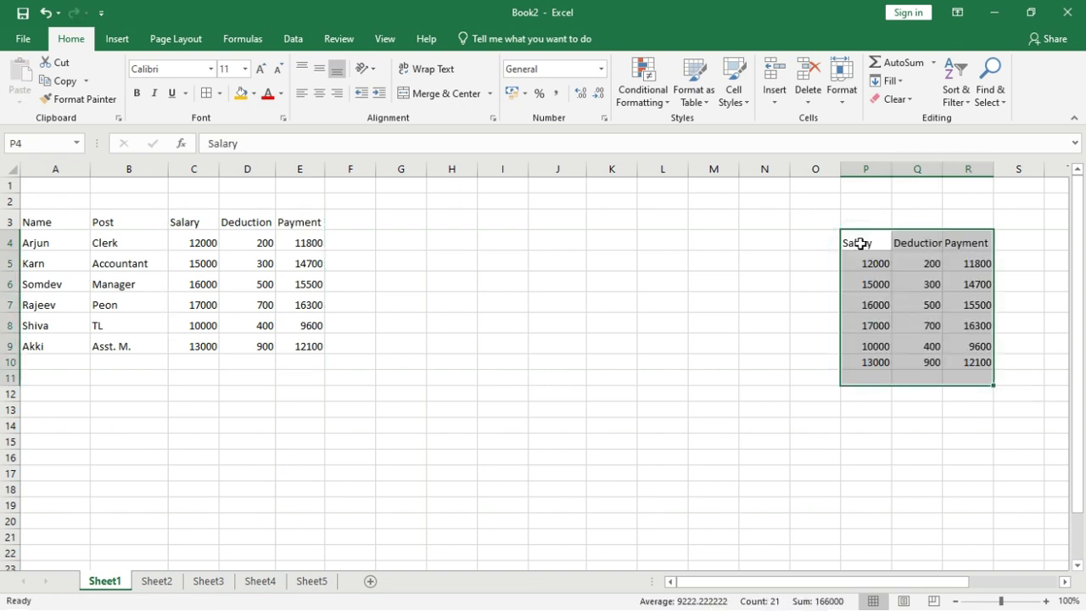
# Step: Select the current region with Ctrl+A inside the pasted copy, then inside the original table
pyautogui.click(860, 243)
pyautogui.click(914, 286)
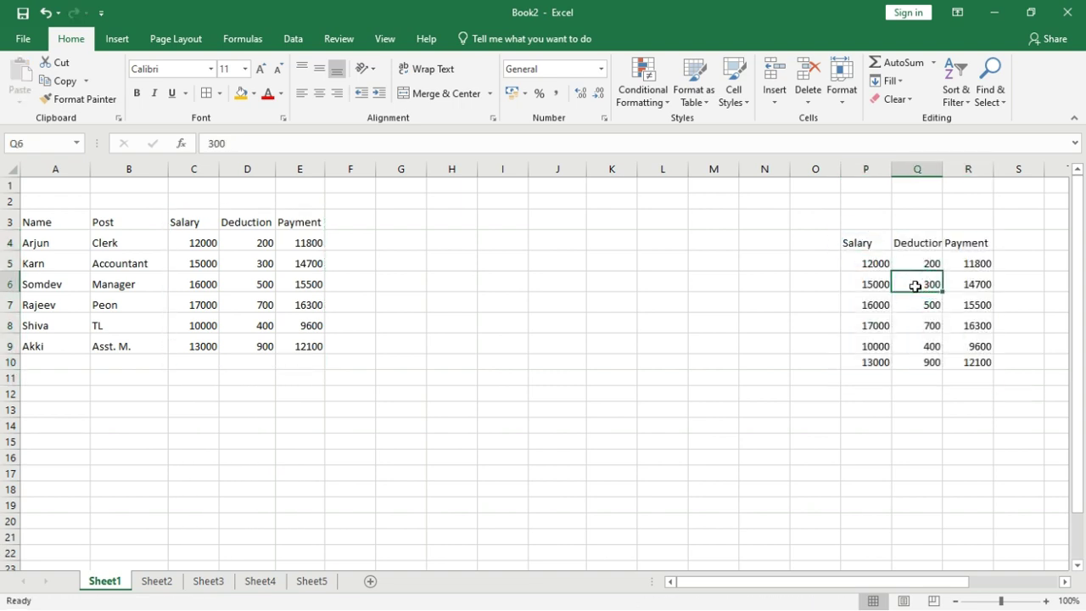
pyautogui.hotkey('ctrl', 'a')
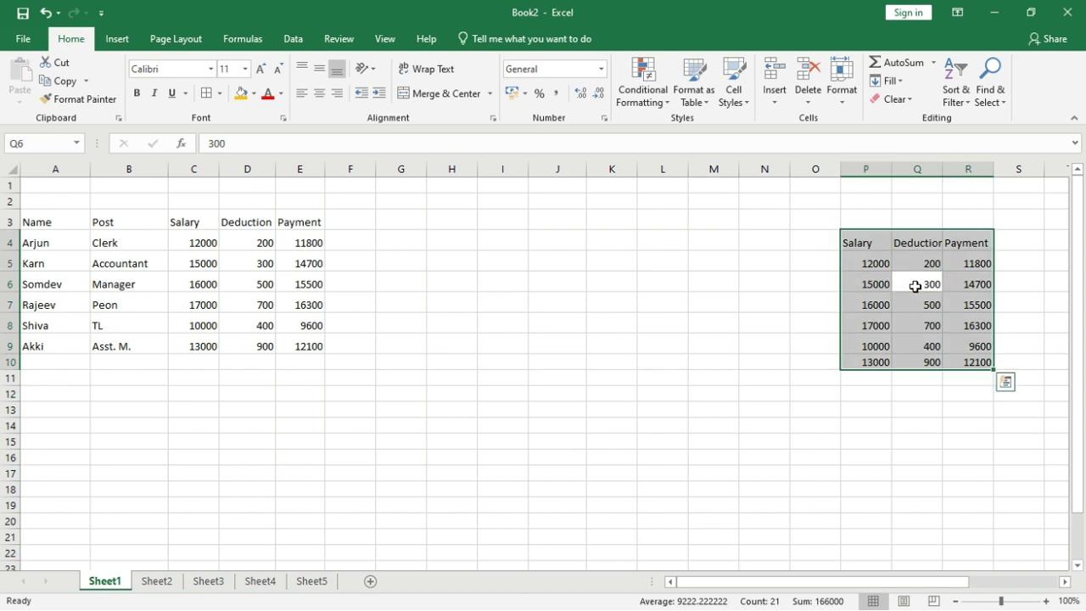
pyautogui.click(214, 284)
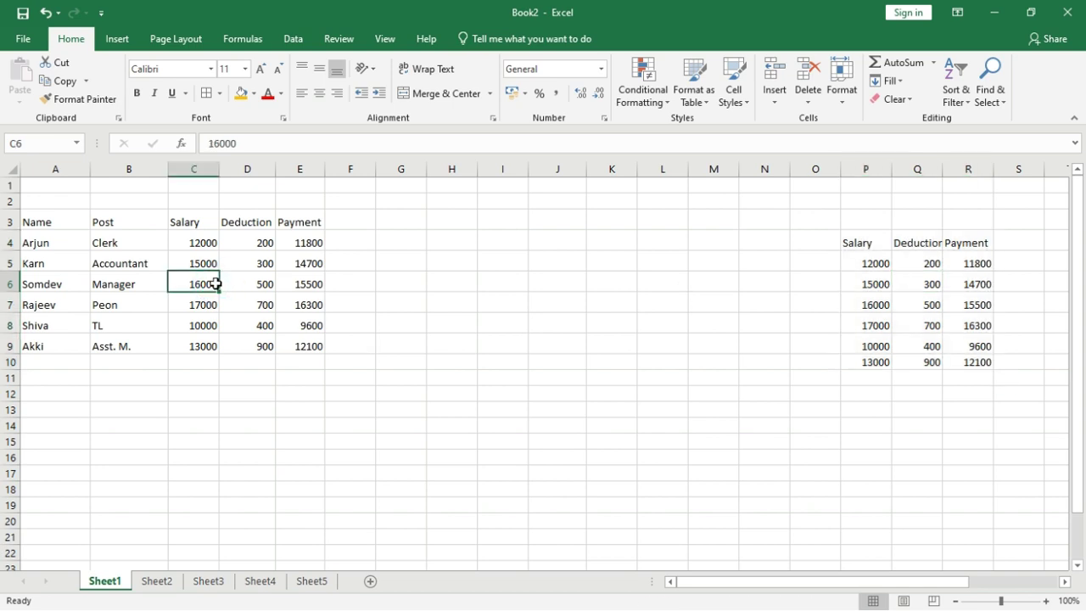
pyautogui.hotkey('ctrl', 'a')
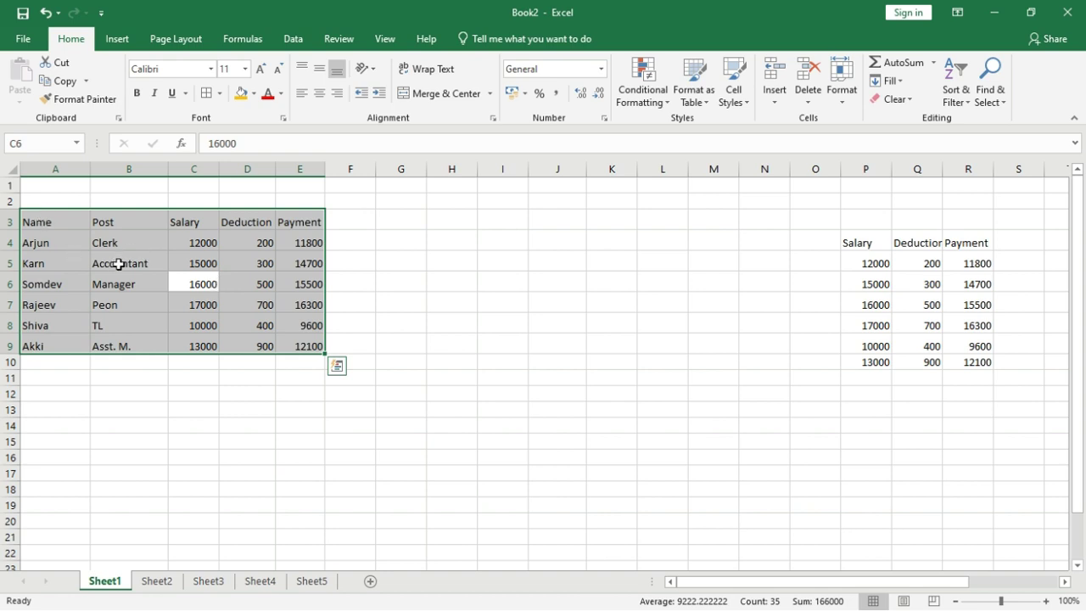
pyautogui.click(138, 281)
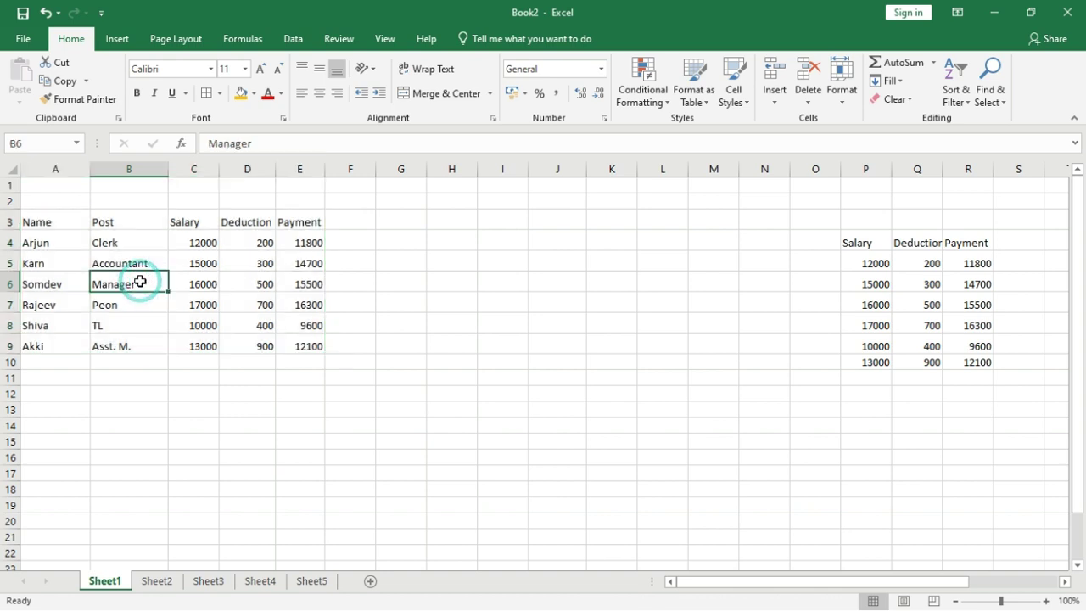
# Step: With B6 active, run Go To Special with Current region to select the table A3:E9
pyautogui.click(995, 102)
pyautogui.click(993, 178)
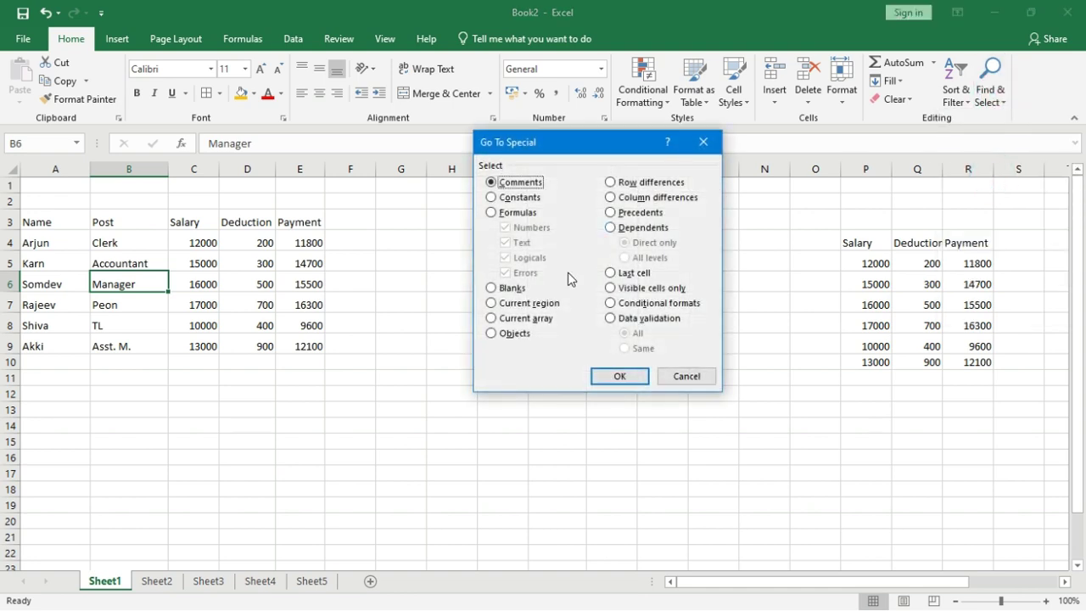
pyautogui.click(491, 303)
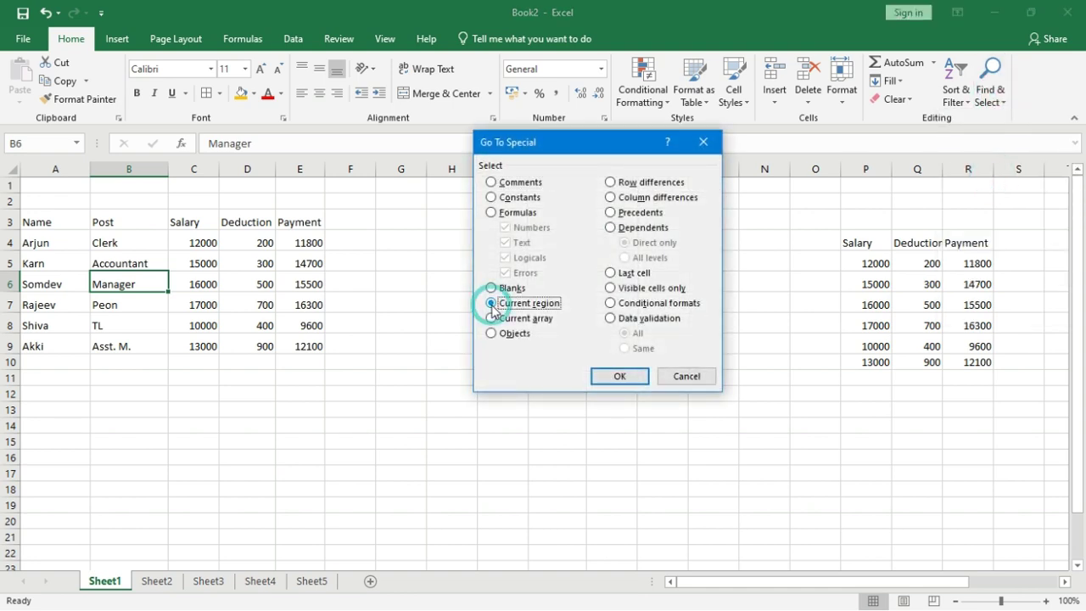
pyautogui.click(607, 378)
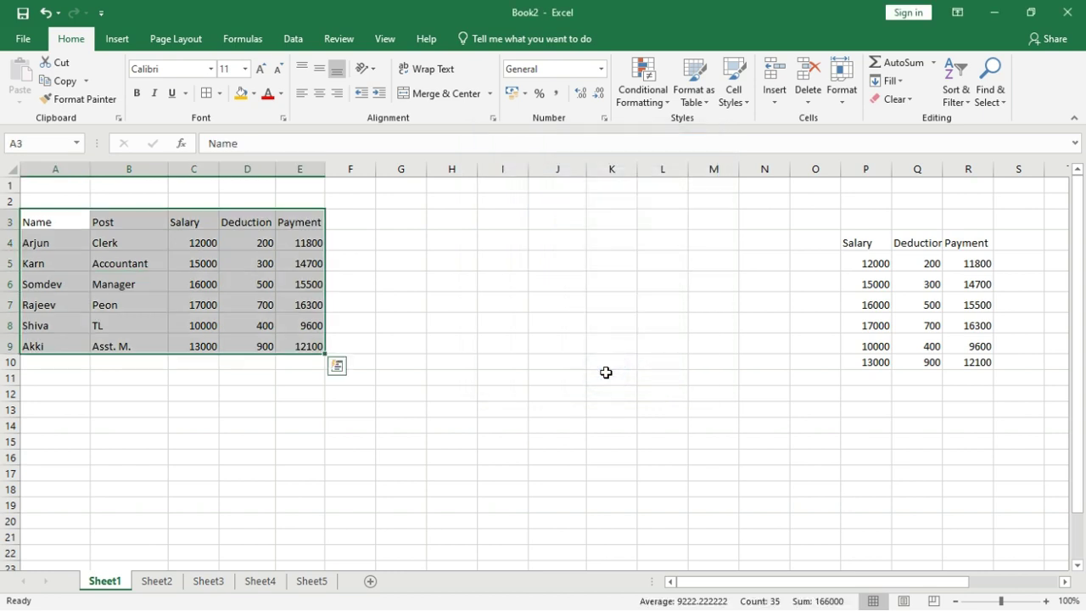
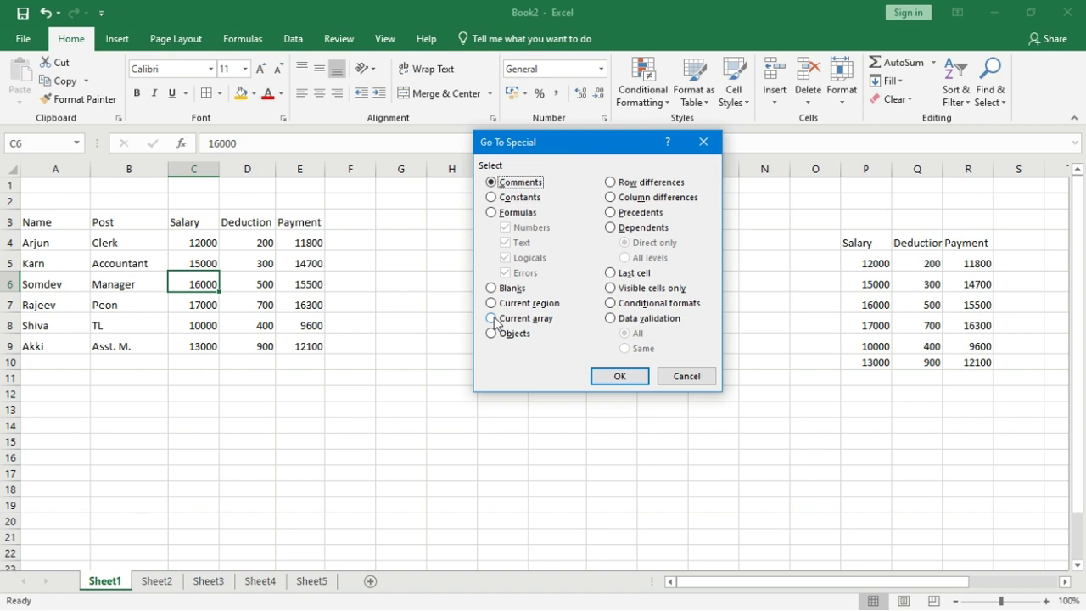
# Step: Cancel Go To Special and move the orange rectangle slightly lower on Sheet1
pyautogui.click(492, 334)
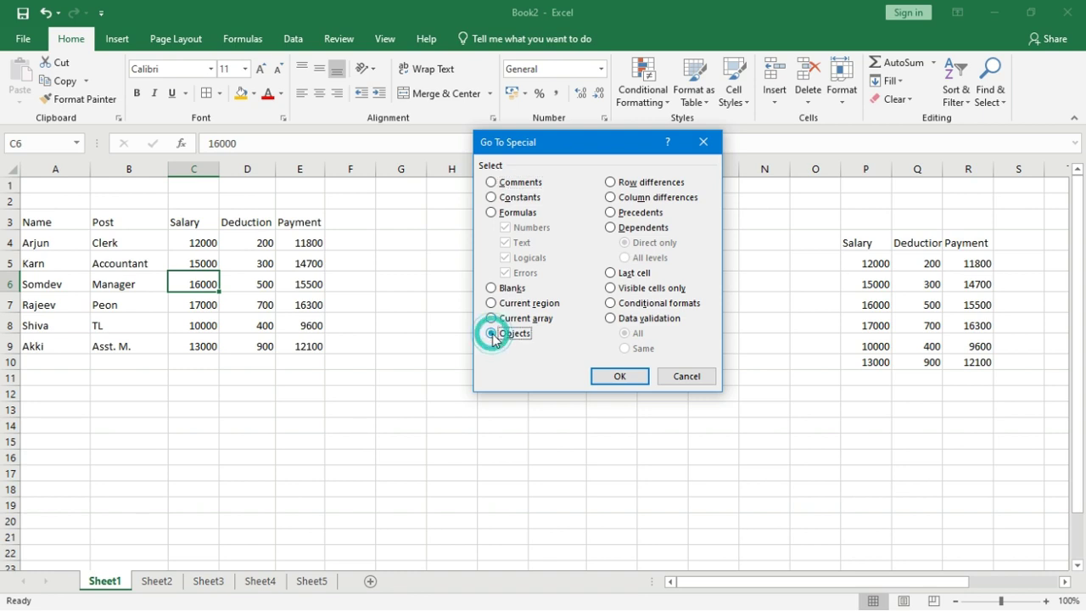
pyautogui.click(687, 375)
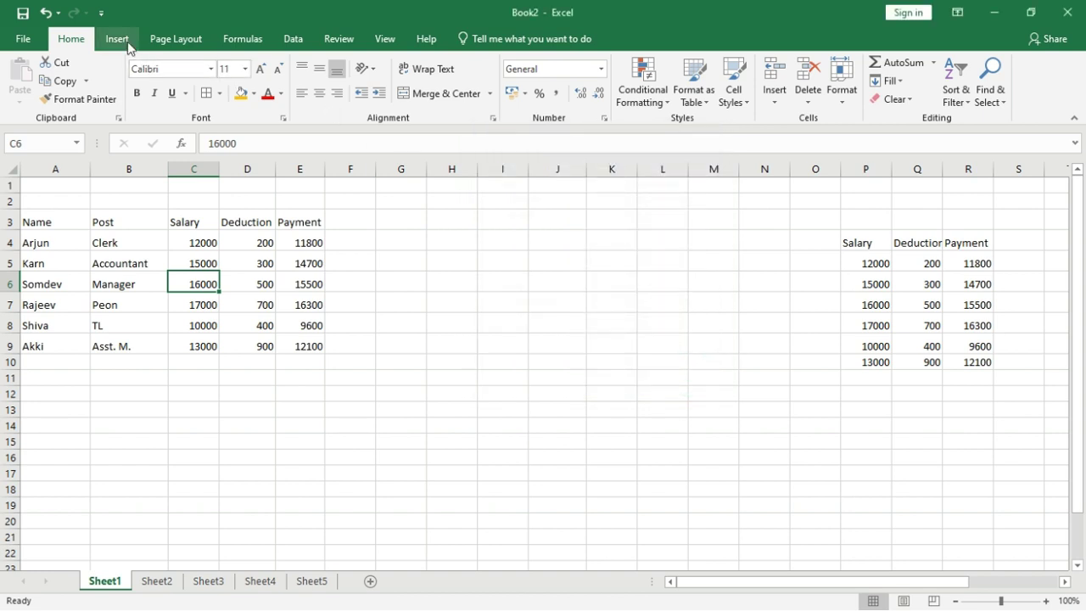
pyautogui.click(124, 39)
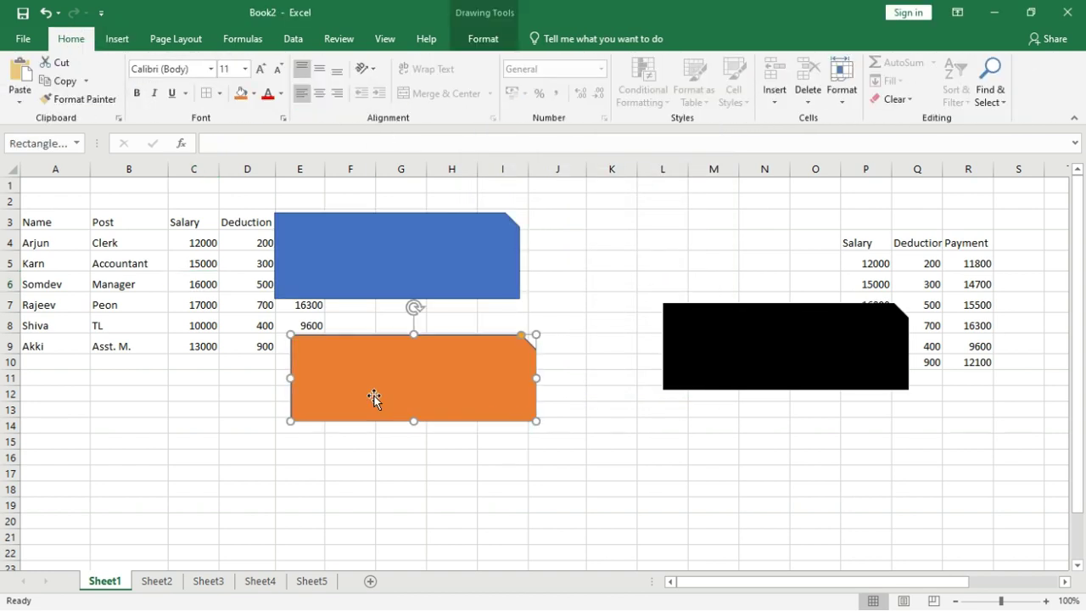
pyautogui.moveTo(375, 395); pyautogui.dragTo(381, 435)
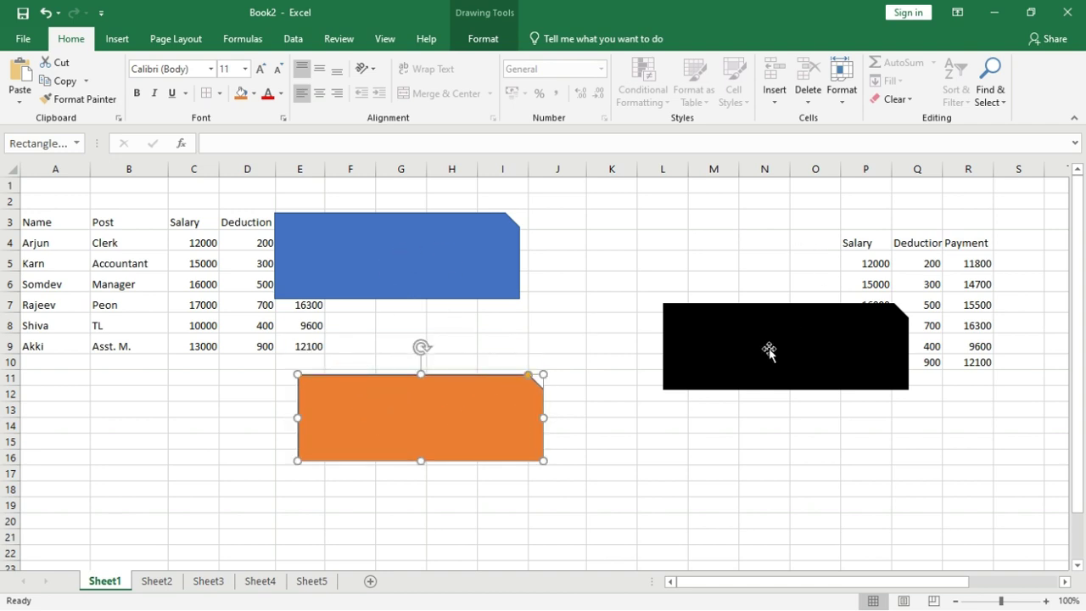
pyautogui.click(711, 459)
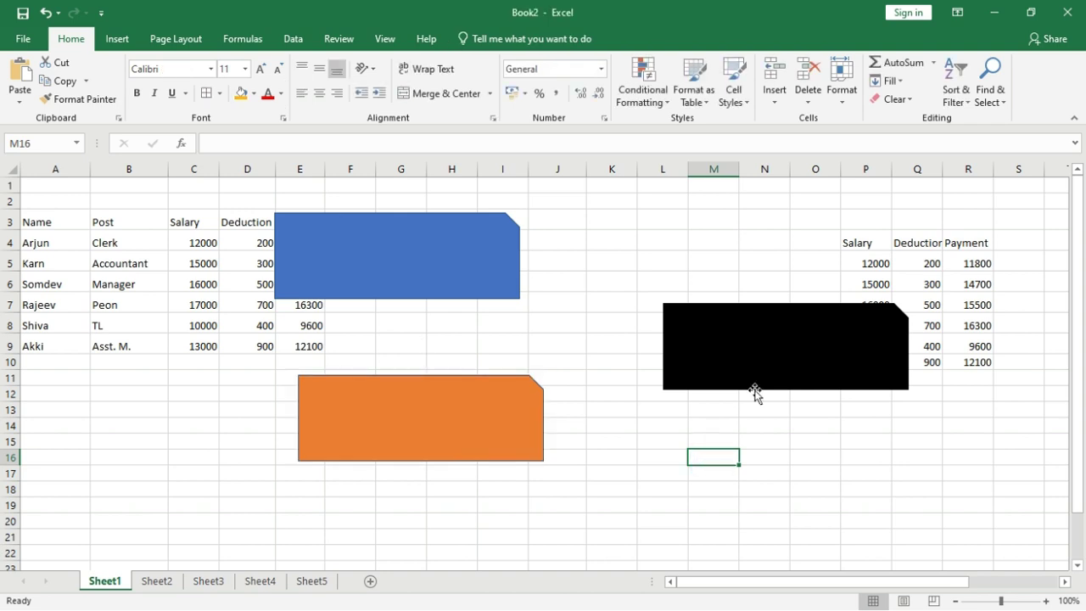
# Step: Select all three shapes at once with Go To Special > Objects
pyautogui.click(994, 93)
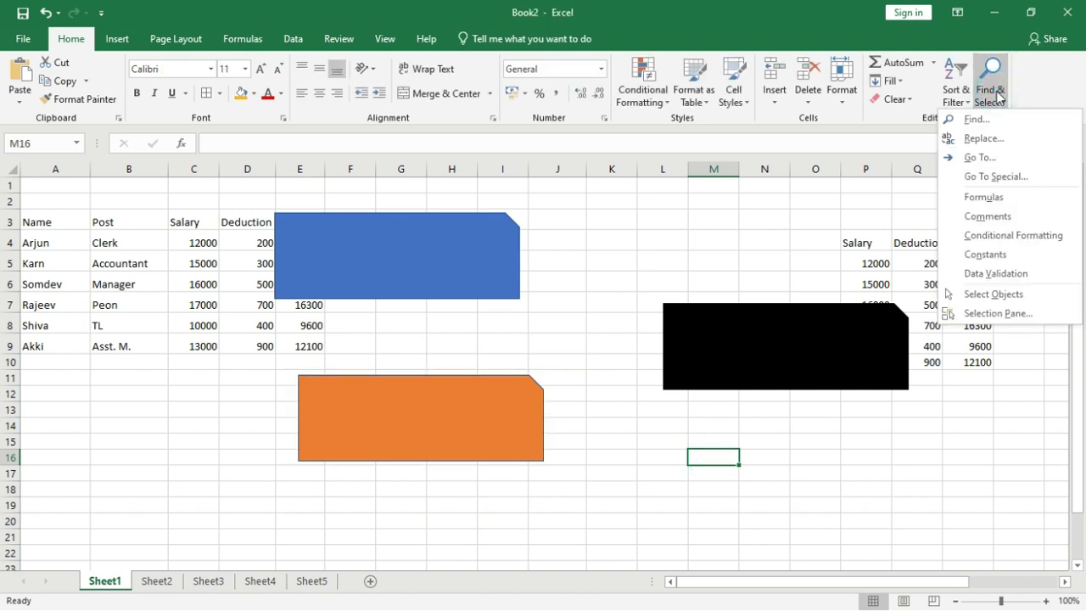
pyautogui.click(992, 177)
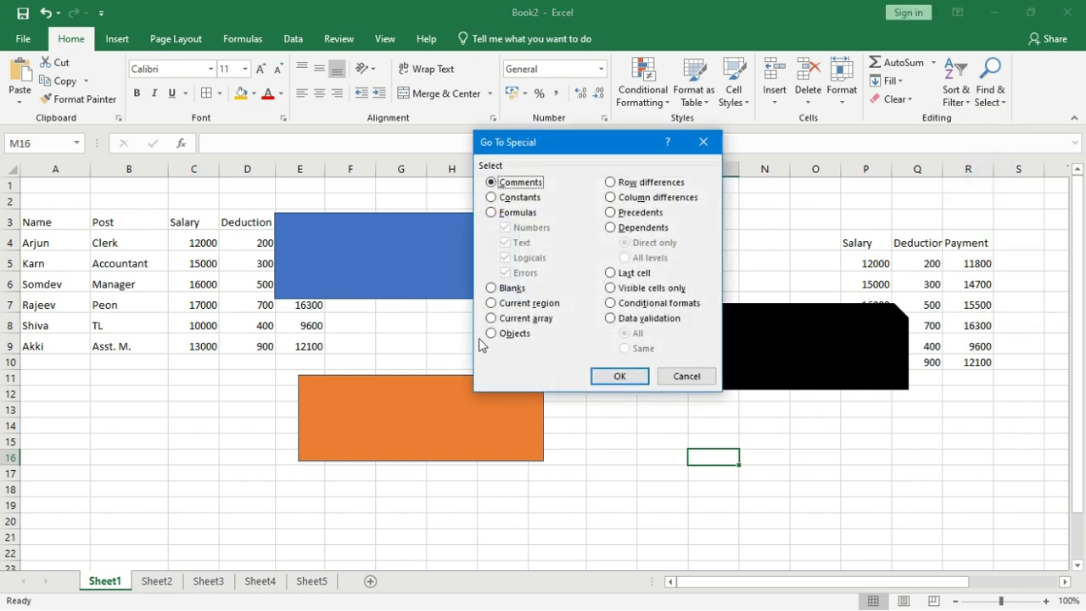
pyautogui.click(491, 334)
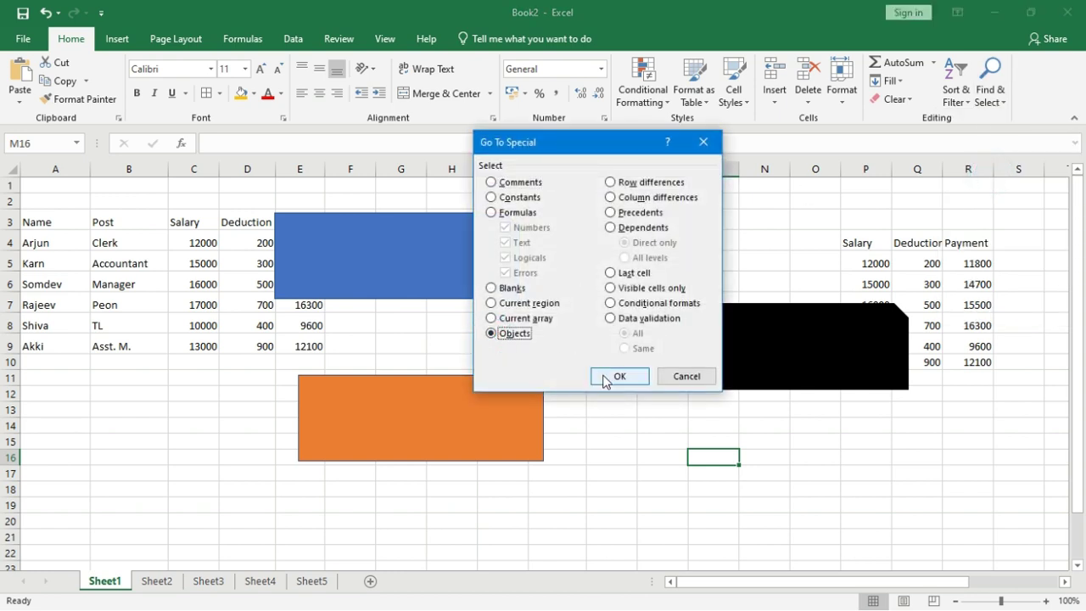
pyautogui.click(602, 375)
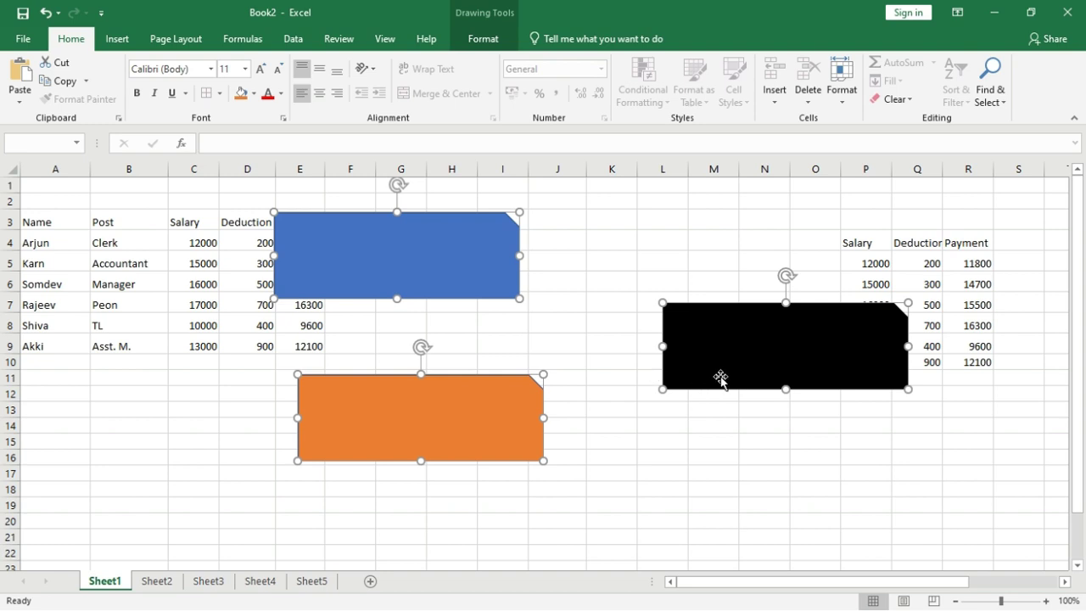
# Step: Cycle the selection forward and backward through the blue, orange and black shapes
pyautogui.press('Tab')
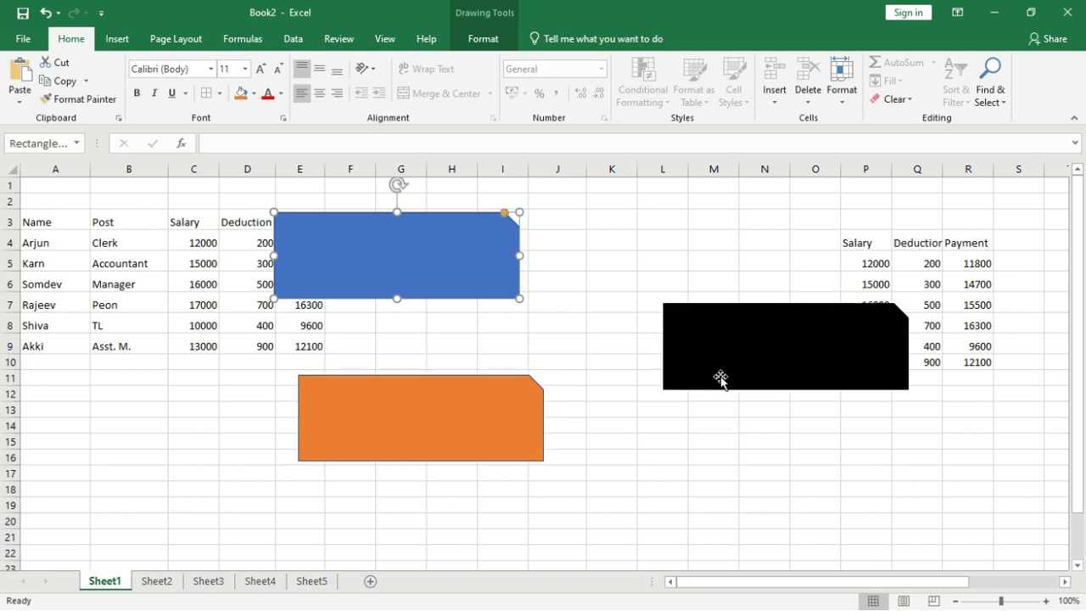
pyautogui.press('Tab')
pyautogui.press('Tab')
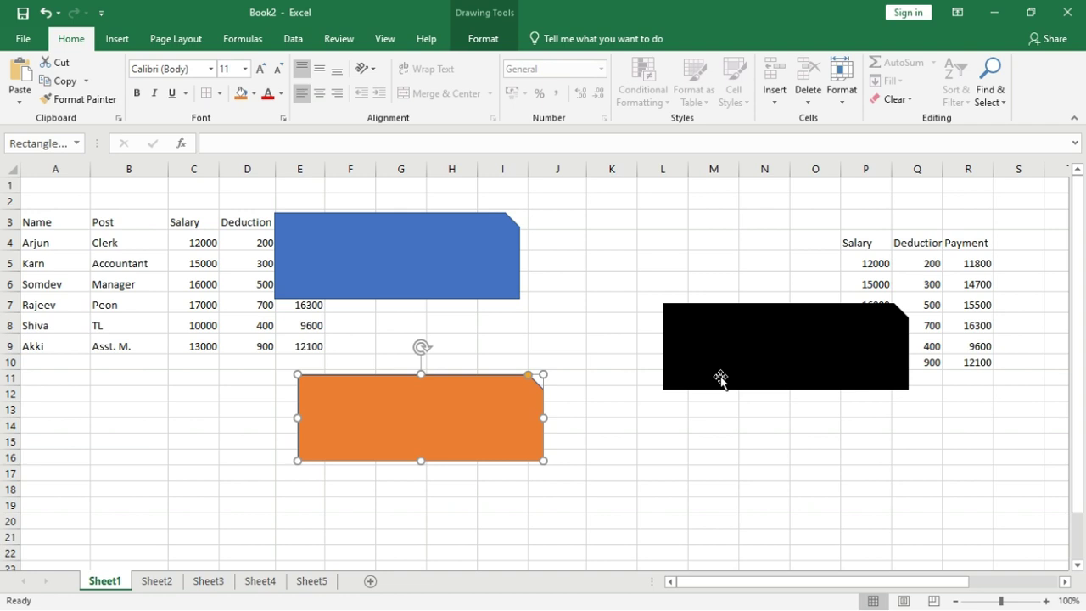
pyautogui.press('Tab')
pyautogui.press('Tab')
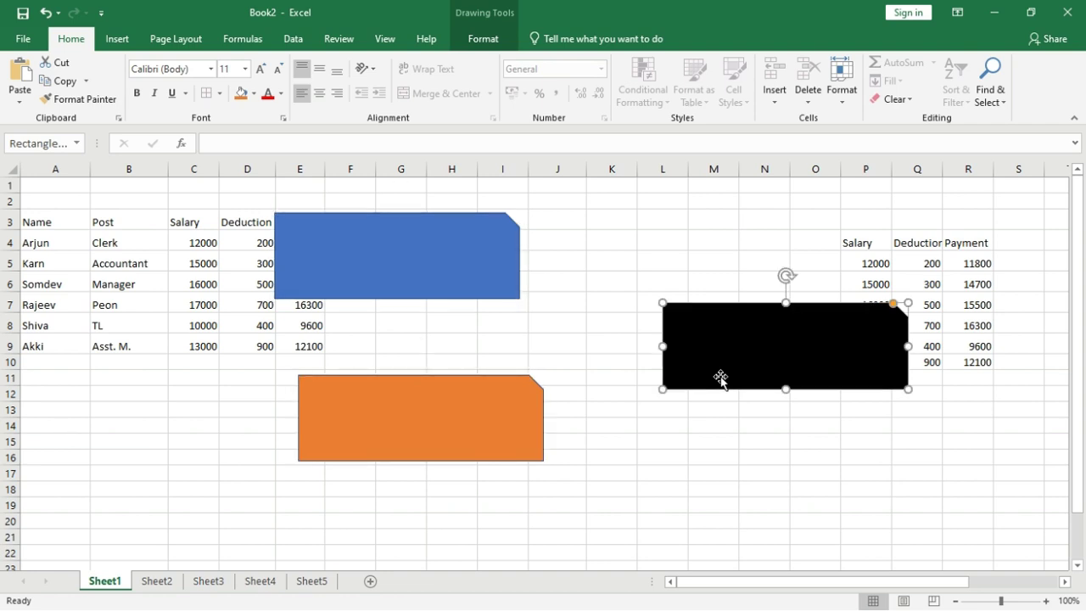
pyautogui.press('Tab')
pyautogui.press('Tab')
pyautogui.press('Tab')
pyautogui.press('Tab')
pyautogui.press('Tab')
pyautogui.press('Tab')
pyautogui.hotkey('shift', 'Tab')
pyautogui.hotkey('shift', 'Tab')
pyautogui.hotkey('shift', 'Tab')
pyautogui.hotkey('shift', 'Tab')
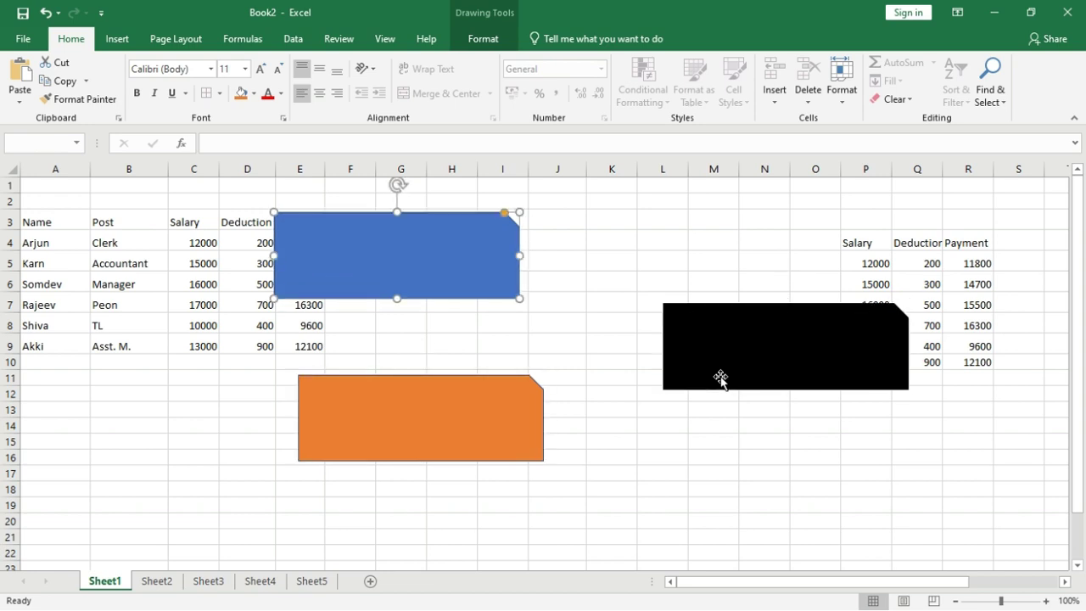
pyautogui.hotkey('shift', 'Tab')
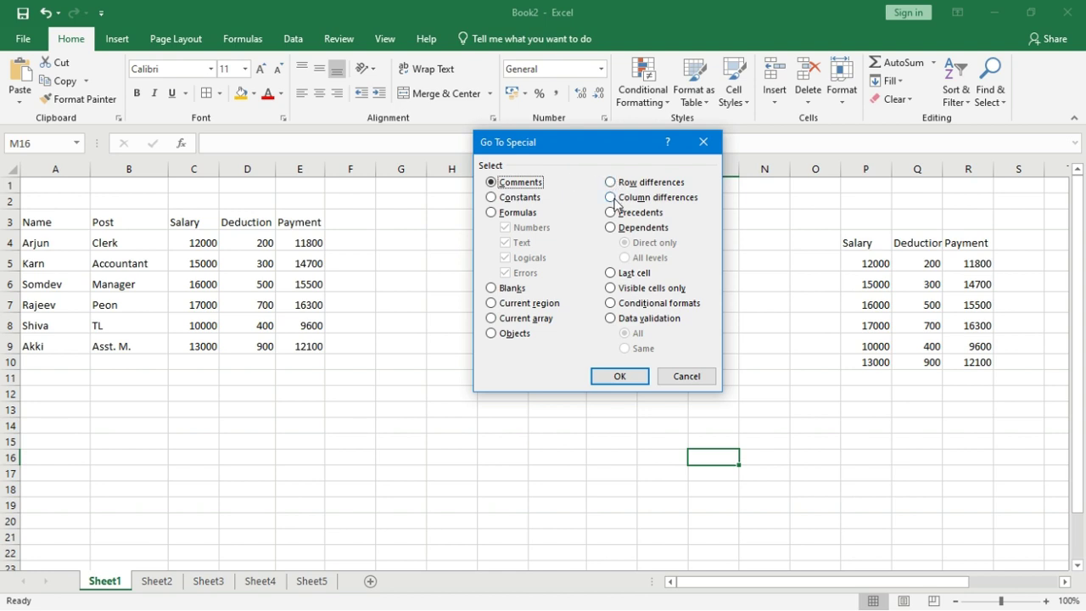
# Step: Switch to Sheet2 and select the X/Y/Z number grid B2:H4
pyautogui.click(687, 379)
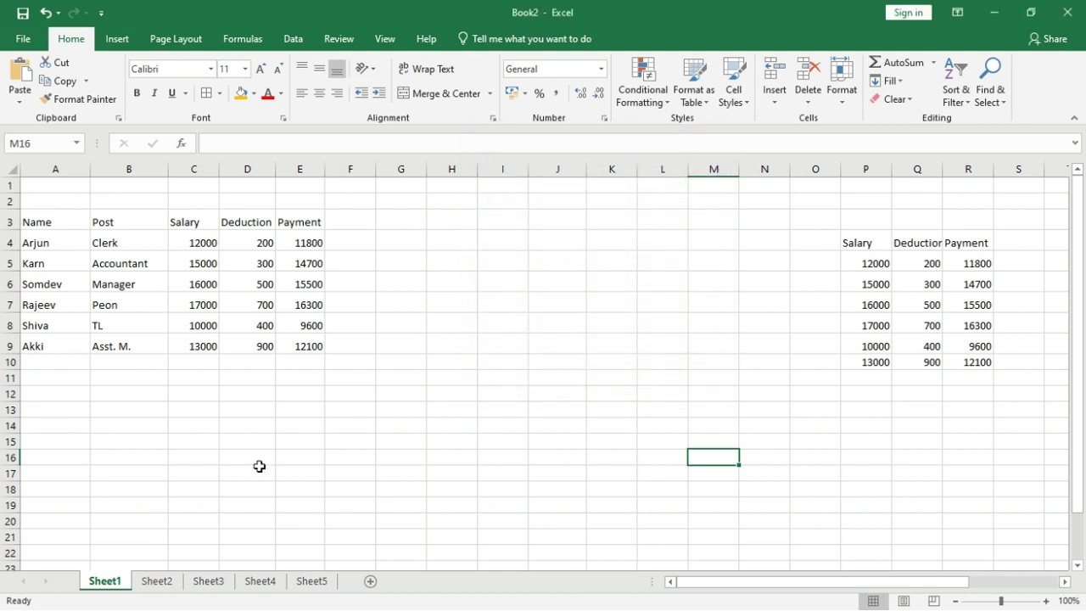
pyautogui.click(156, 580)
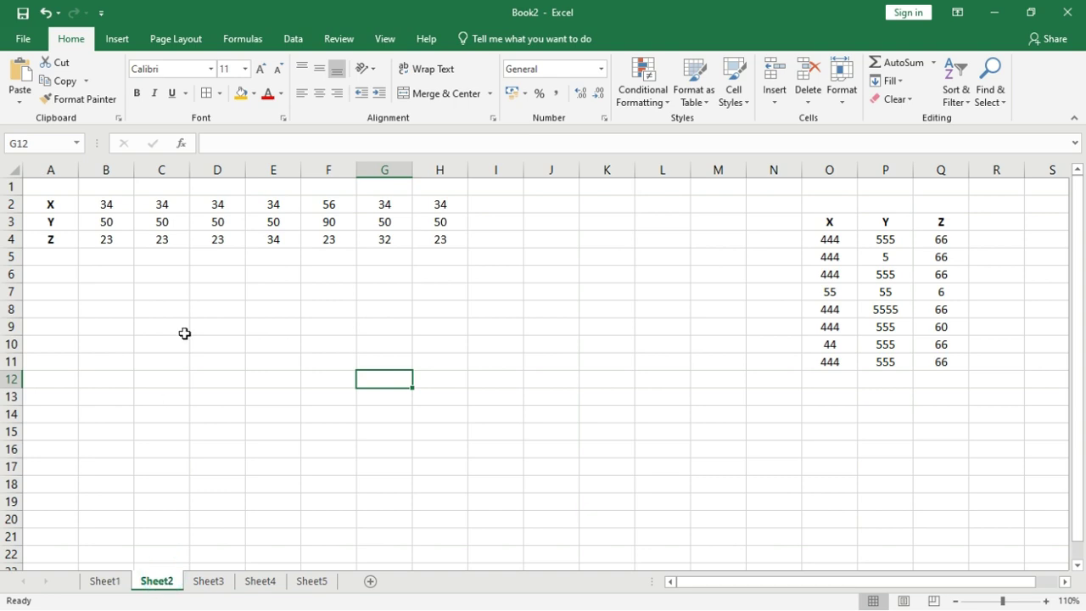
pyautogui.moveTo(93, 206); pyautogui.dragTo(429, 238)
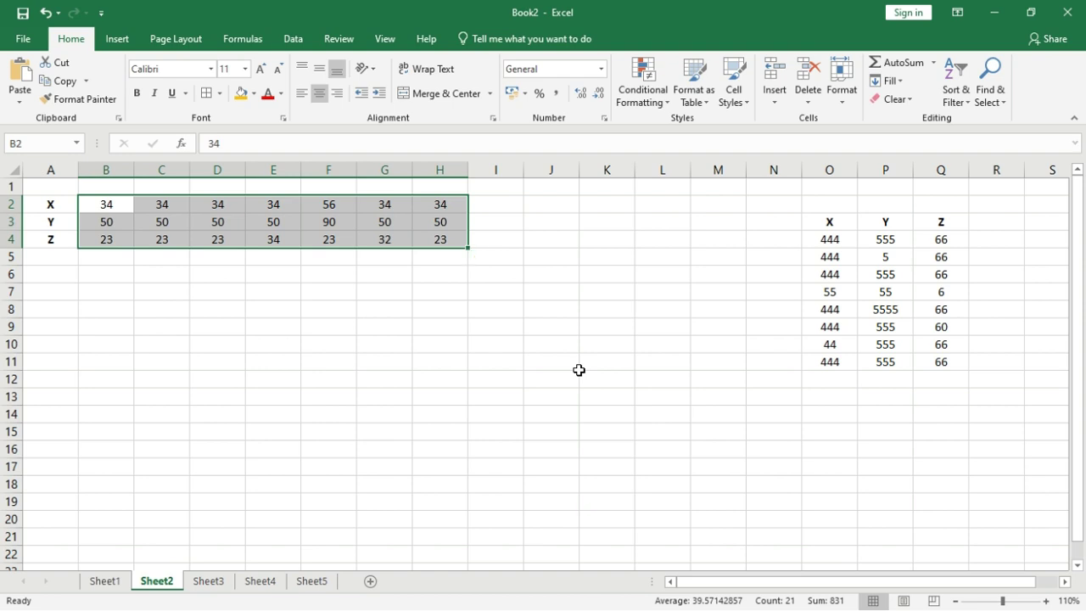
# Step: Select the row-difference cells F2, F3, E4 and G4, then clear the selection
pyautogui.press('F5')
pyautogui.click(529, 354)
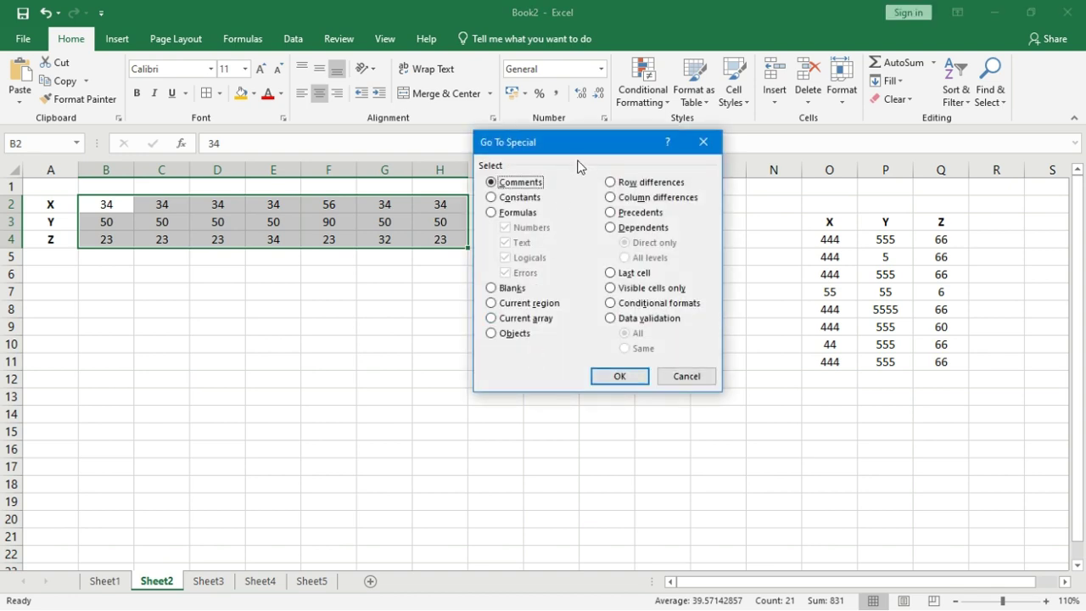
pyautogui.moveTo(578, 151); pyautogui.dragTo(596, 144)
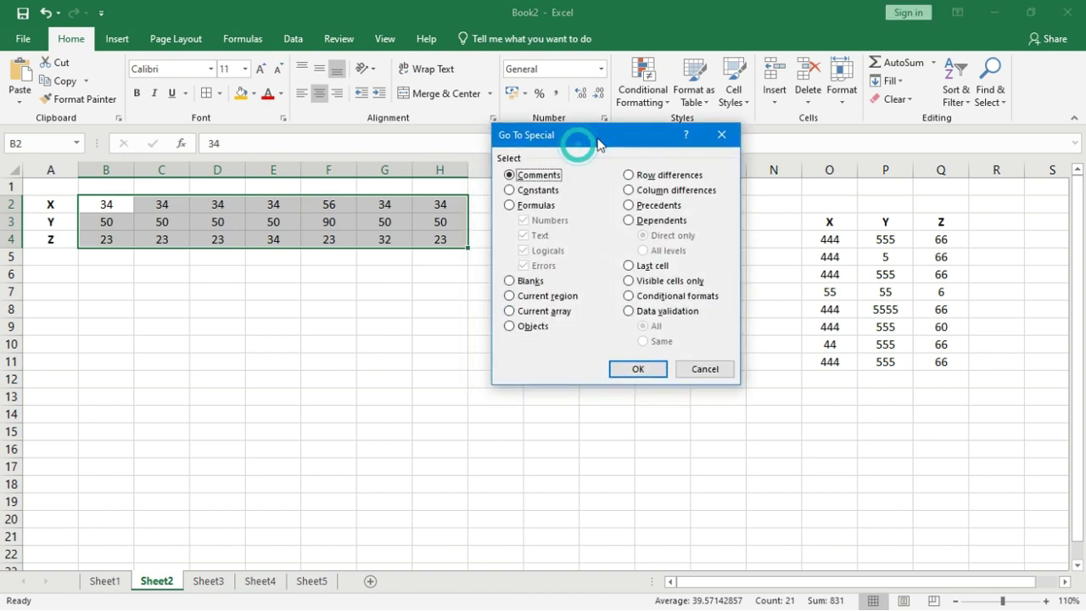
pyautogui.click(630, 177)
pyautogui.click(638, 369)
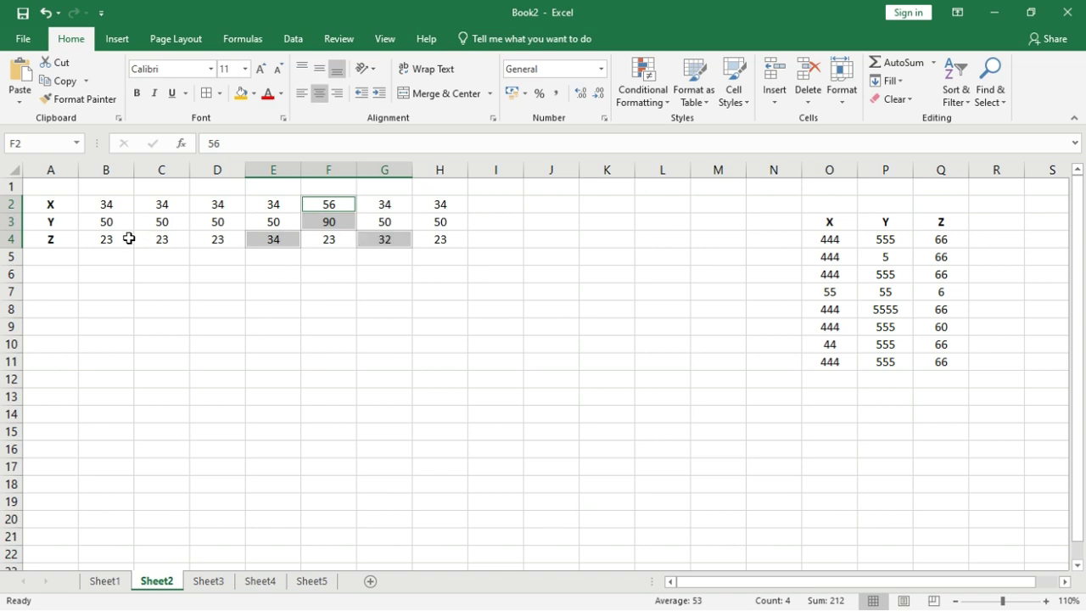
pyautogui.click(606, 284)
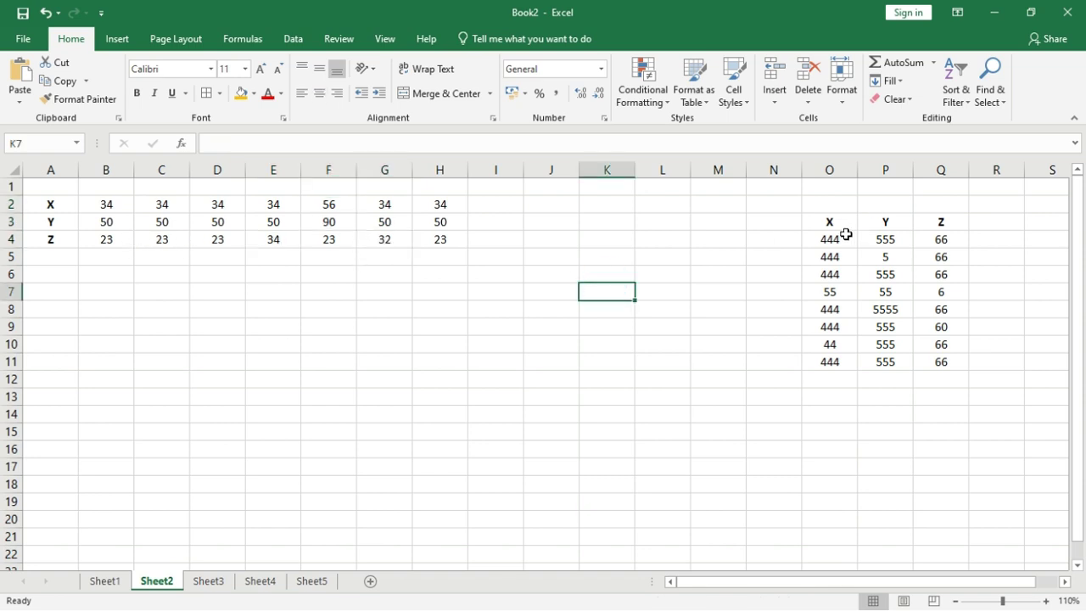
# Step: Select the O–Q X/Y/Z table and pick out its column-difference cells via Go To Special
pyautogui.moveTo(839, 237); pyautogui.dragTo(935, 362)
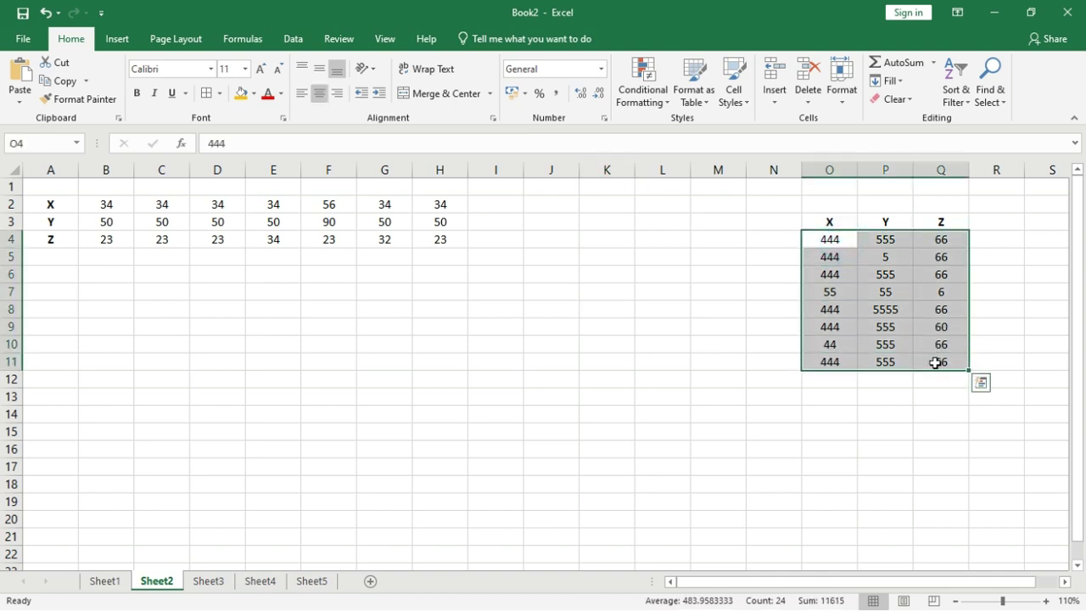
pyautogui.press('F5')
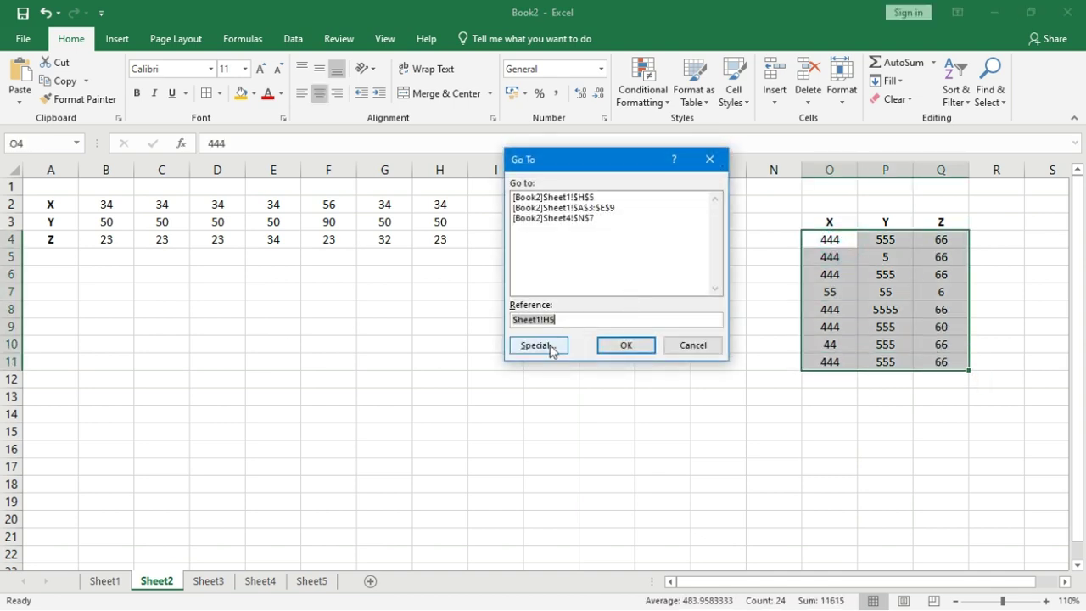
pyautogui.click(547, 345)
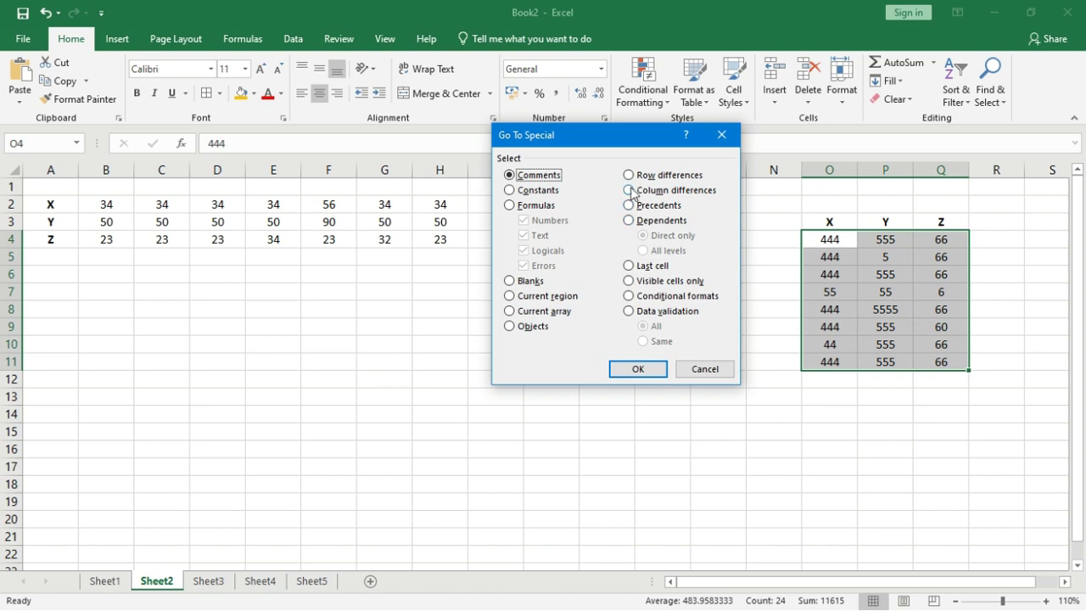
pyautogui.click(628, 190)
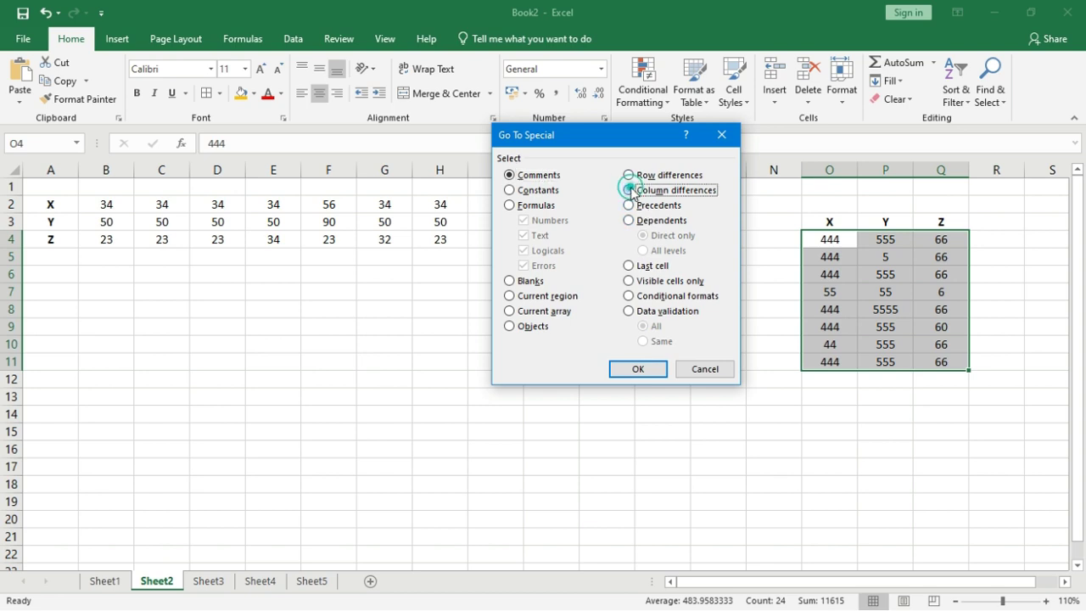
pyautogui.click(629, 367)
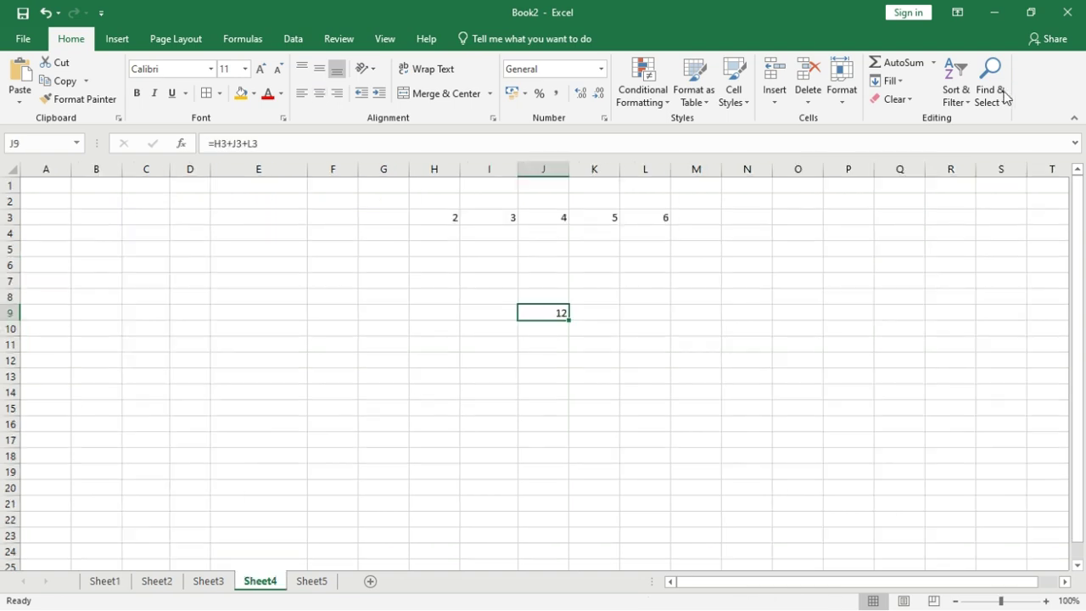
# Step: Open Go To Special on Sheet4, move it aside to view the values, then cancel
pyautogui.click(990, 90)
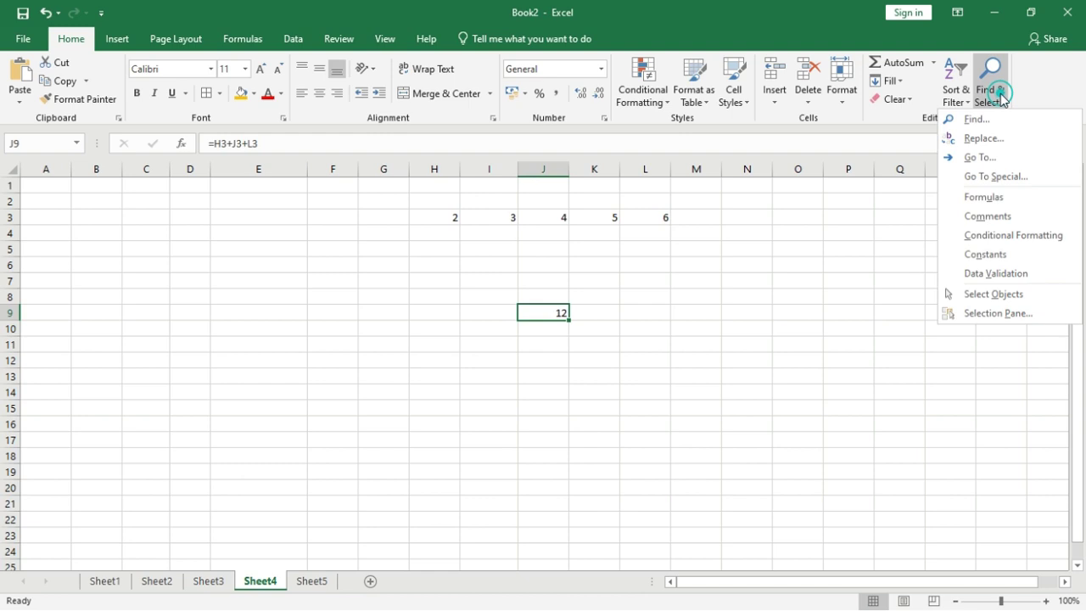
pyautogui.click(1000, 177)
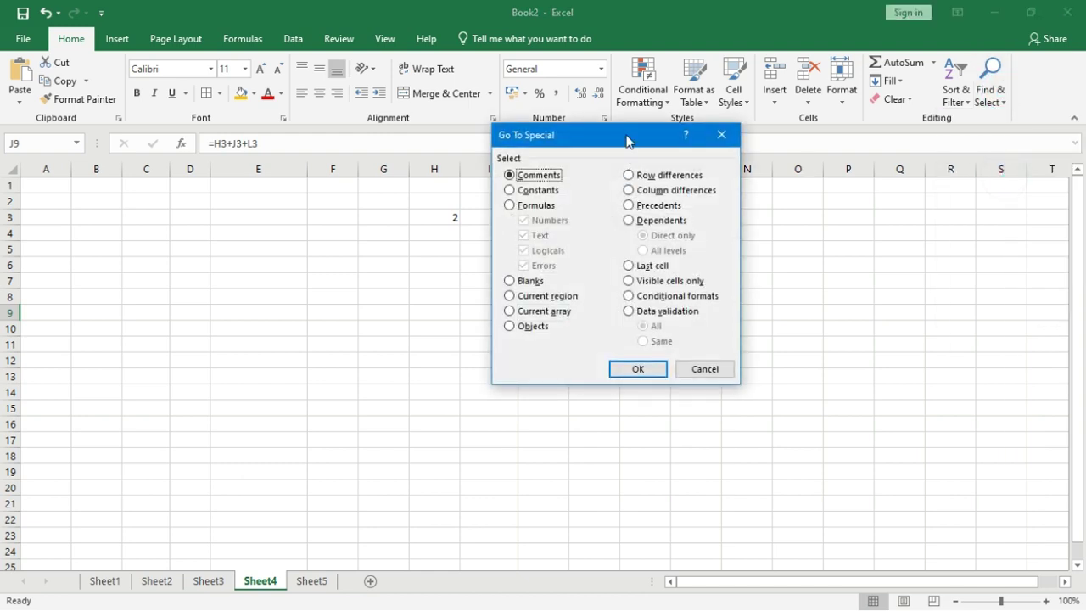
pyautogui.moveTo(626, 141); pyautogui.dragTo(238, 230)
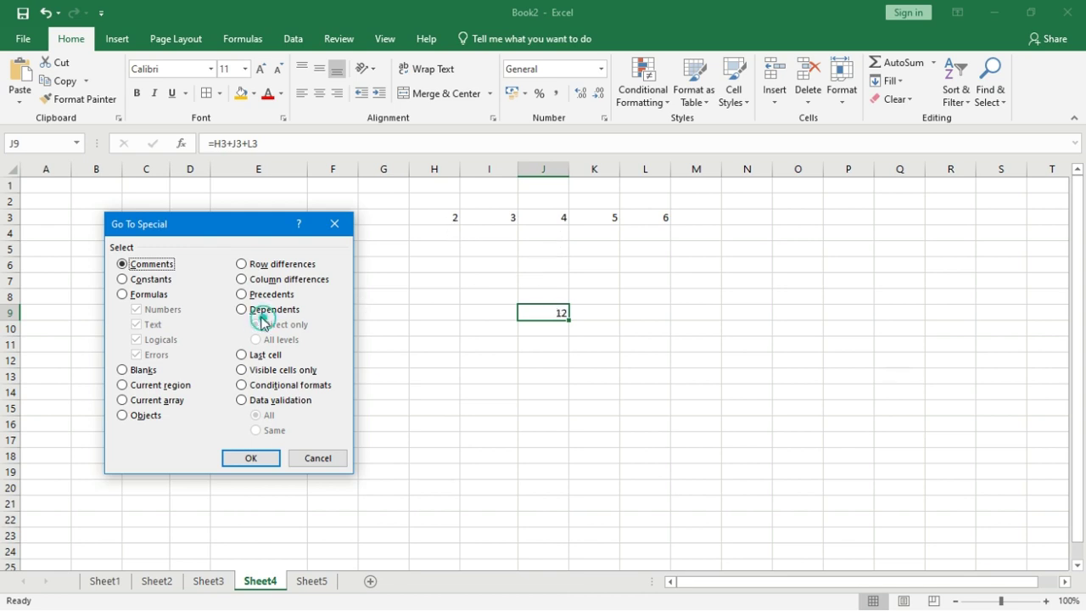
pyautogui.click(334, 224)
# Step: Select H2:M10 and pick out precedents H3, J3 and L3 of the J9 total, then click M4
pyautogui.moveTo(450, 204); pyautogui.dragTo(678, 332)
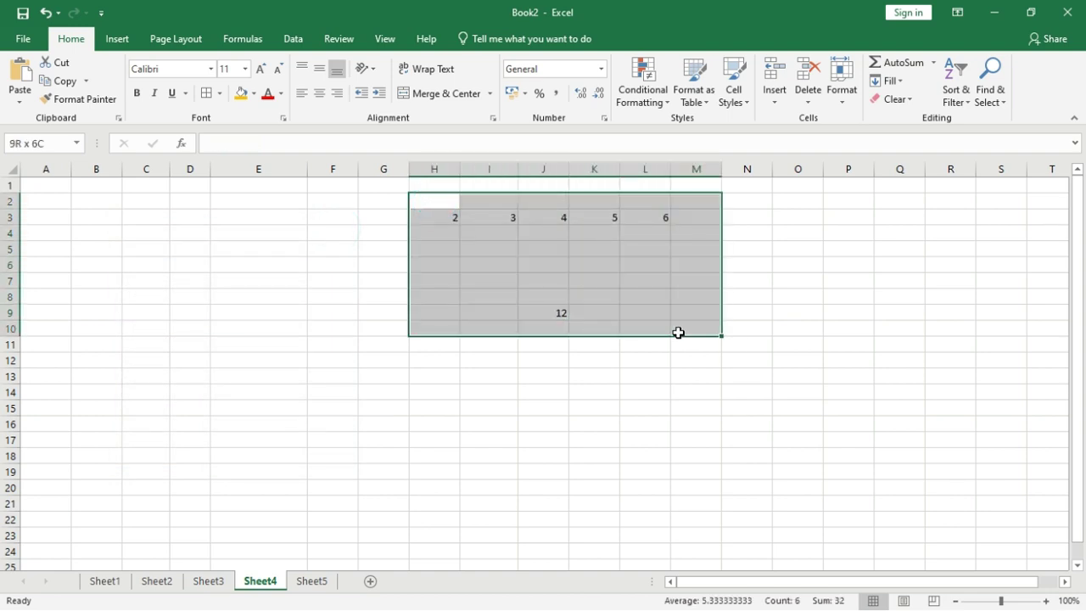
pyautogui.click(1016, 89)
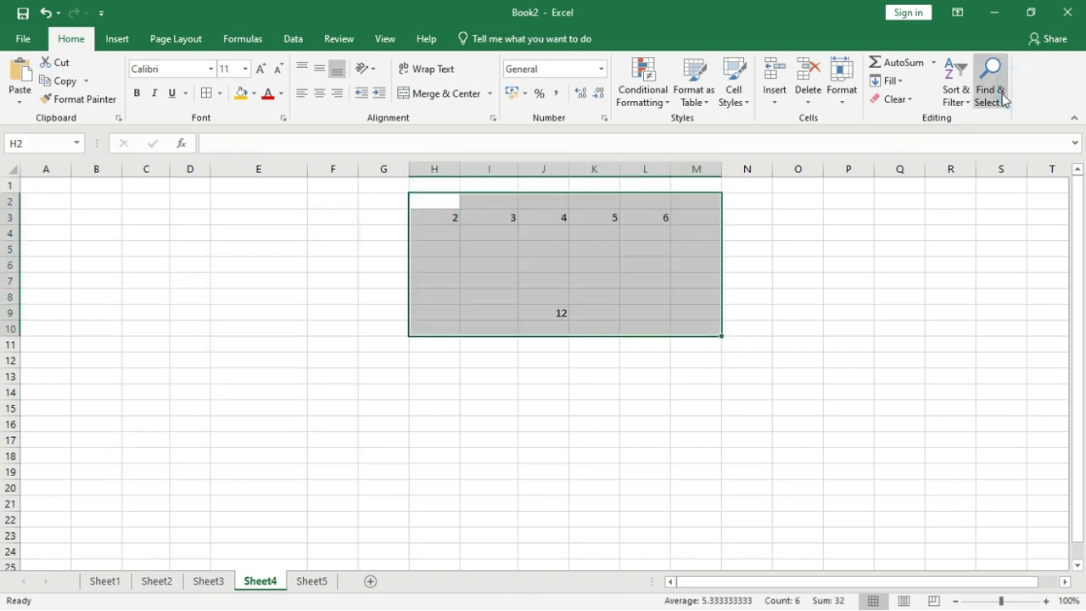
pyautogui.click(993, 178)
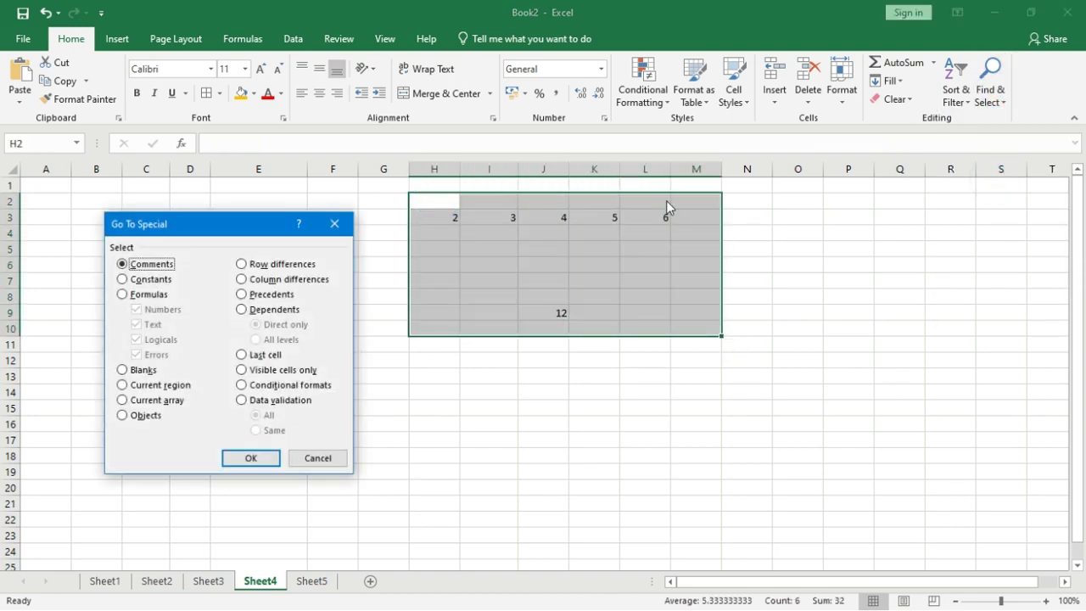
pyautogui.moveTo(216, 227); pyautogui.dragTo(168, 218)
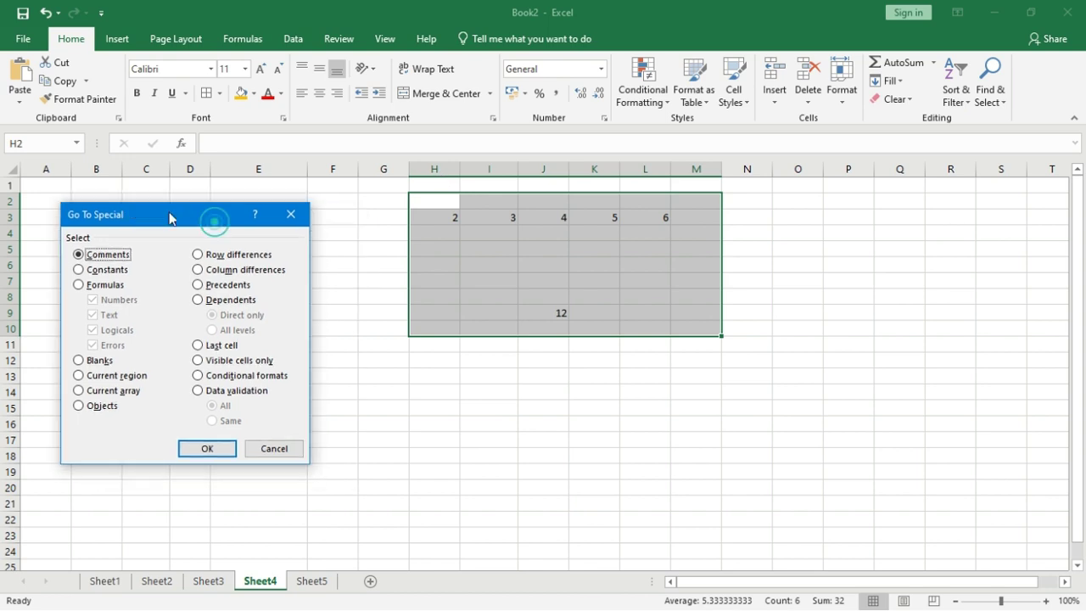
pyautogui.click(194, 285)
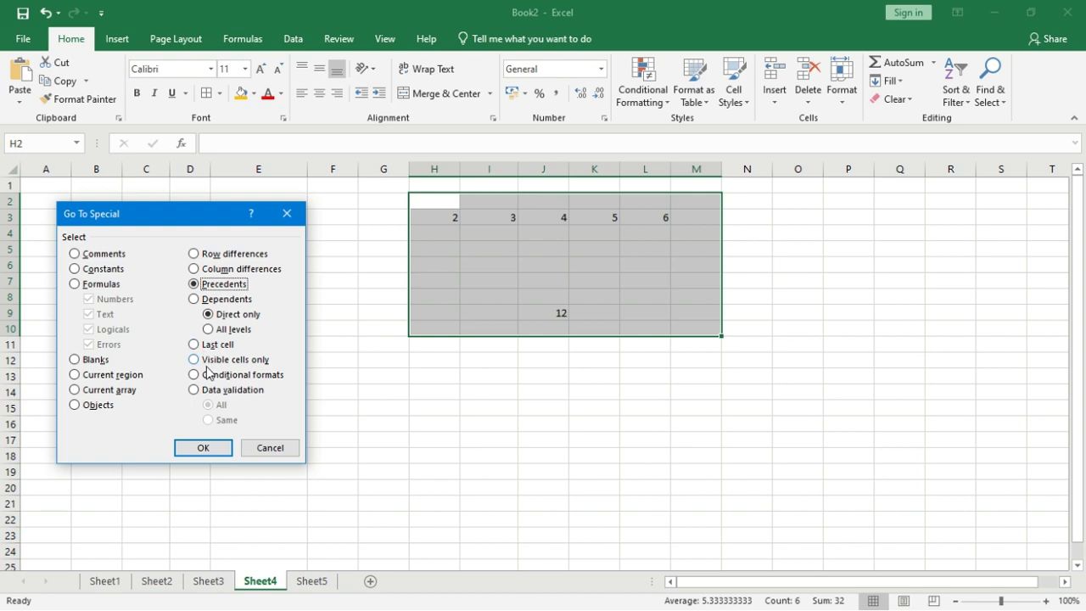
pyautogui.click(208, 447)
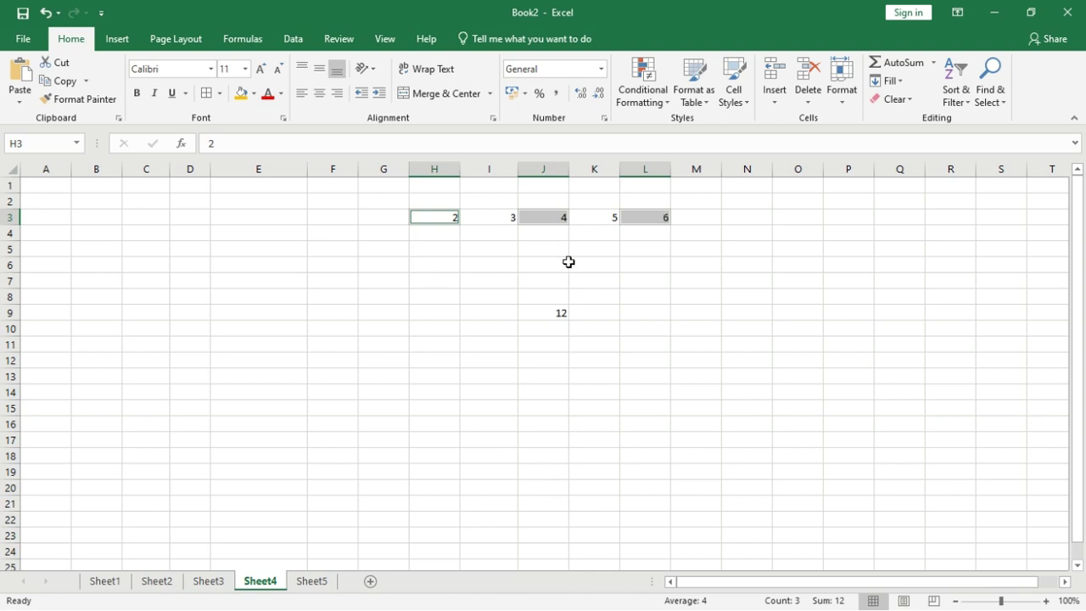
pyautogui.click(711, 234)
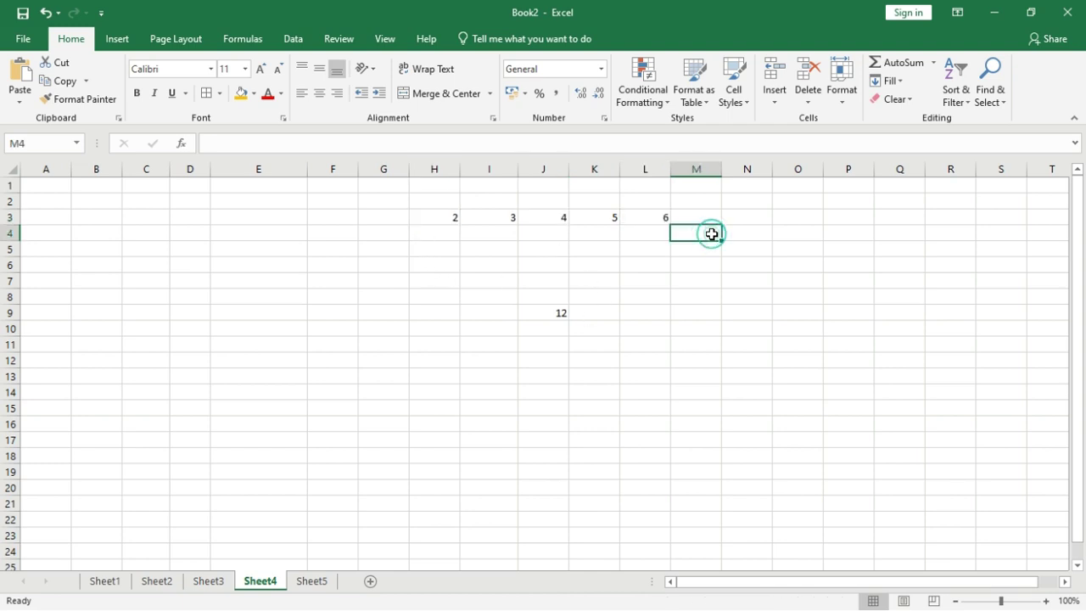
# Step: Jump to Sheet4's last used cell T20 with Go To Special, then switch to Sheet5
pyautogui.click(987, 100)
pyautogui.click(998, 177)
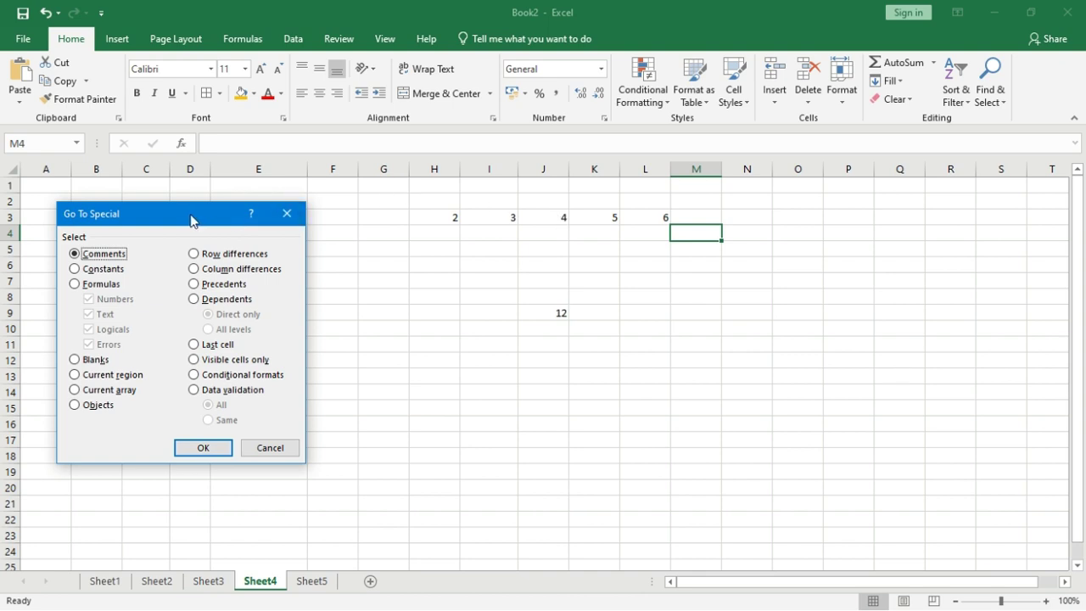
pyautogui.click(194, 346)
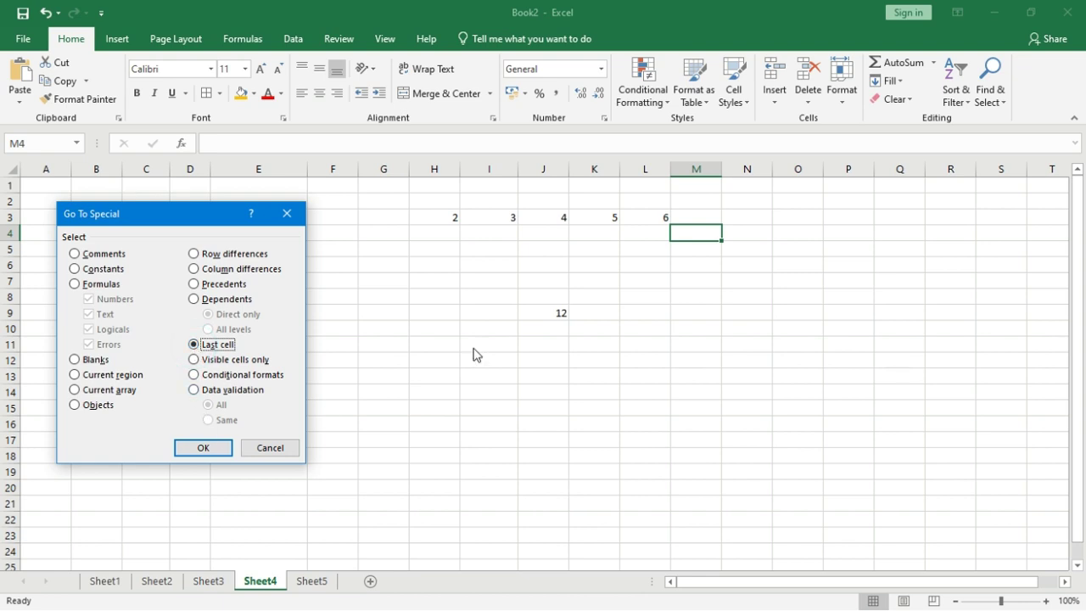
pyautogui.click(203, 449)
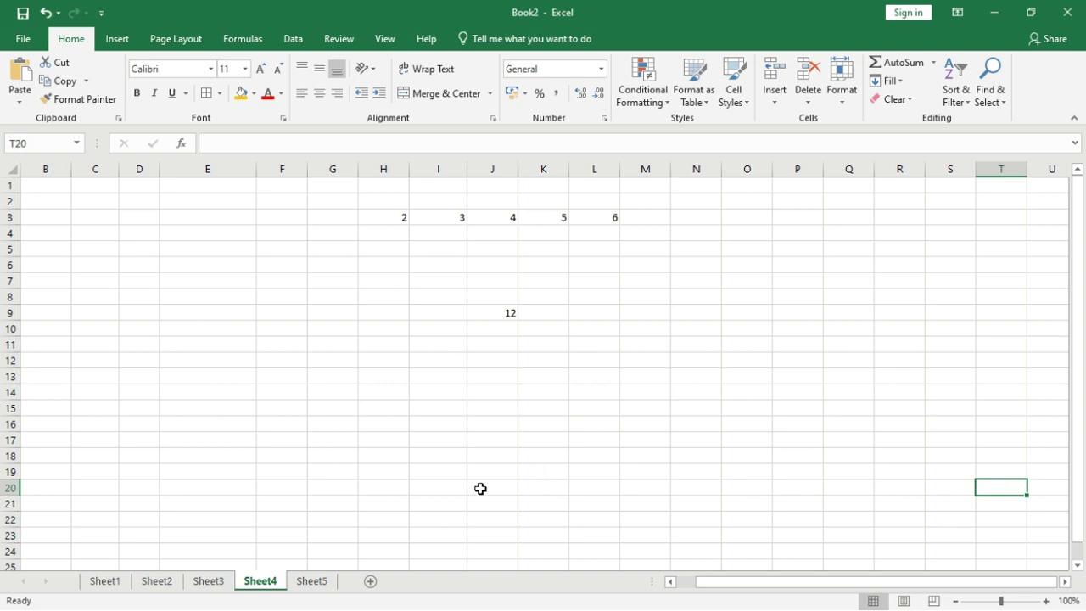
pyautogui.click(311, 581)
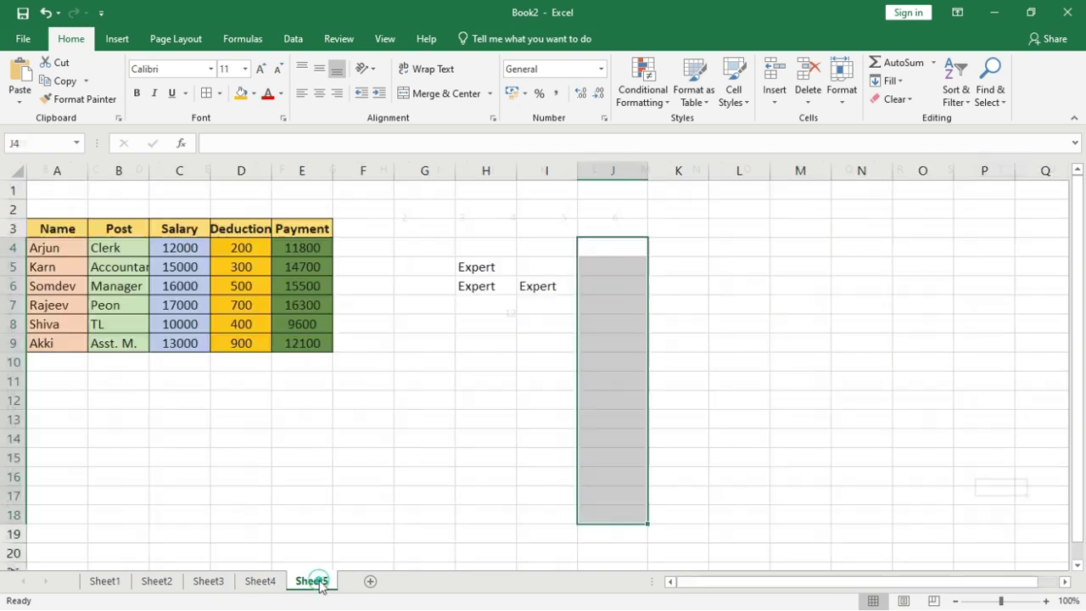
# Step: Enter 'te' in cell O16
pyautogui.click(909, 475)
pyautogui.write('te')
pyautogui.press('Return')
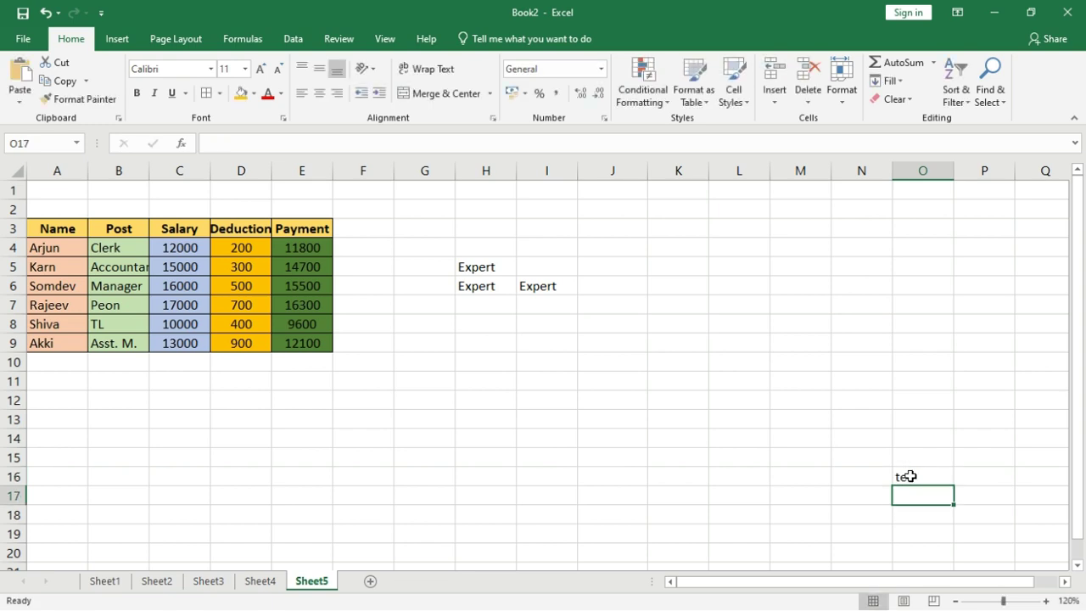
pyautogui.click(908, 475)
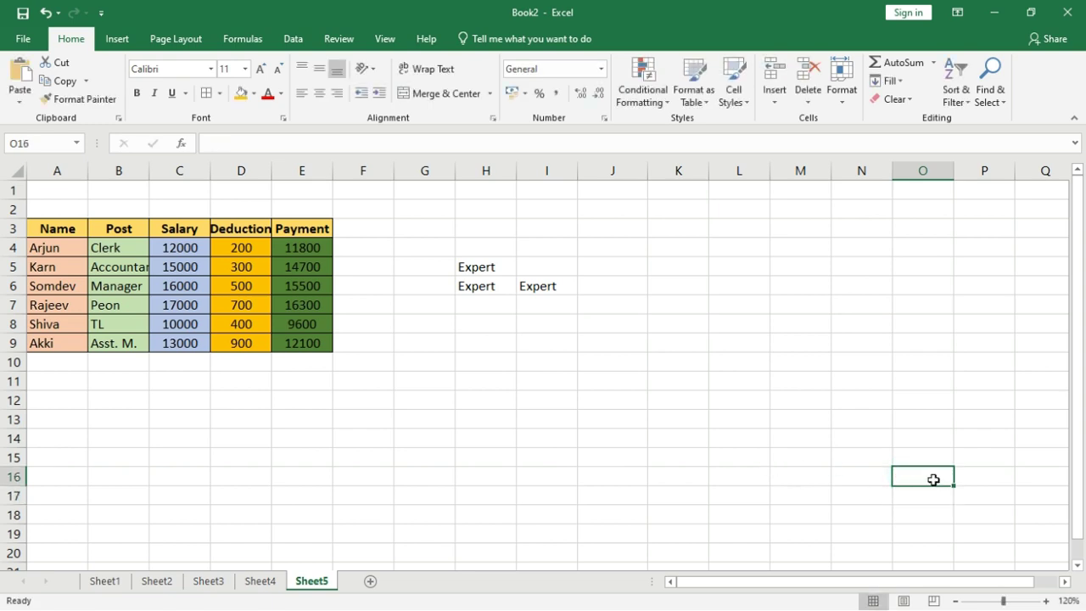
# Step: From E5, jump to Sheet5's last used cell O17 with Go To Special > Last cell
pyautogui.click(282, 266)
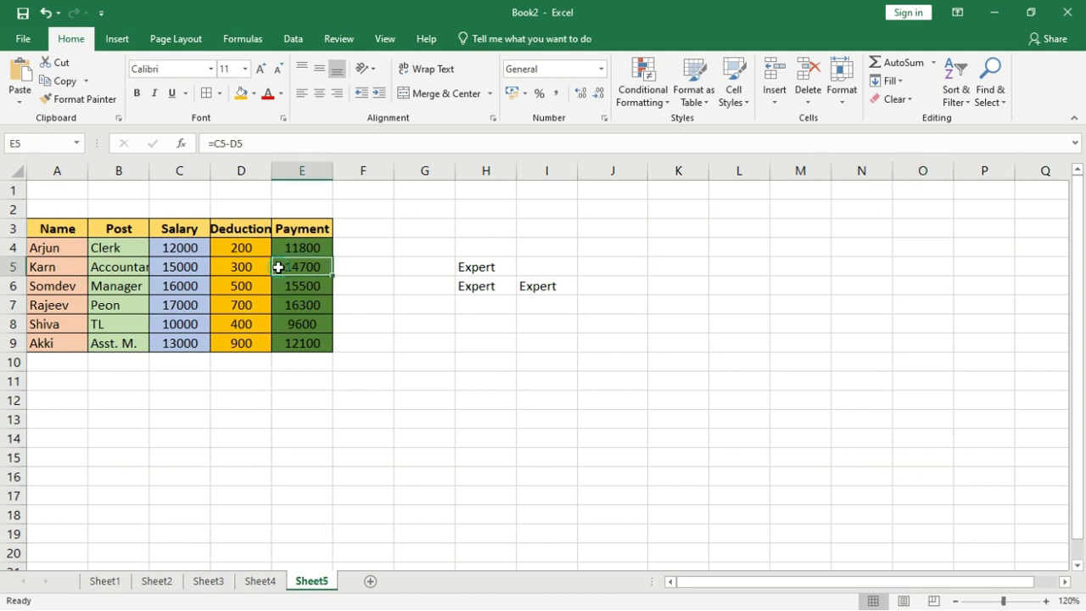
pyautogui.click(988, 97)
pyautogui.click(994, 178)
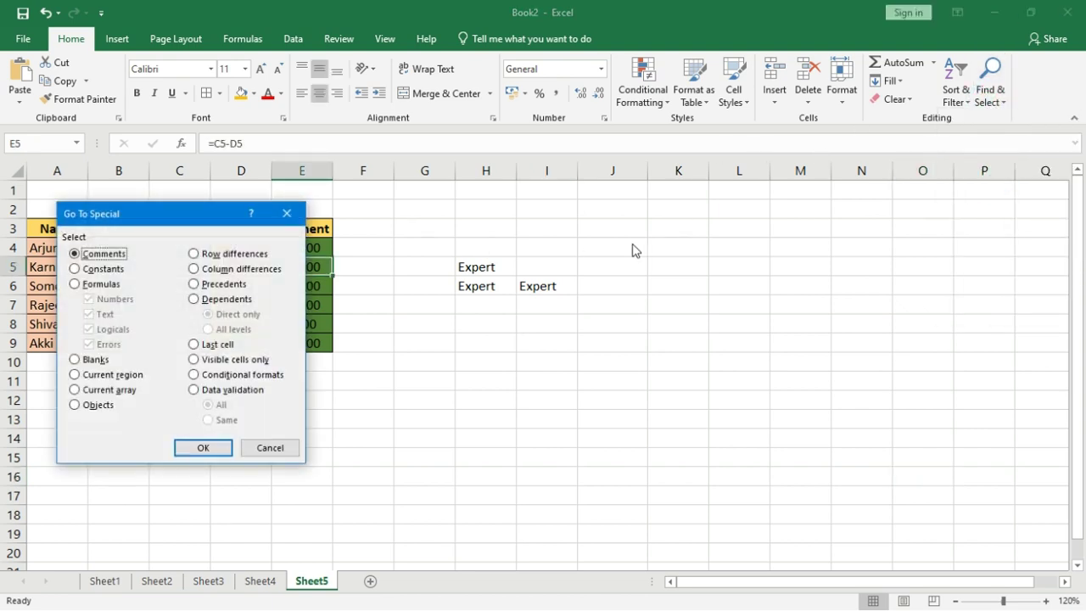
pyautogui.click(194, 344)
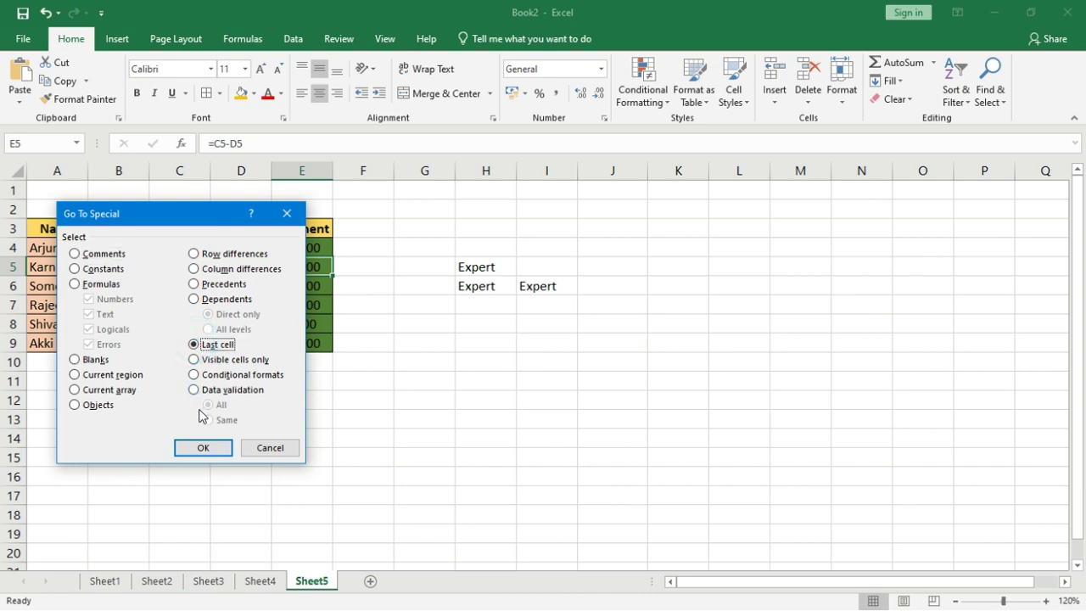
pyautogui.click(204, 450)
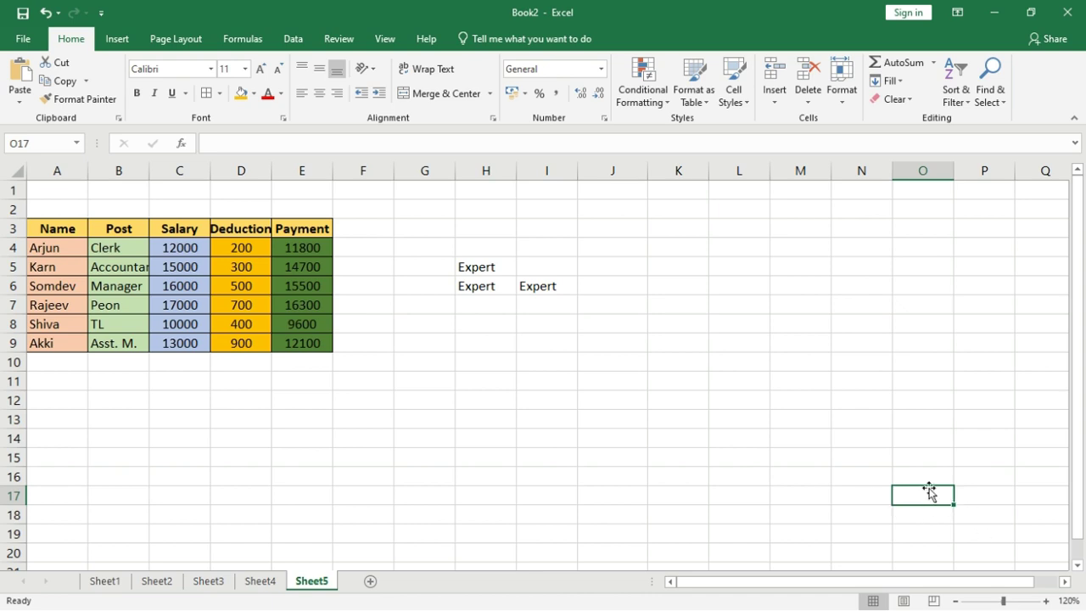
# Step: Select J11, reopen Go To Special, and cancel it without applying
pyautogui.click(588, 389)
pyautogui.click(990, 80)
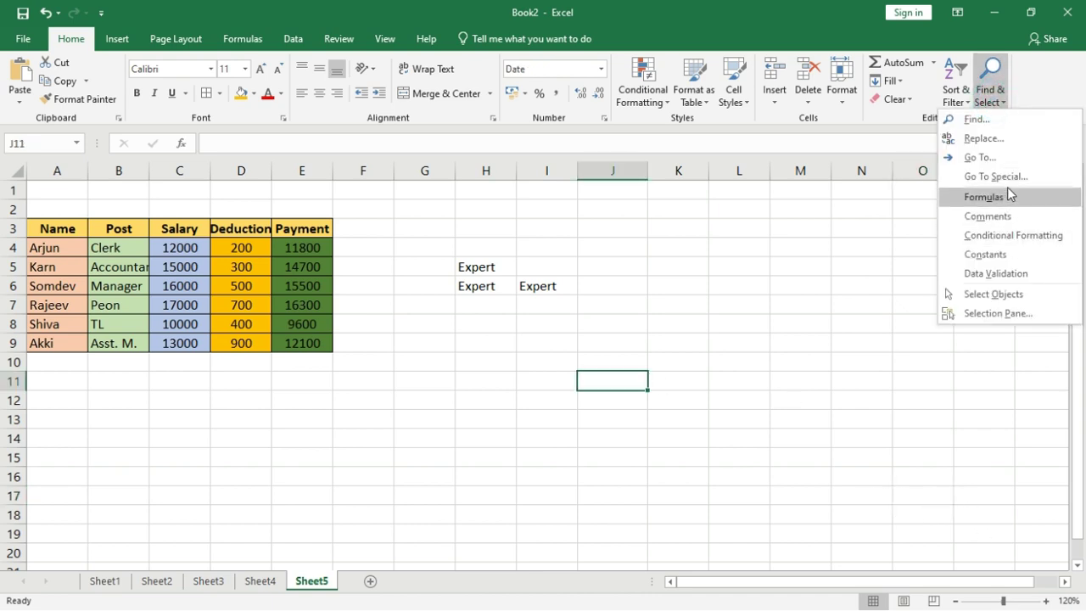
pyautogui.click(1019, 179)
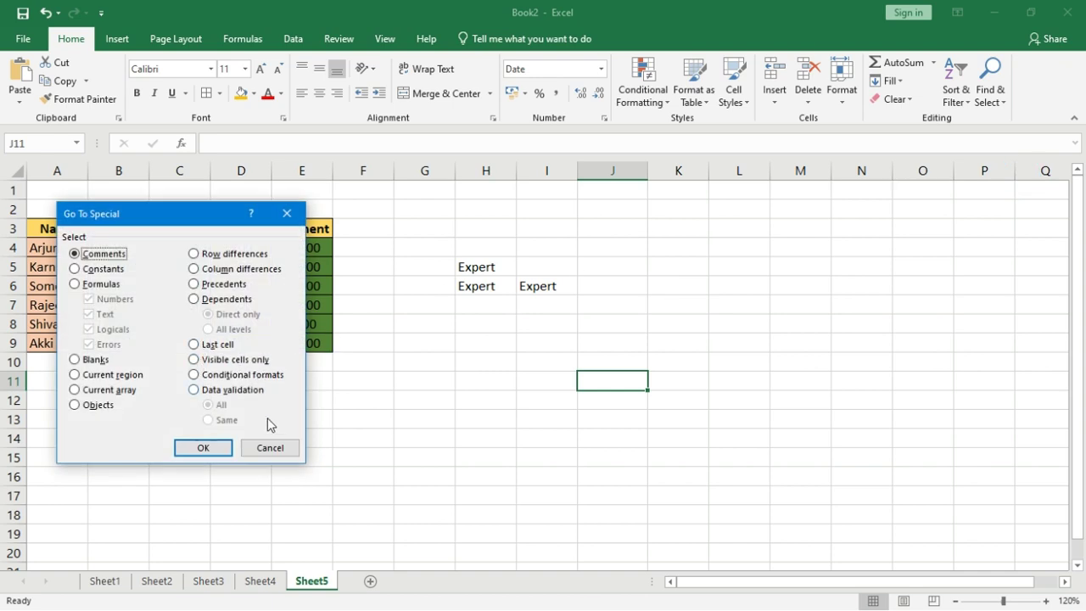
pyautogui.click(270, 450)
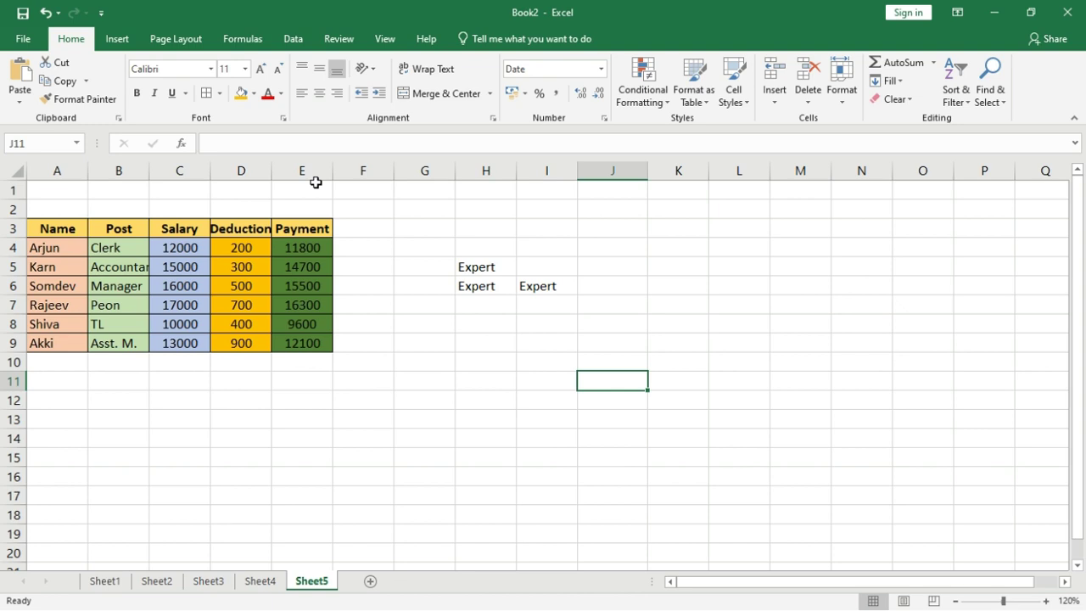
# Step: Hide Salary, Deduction and Payment columns C–E by dragging them to zero width, then select B3:I9
pyautogui.click(837, 103)
pyautogui.moveTo(872, 254)
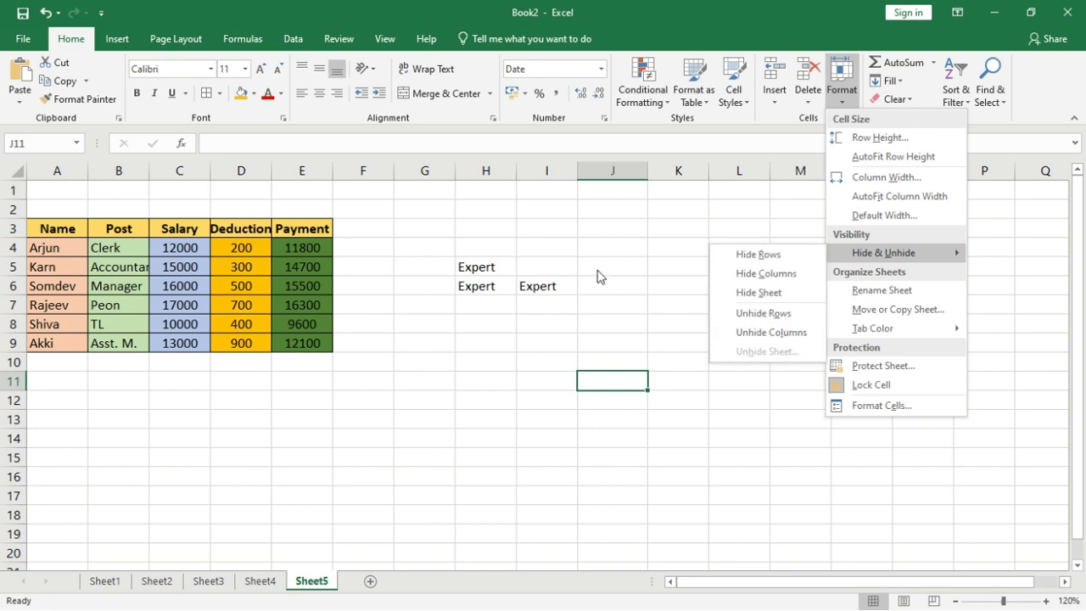
pyautogui.click(440, 253)
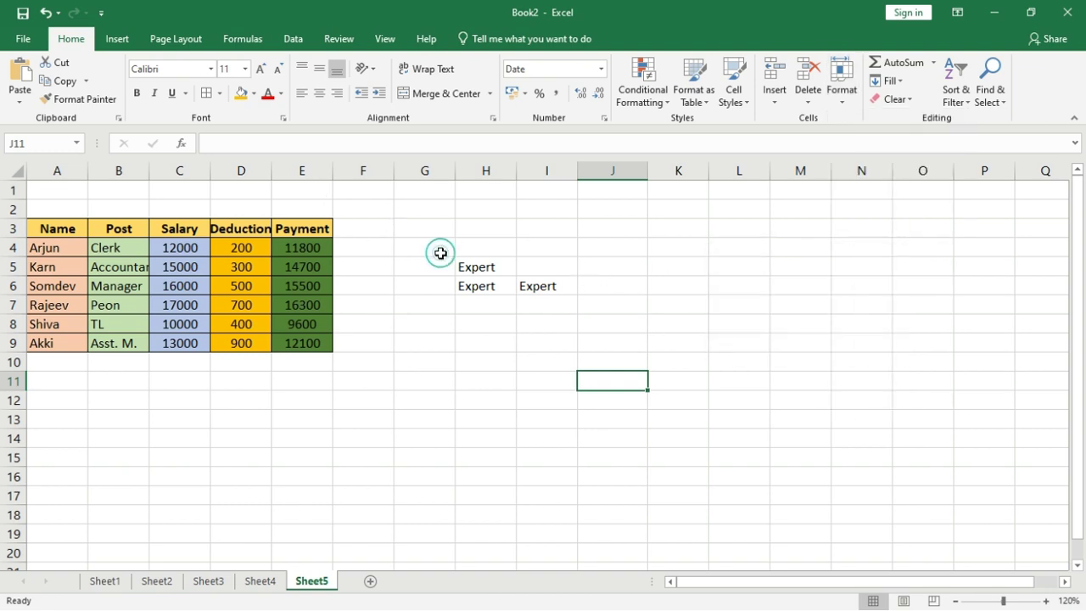
pyautogui.moveTo(333, 171); pyautogui.dragTo(266, 173)
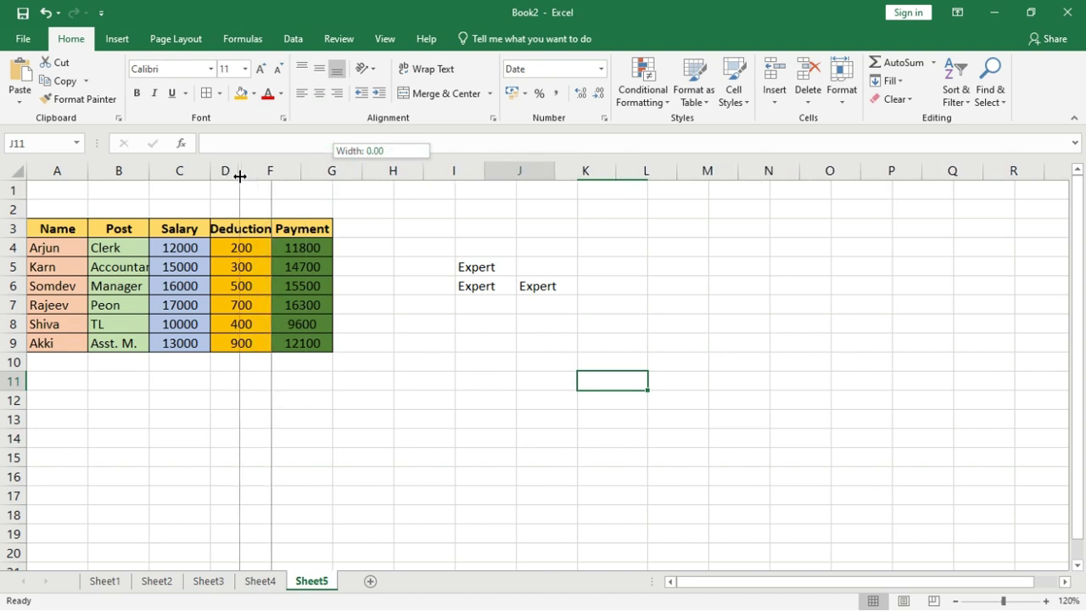
pyautogui.moveTo(265, 173); pyautogui.dragTo(147, 173)
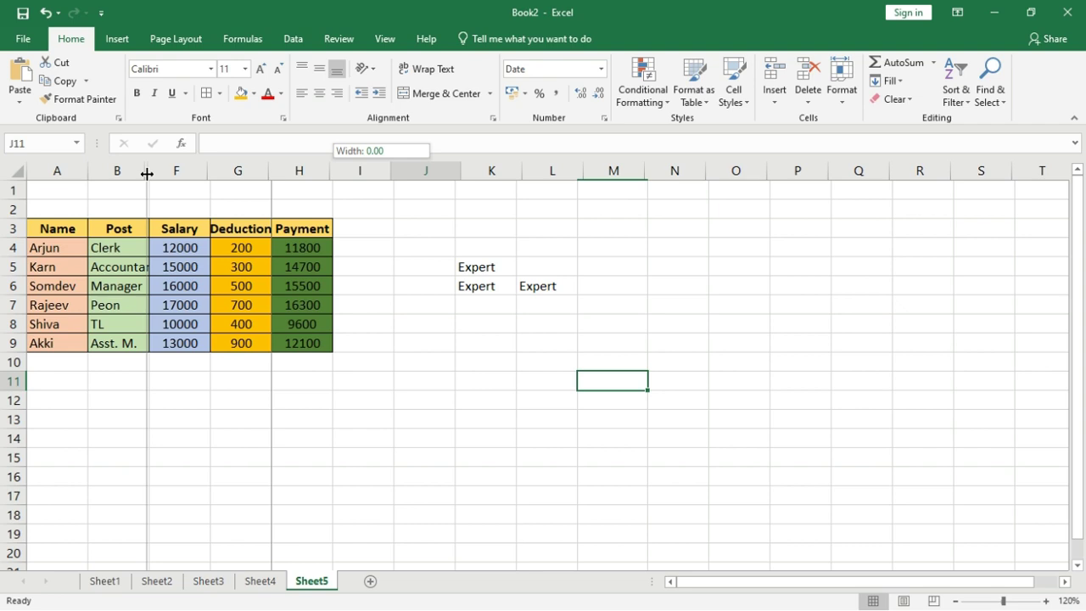
pyautogui.moveTo(147, 173); pyautogui.dragTo(150, 175)
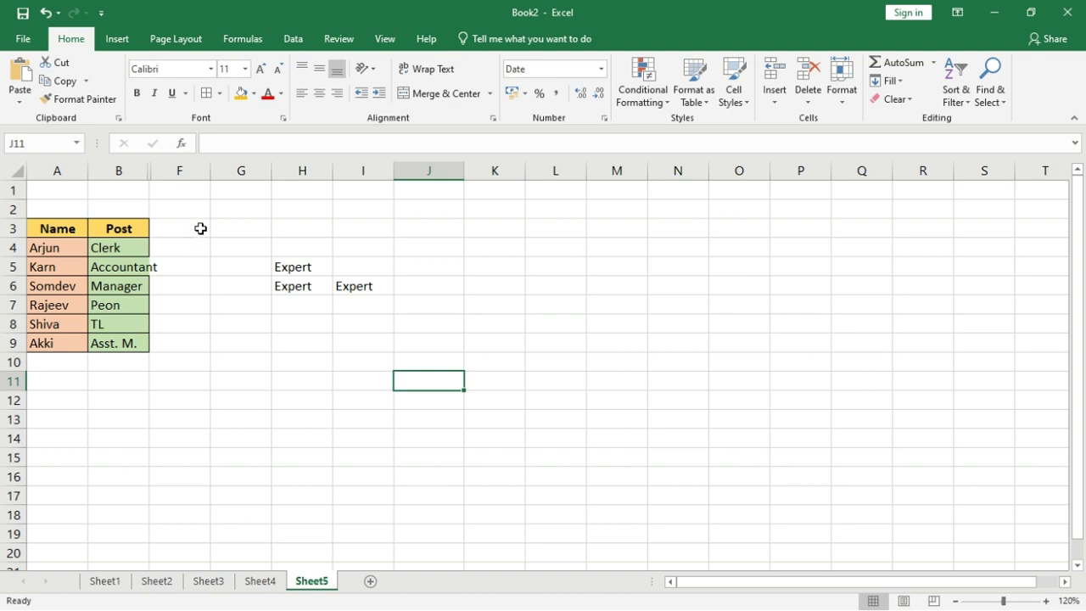
pyautogui.moveTo(108, 225)
pyautogui.mouseDown()
pyautogui.moveTo(229, 326)
pyautogui.moveTo(341, 344)
pyautogui.mouseUp()
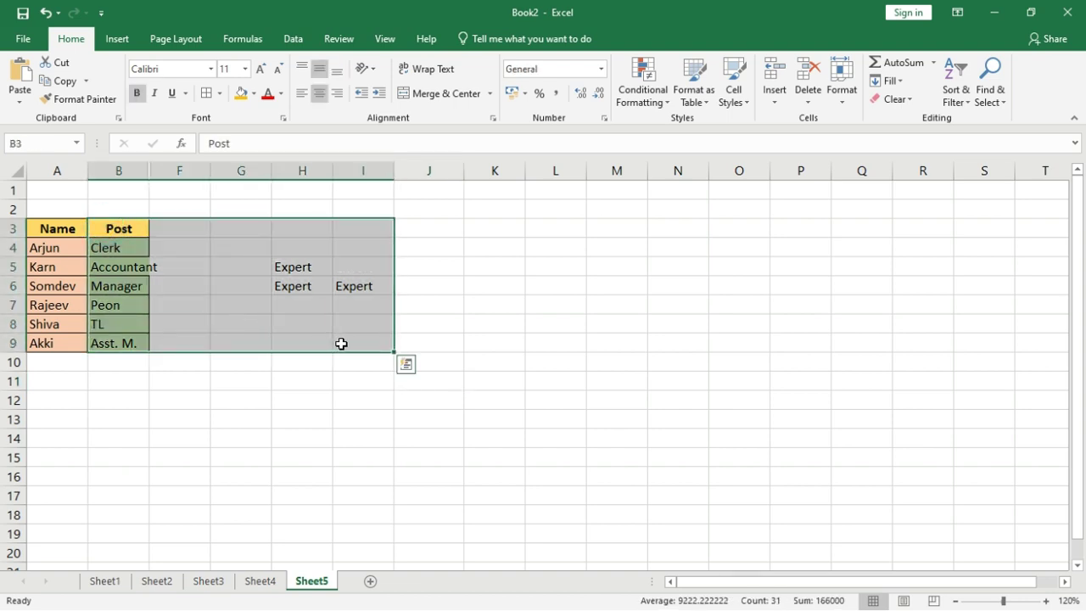
# Step: Copy B3:I9 and paste it at N9, hidden columns included, then reselect B3:I9
pyautogui.hotkey('ctrl', 'c')
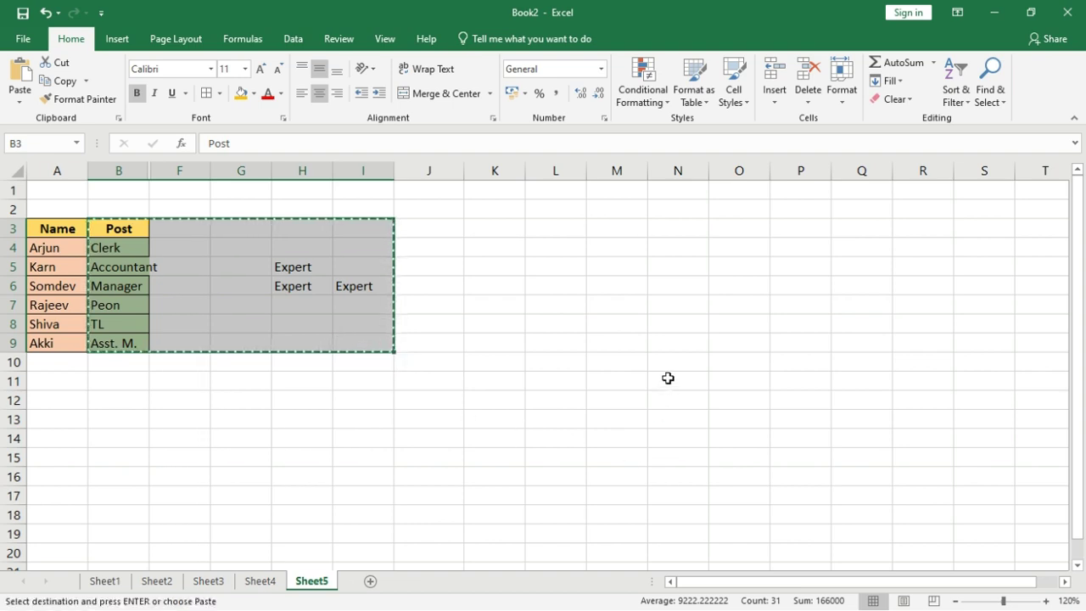
pyautogui.click(659, 340)
pyautogui.hotkey('ctrl', 'v')
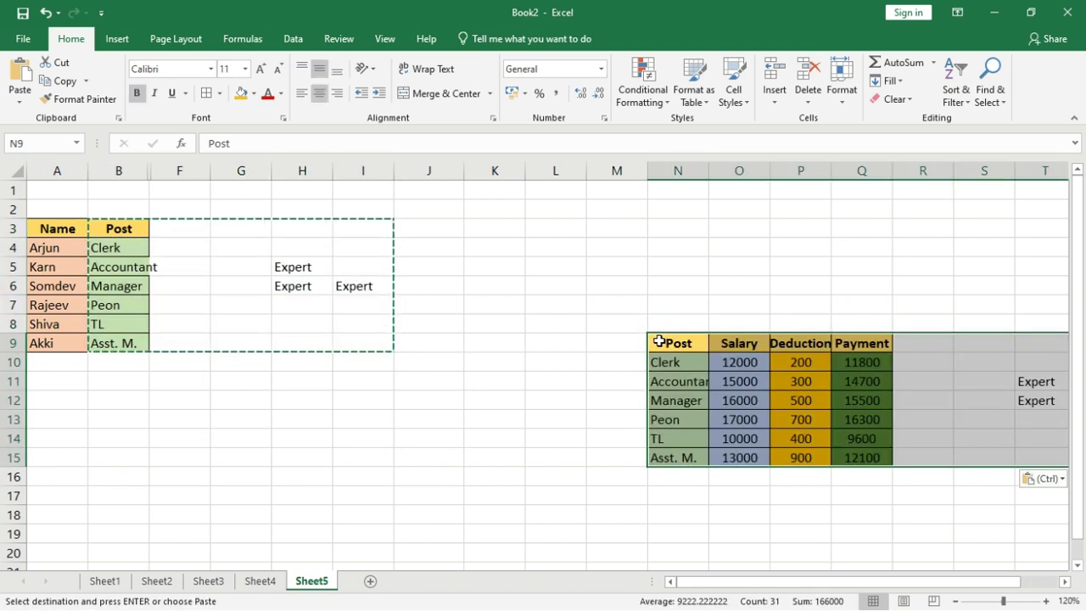
pyautogui.press('Escape')
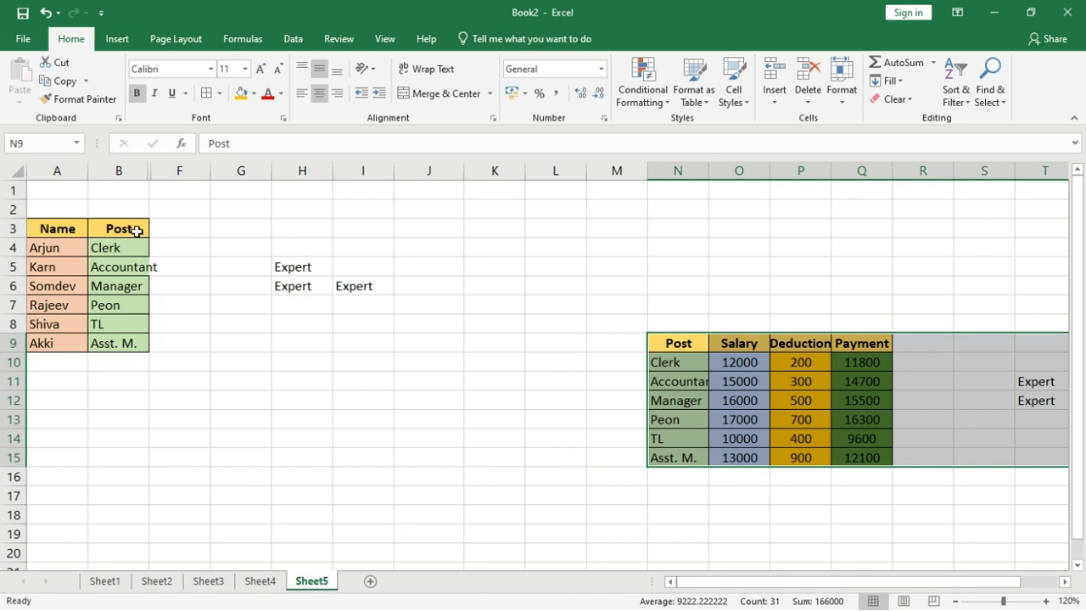
pyautogui.moveTo(136, 229)
pyautogui.mouseDown()
pyautogui.moveTo(269, 331)
pyautogui.moveTo(352, 346)
pyautogui.mouseUp()
pyautogui.click(989, 93)
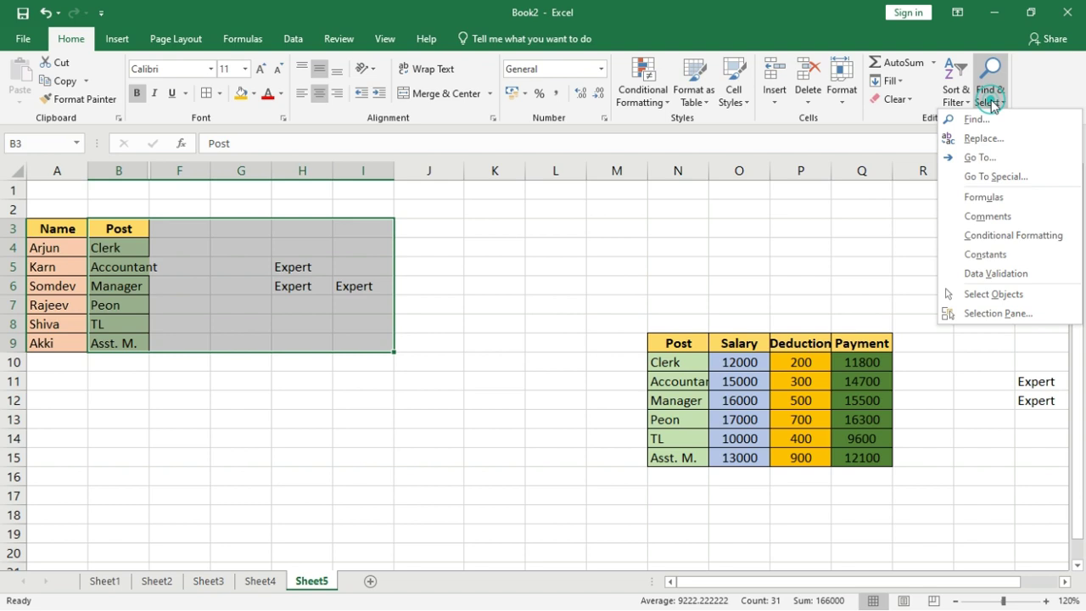
# Step: Select only the visible cells of B3:I9, copy them and paste at F14
pyautogui.click(996, 177)
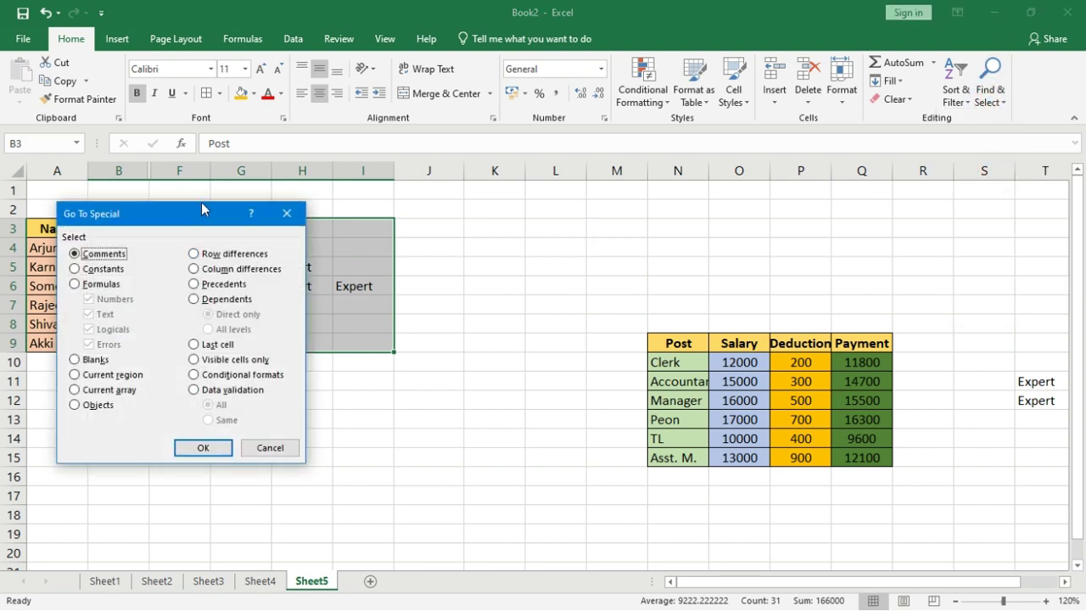
pyautogui.moveTo(201, 210); pyautogui.dragTo(508, 118)
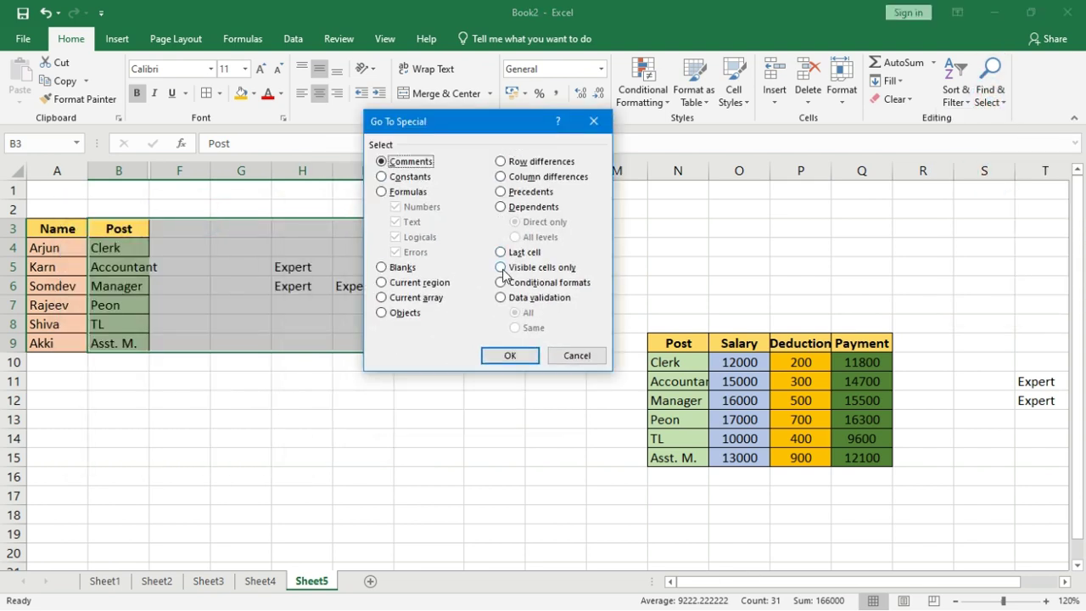
pyautogui.click(502, 268)
pyautogui.click(510, 354)
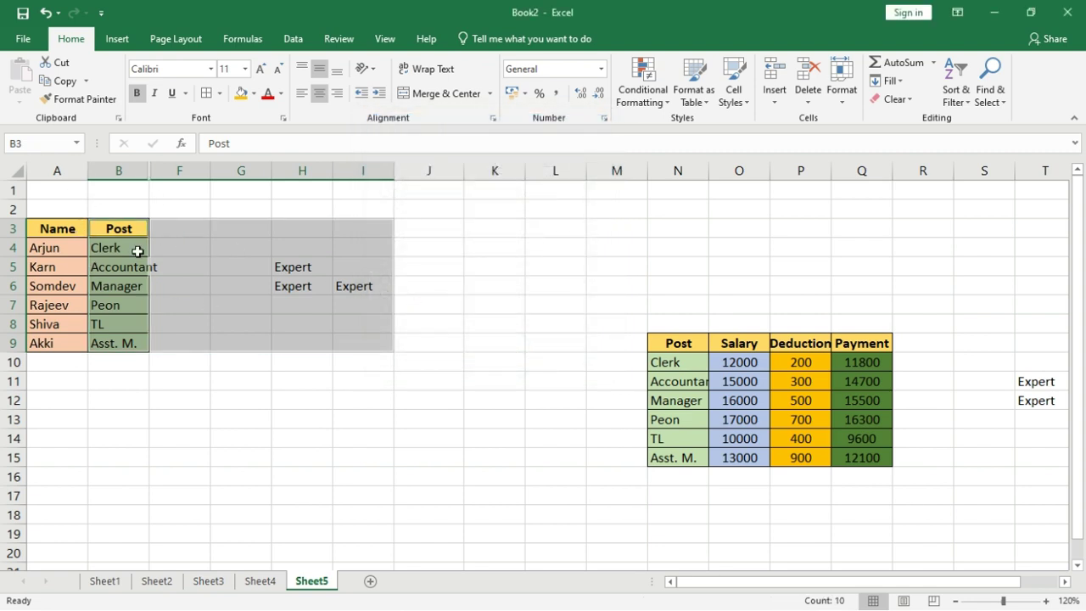
pyautogui.hotkey('ctrl', 'c')
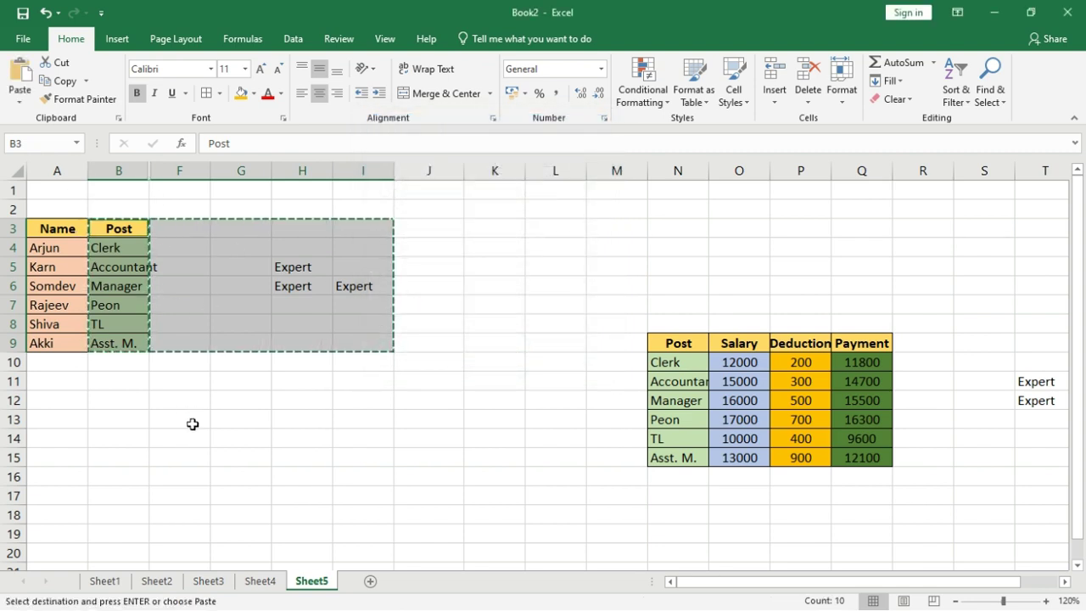
pyautogui.click(196, 435)
pyautogui.hotkey('ctrl', 'v')
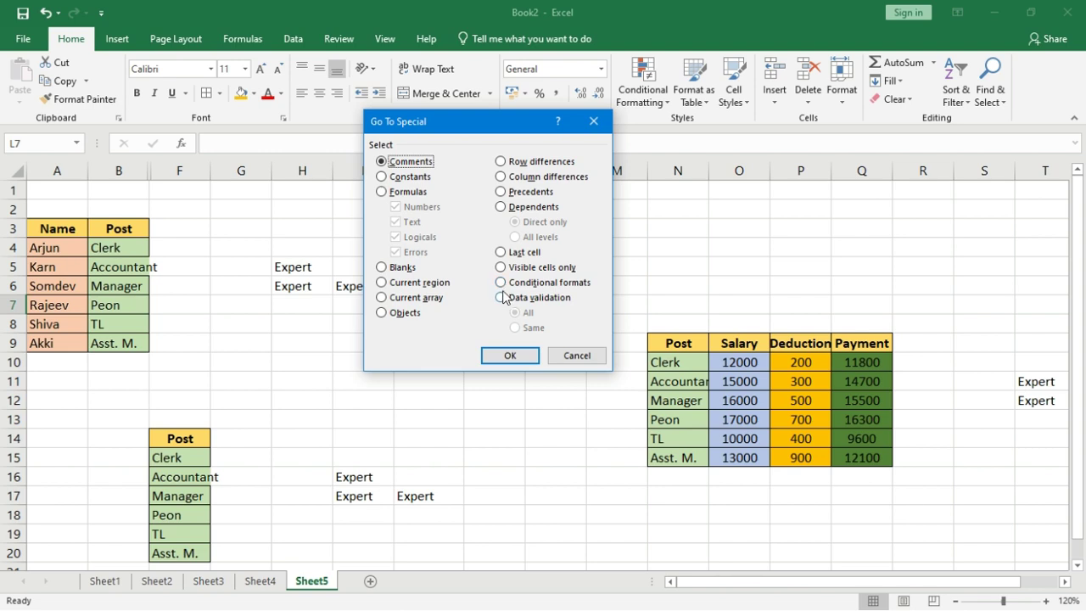
# Step: Select the Conditional formats and then Data validation options in Go To Special
pyautogui.click(501, 283)
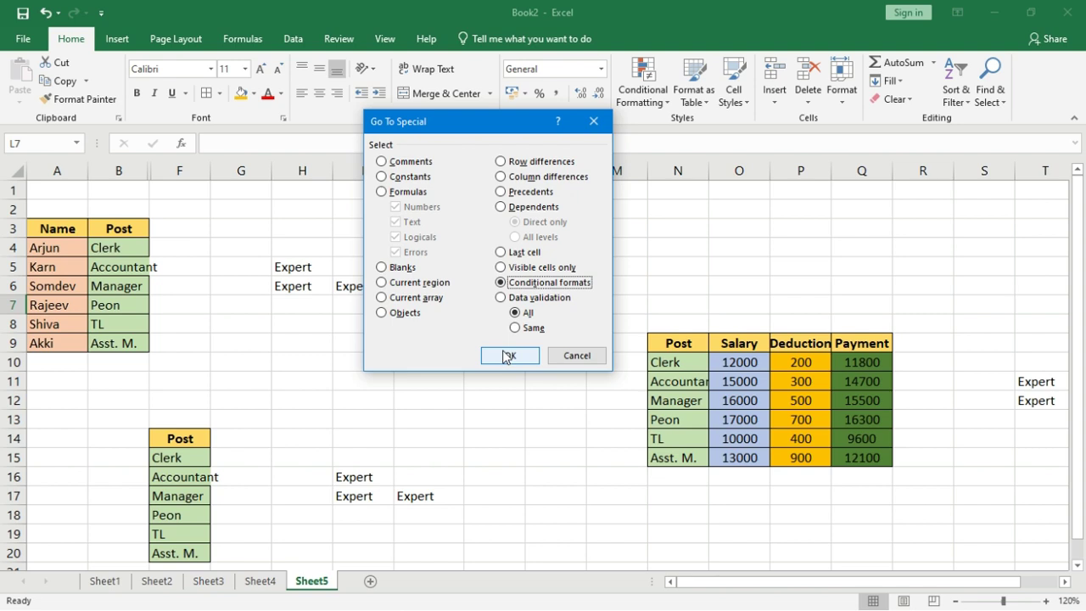
pyautogui.click(501, 298)
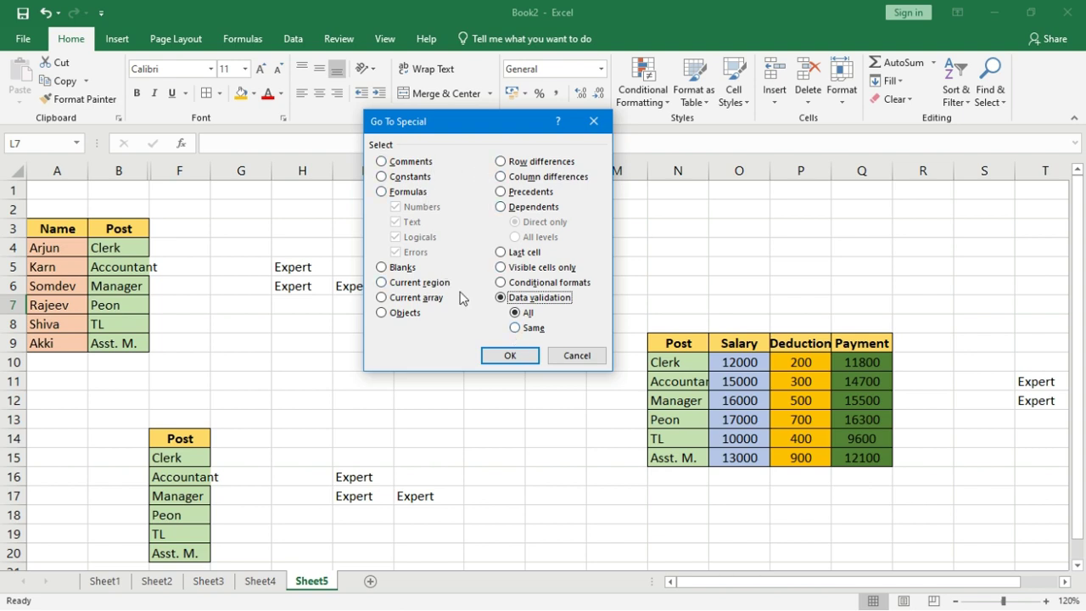
pyautogui.click(587, 358)
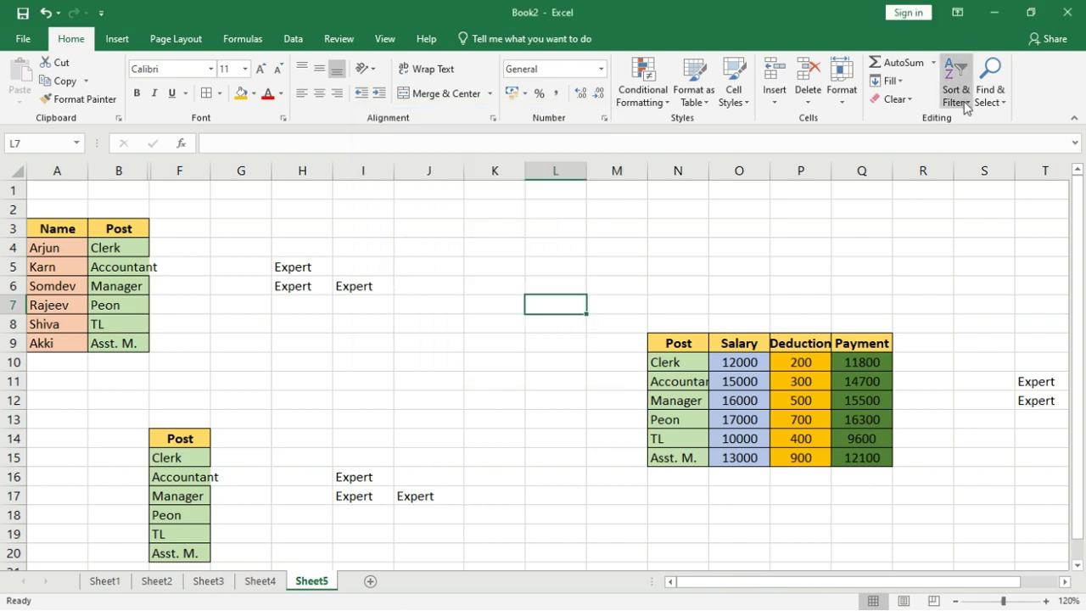
pyautogui.click(964, 105)
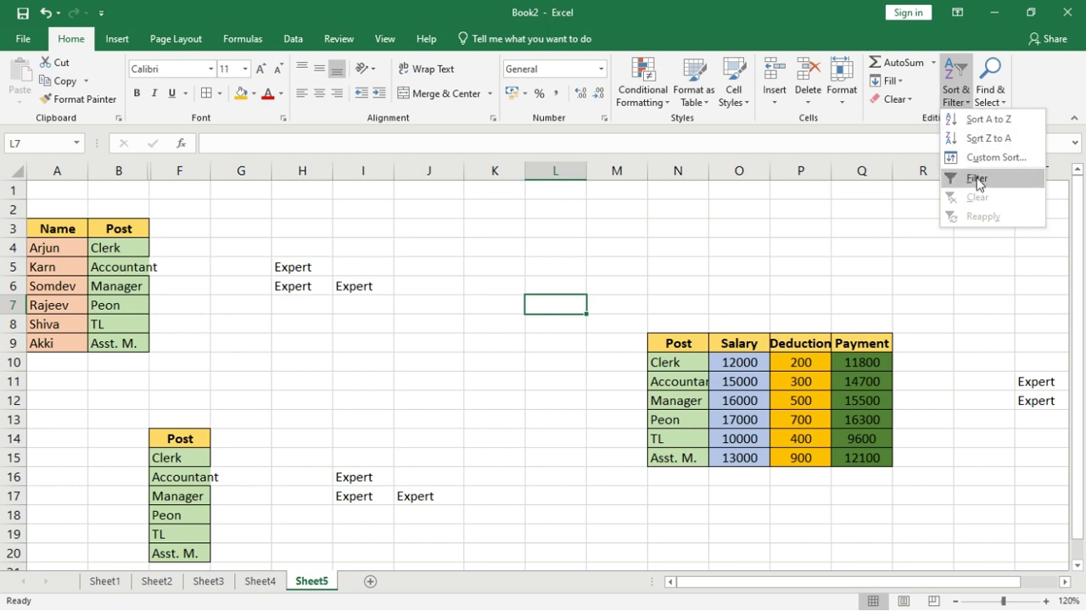
pyautogui.click(293, 38)
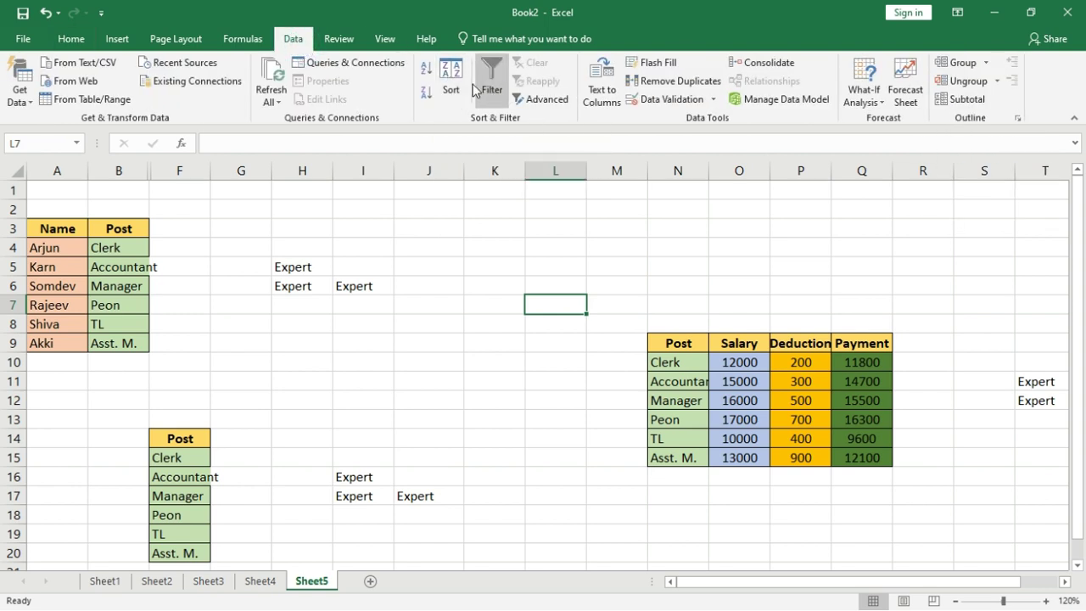
pyautogui.click(75, 41)
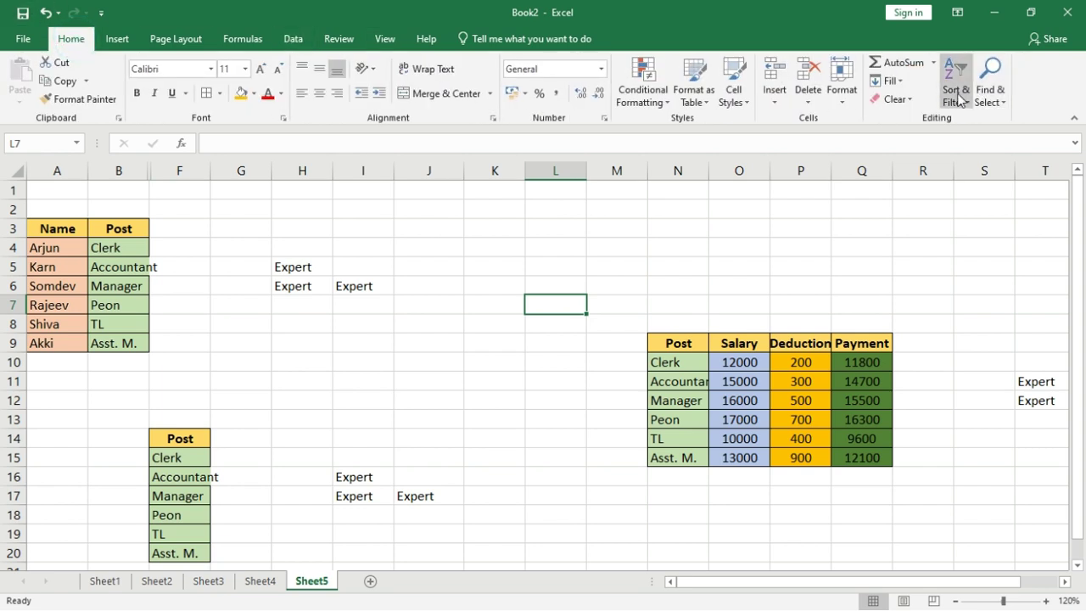